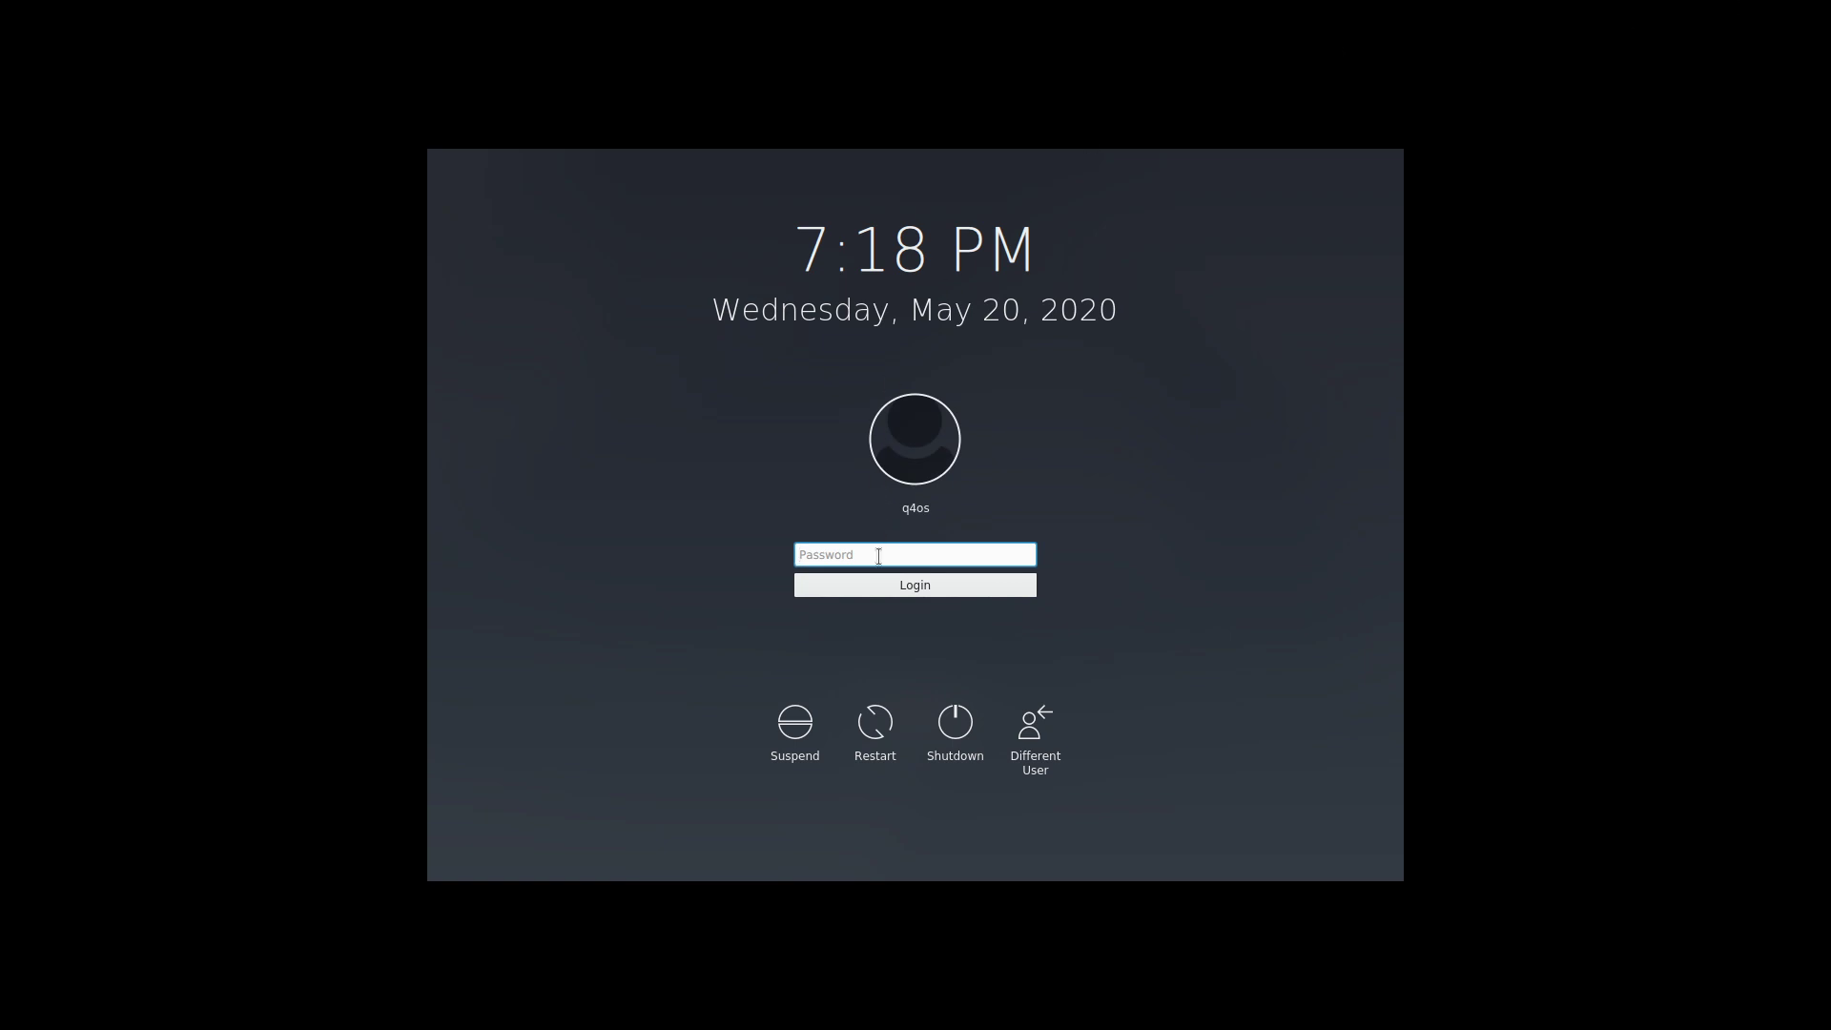
- Log in to the q4os account by entering the account password
text(***)
key(Return)
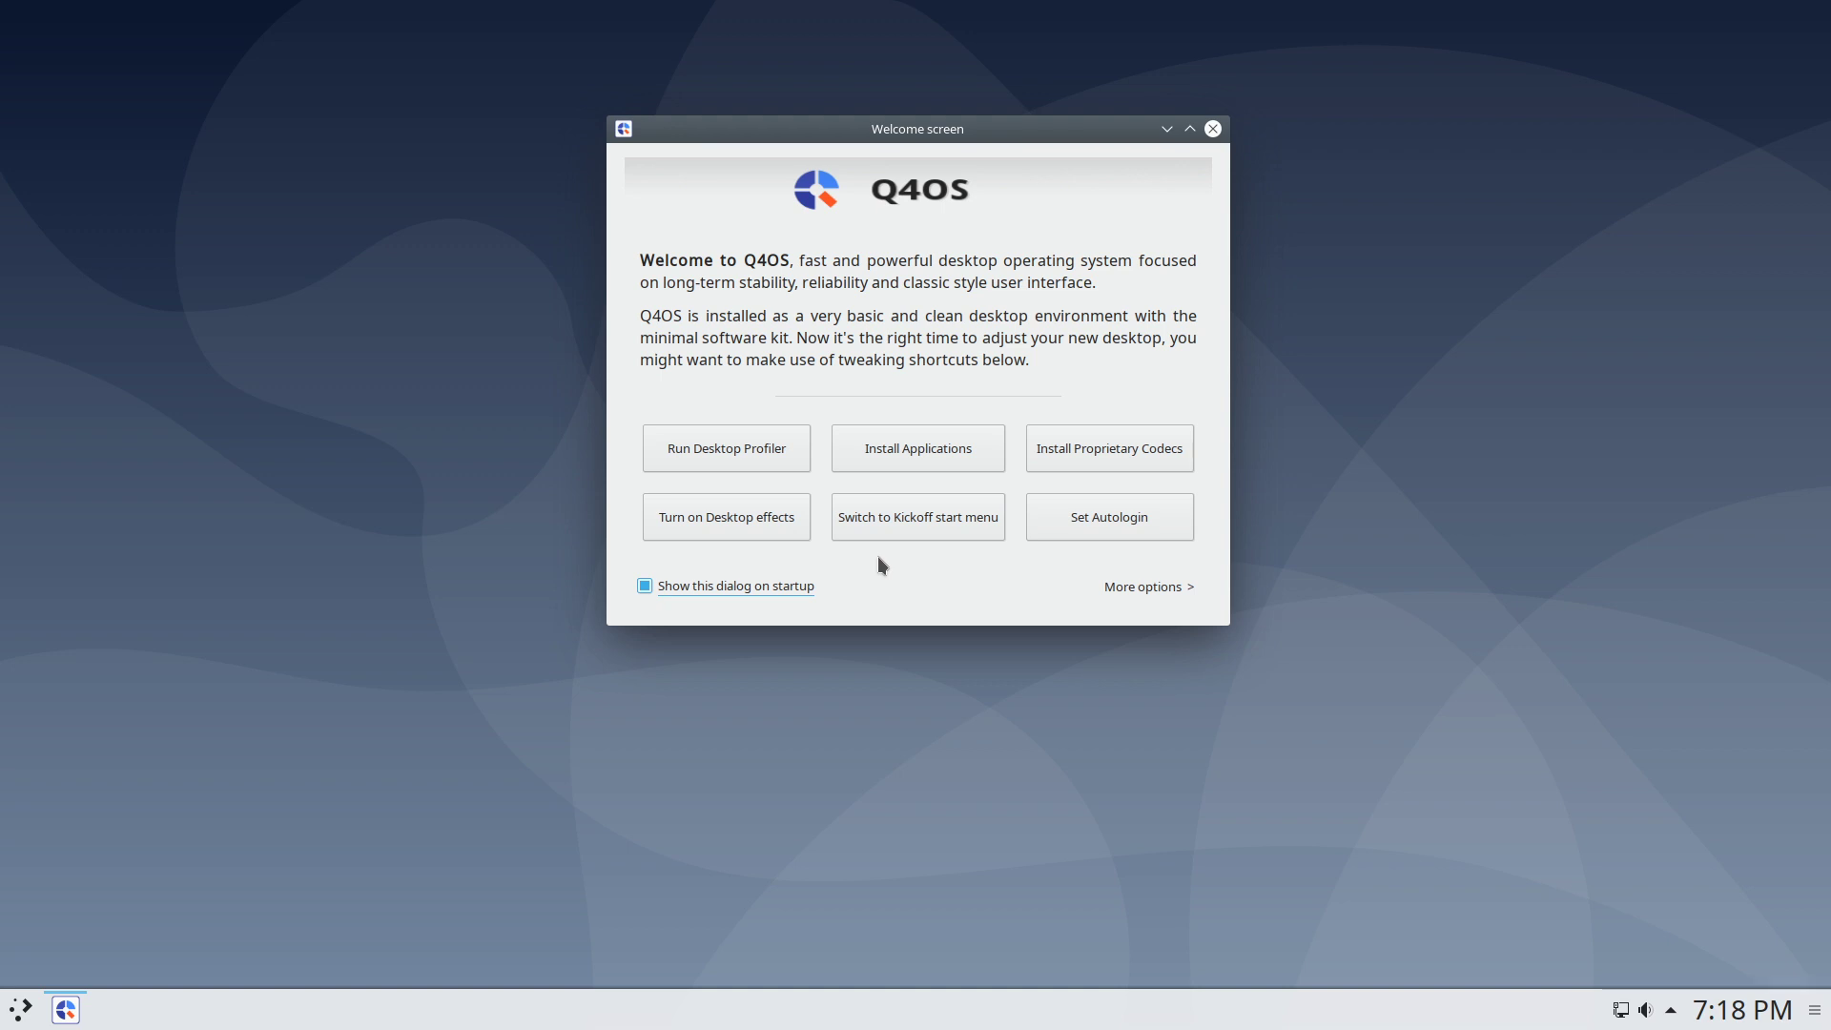
- Find and launch the Konsole terminal, and run htop to view the system's resource usage
click(19, 1012)
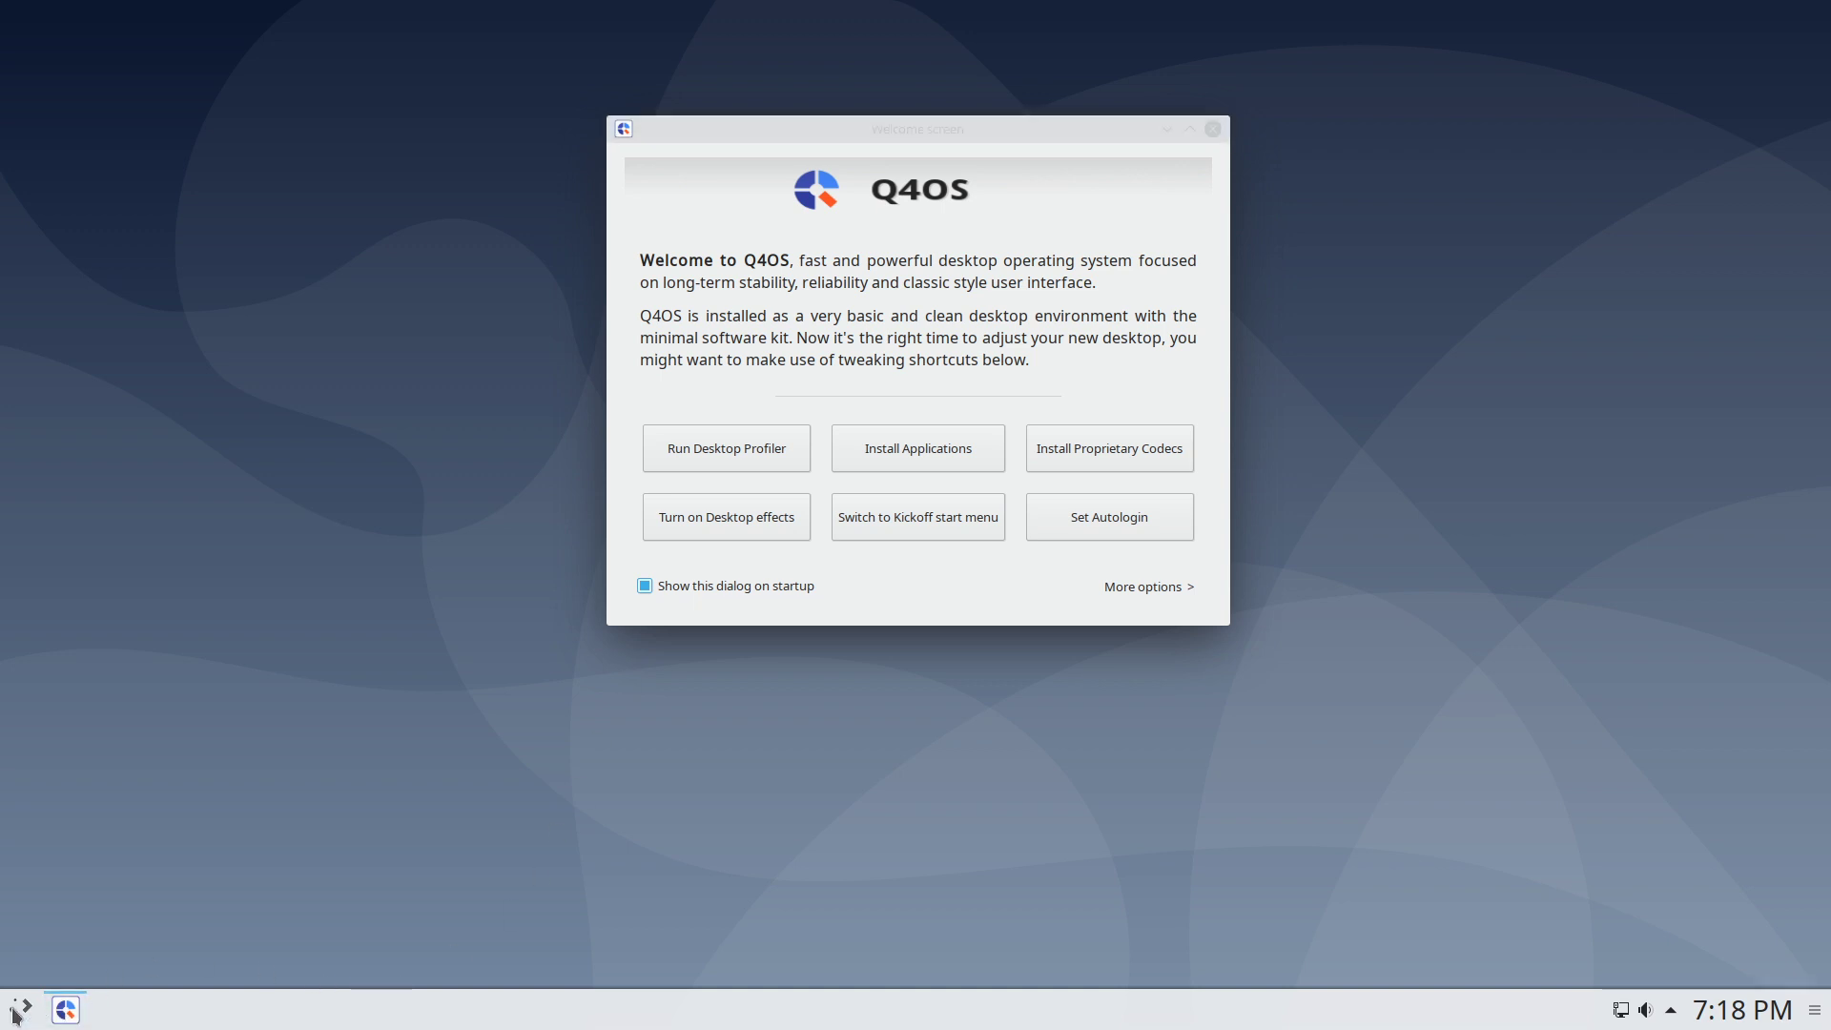
text(term)
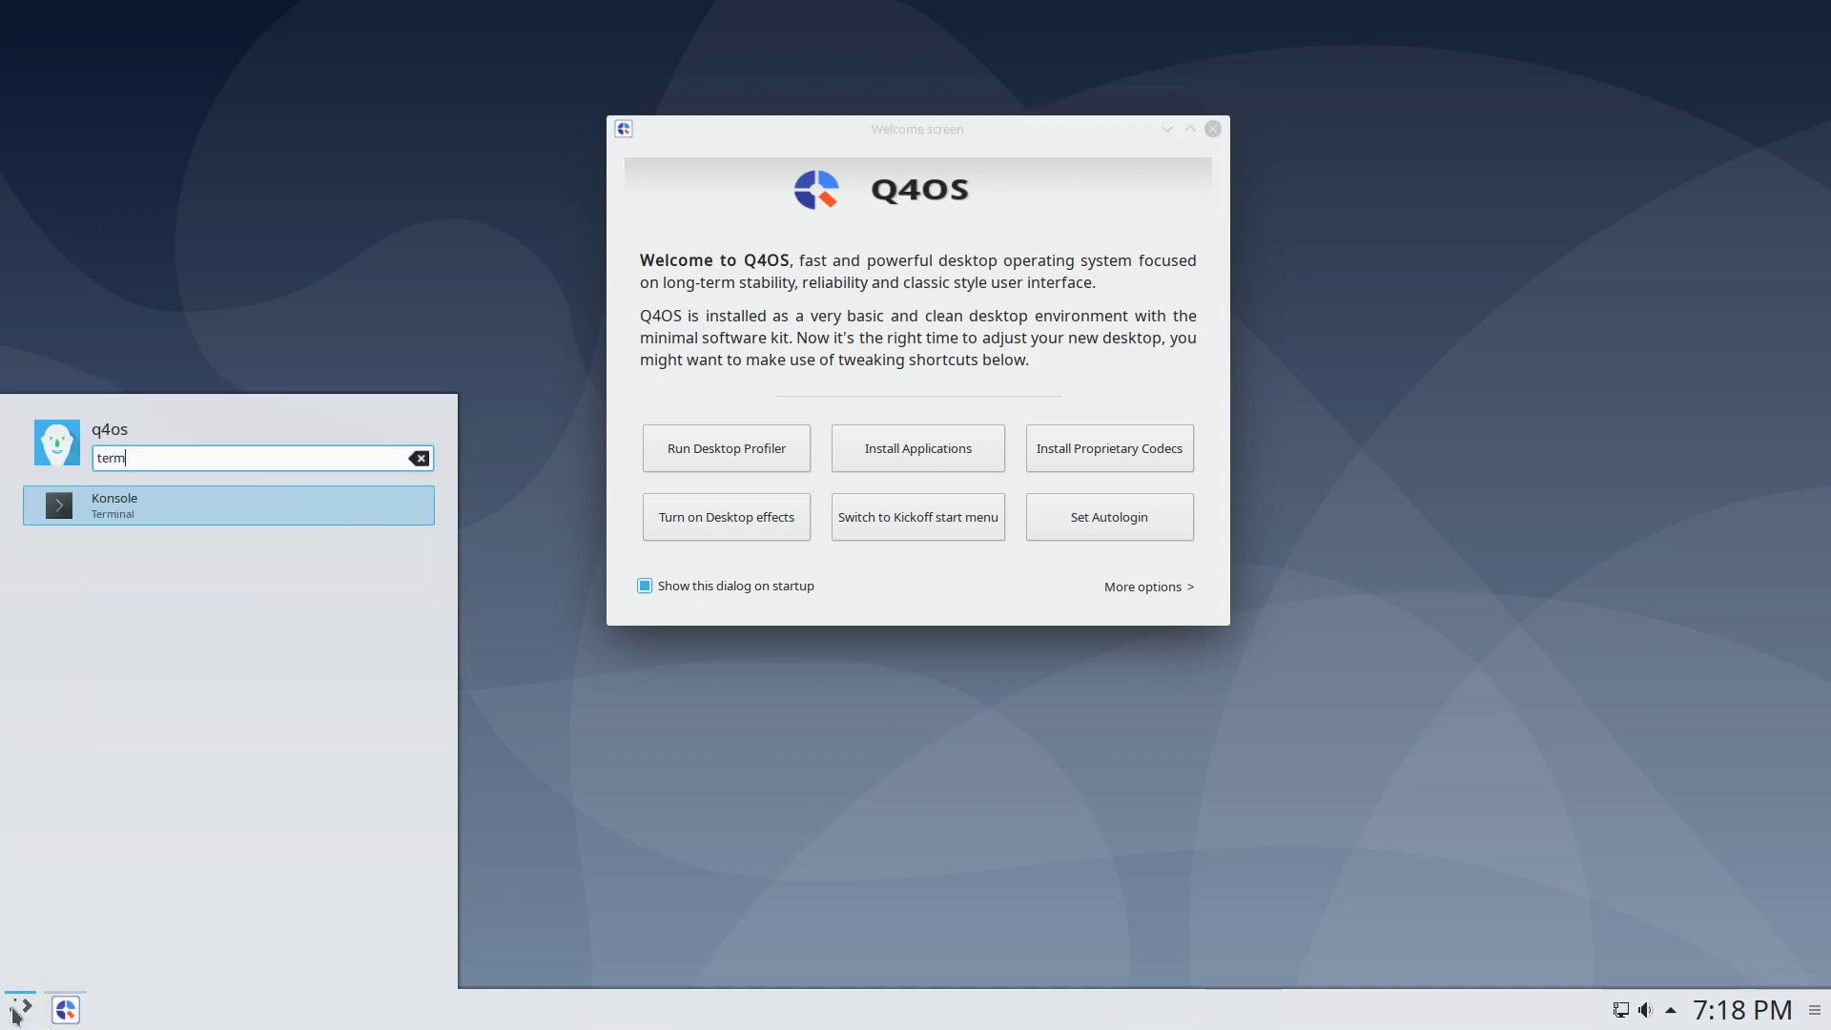
key(Return)
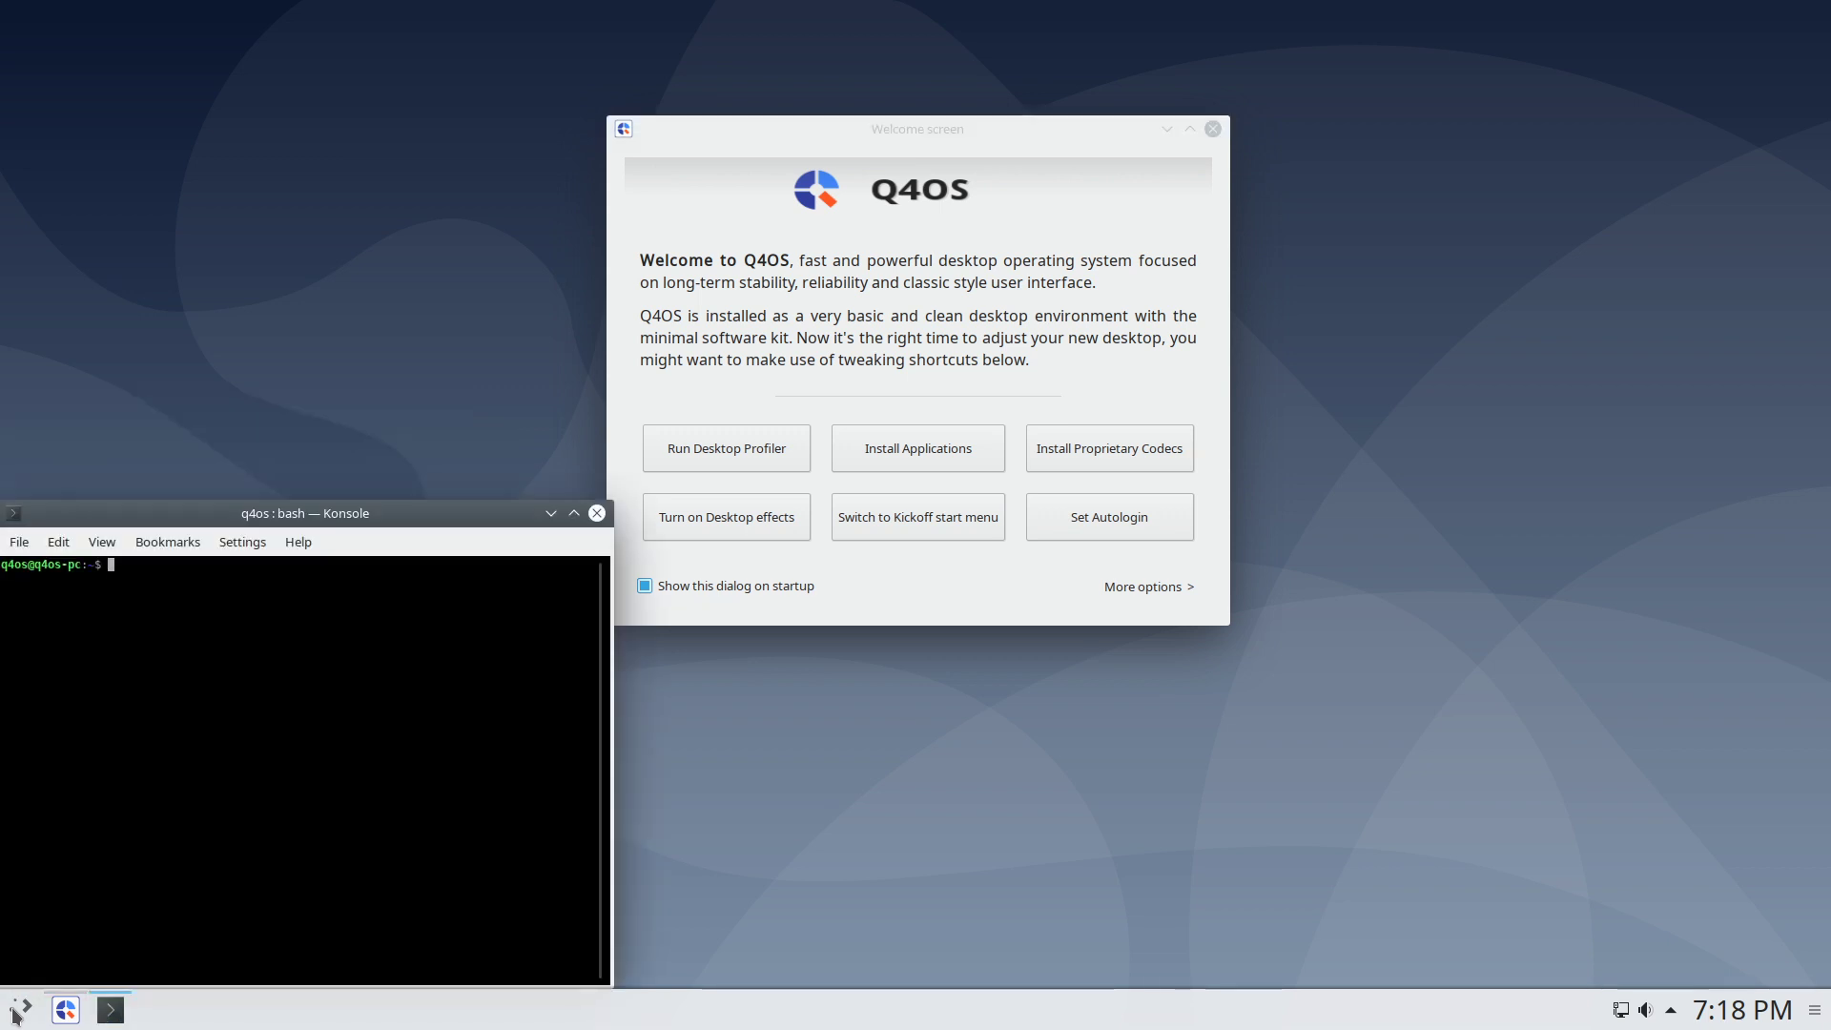
text(htop)
key(Return)
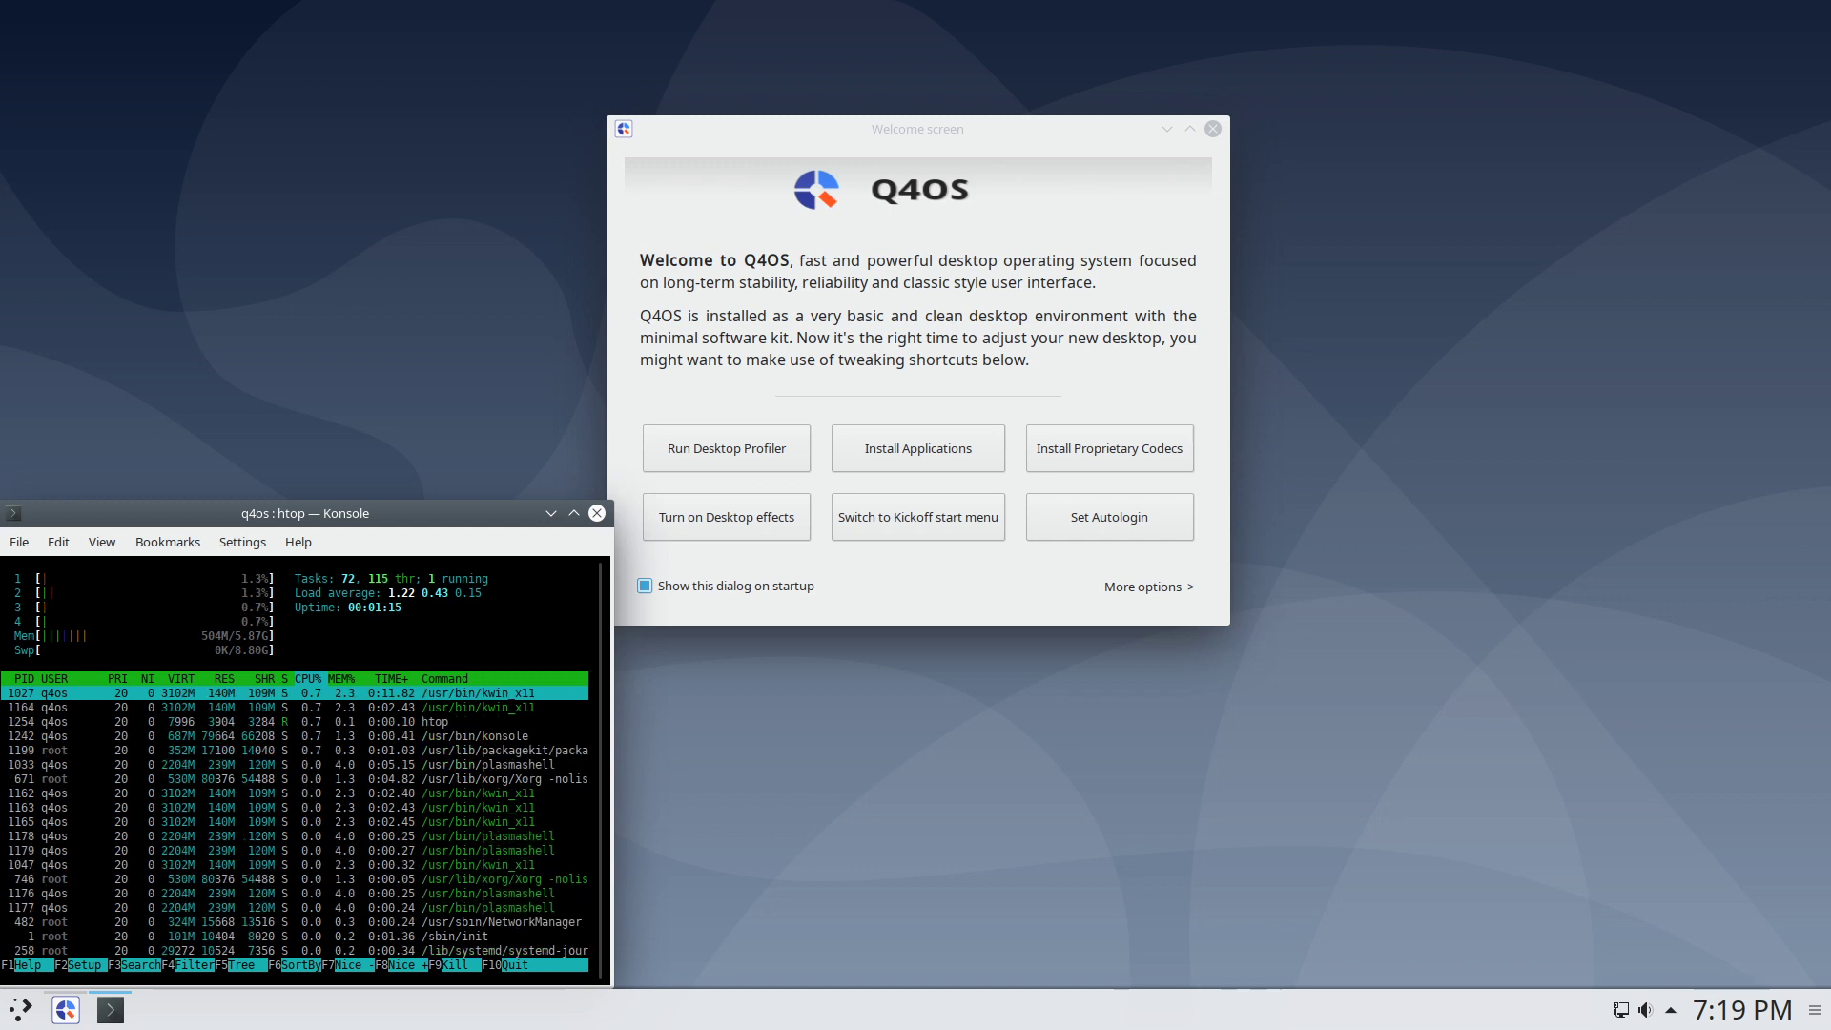
- Restore the terminal after showing the desktop, shift its window slightly, and suspend htop after opening its setup screen
key(super+d)
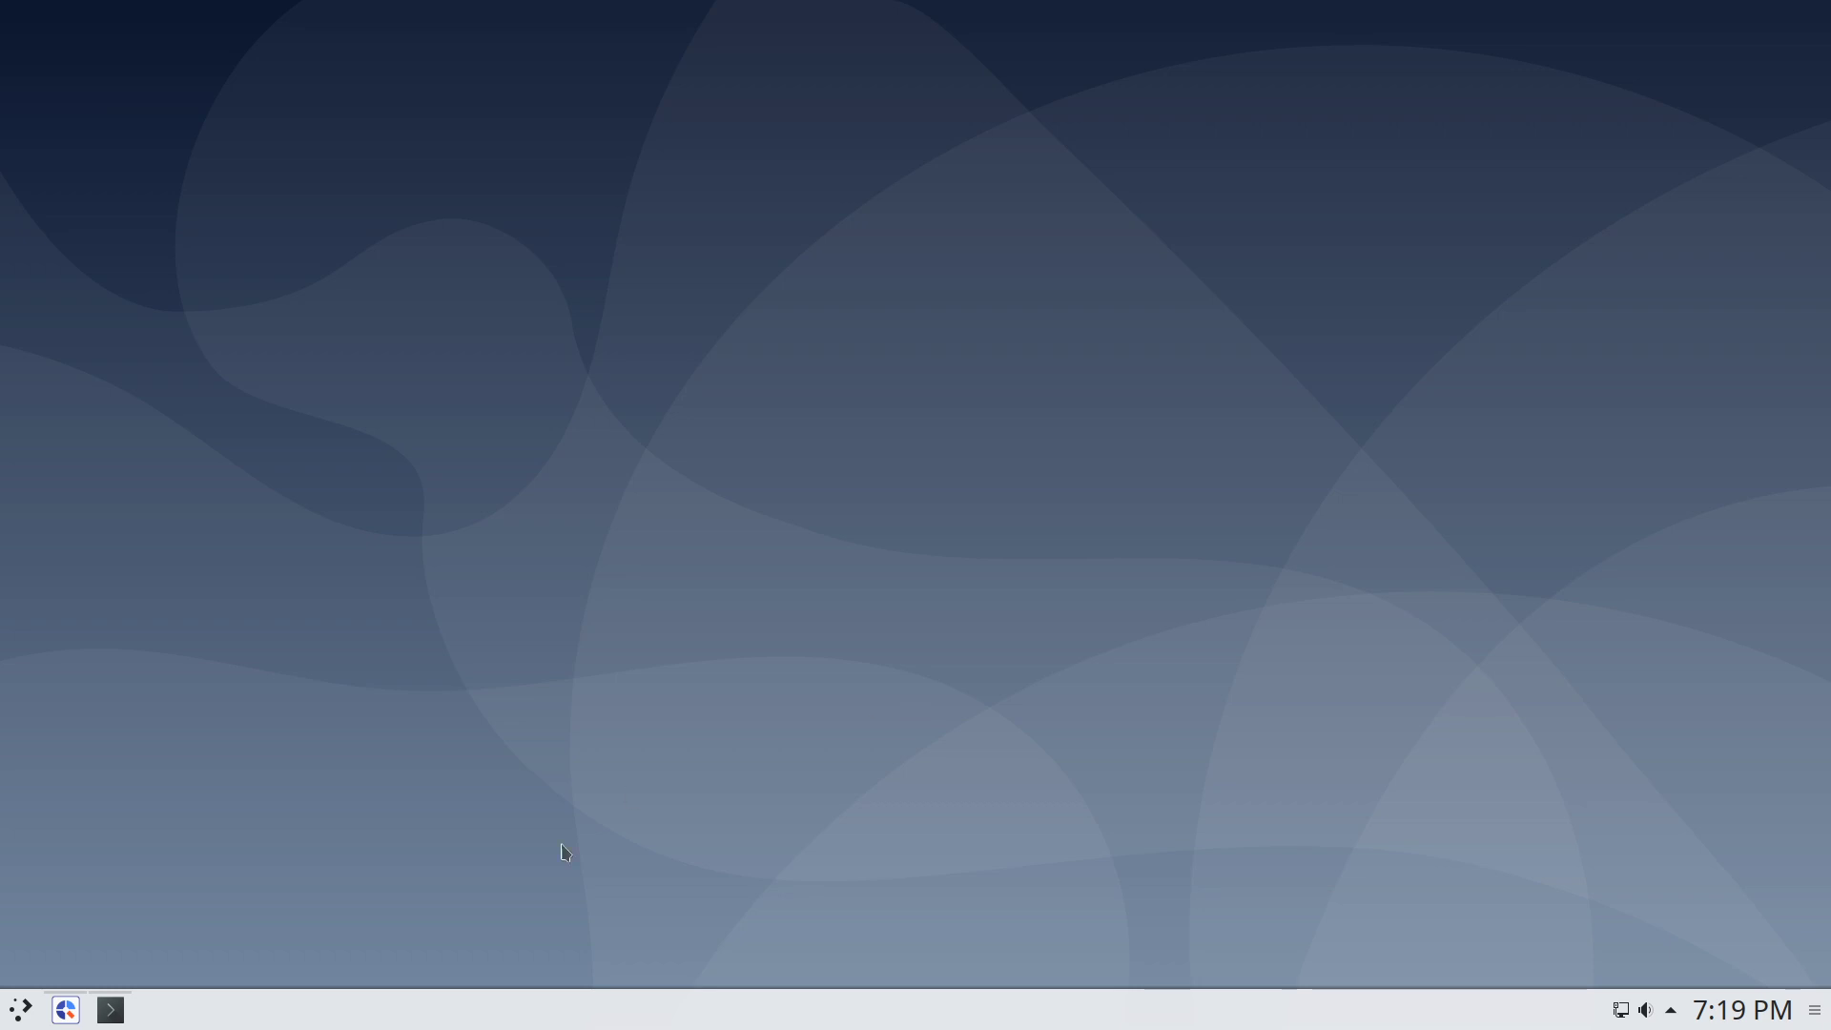
click(110, 1010)
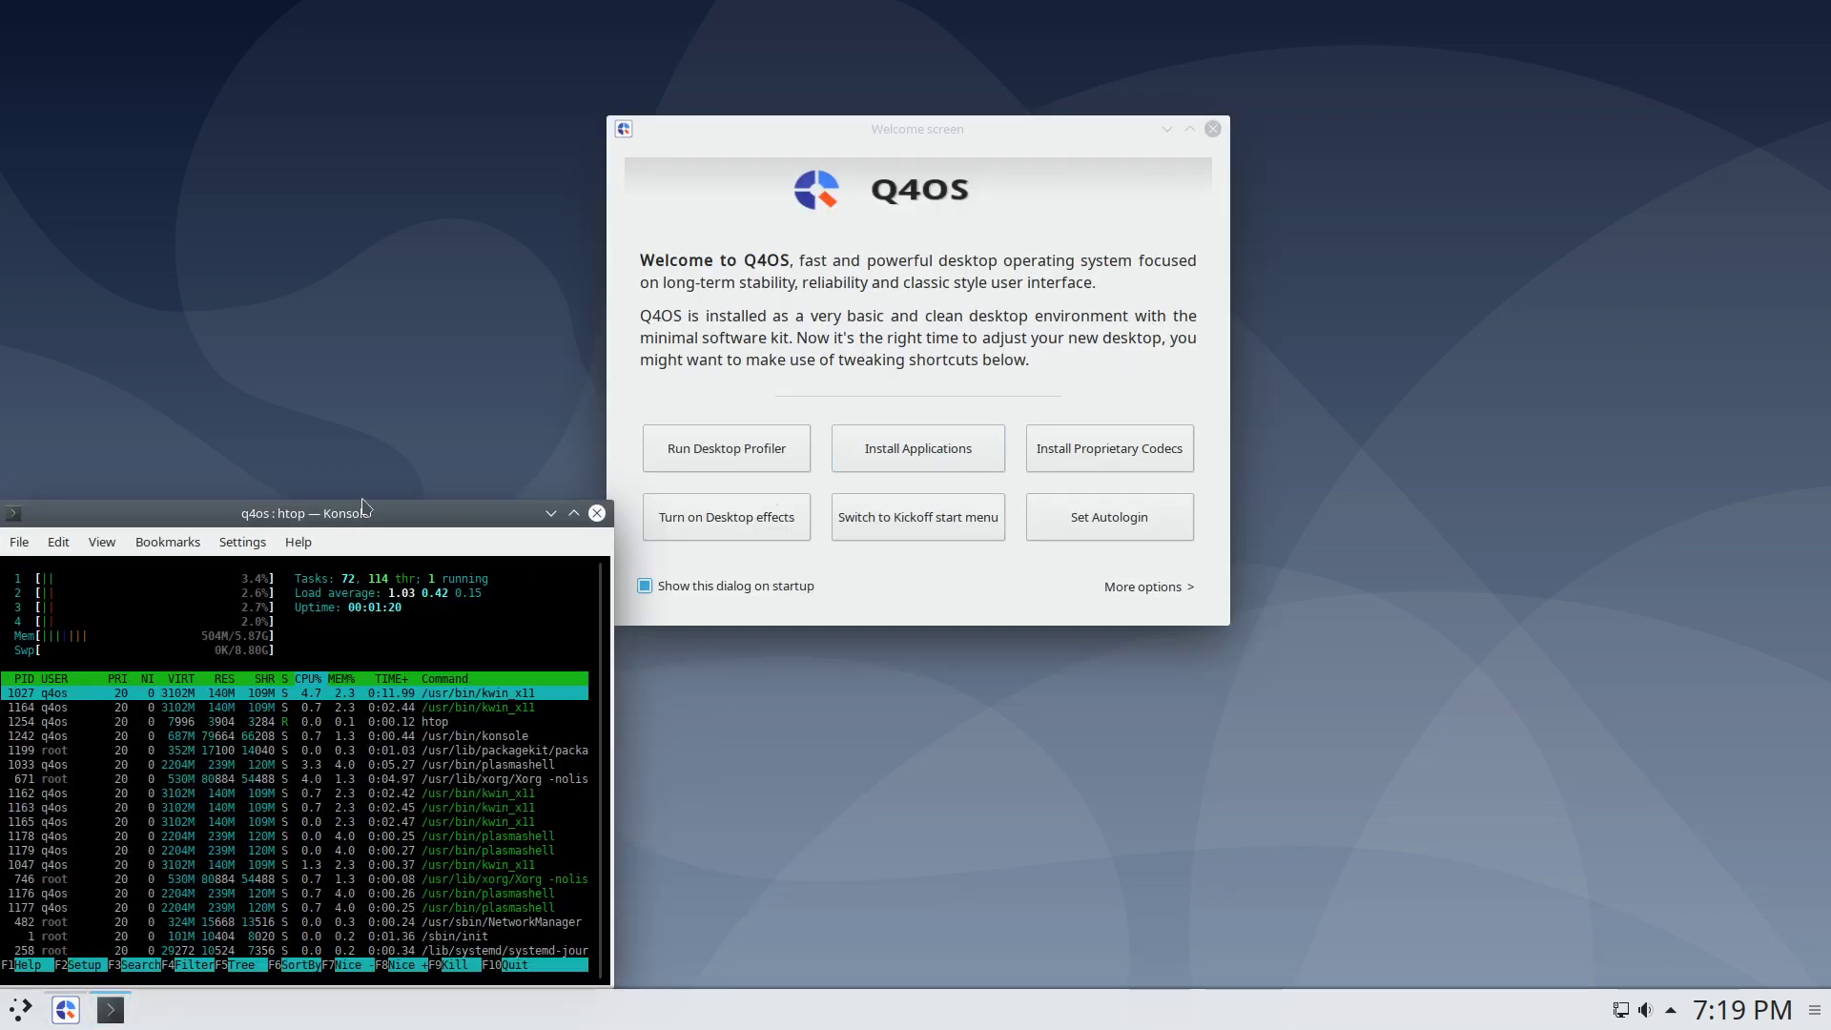
drag(356, 510, 418, 512)
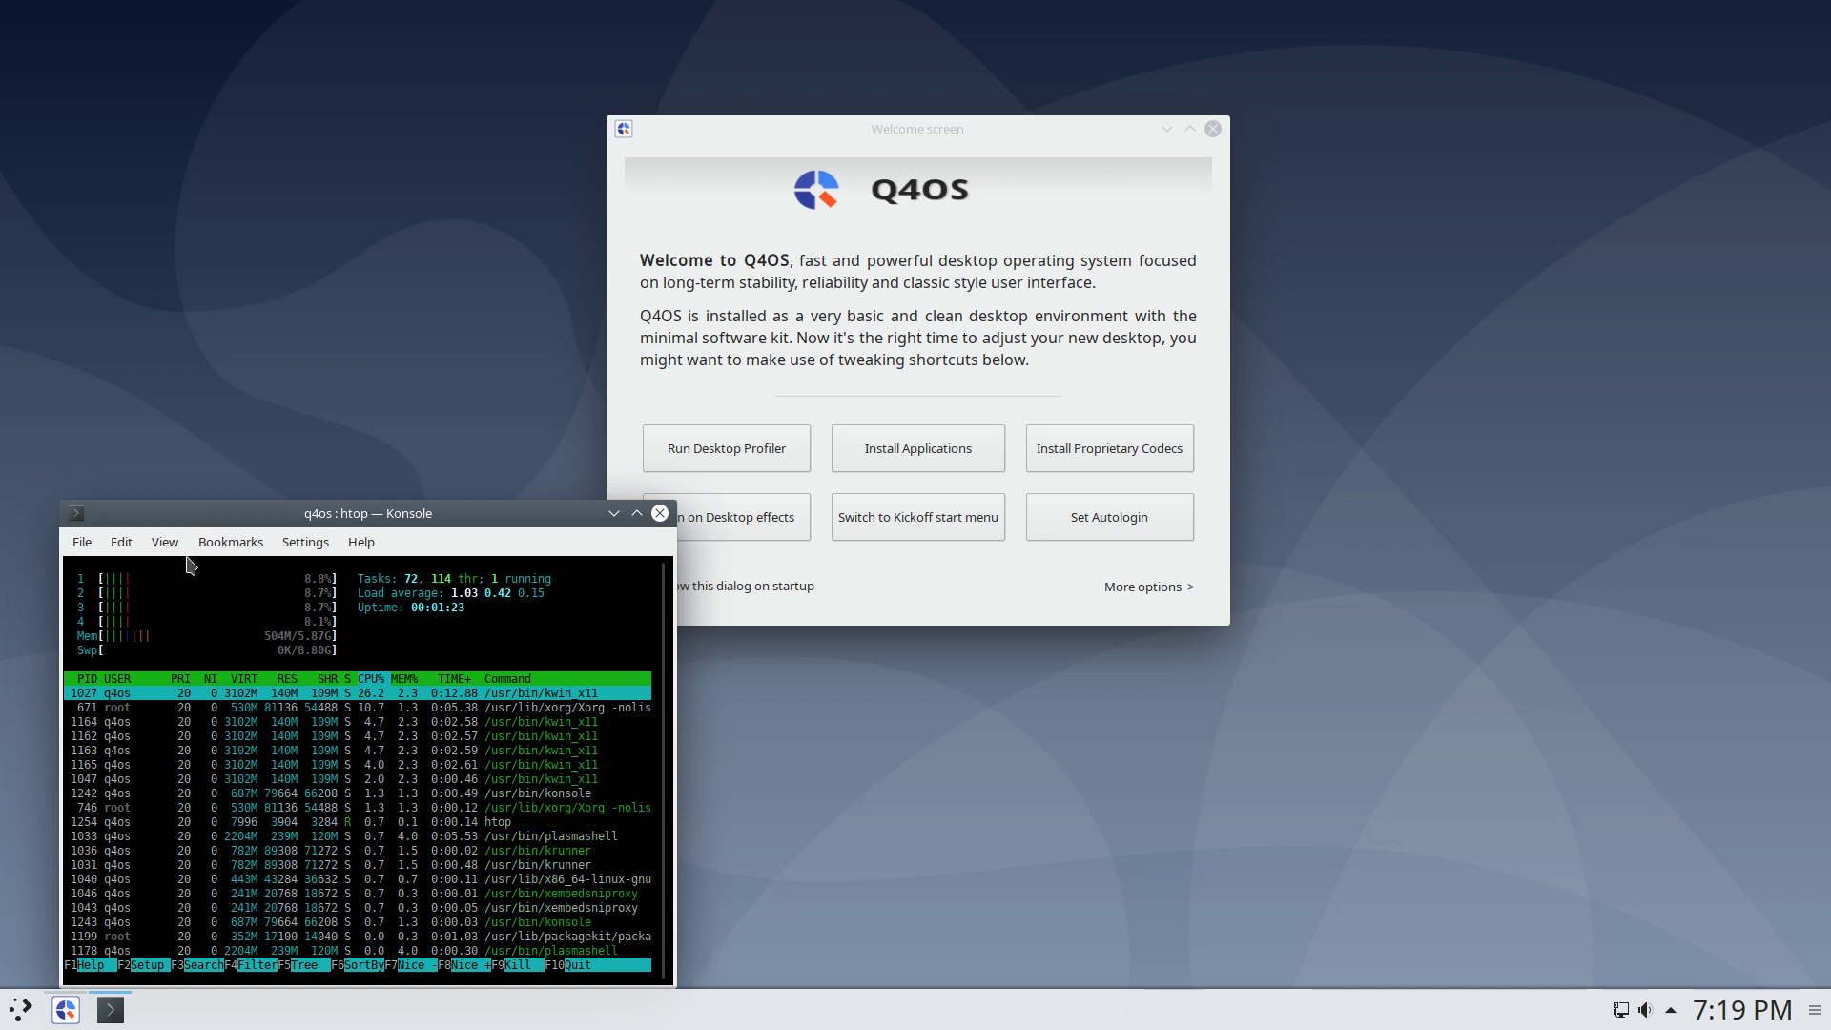
key(F2)
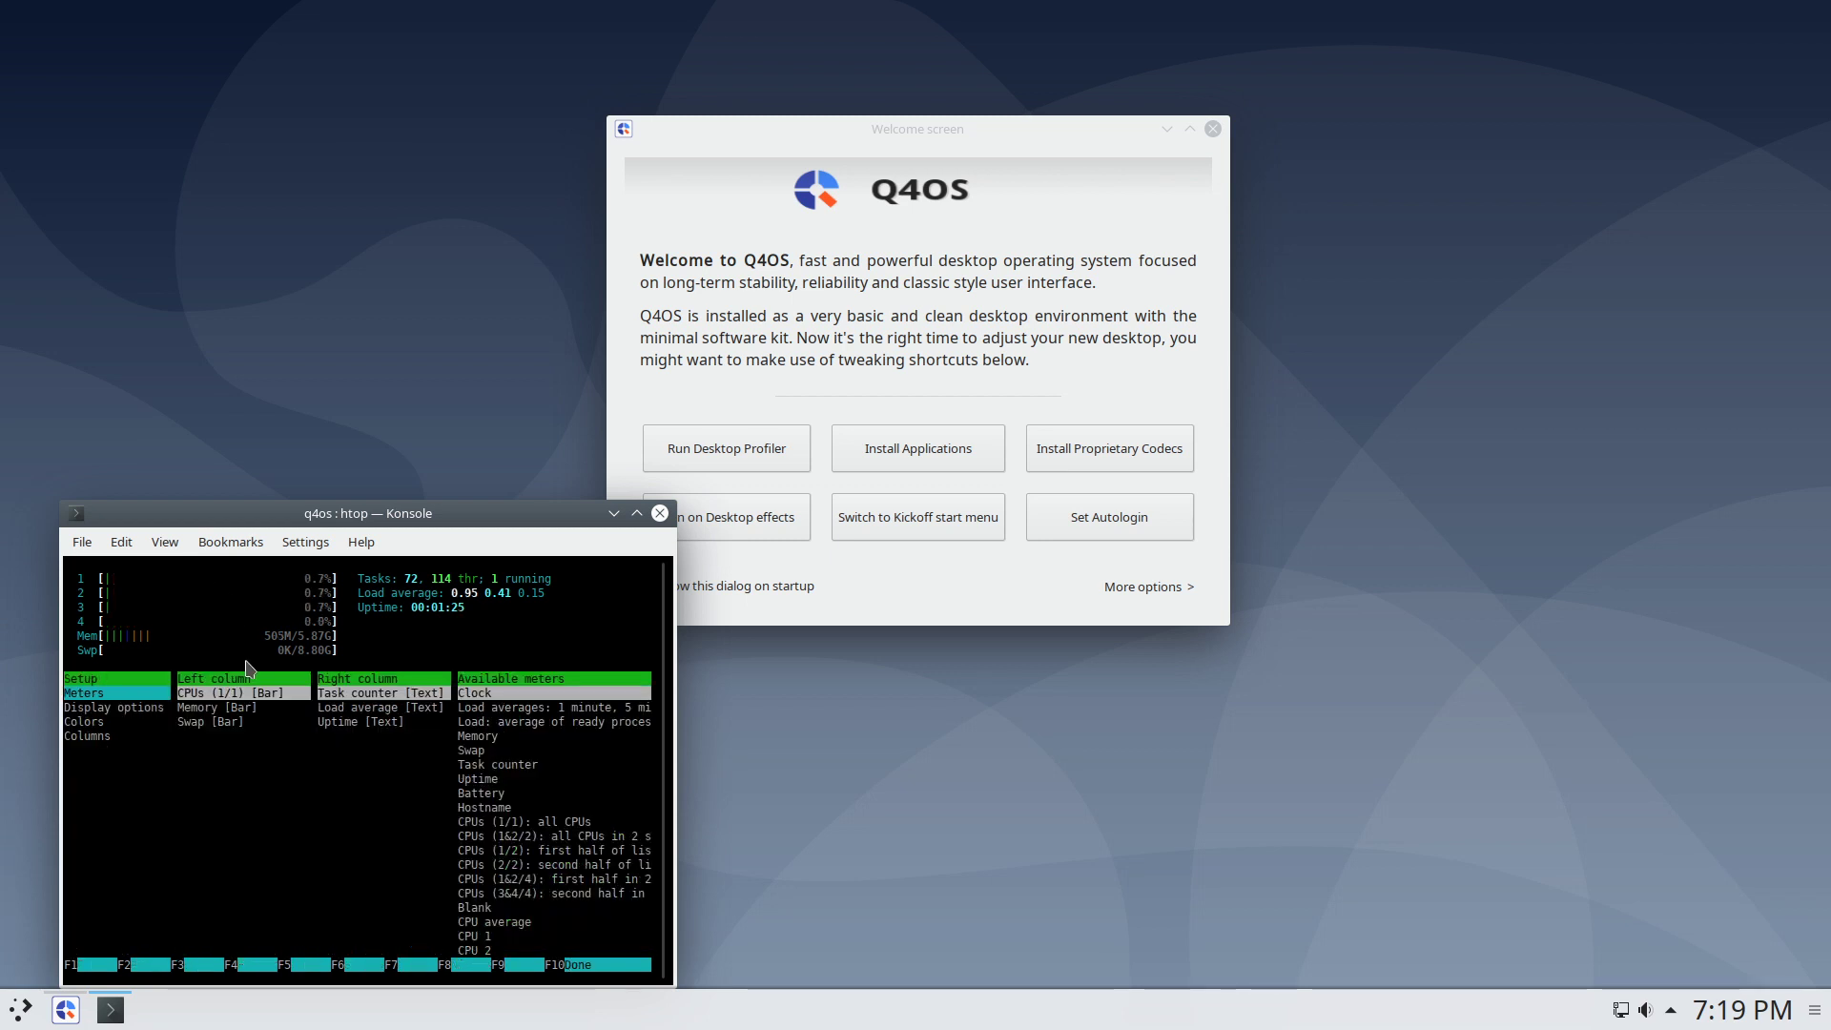
key(ctrl+z)
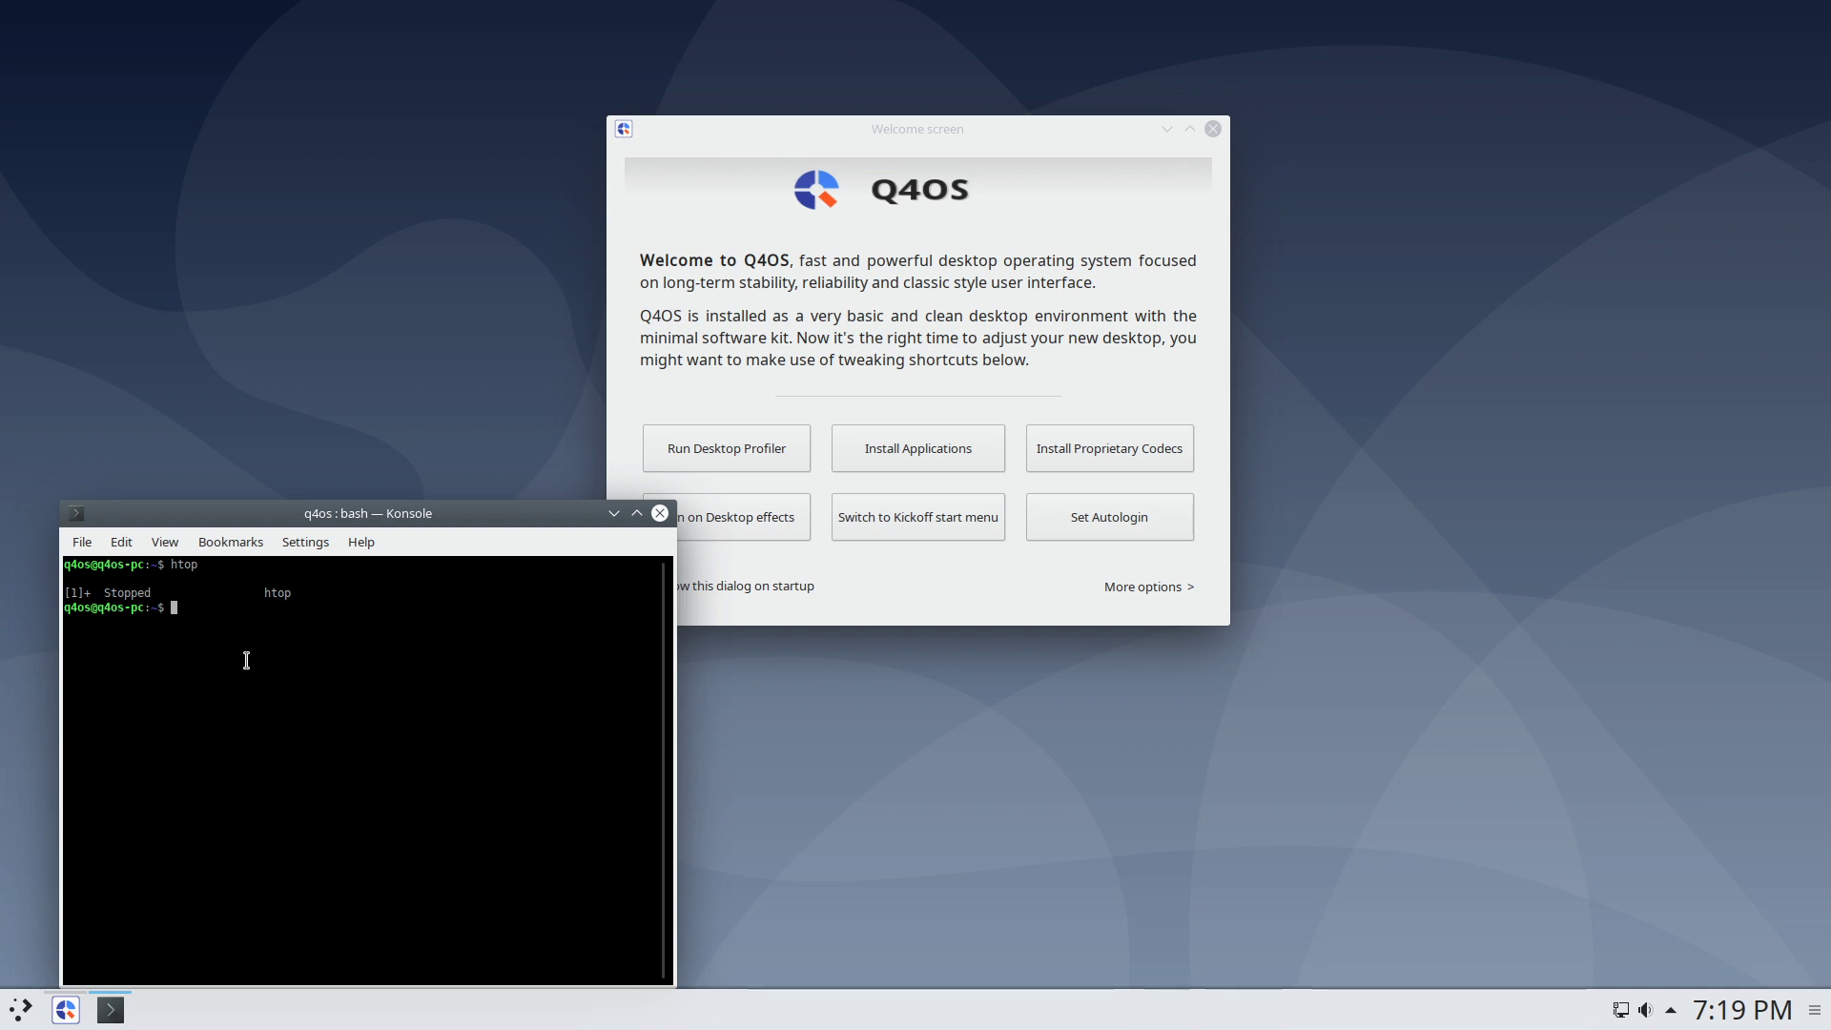
- Print the kernel release with uname -r and close the terminal
text(uname -r)
key(Return)
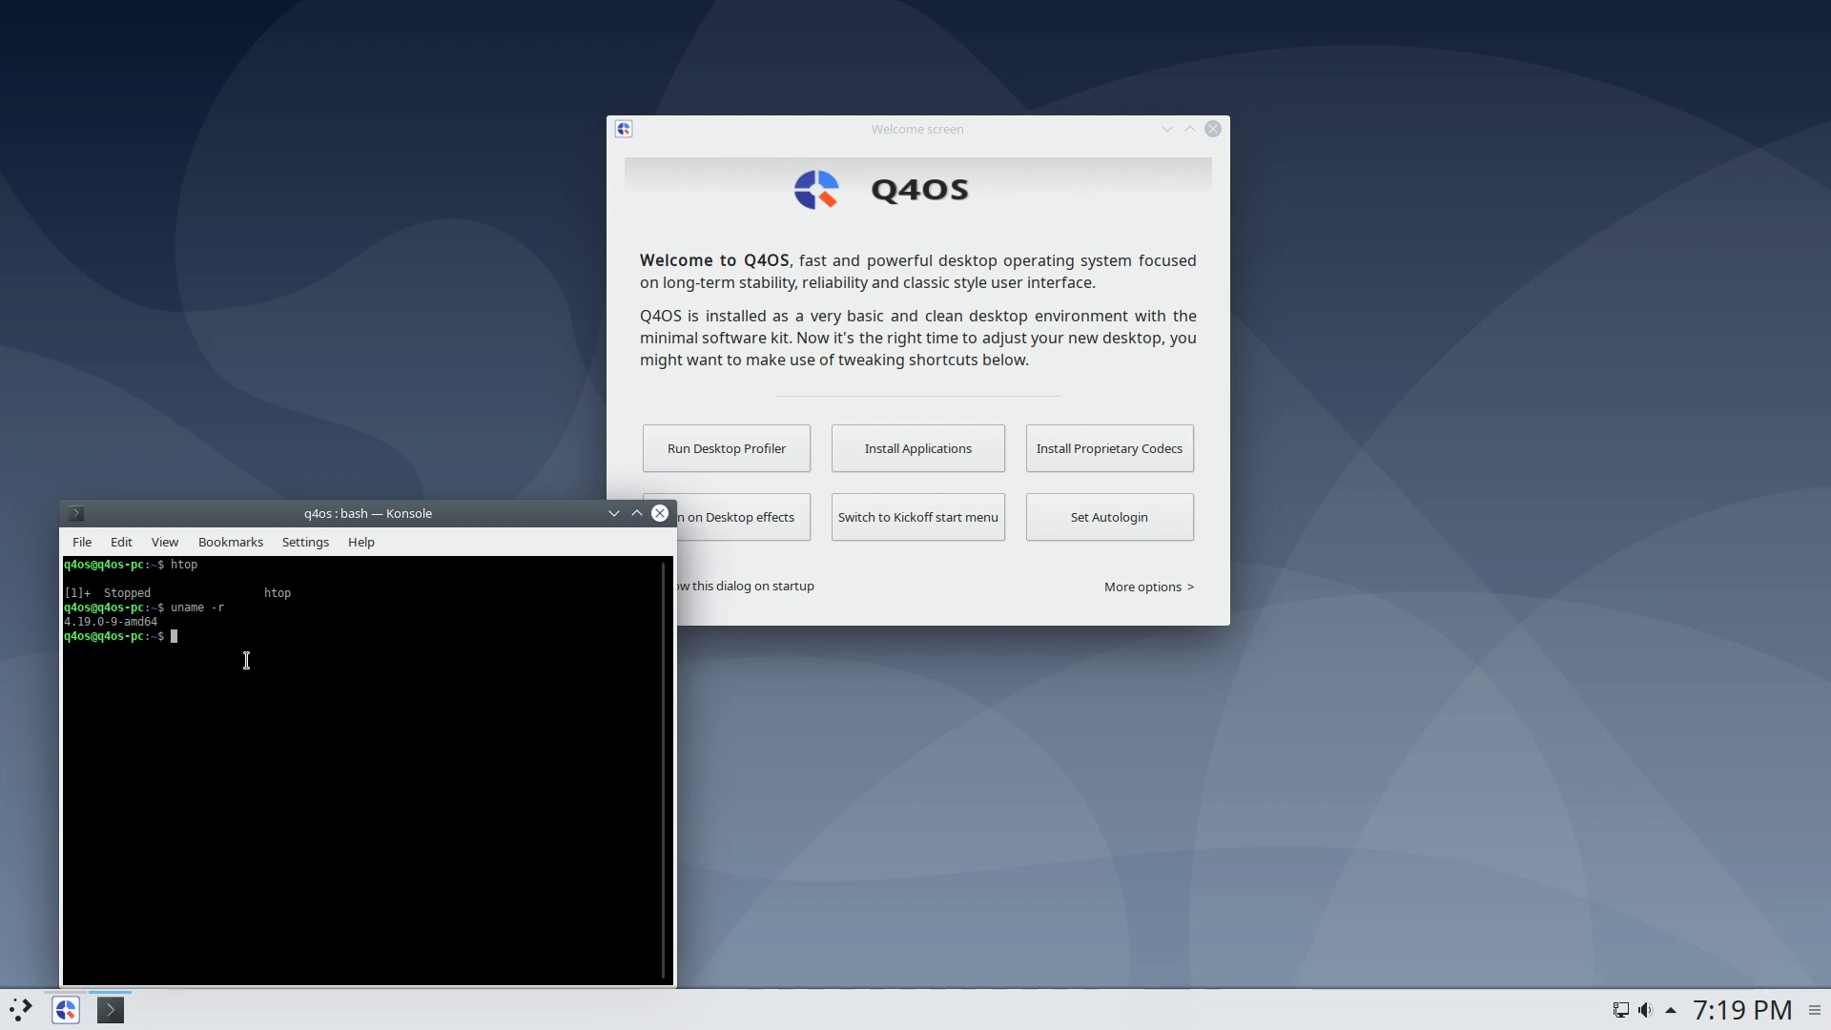
click(660, 515)
- Review the descriptions of the full featured, basic and minimal software profiles in the Desktop Profiler, and close it without installing
drag(1029, 132, 1085, 175)
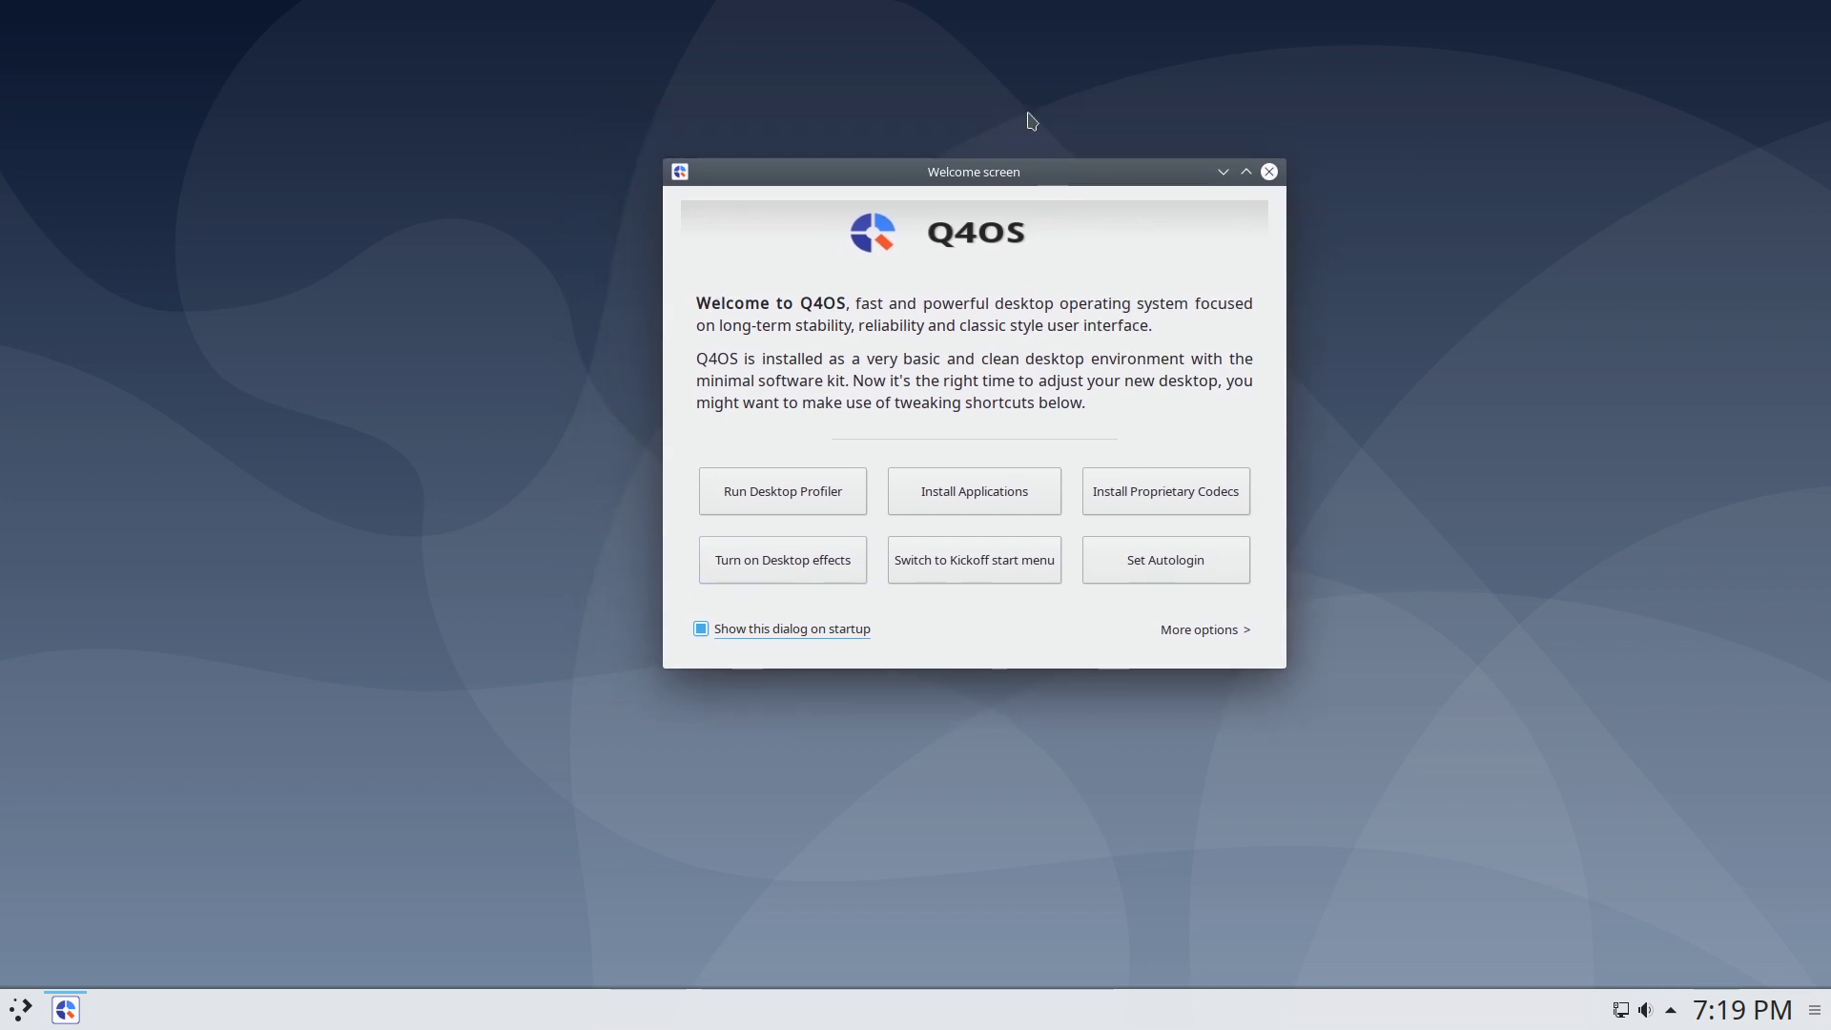
click(784, 492)
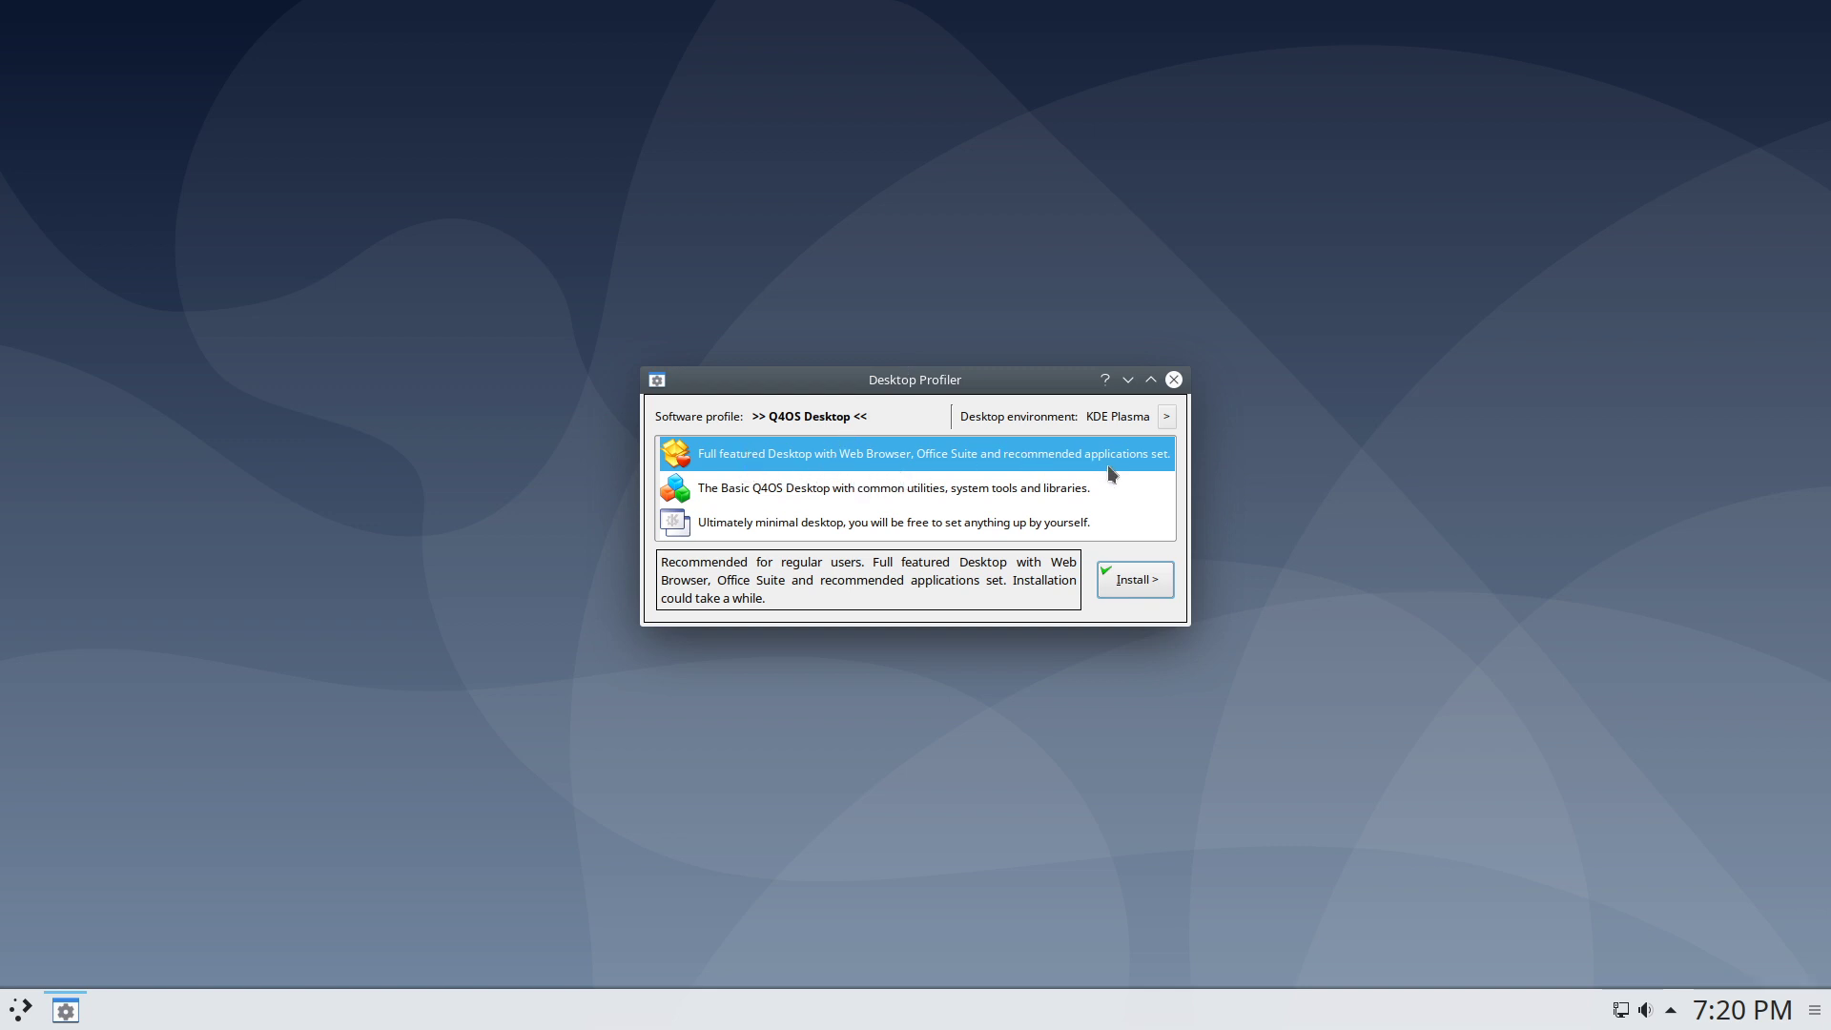
click(879, 490)
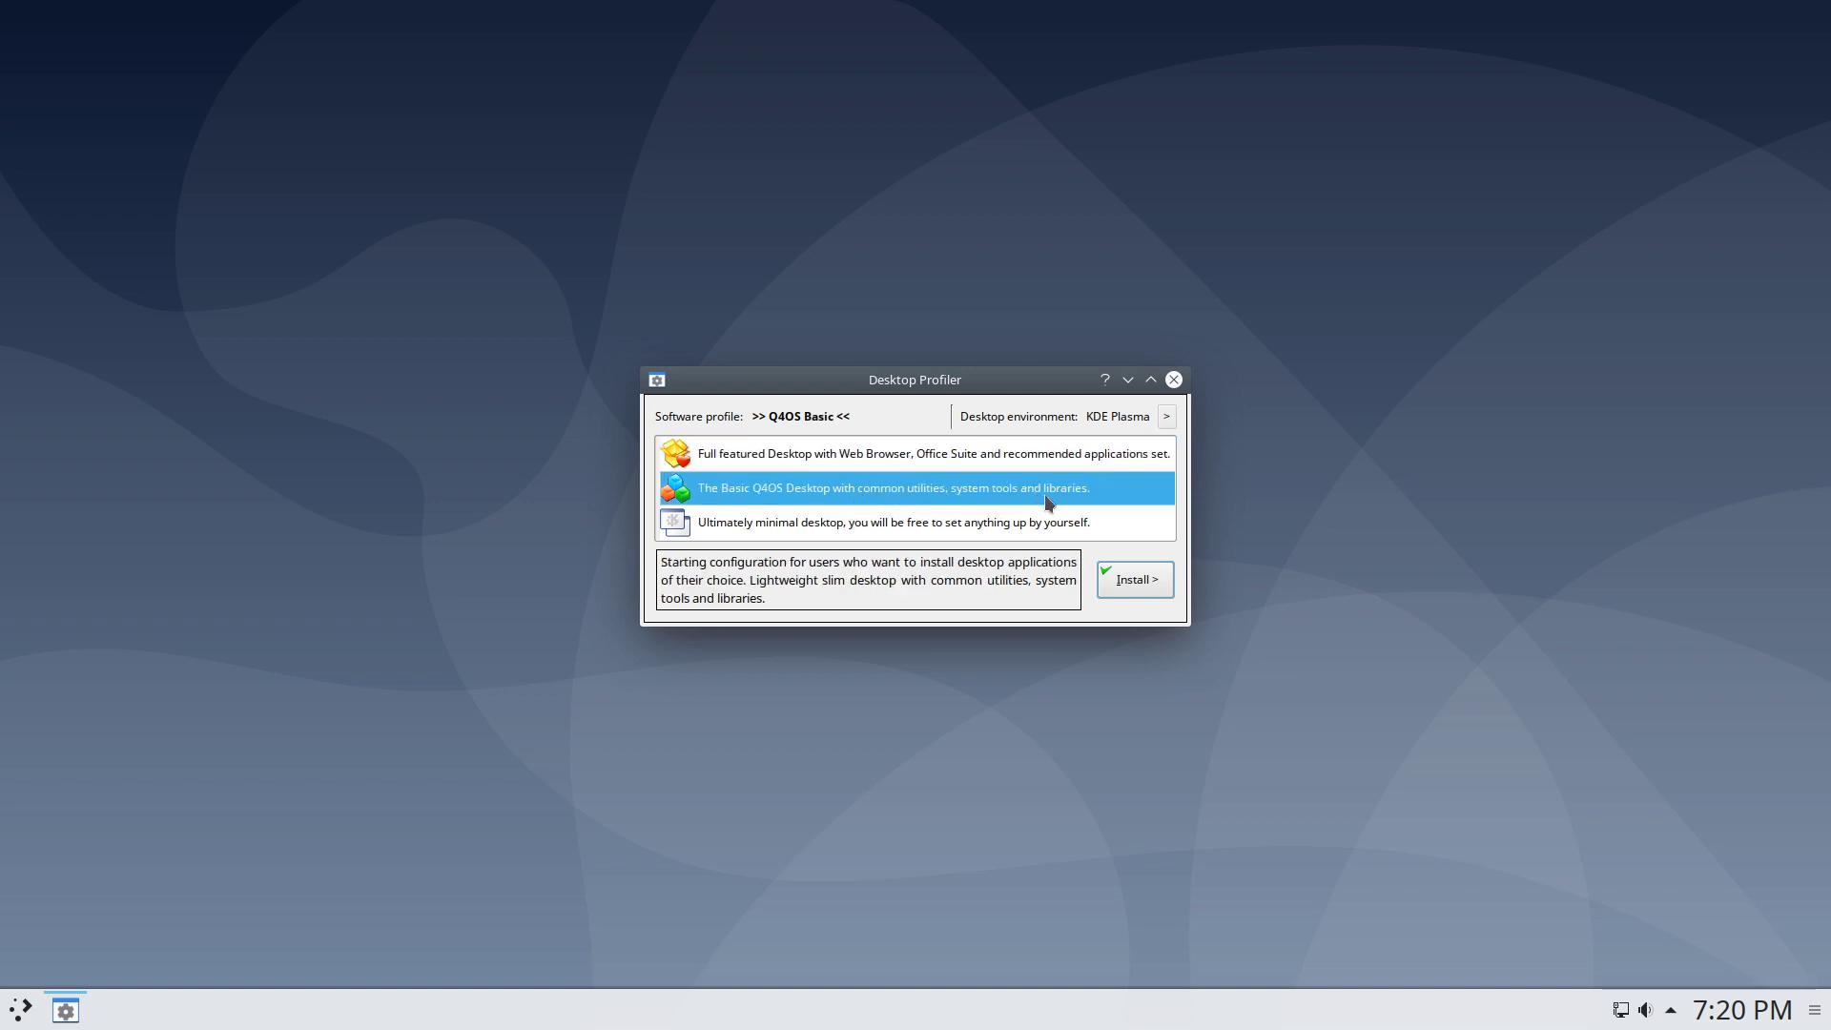
click(905, 522)
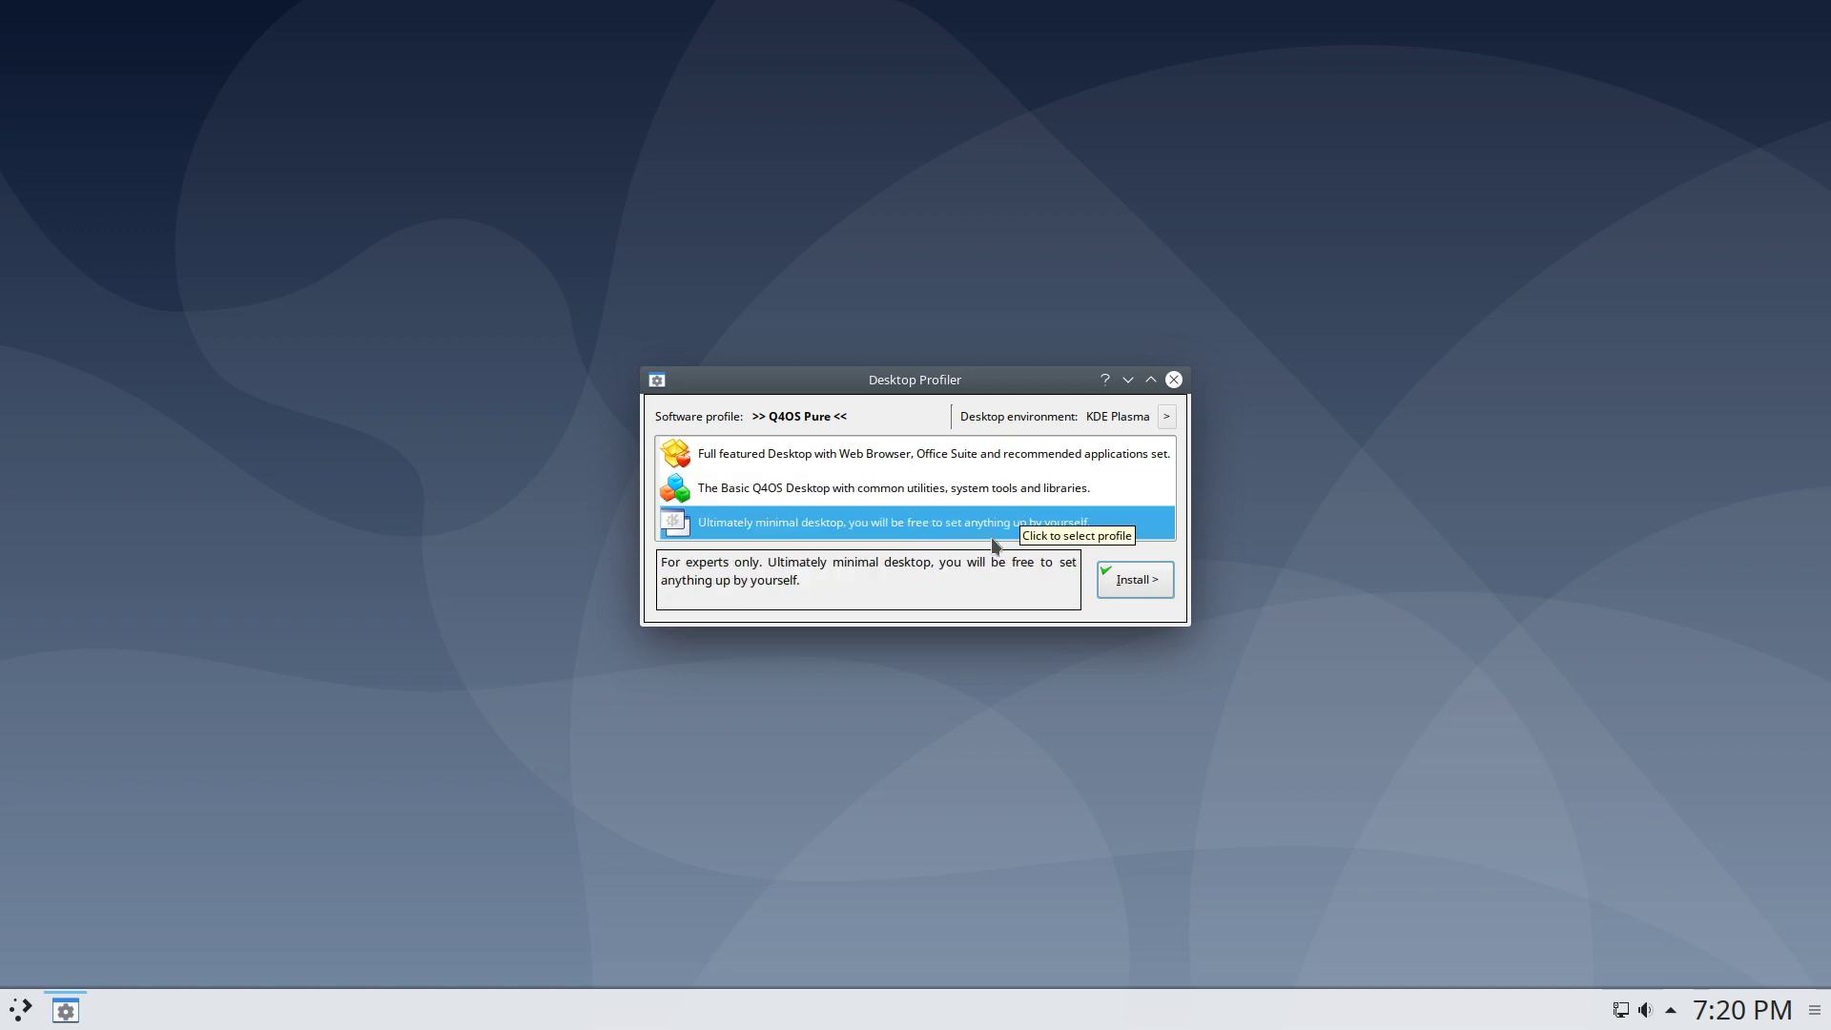
click(1175, 380)
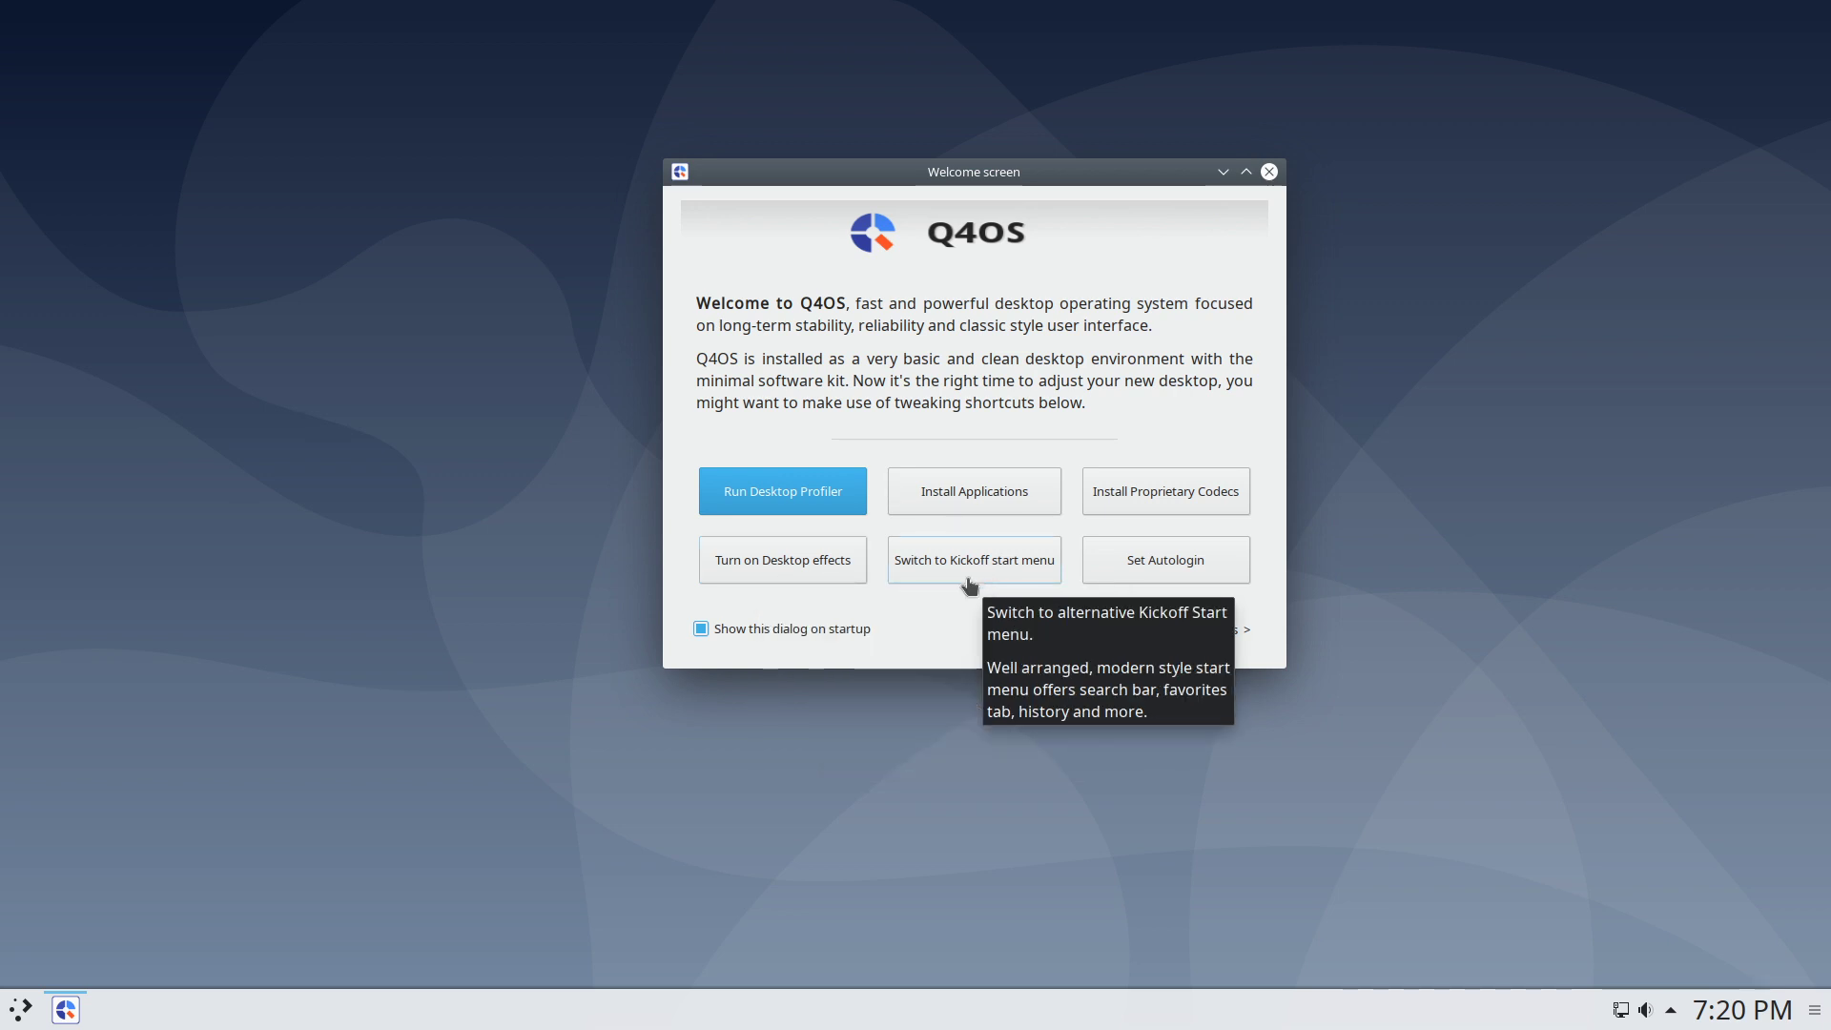
- Check the current start menu and try to switch to the Kickoff start menu from the Welcome screen
click(20, 1008)
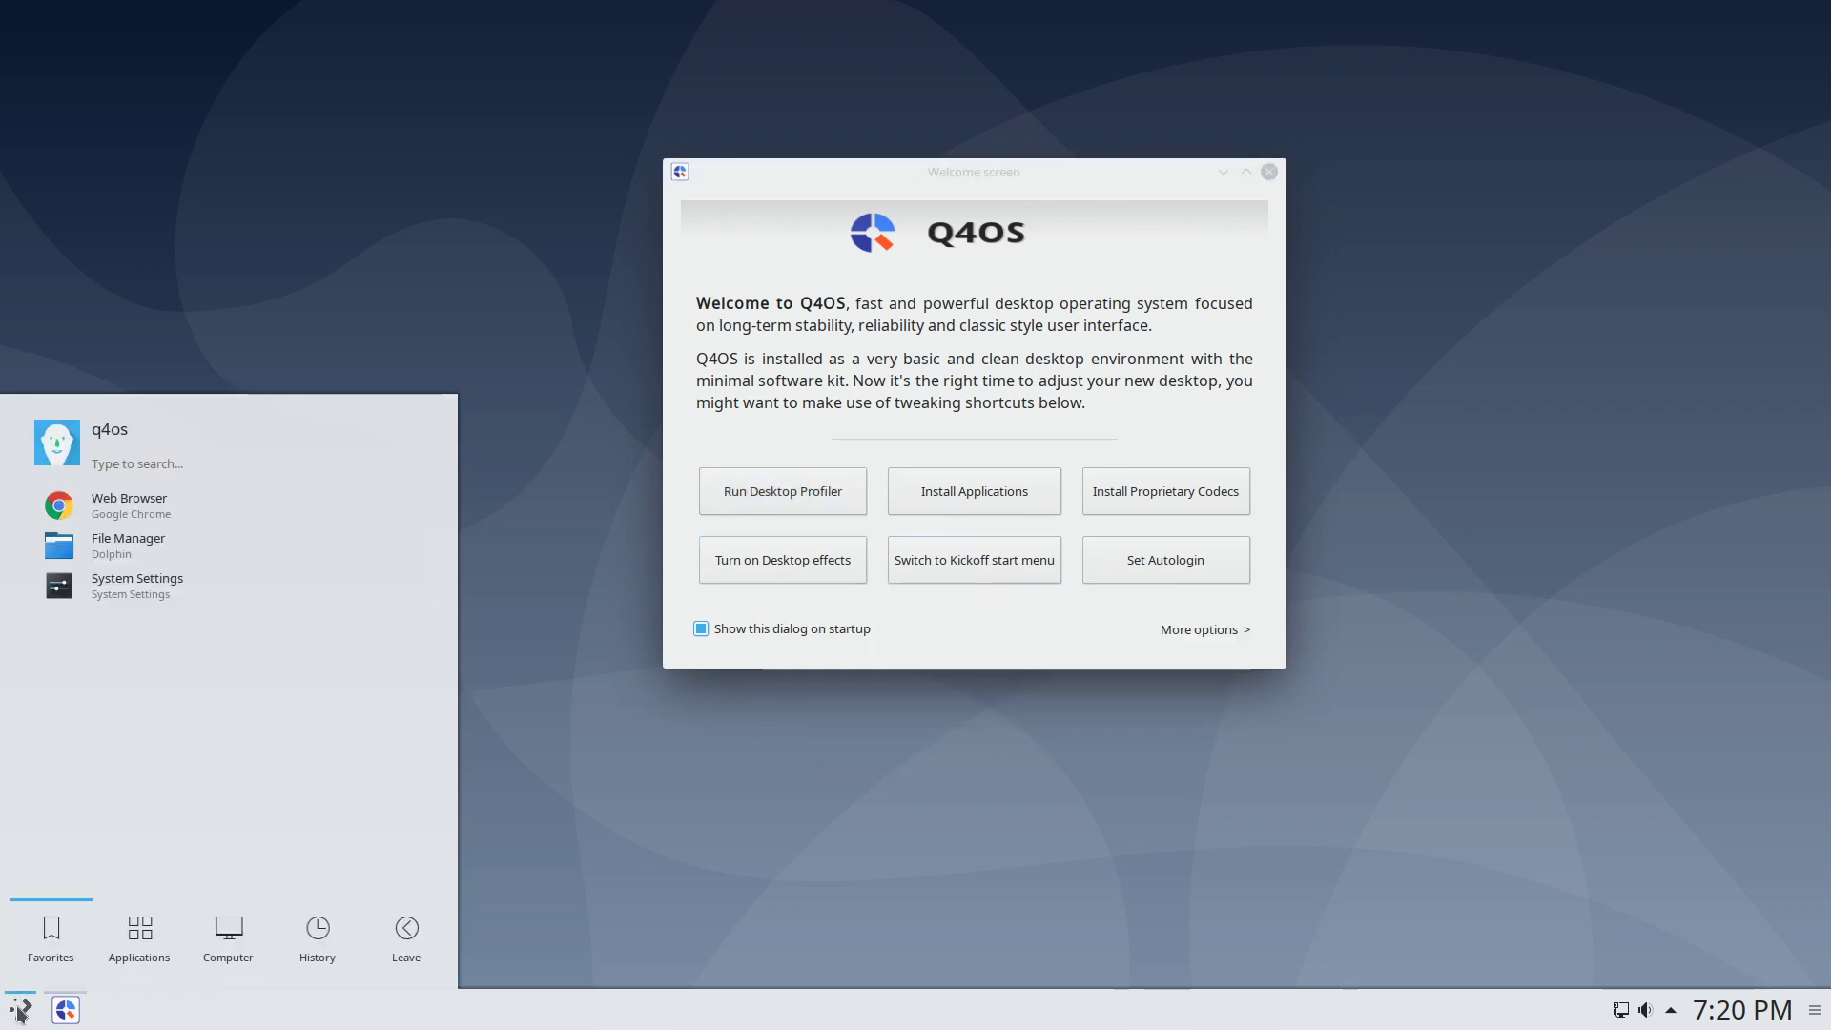
click(20, 1009)
click(1011, 565)
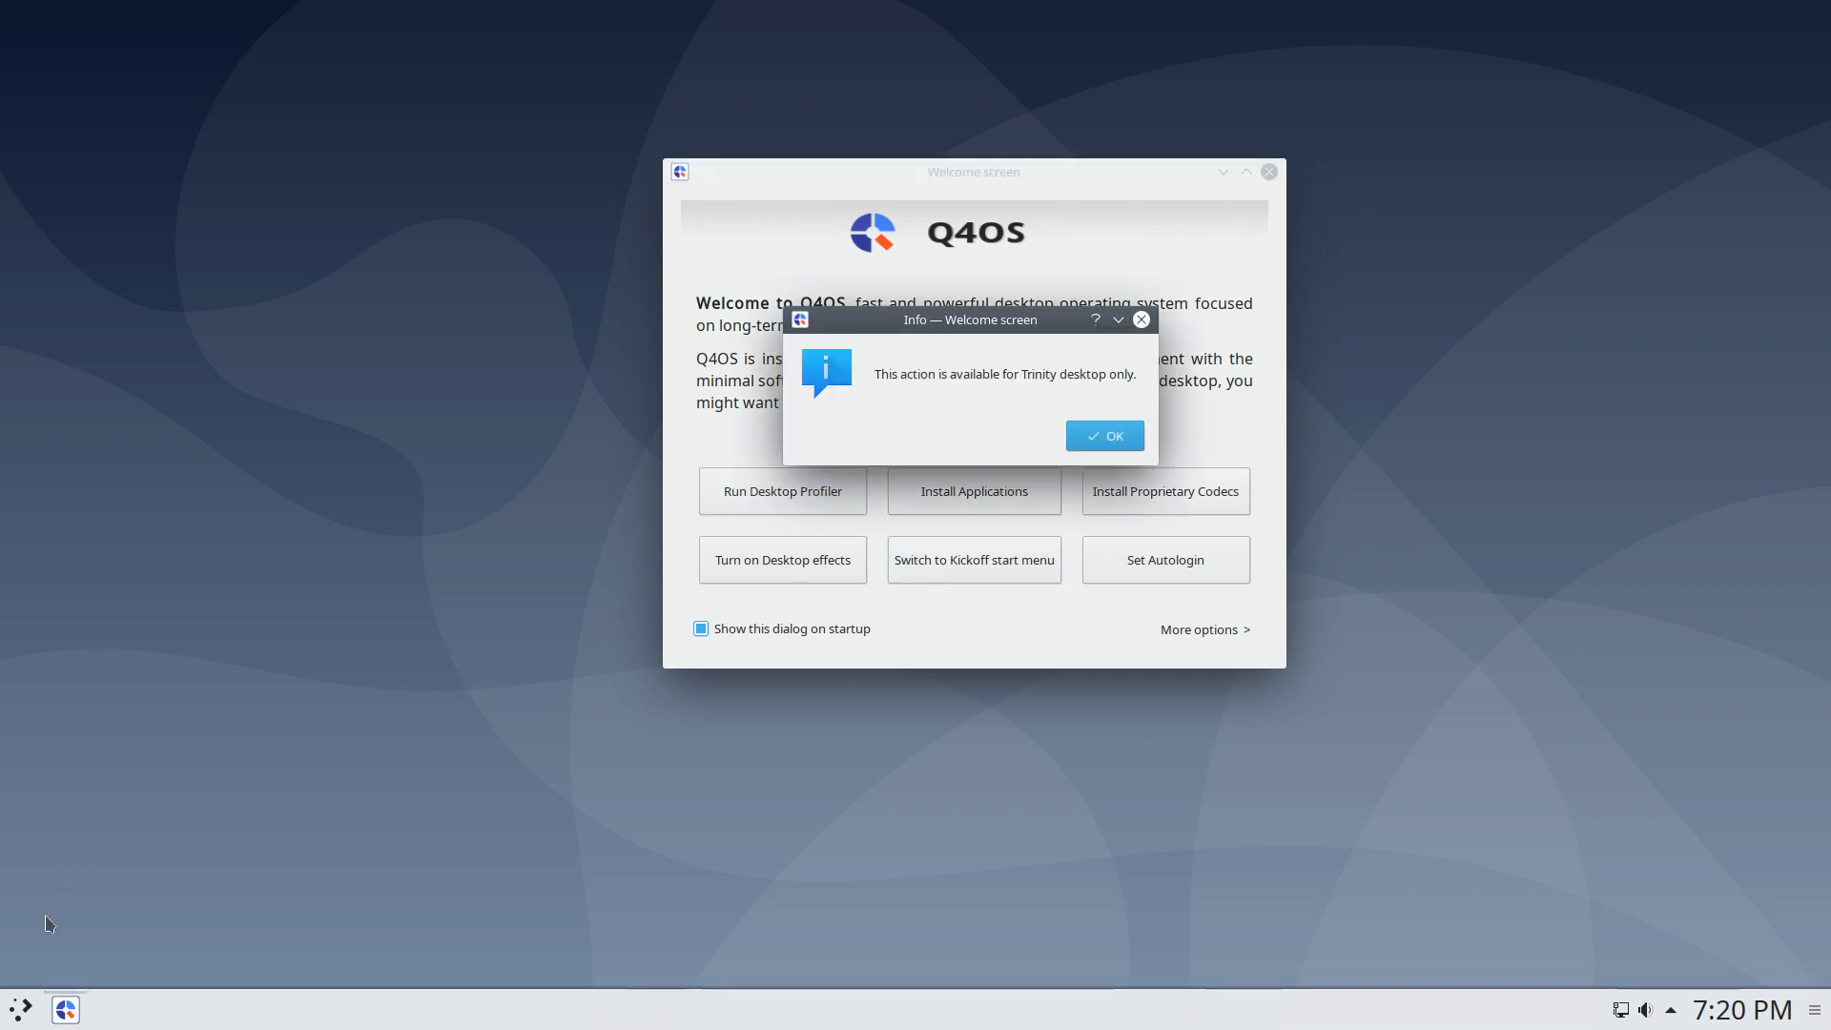
click(1106, 438)
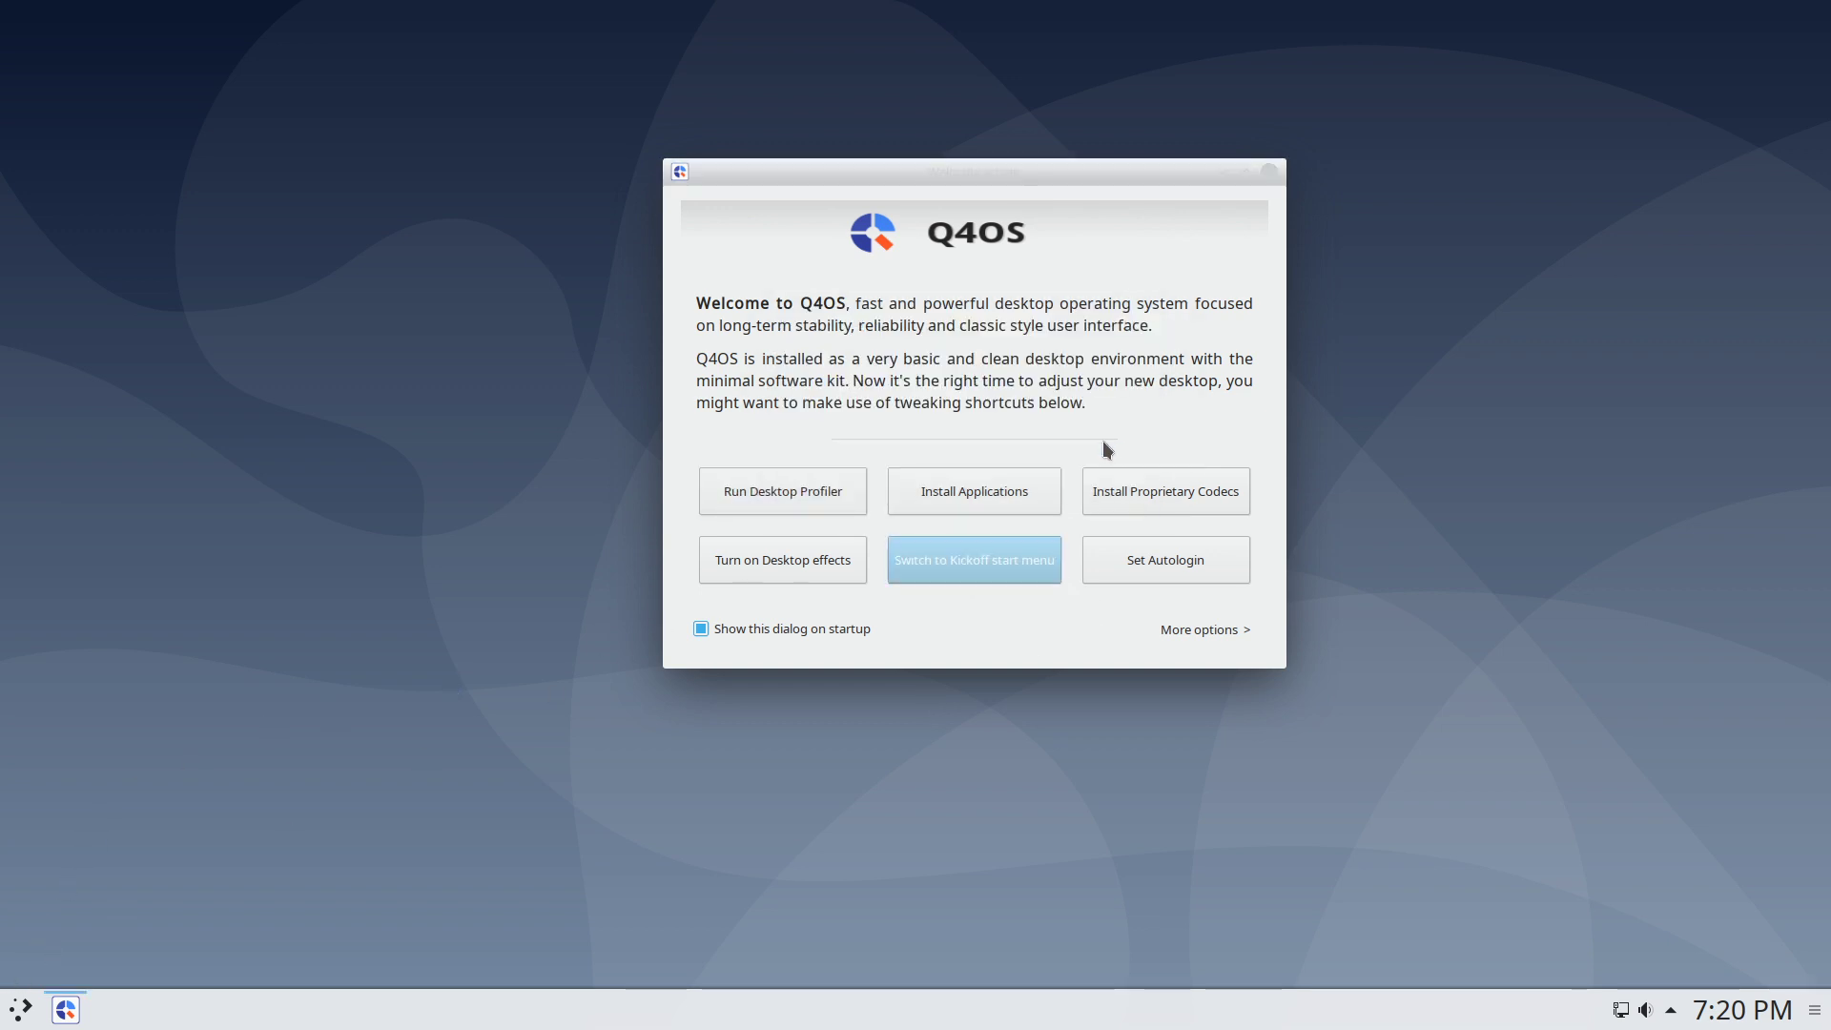
click(1001, 572)
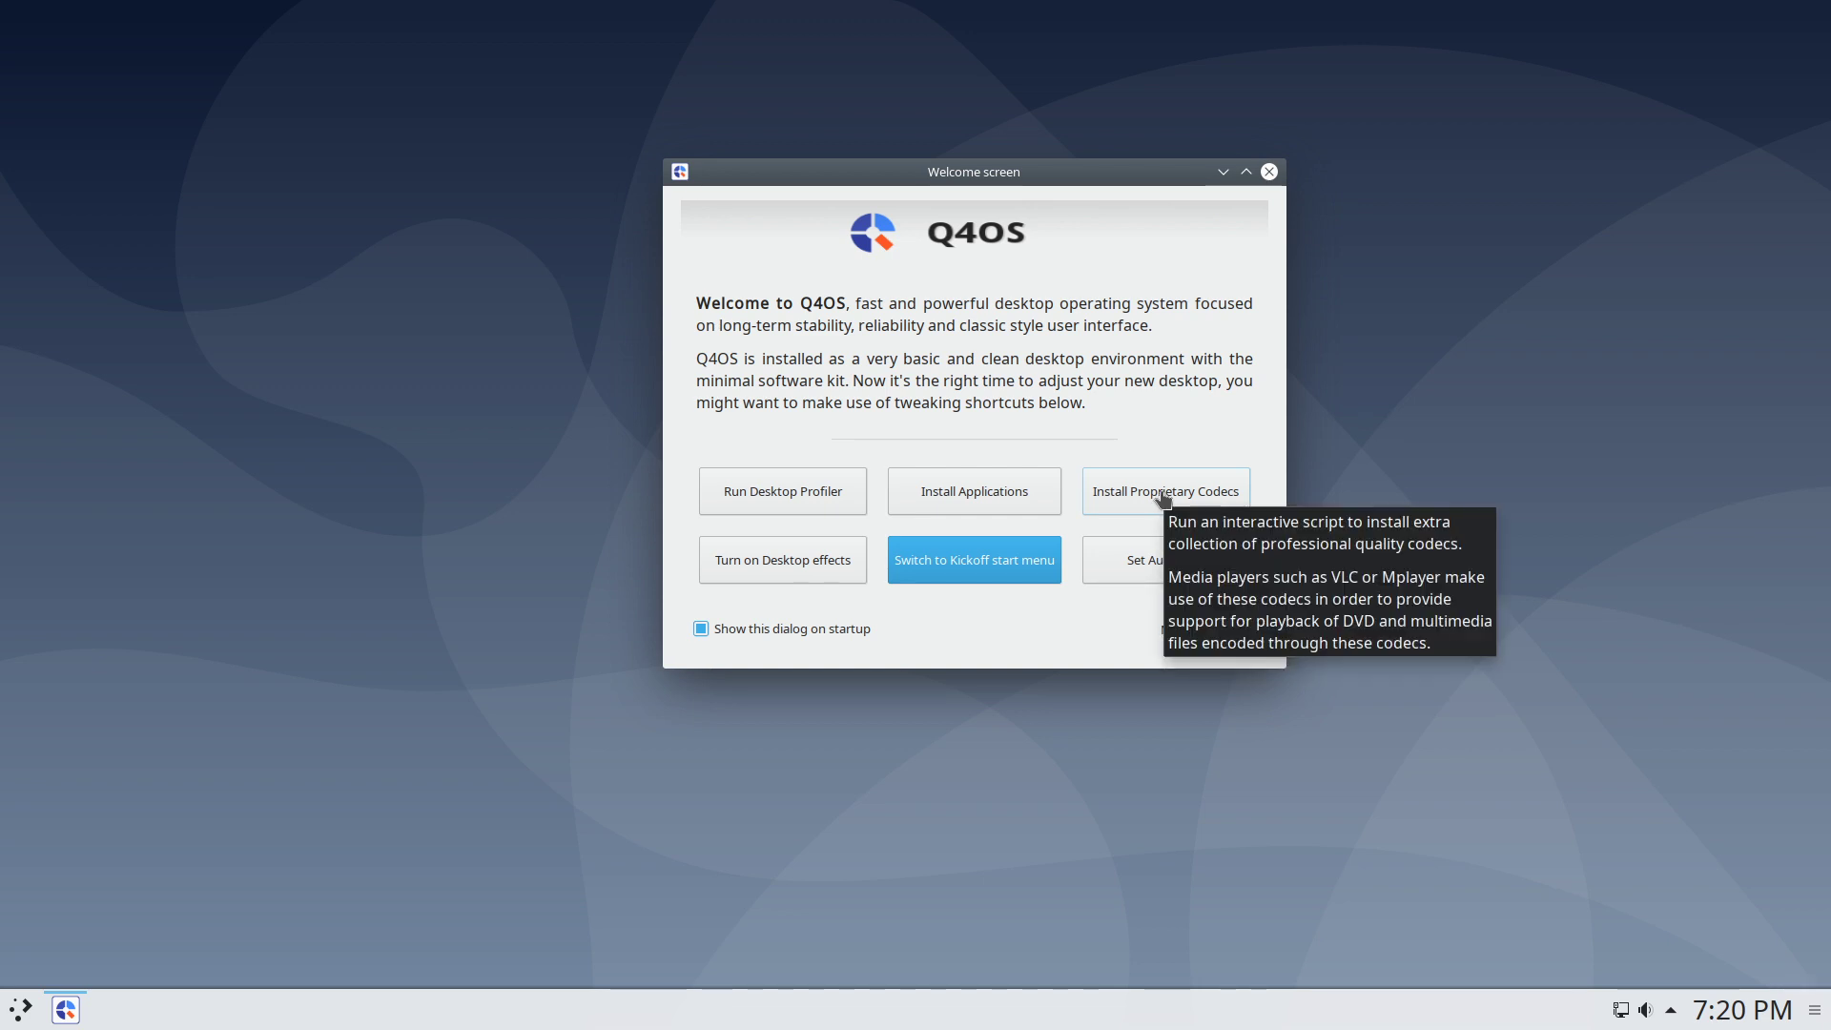
- Open the application installer from the Welcome screen, search the Software Centre for "evolu", and clear the search
click(955, 490)
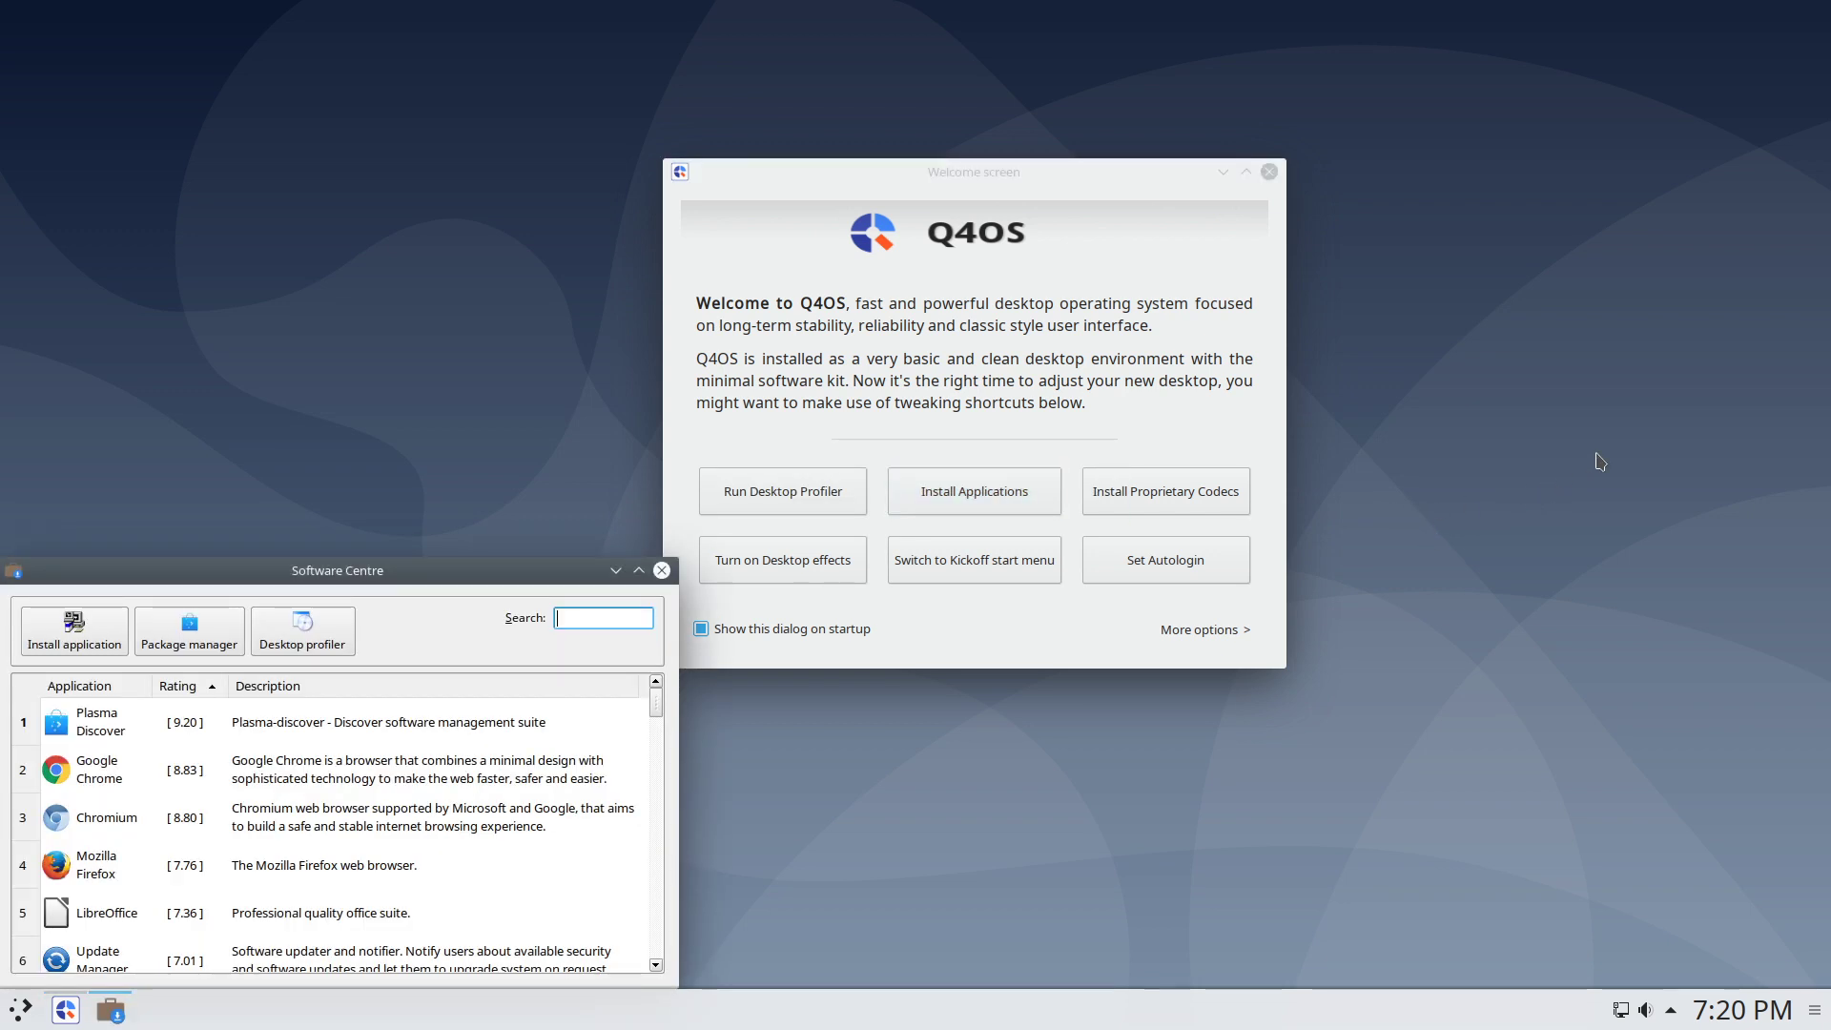
drag(414, 573, 785, 341)
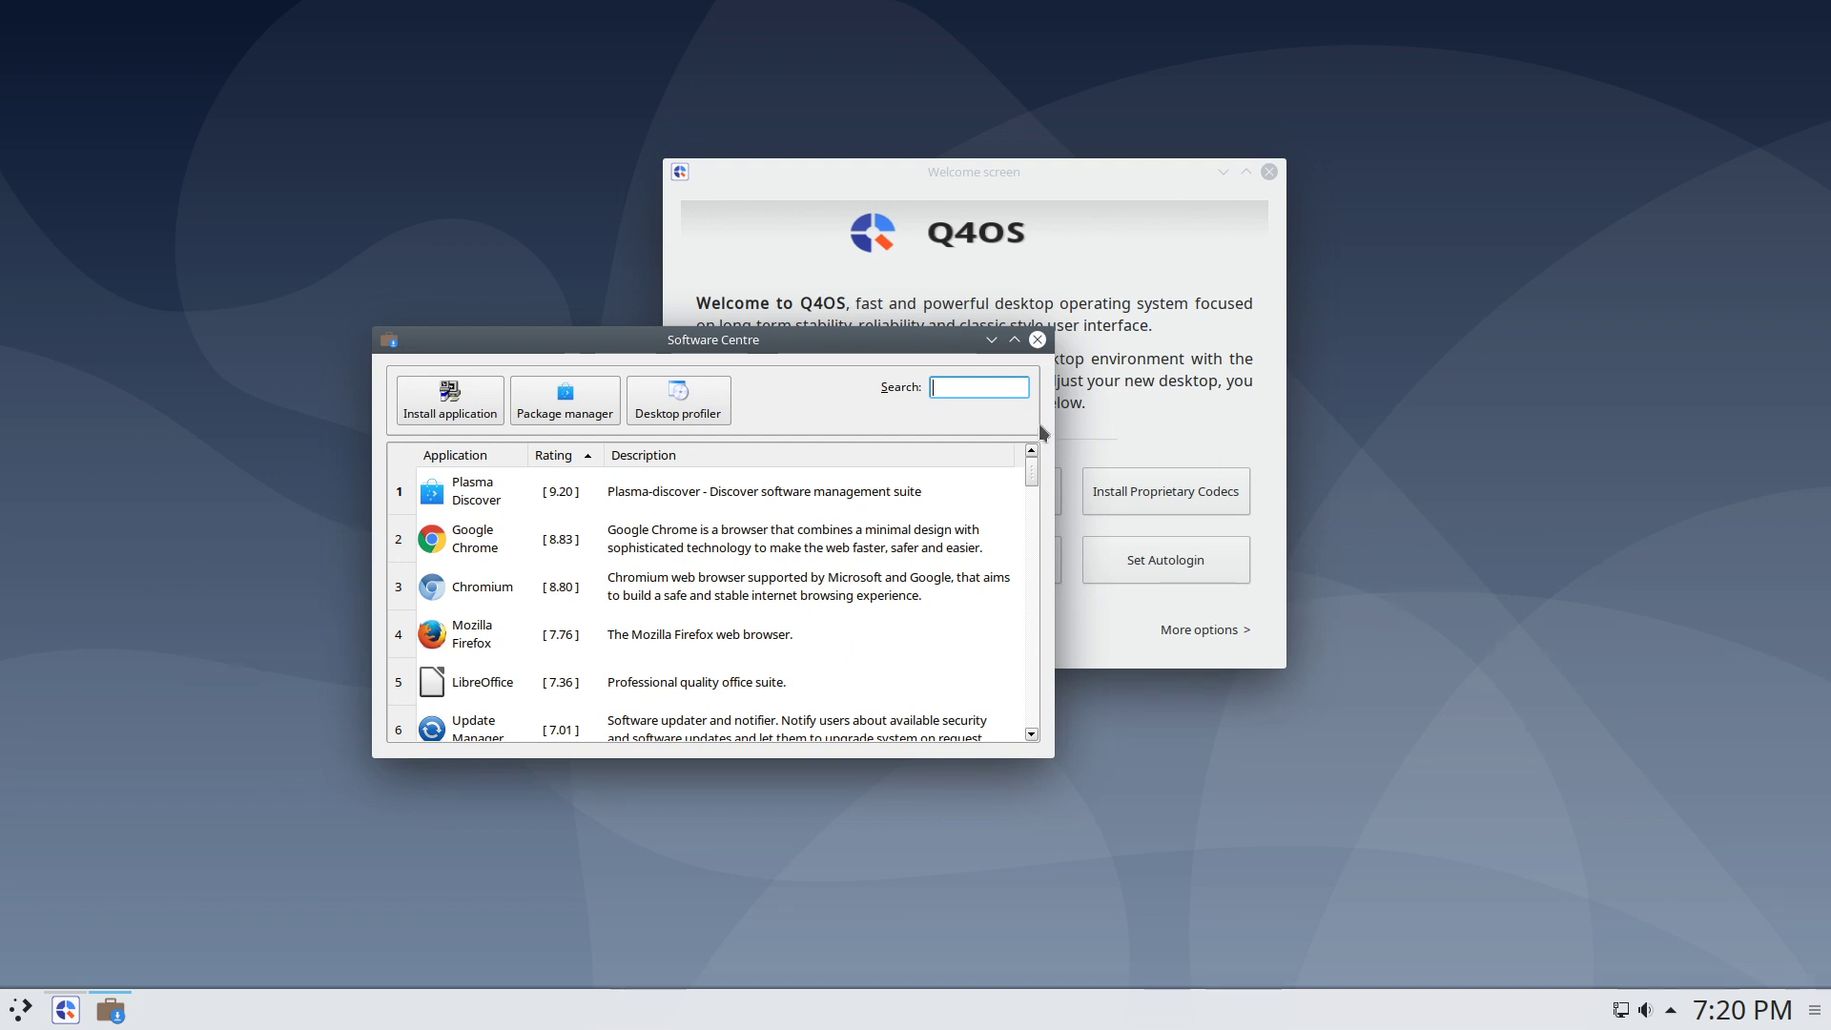
text(evolu)
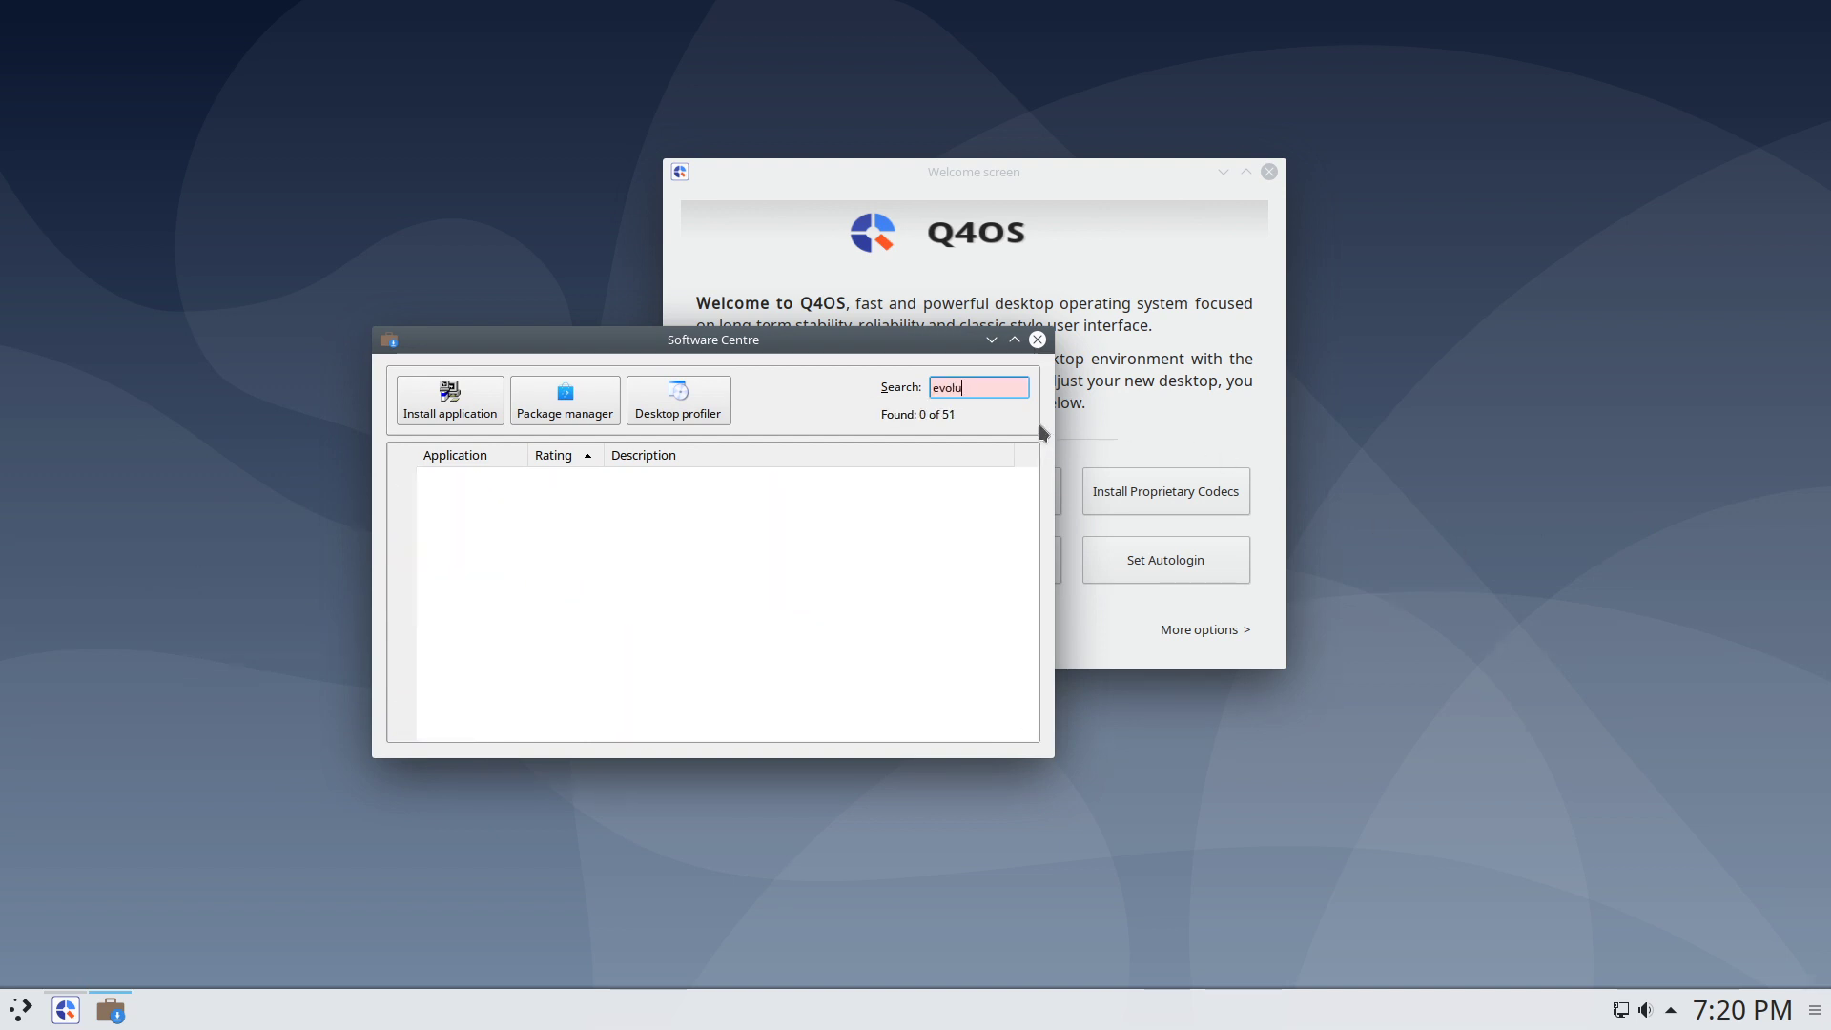
key(BackSpace)
key(BackSpace)
key(BackSpace)
key(BackSpace)
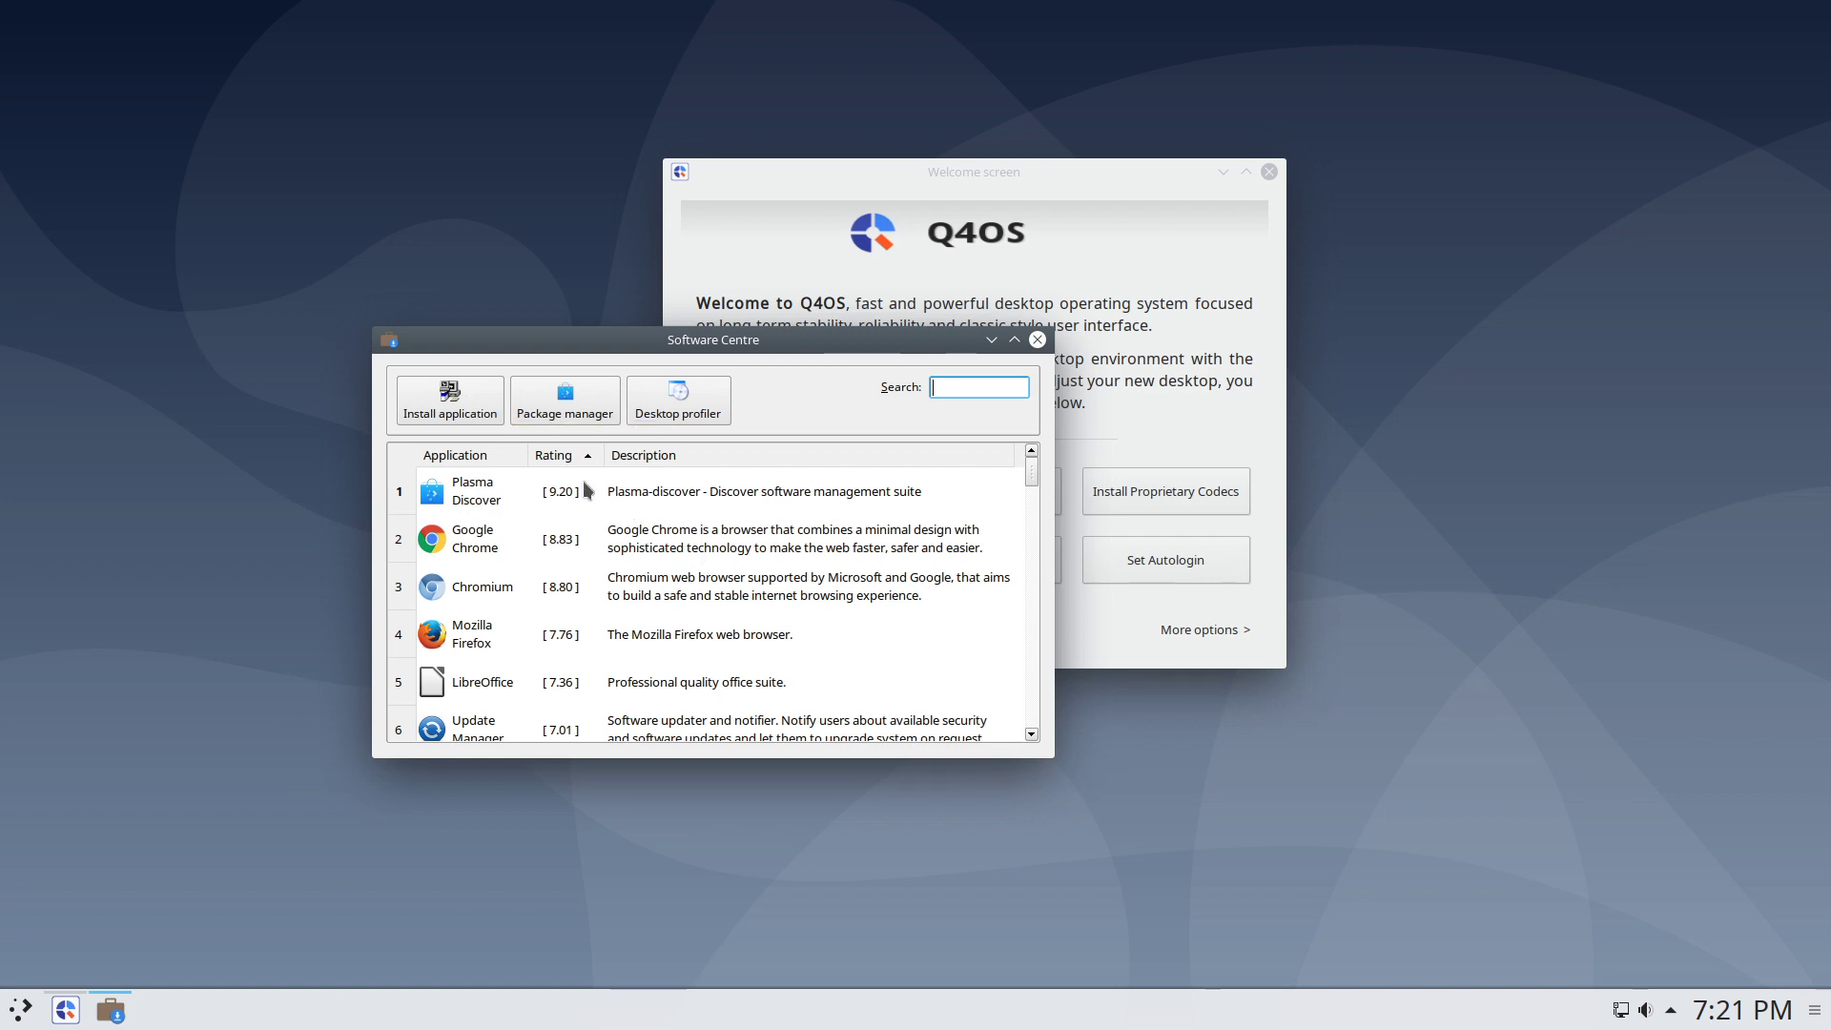
- Browse the full list of installable applications, their ratings and descriptions, and close the Software Centre
scroll(597, 495, down, 2)
scroll(586, 515, up, 1)
scroll(534, 526, up, 1)
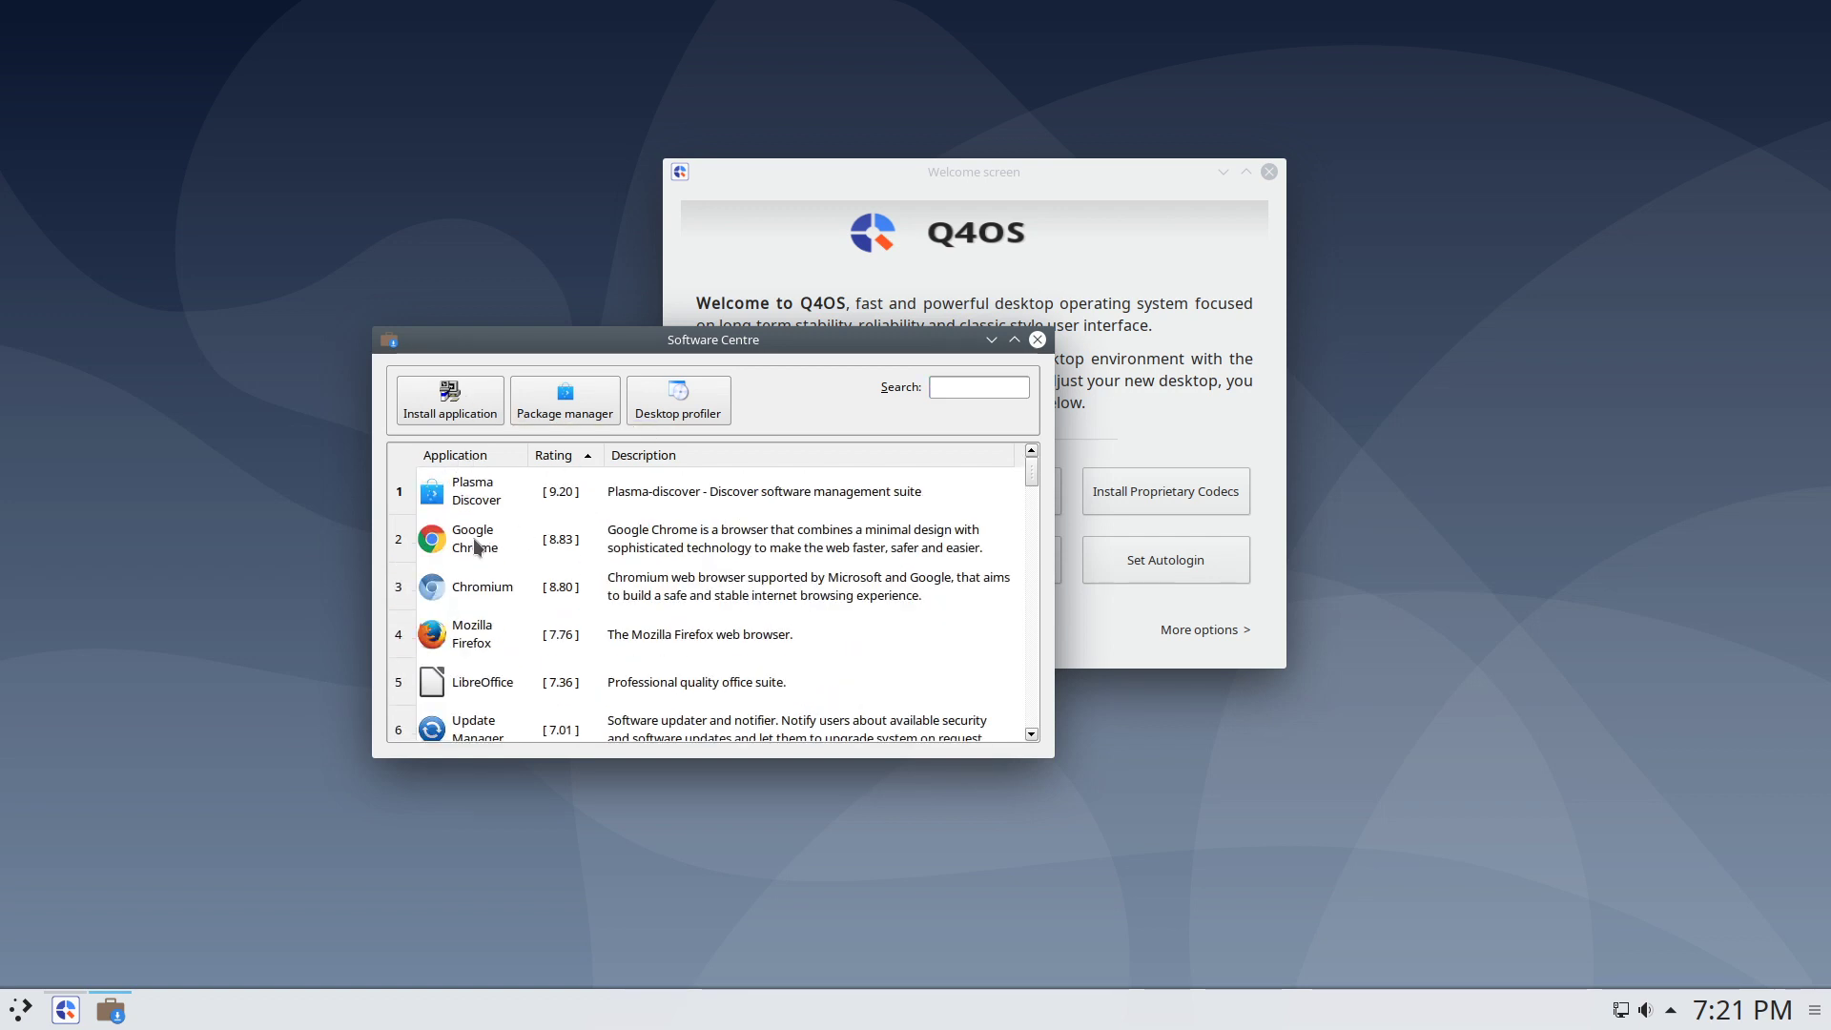
scroll(502, 483, down, 8)
scroll(508, 623, down, 7)
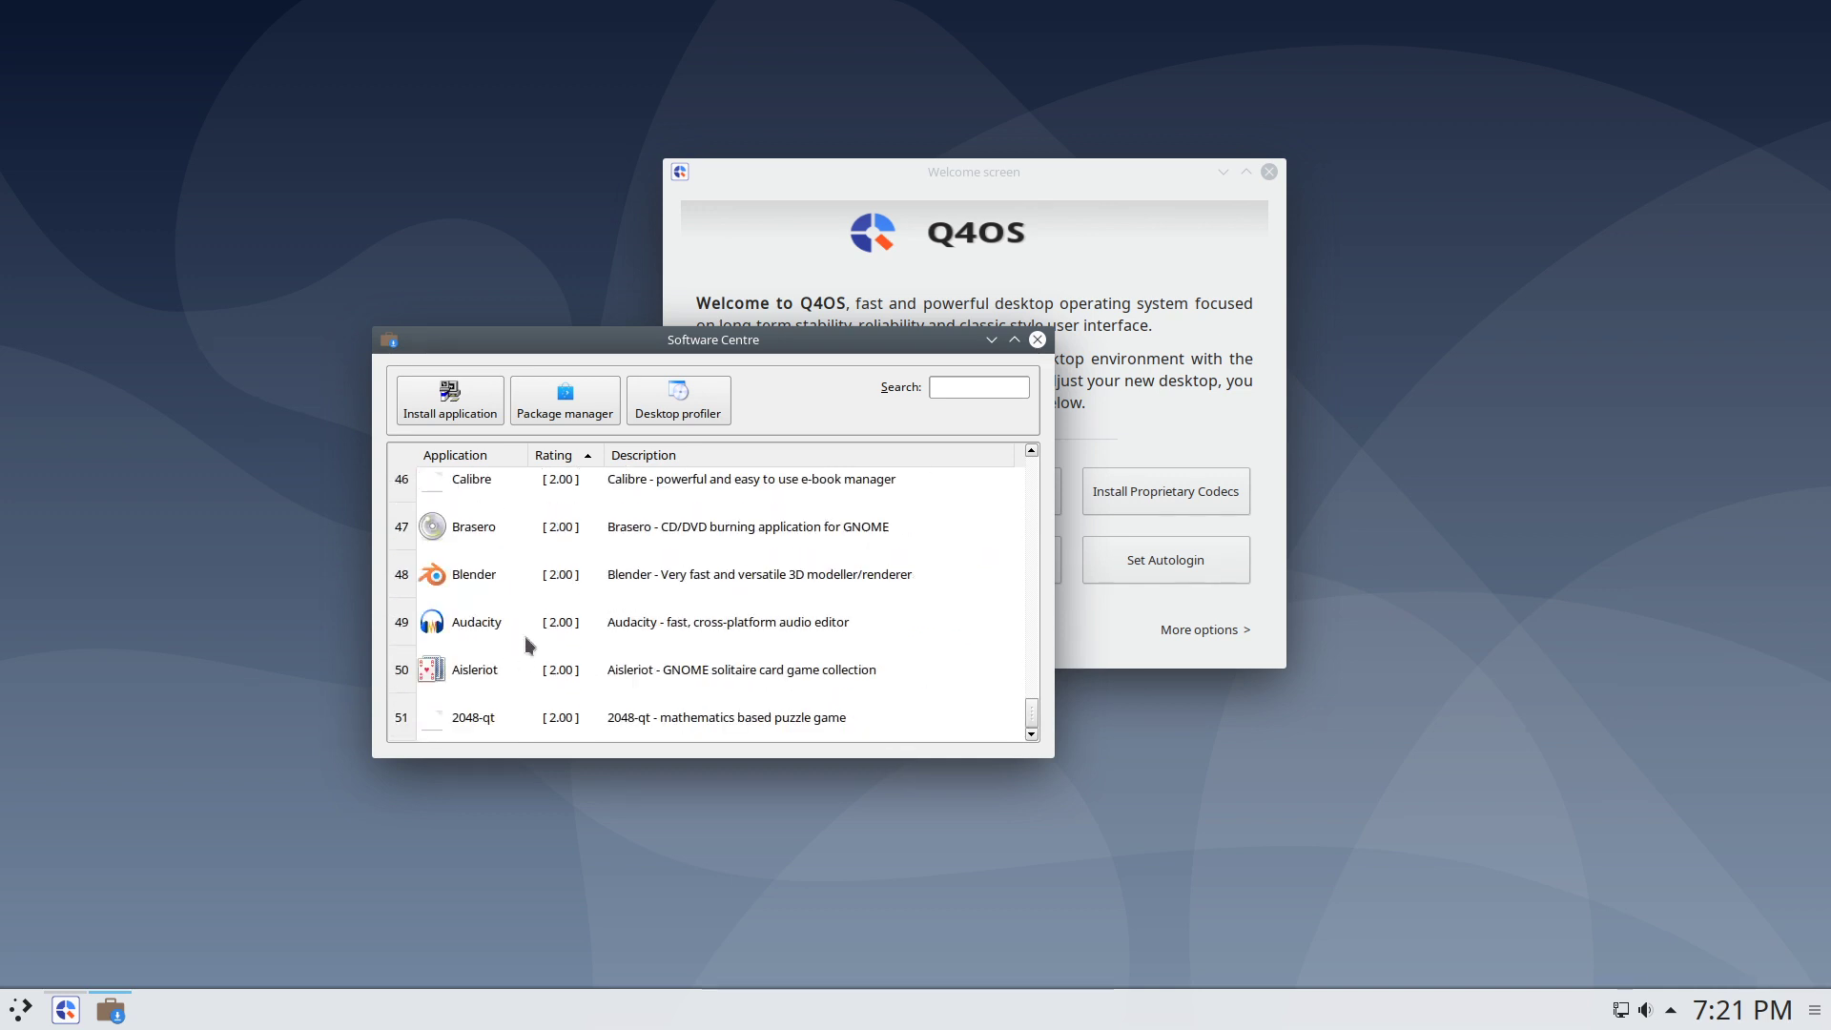
scroll(570, 659, up, 3)
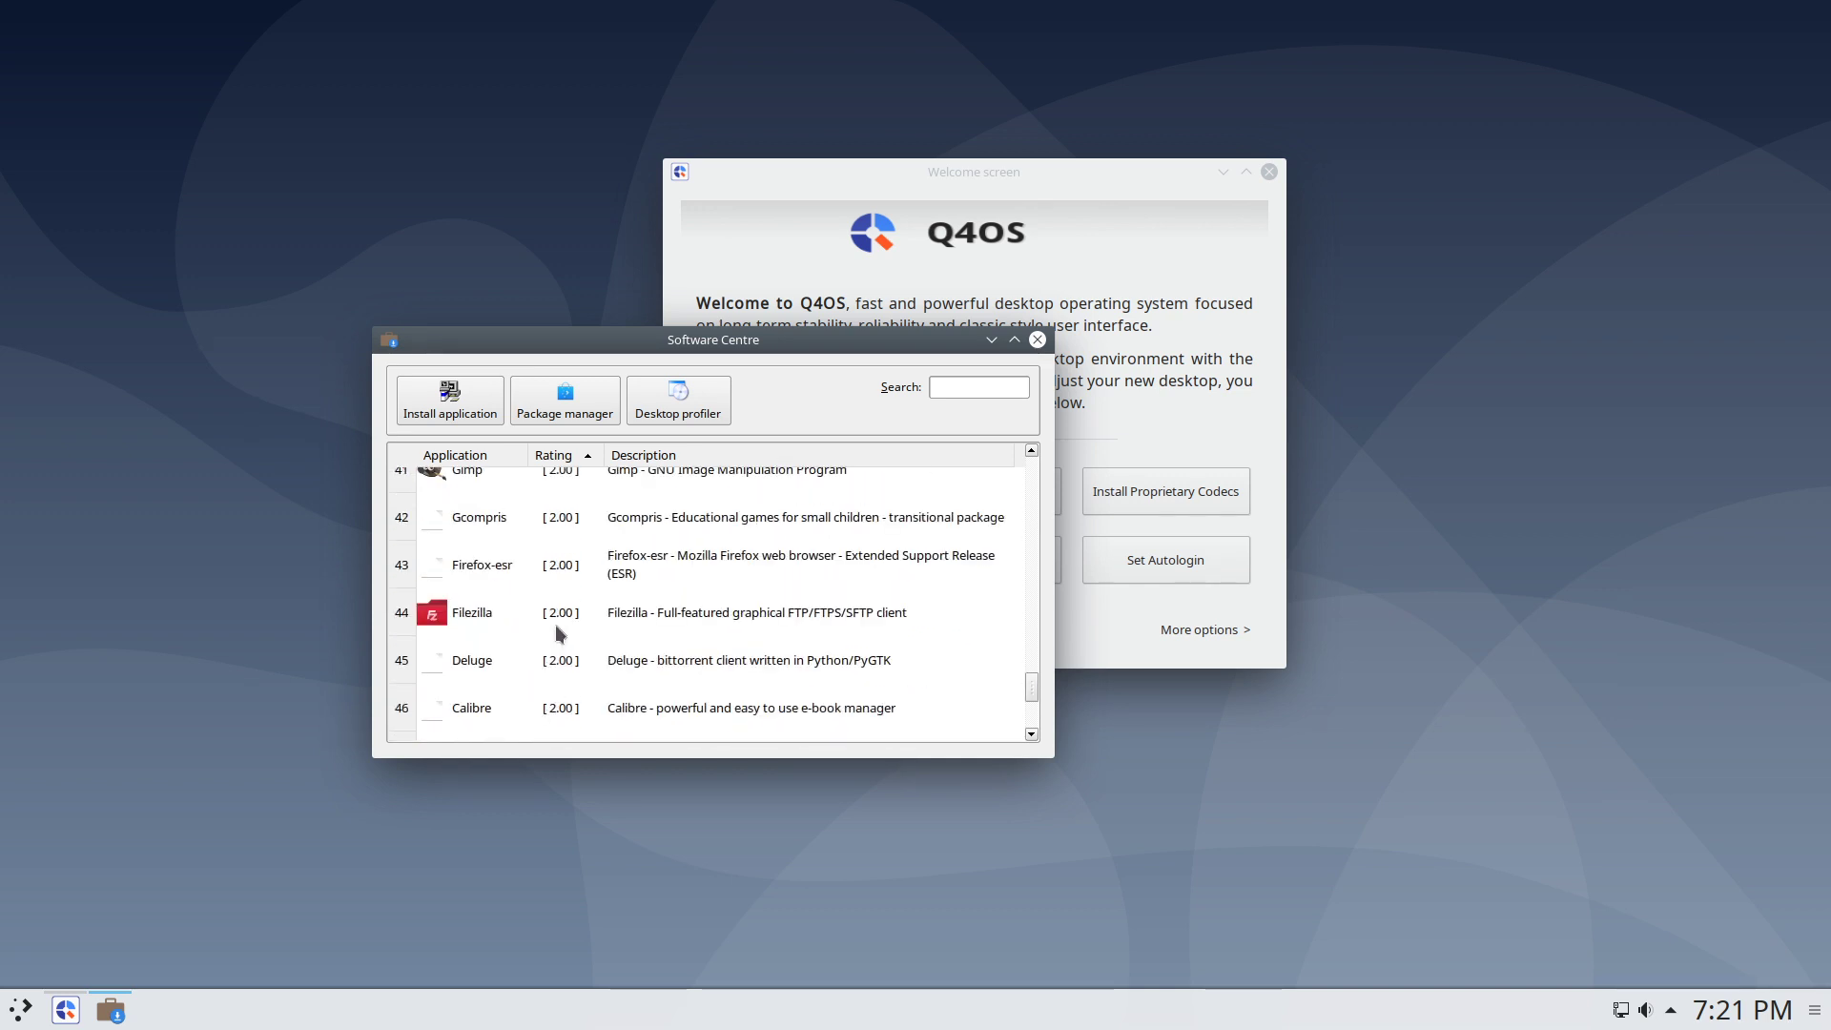
scroll(569, 626, up, 1)
scroll(572, 628, down, 2)
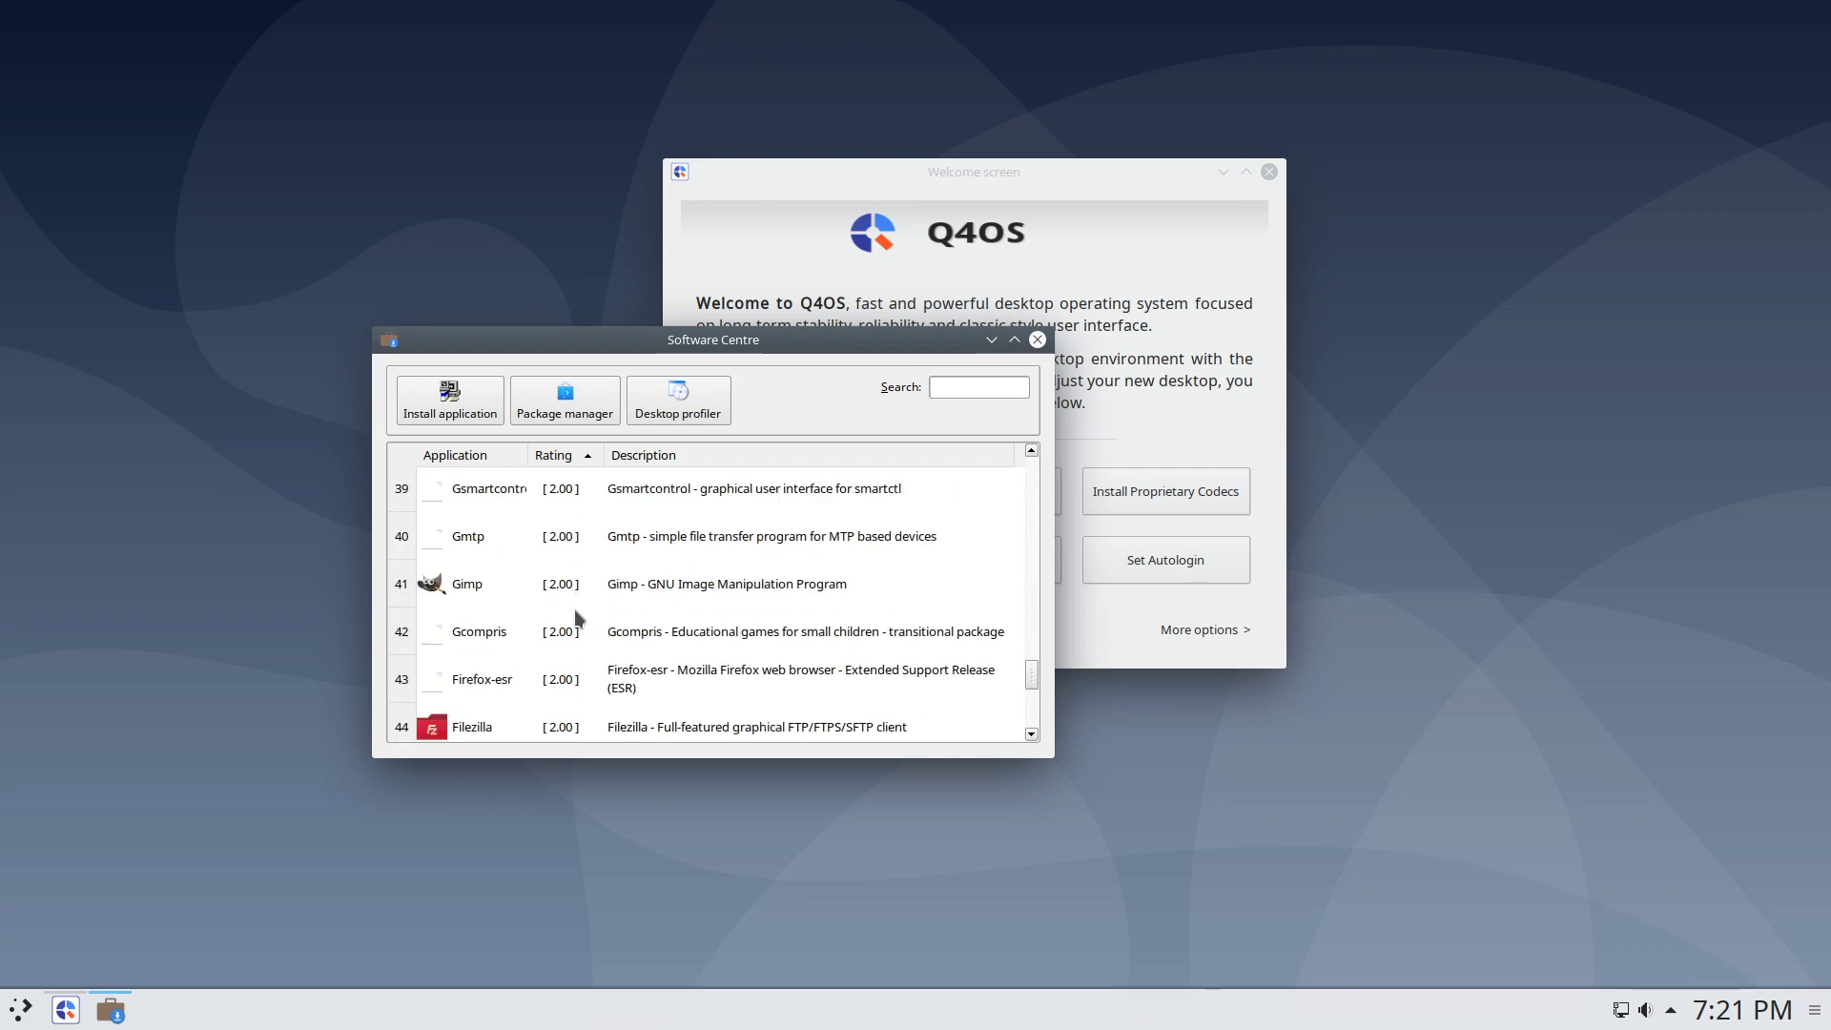
click(471, 591)
scroll(573, 611, up, 2)
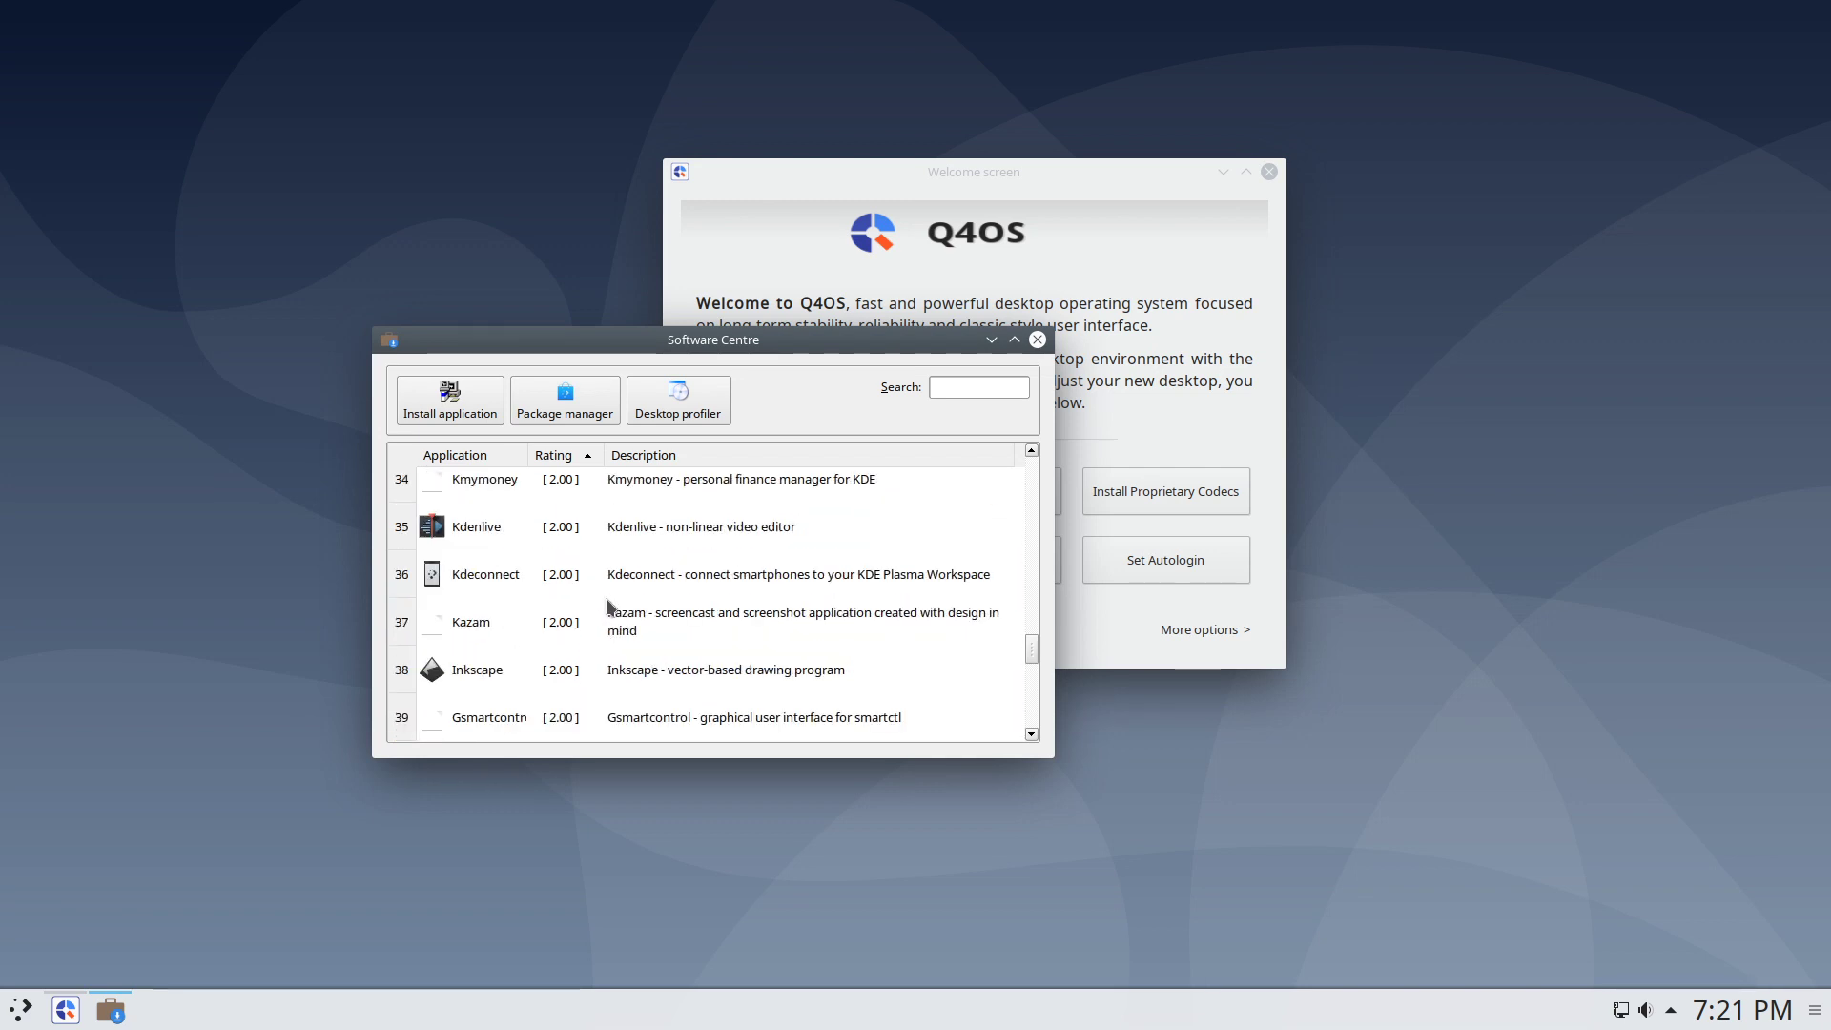
scroll(715, 631, up, 11)
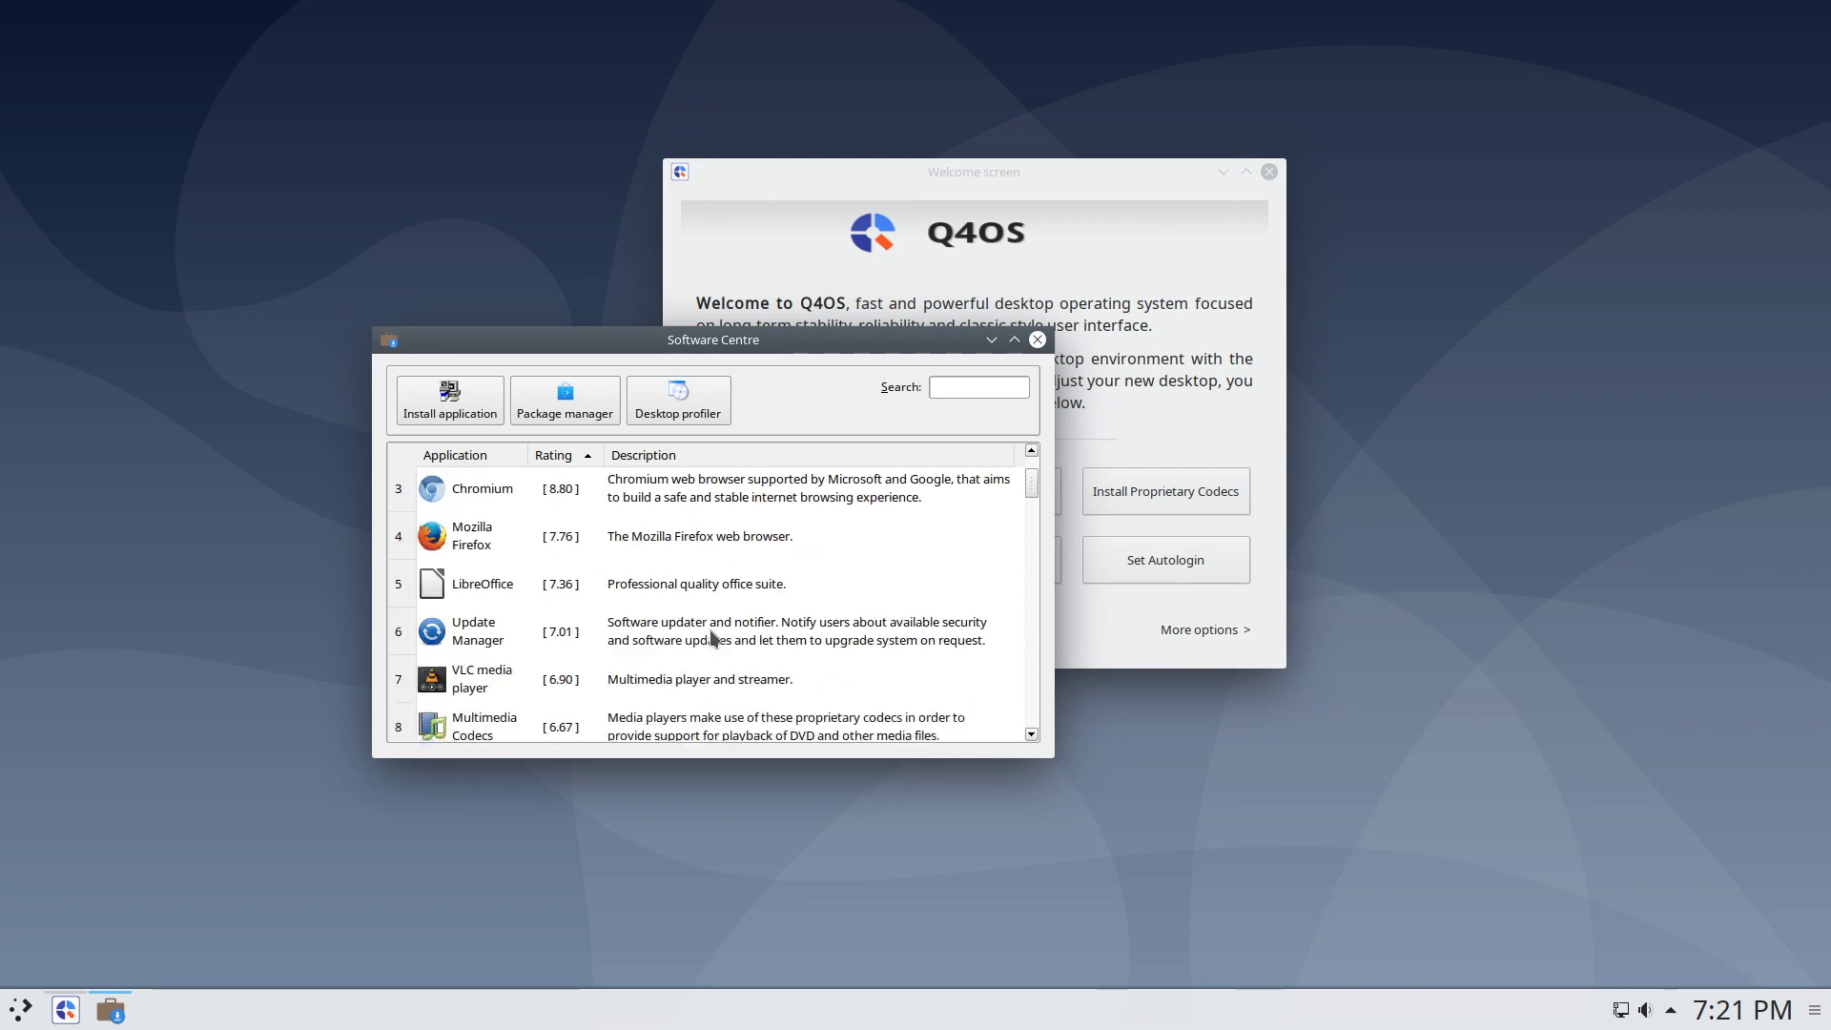
scroll(757, 611, down, 3)
scroll(757, 612, up, 3)
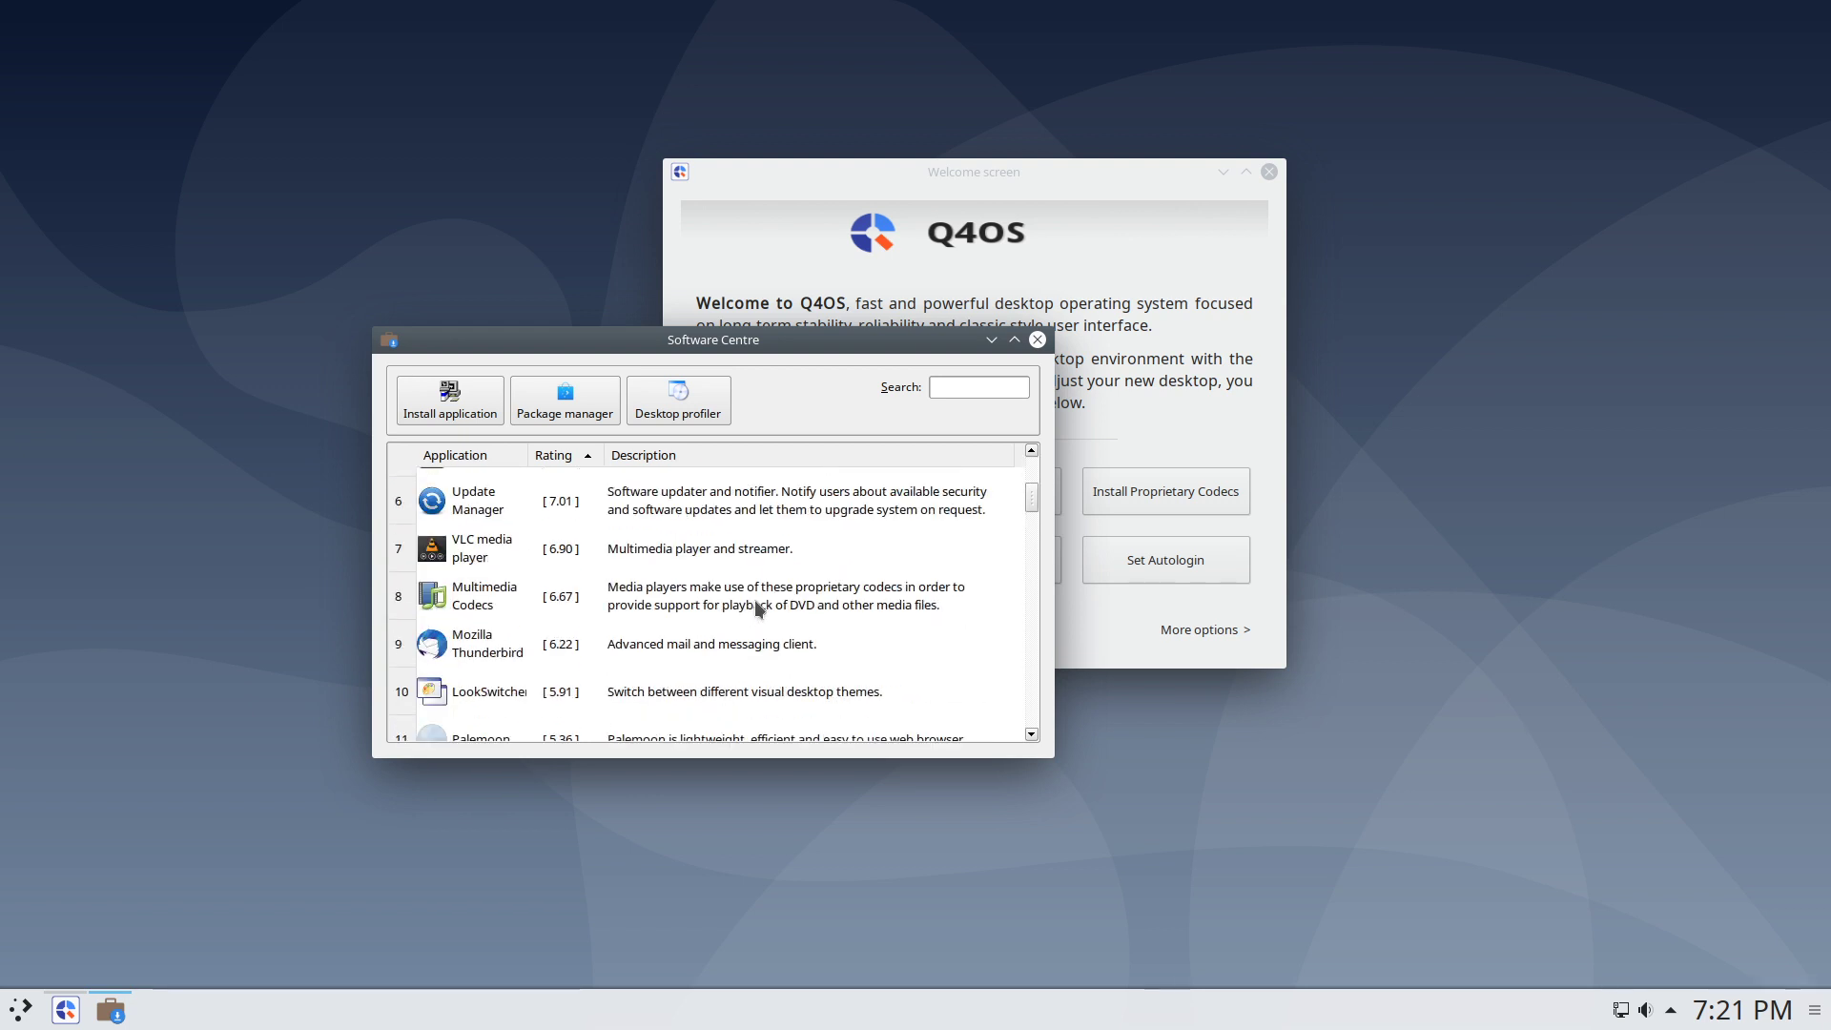
scroll(756, 607, down, 7)
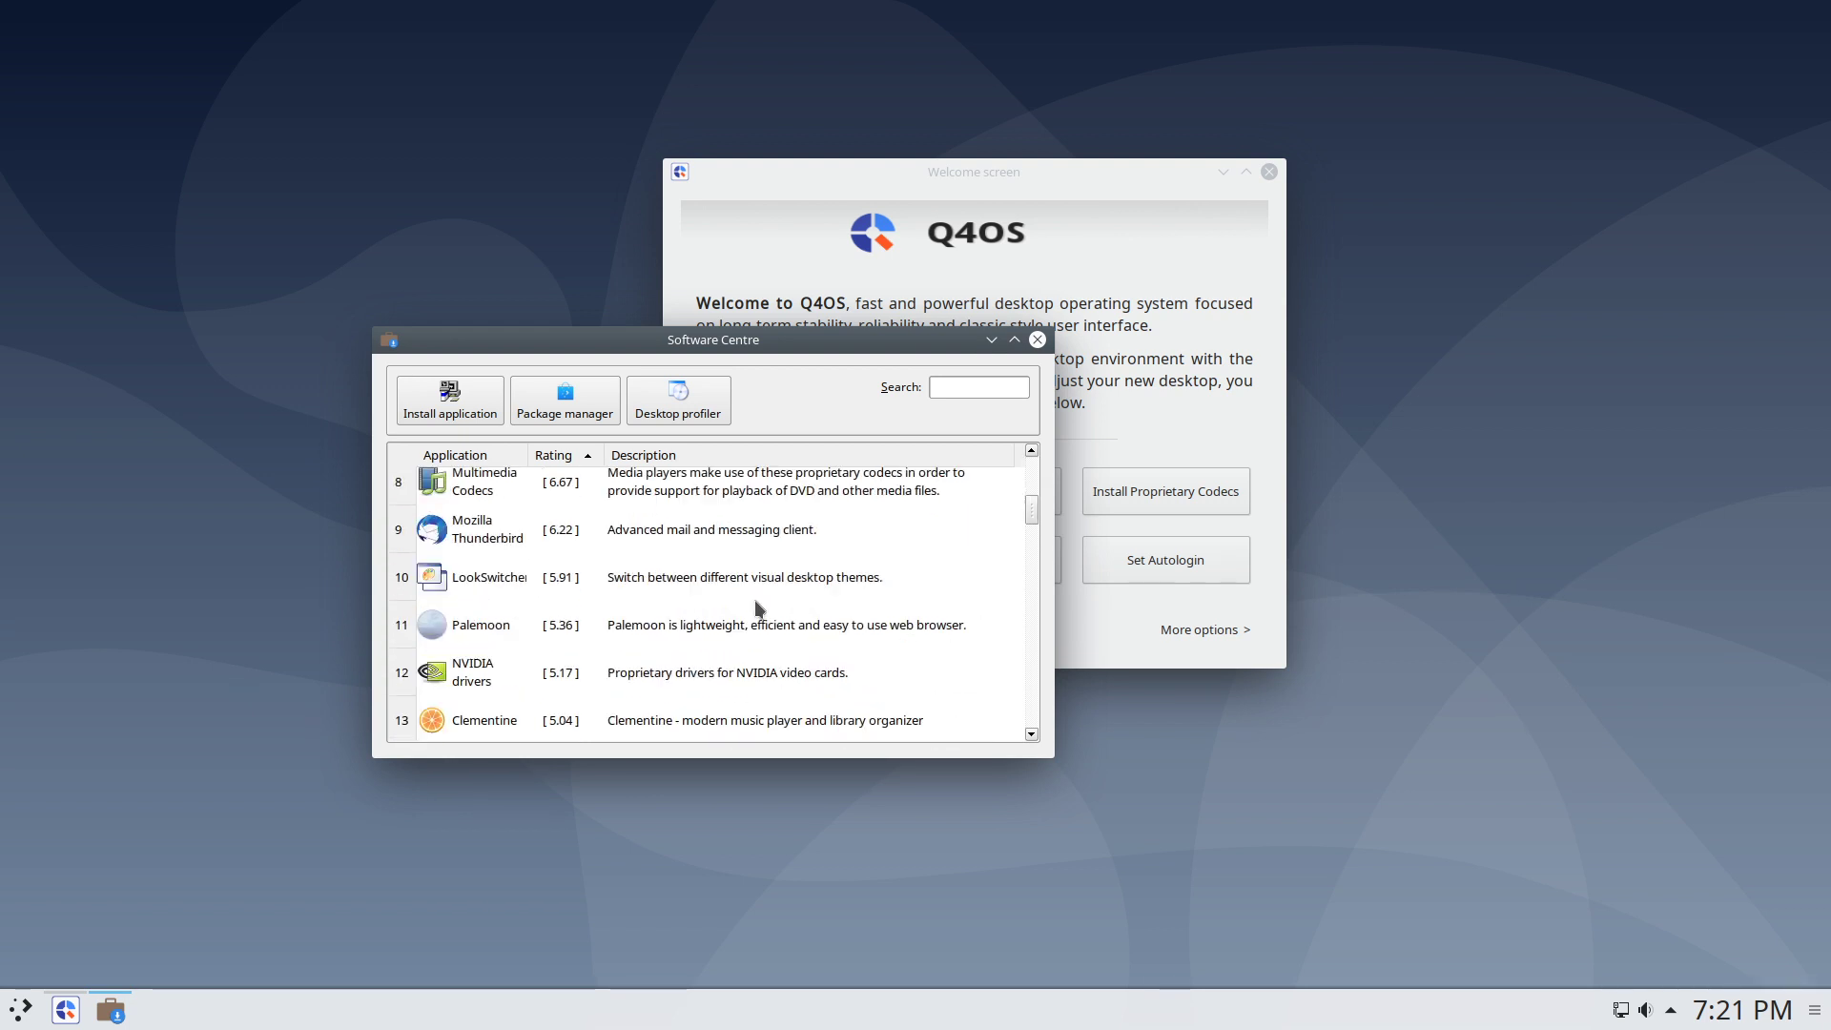
scroll(755, 603, down, 3)
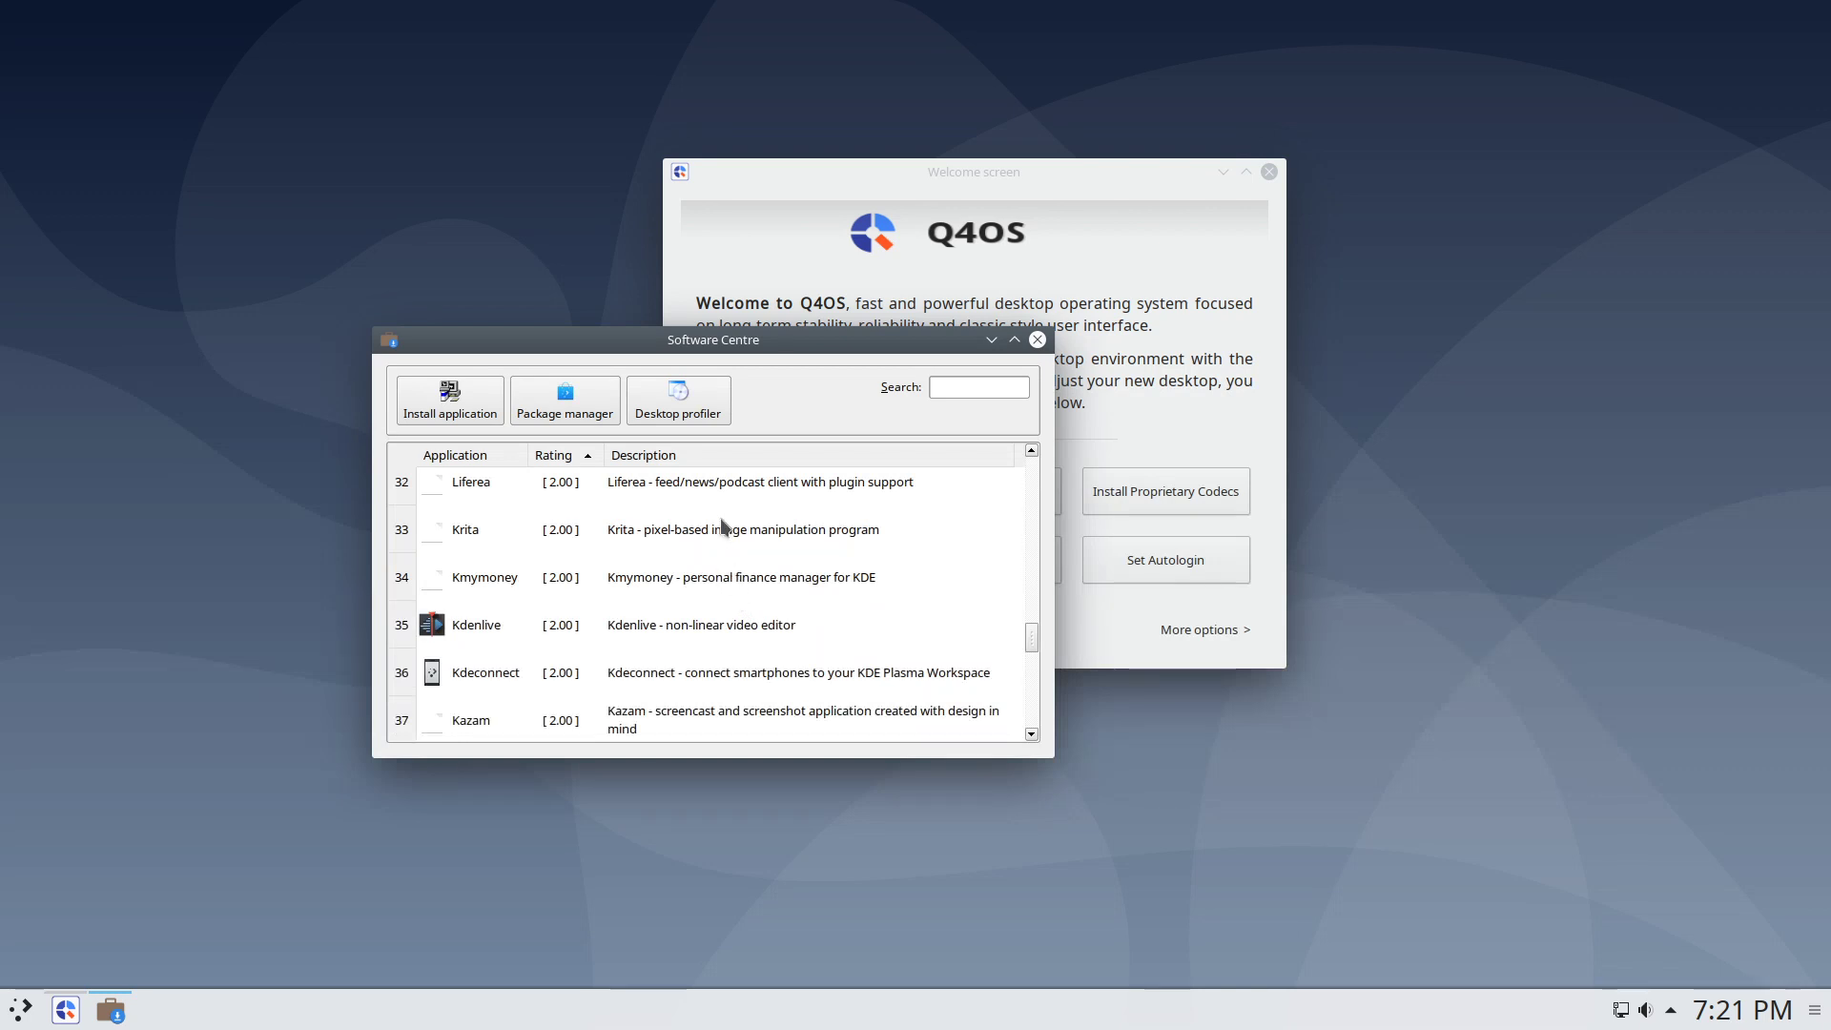
click(1037, 338)
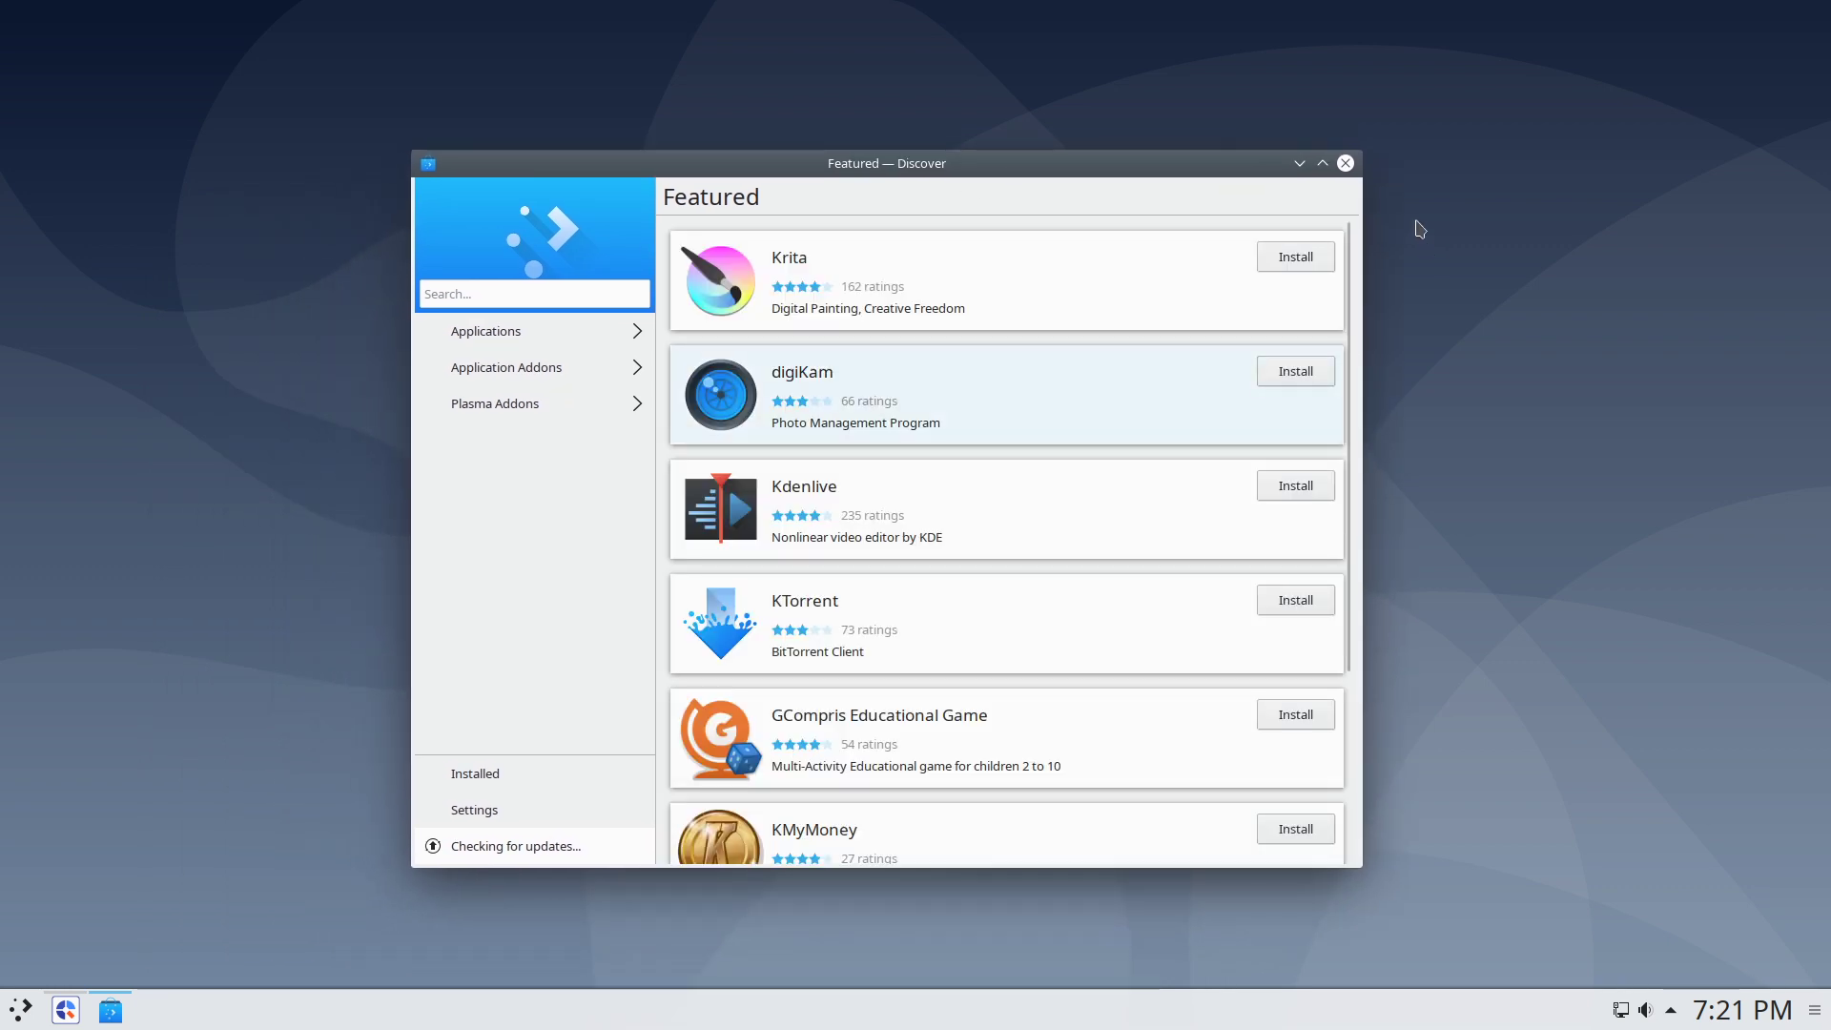
- Search Discover for "evolution", and close both Discover and the Software Centre without installing anything
click(483, 287)
text(evolu)
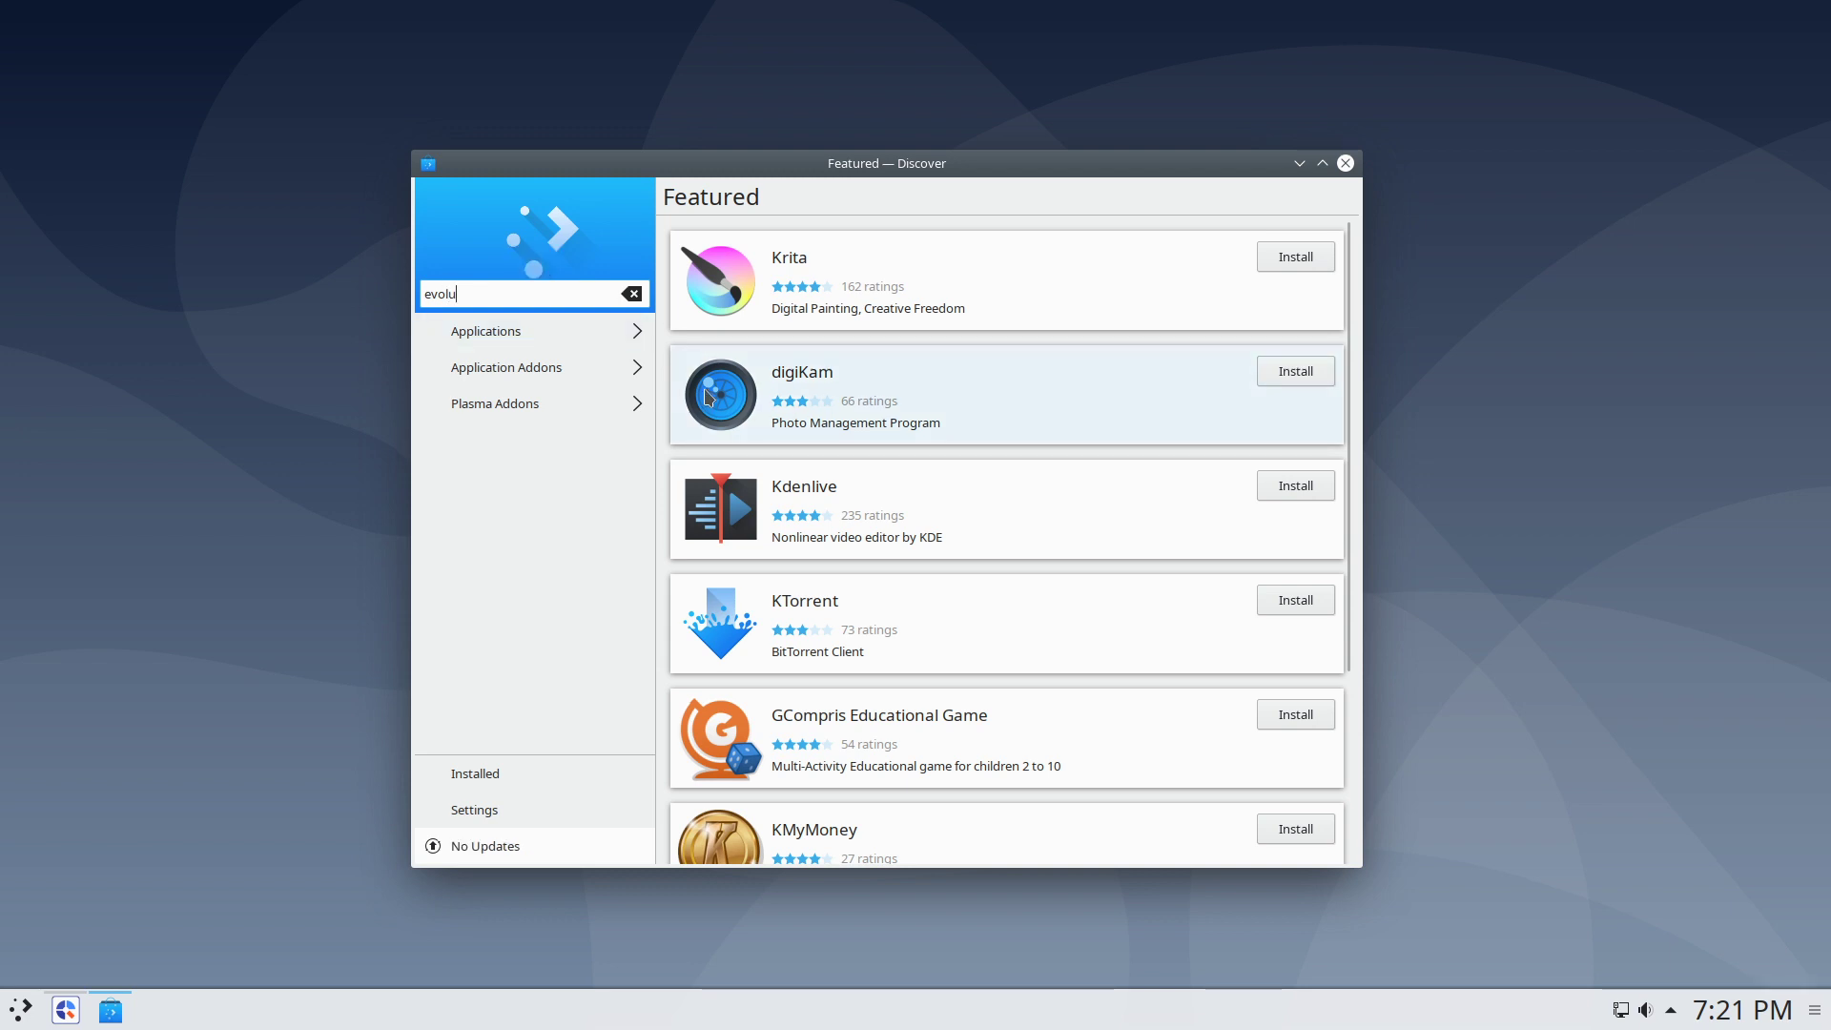
text(ion)
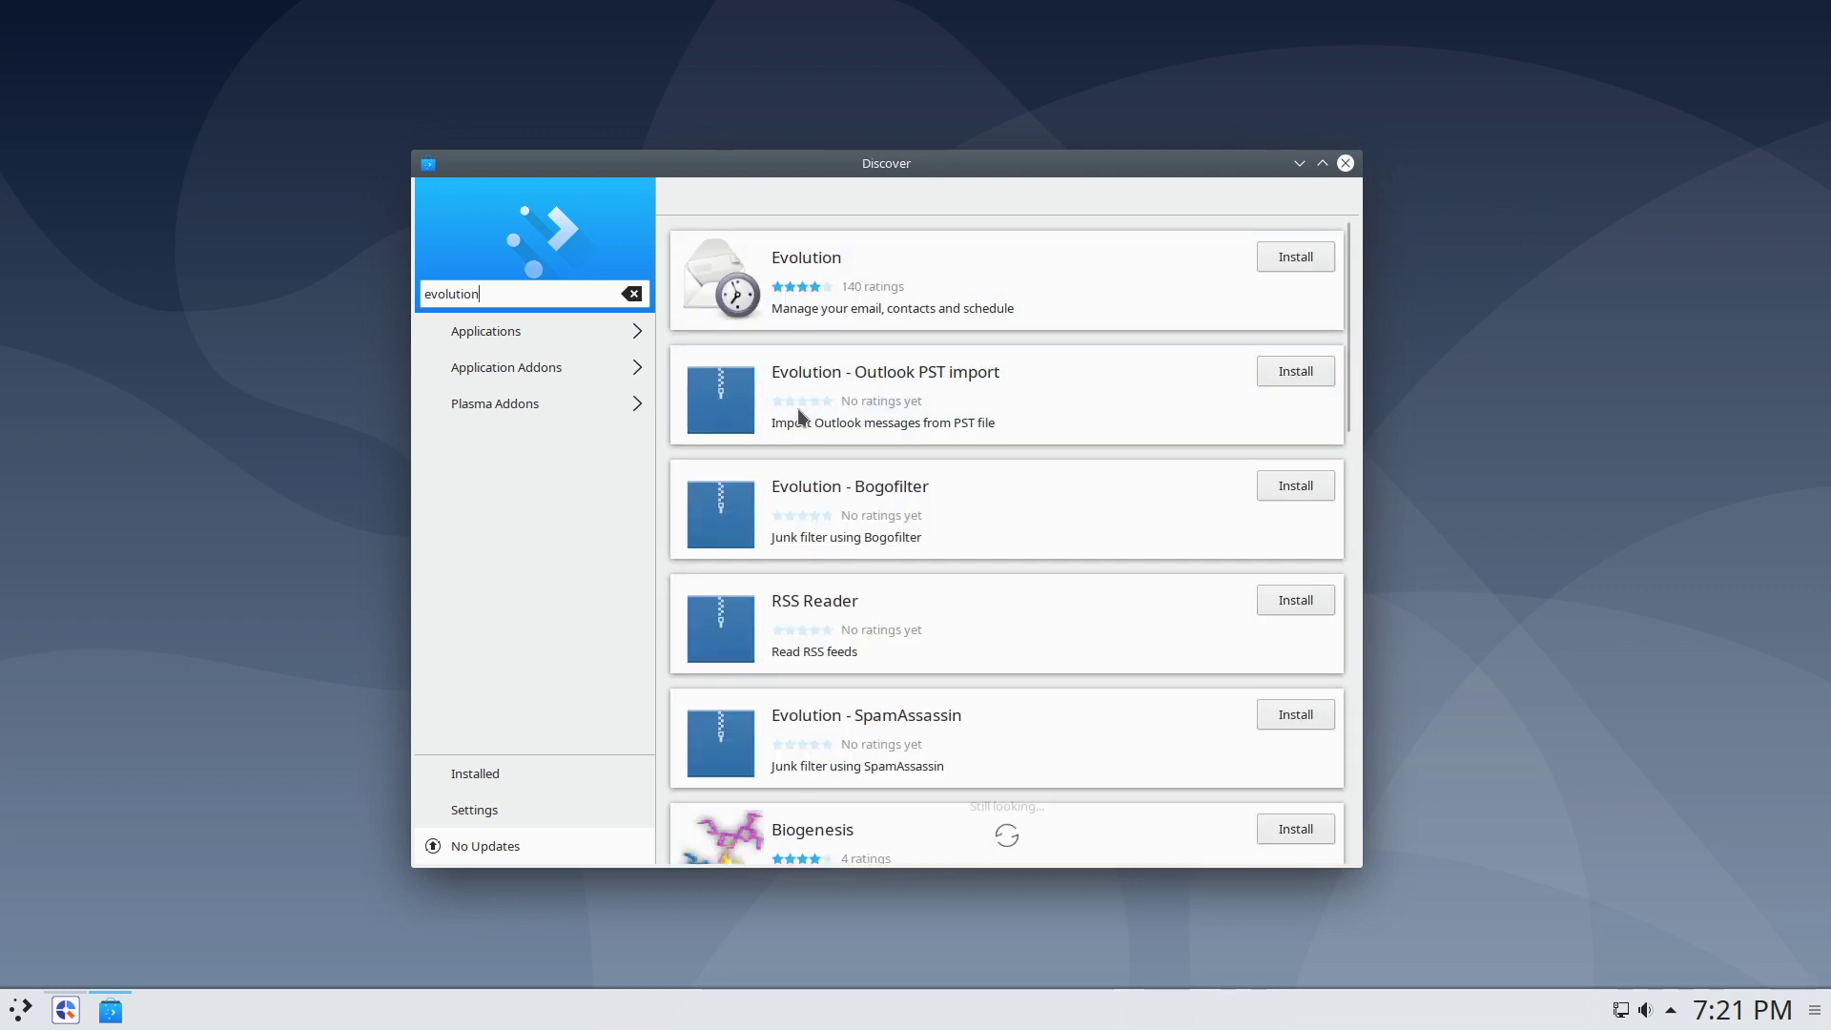
click(1345, 163)
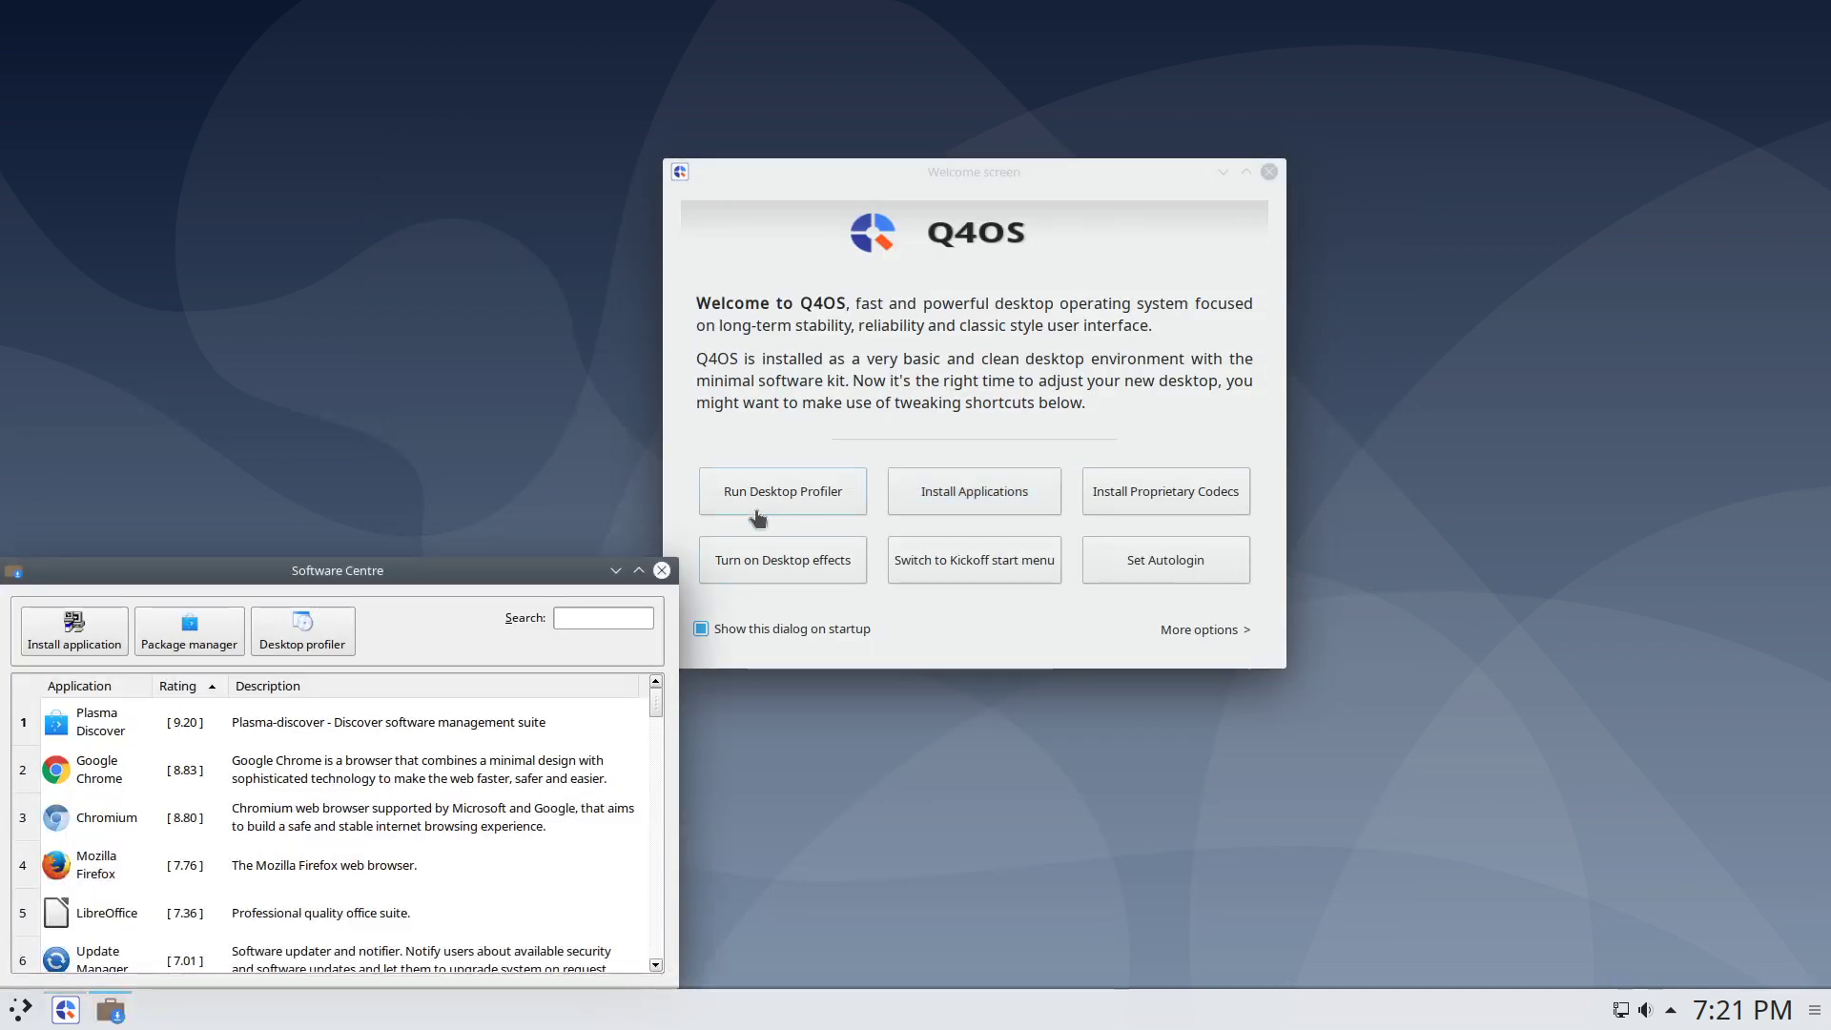
click(662, 570)
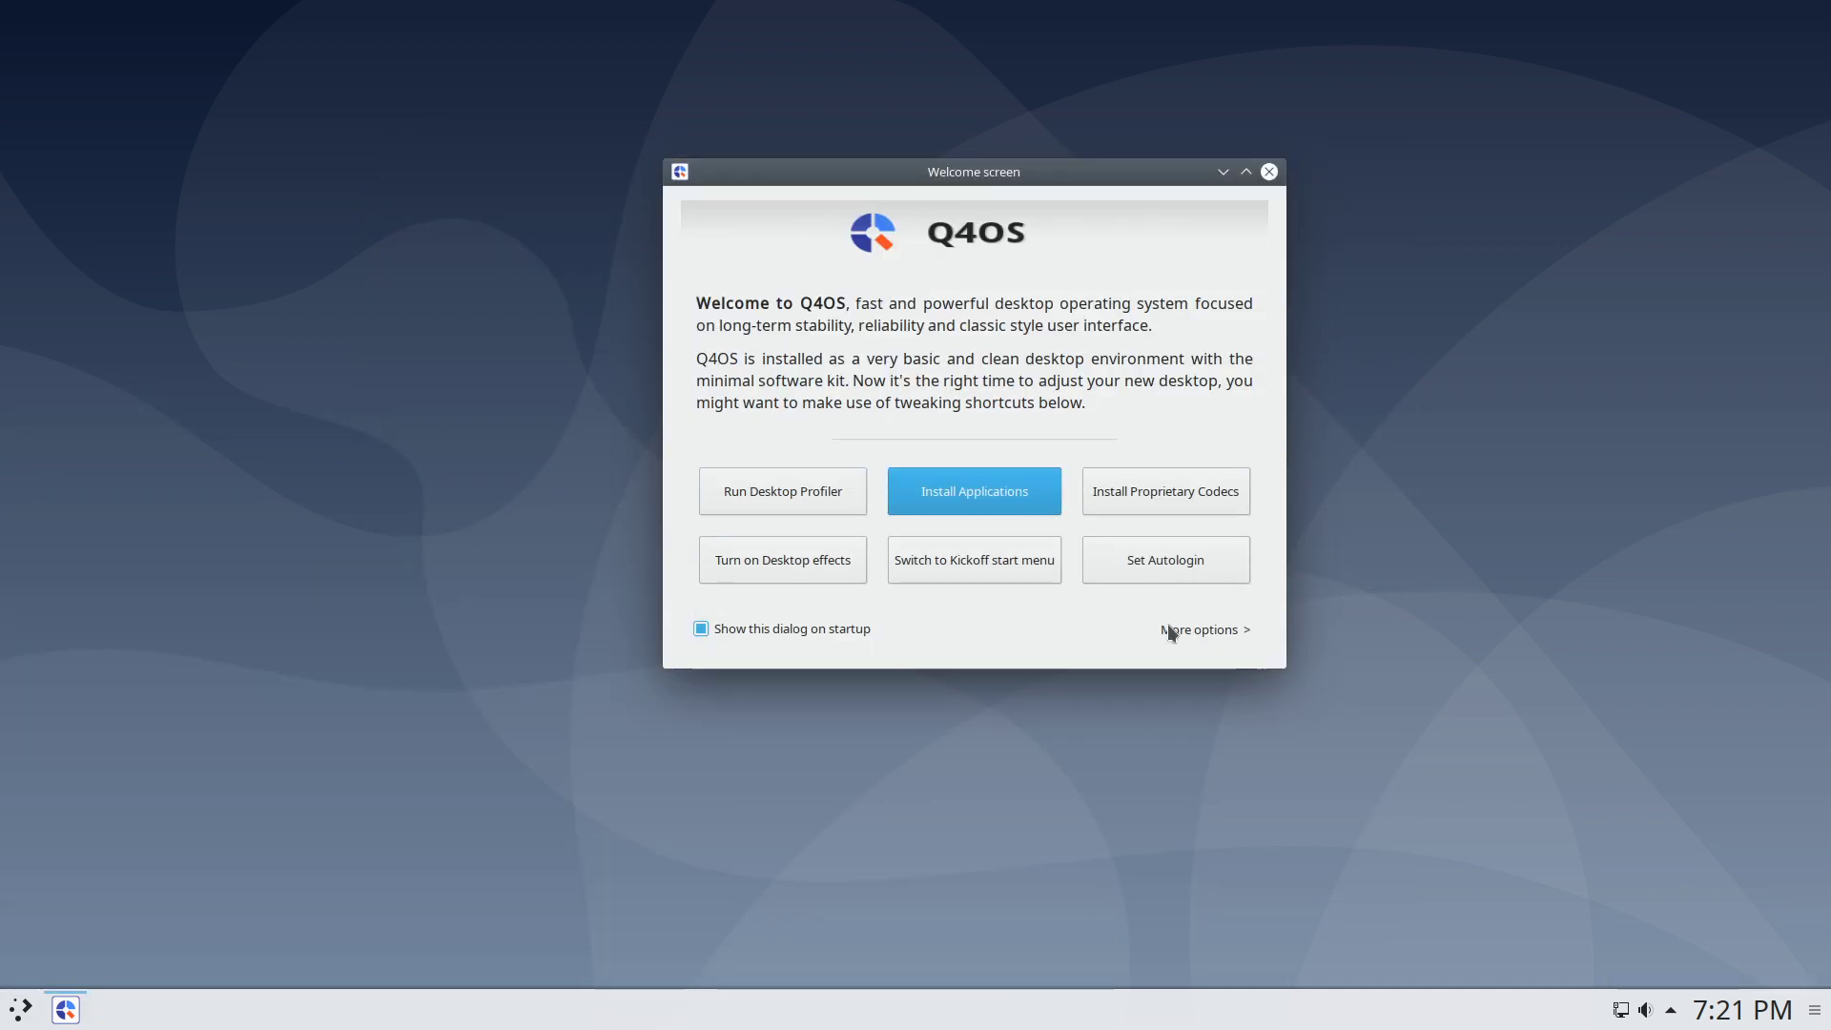
- Check the additional options offered on the Welcome screen, and close the Welcome screen
click(1207, 629)
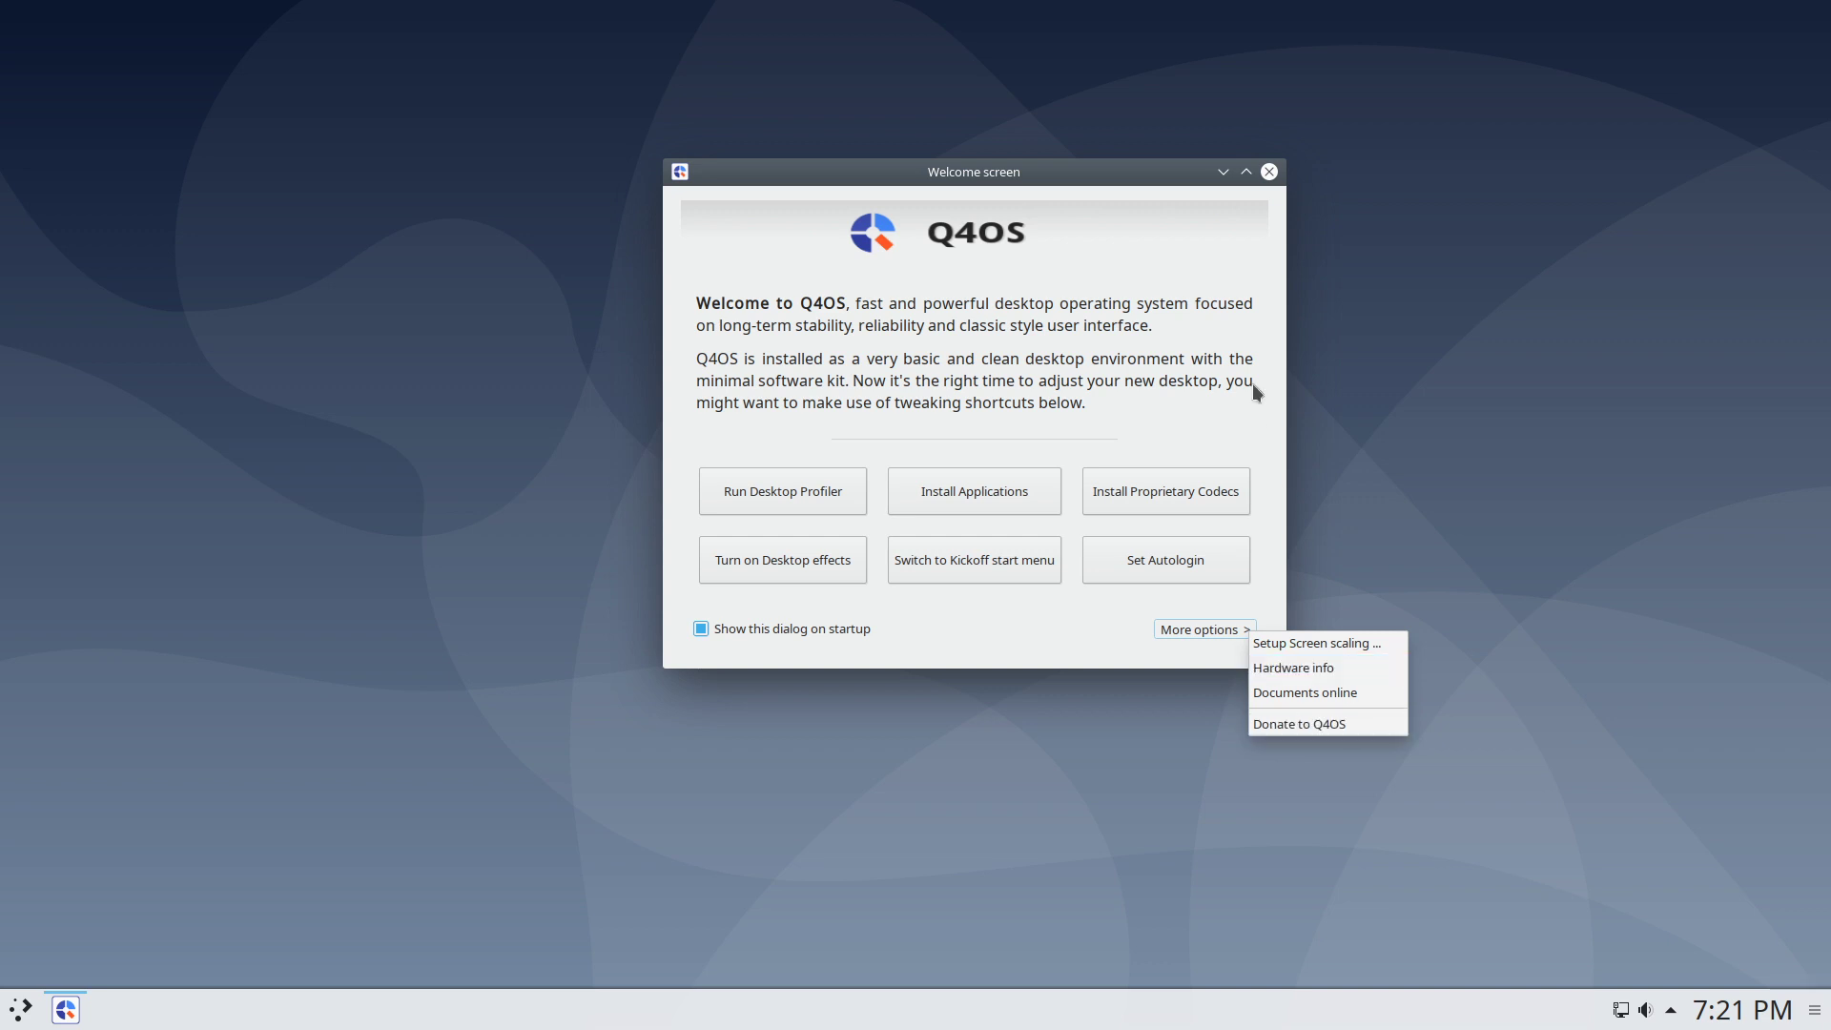
click(1267, 175)
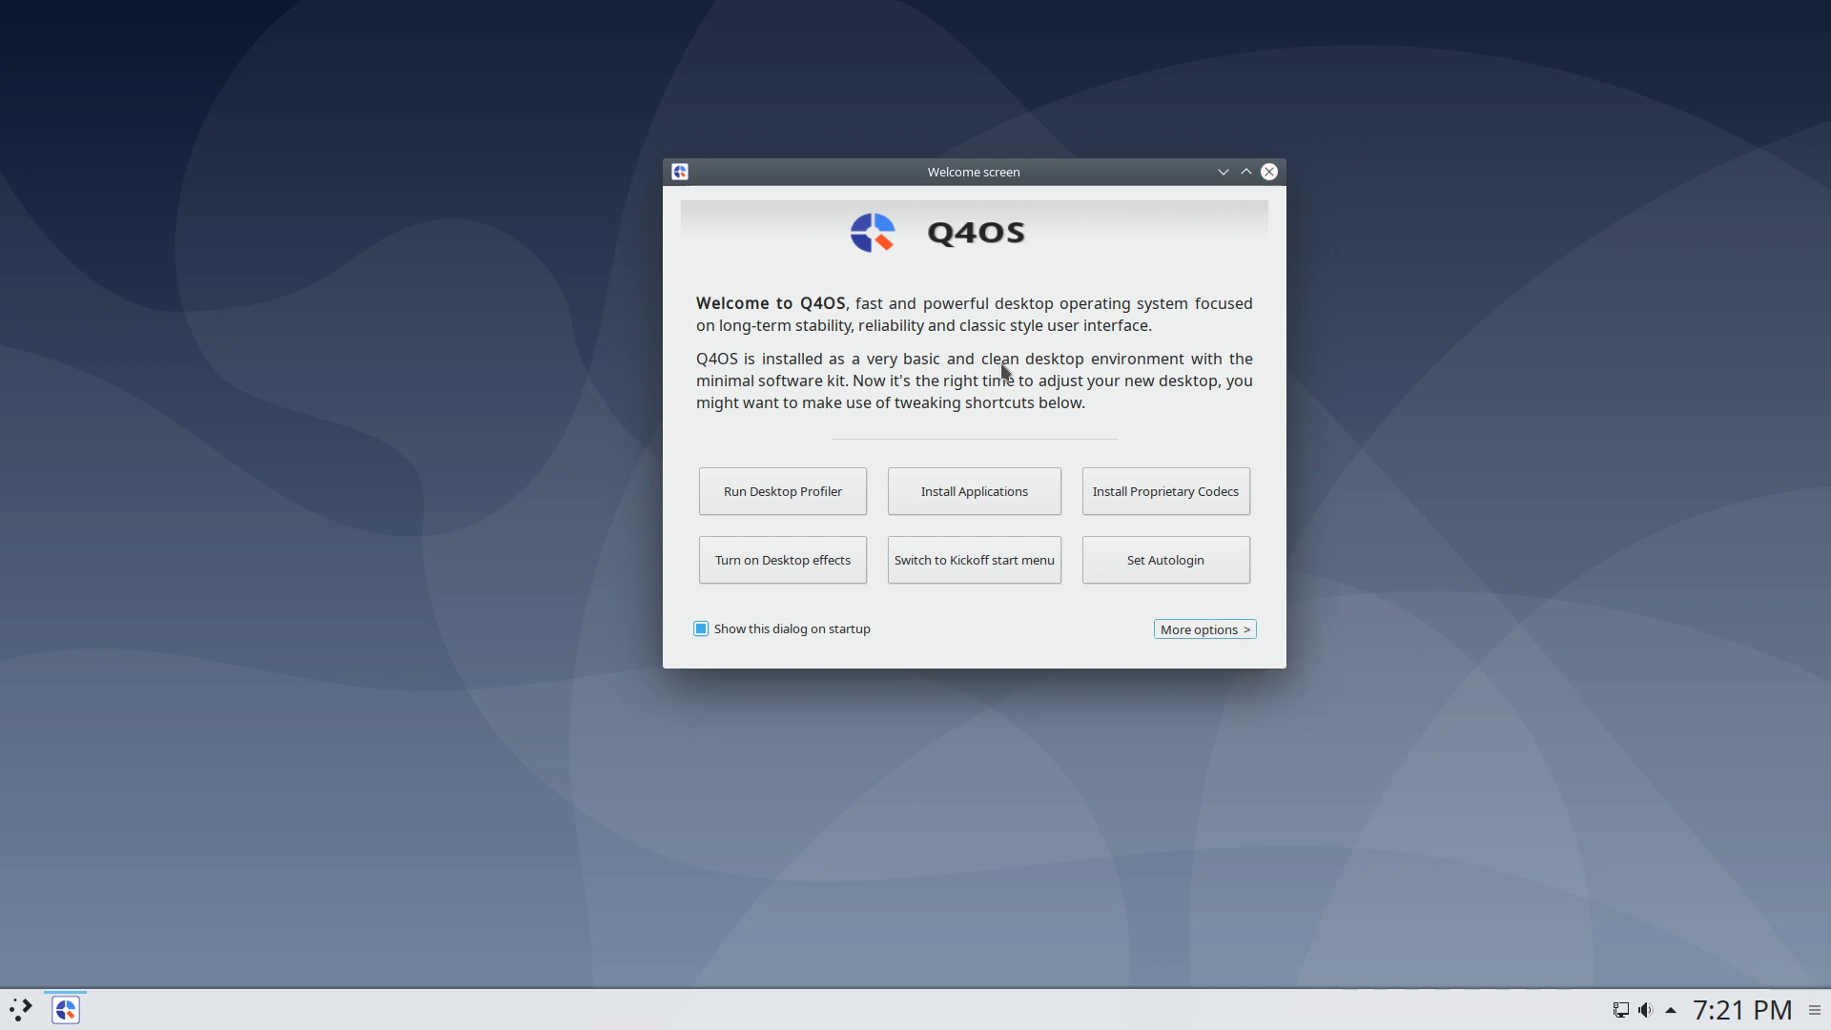
click(1272, 173)
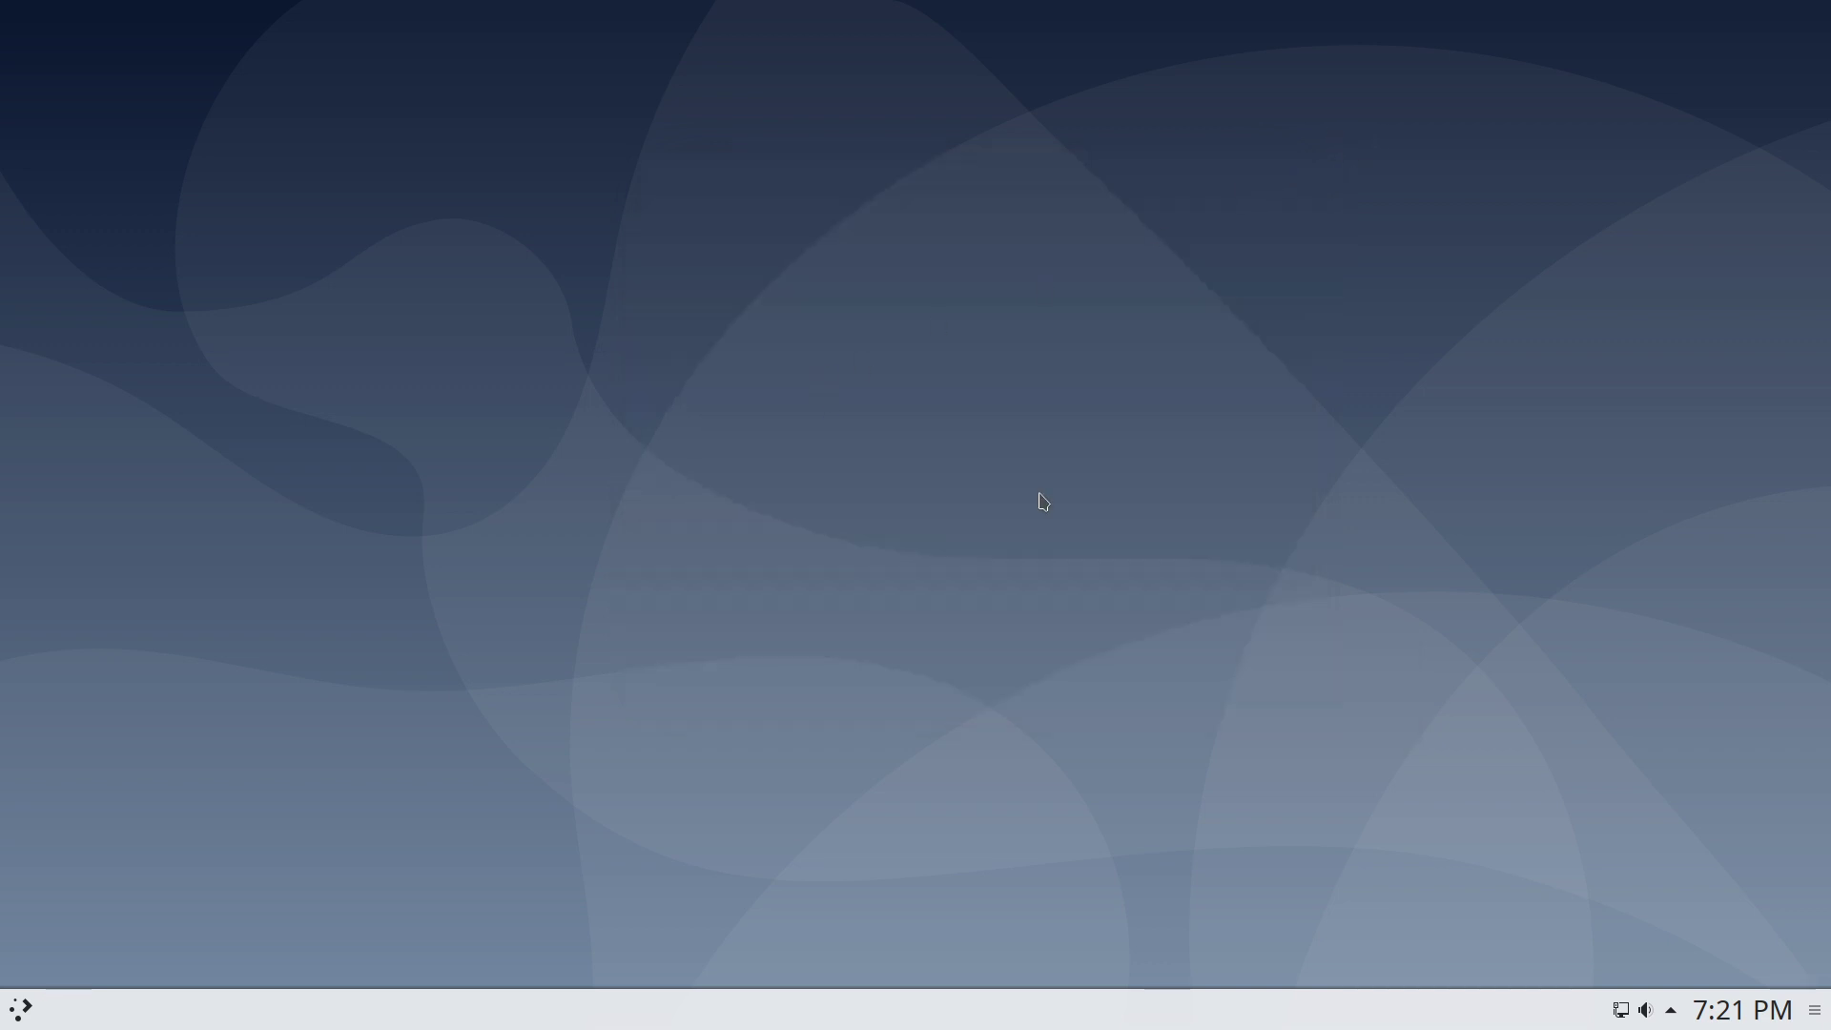
- Open the application categories in the start menu, view the Office programs, and return to all applications
click(21, 1009)
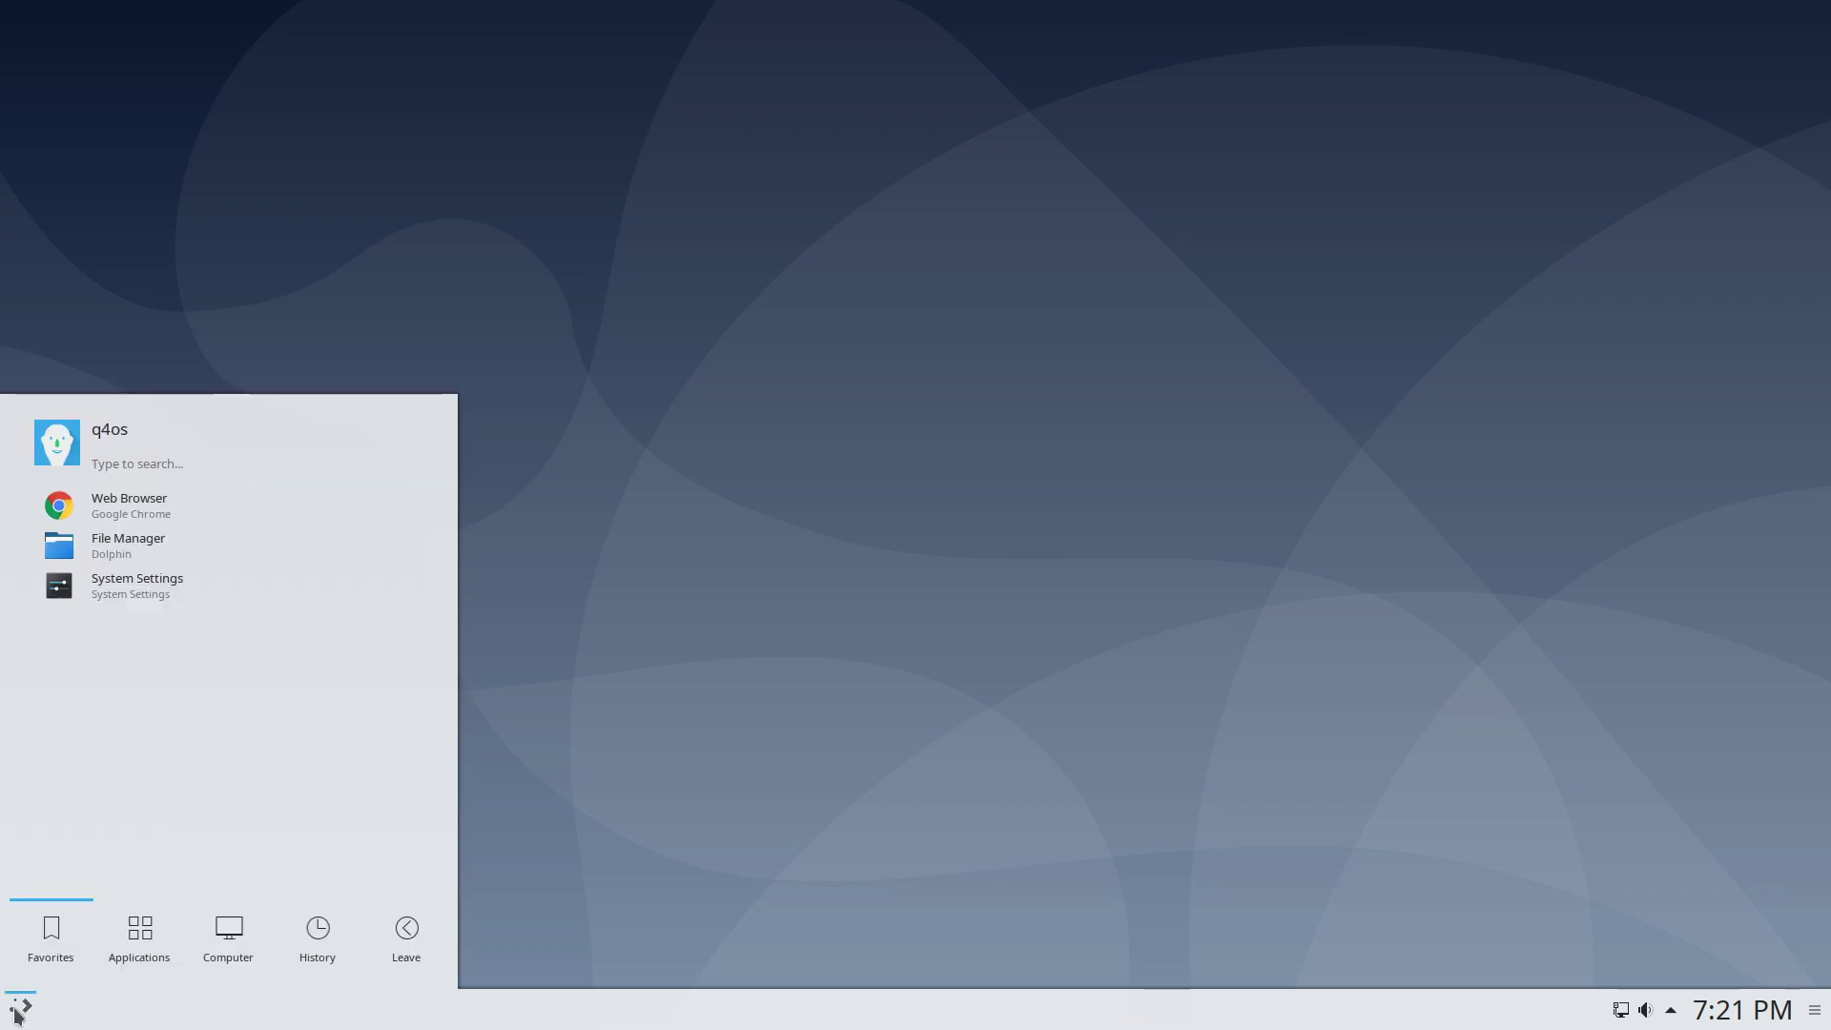
click(146, 944)
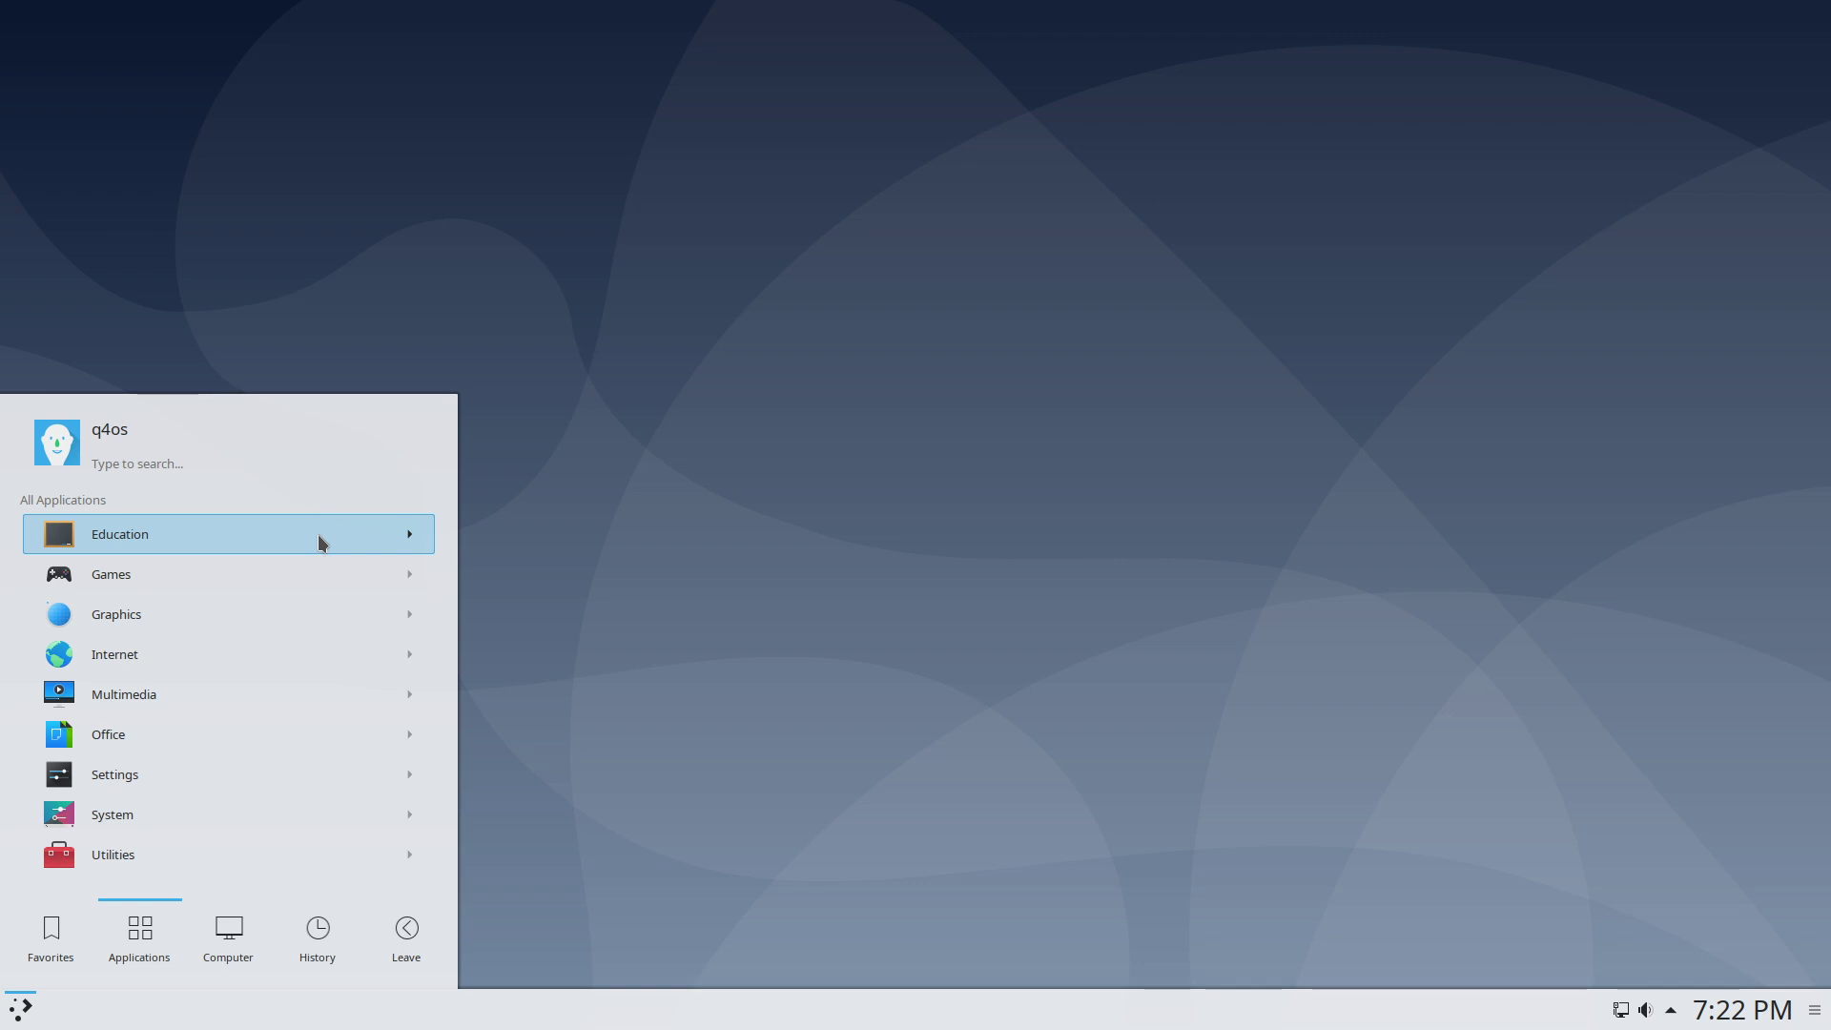
click(230, 731)
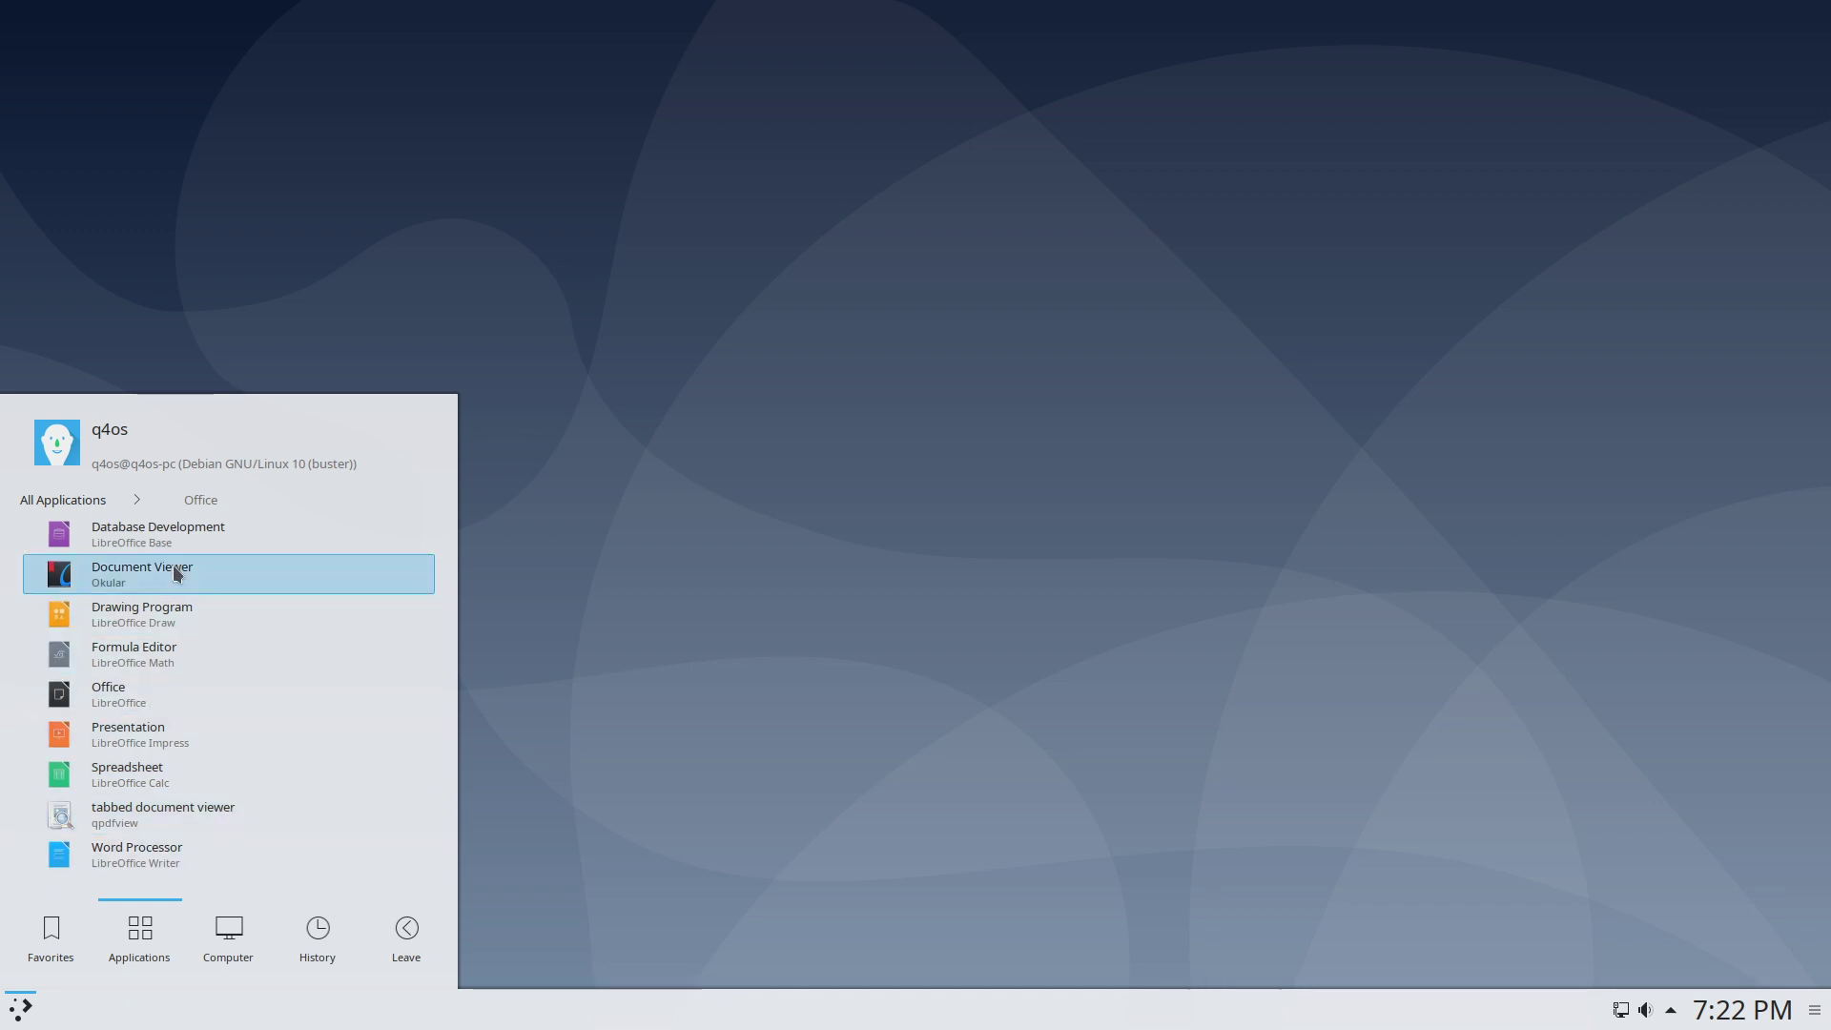
click(64, 501)
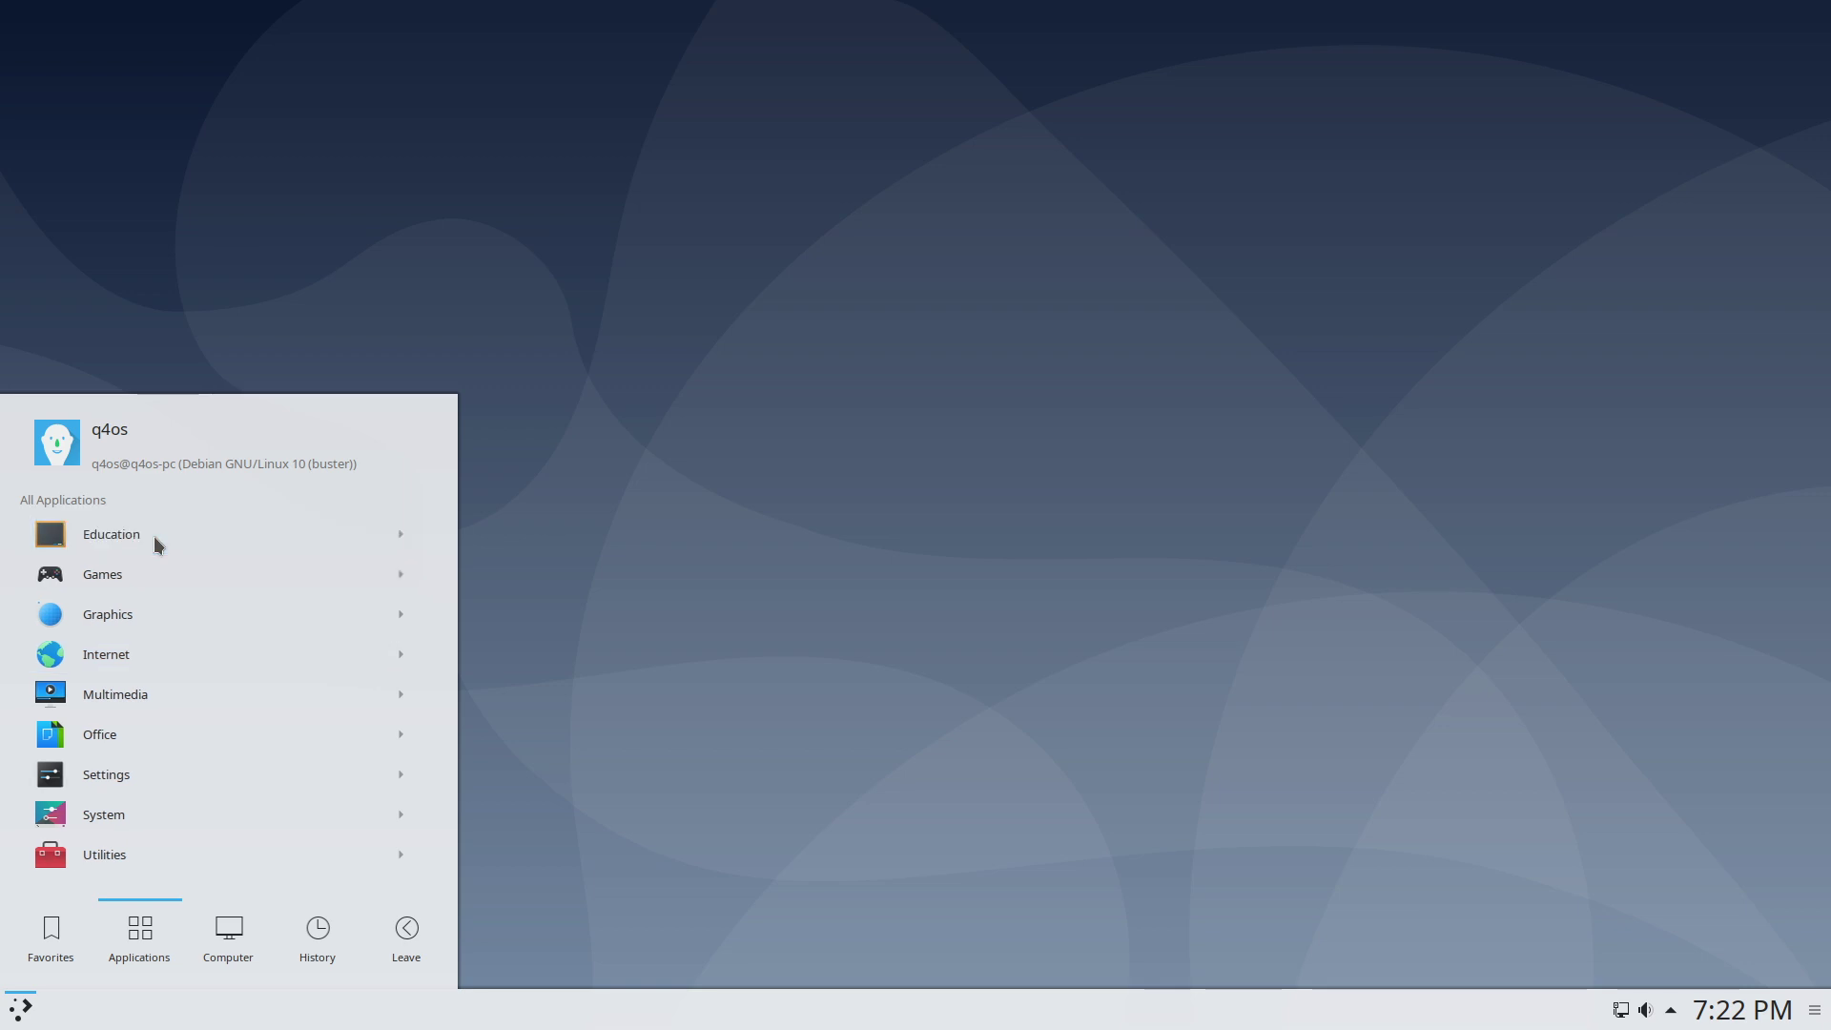
- Look through the Education and Games categories of the start menu, including the Card Games subcategory
click(153, 534)
click(100, 503)
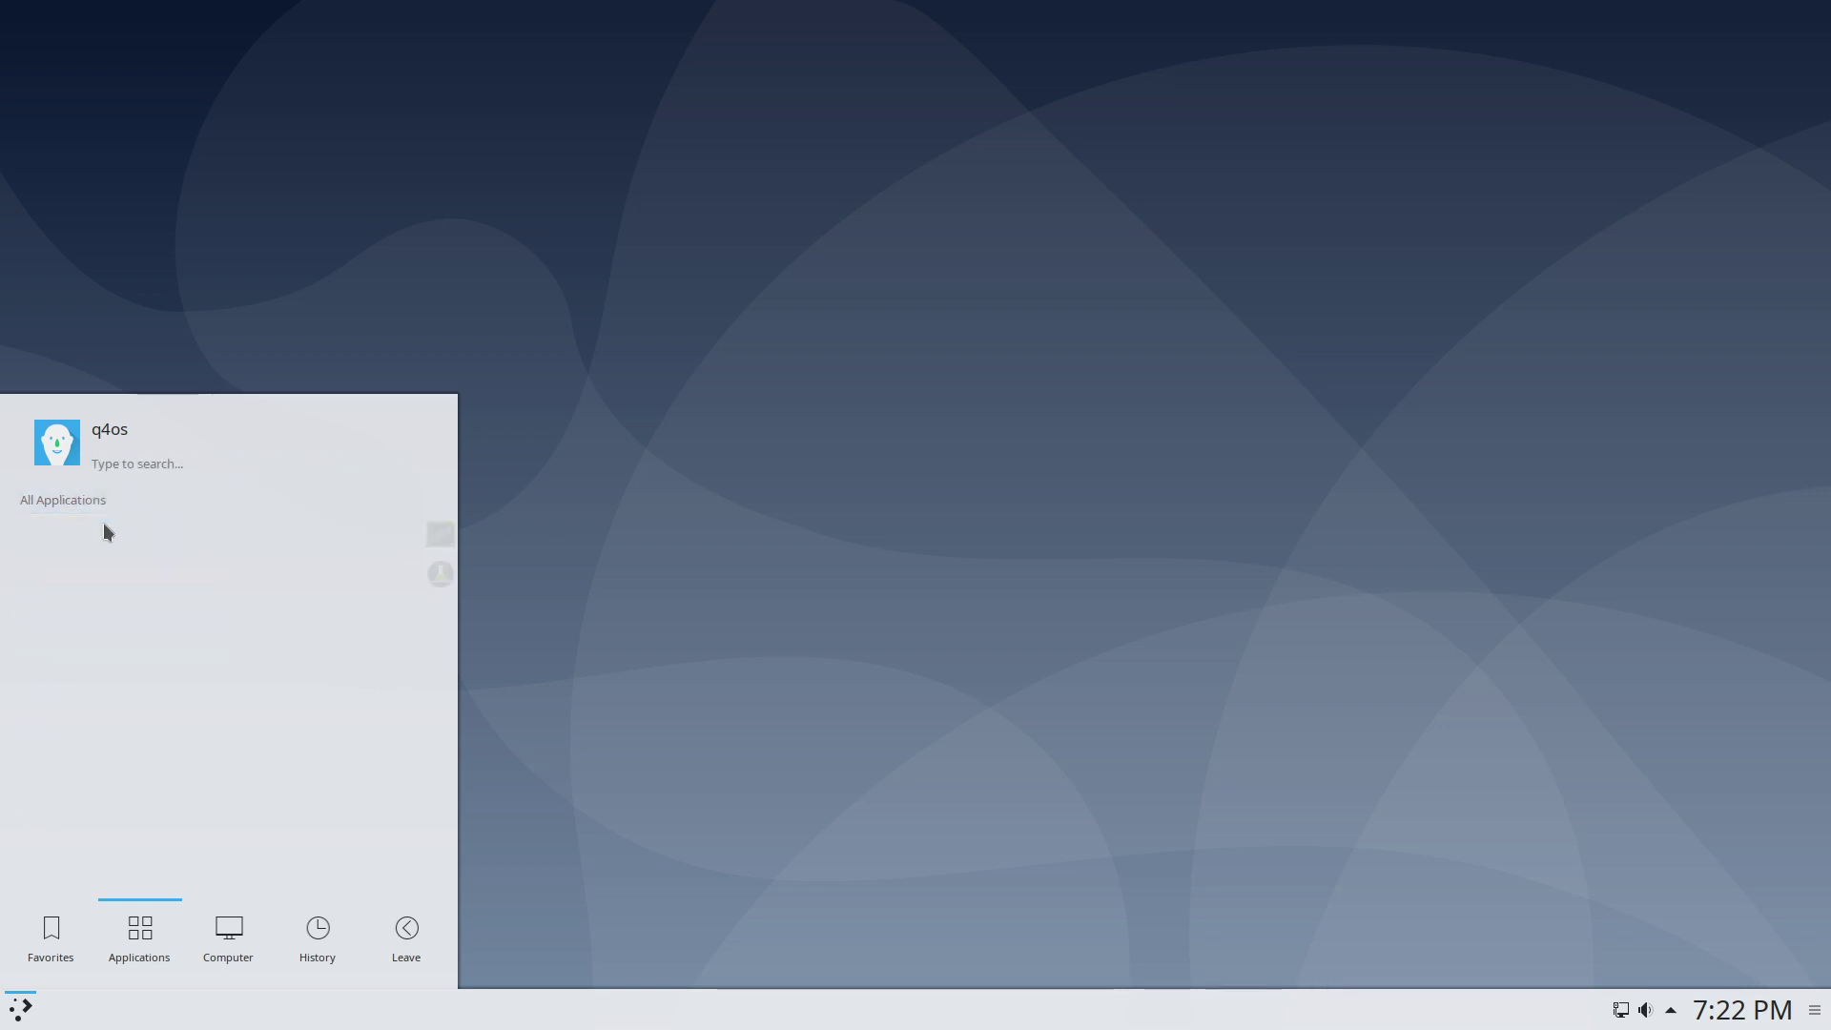
click(149, 573)
click(146, 537)
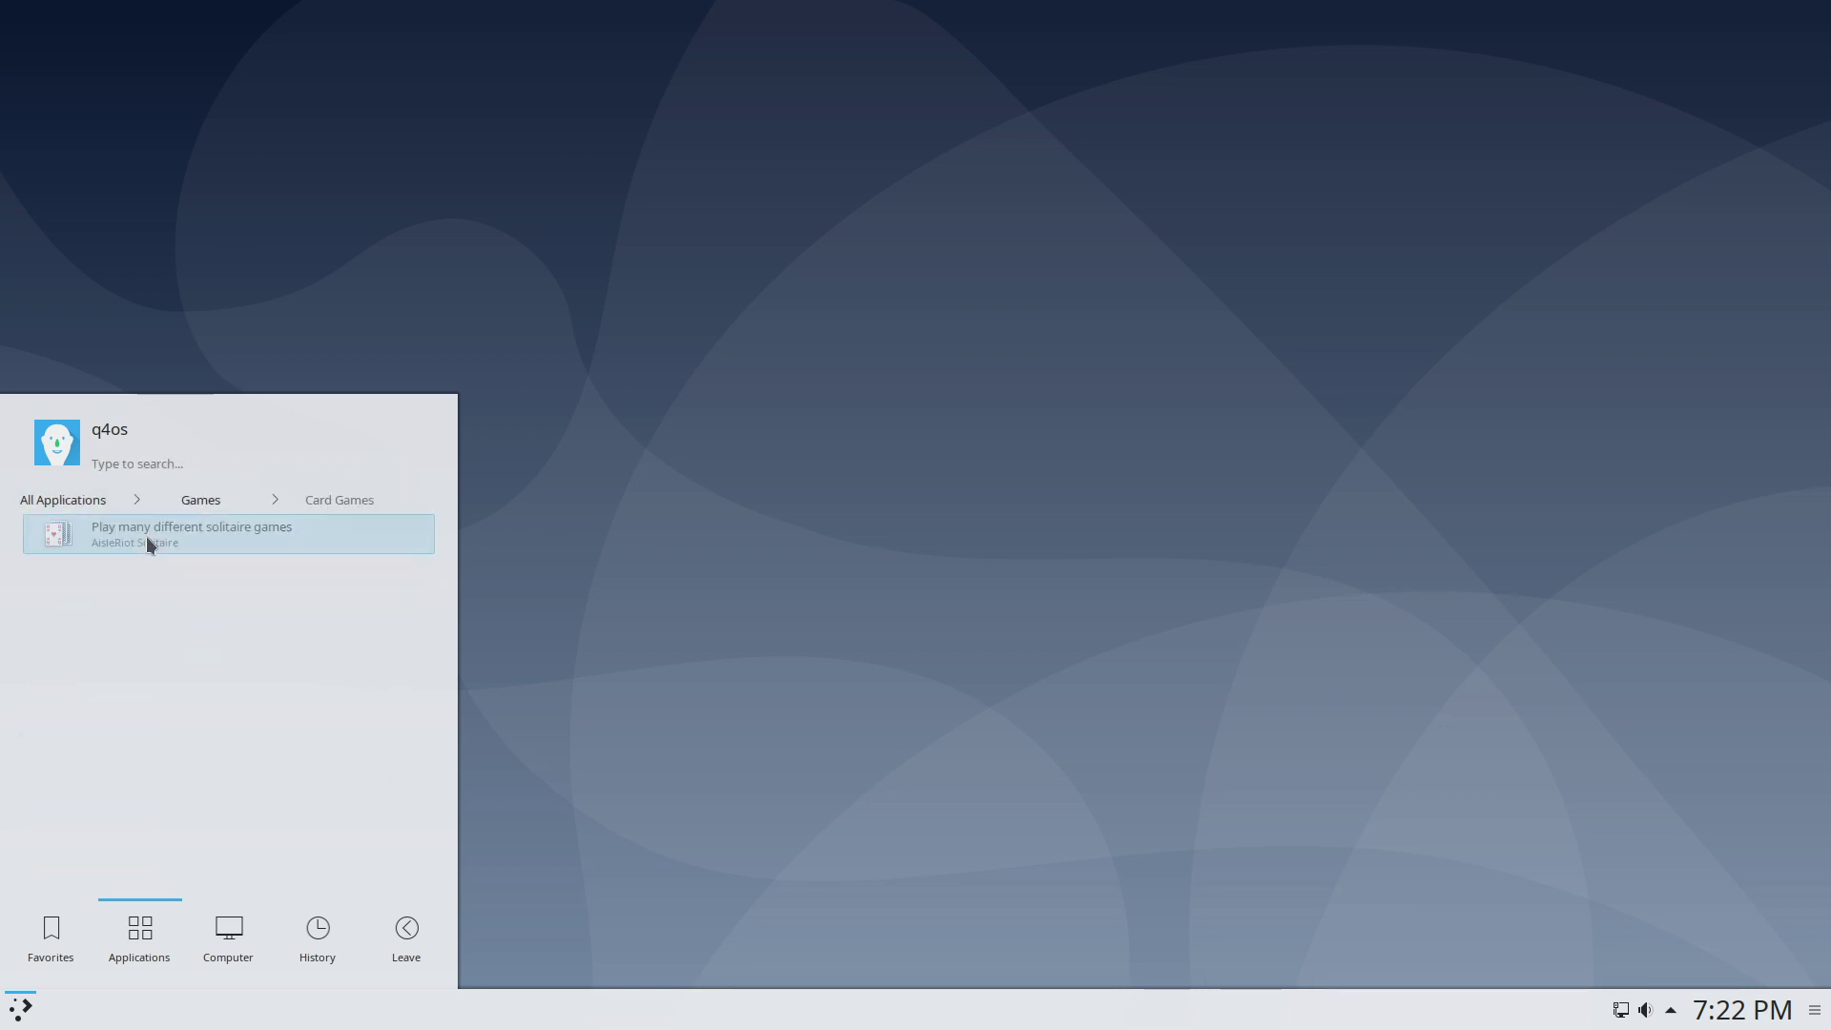
click(67, 502)
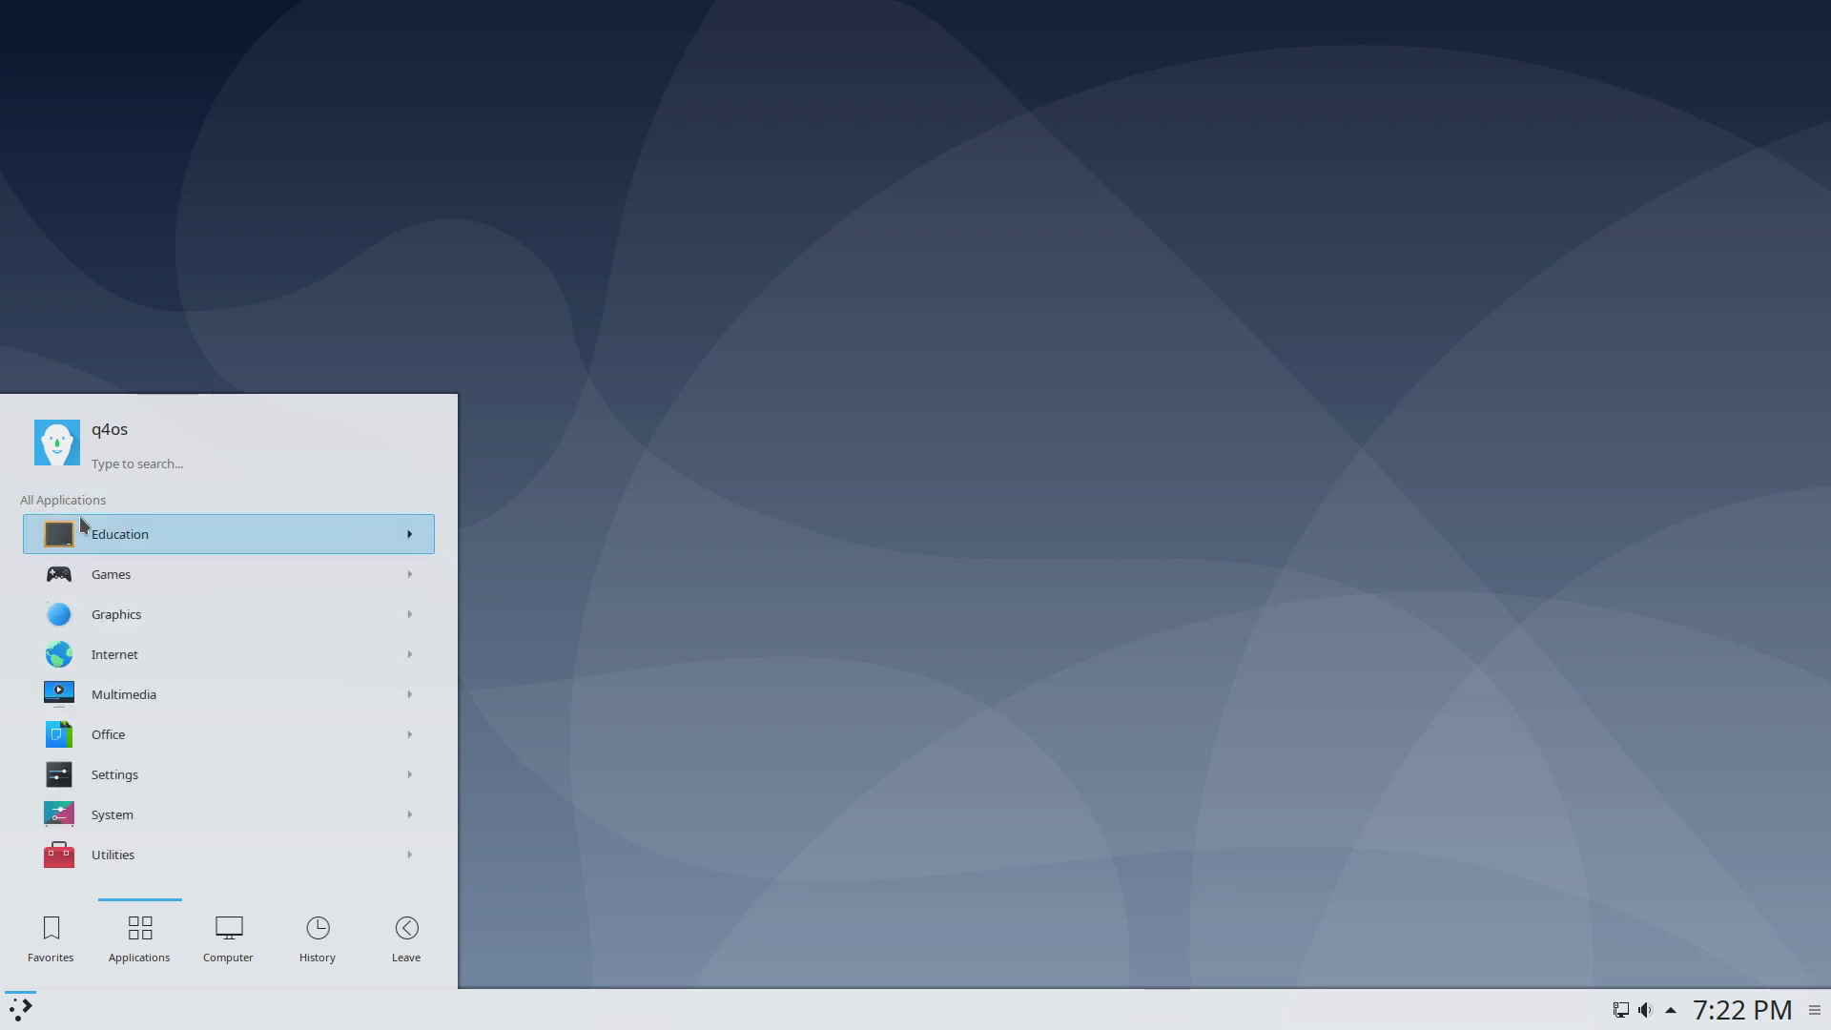
click(119, 578)
click(72, 504)
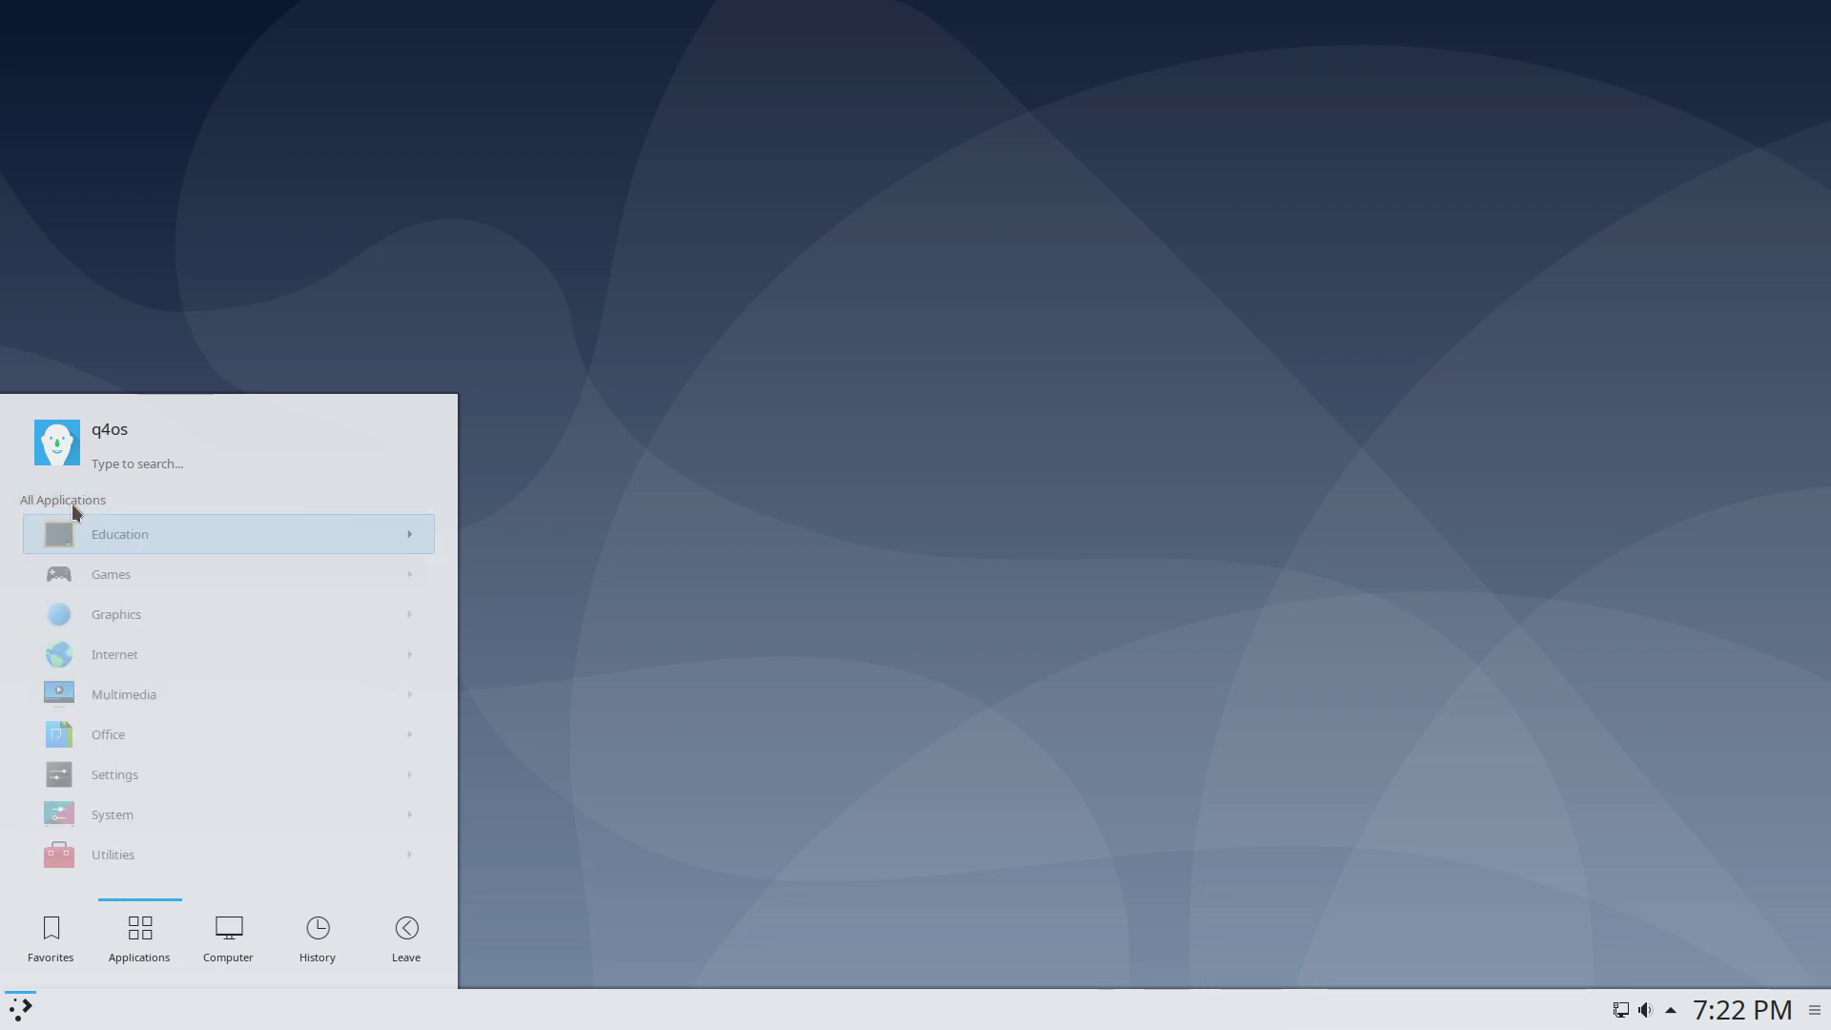
- Look through the installed programs in the Graphics, Internet and Multimedia categories of the start menu
click(122, 612)
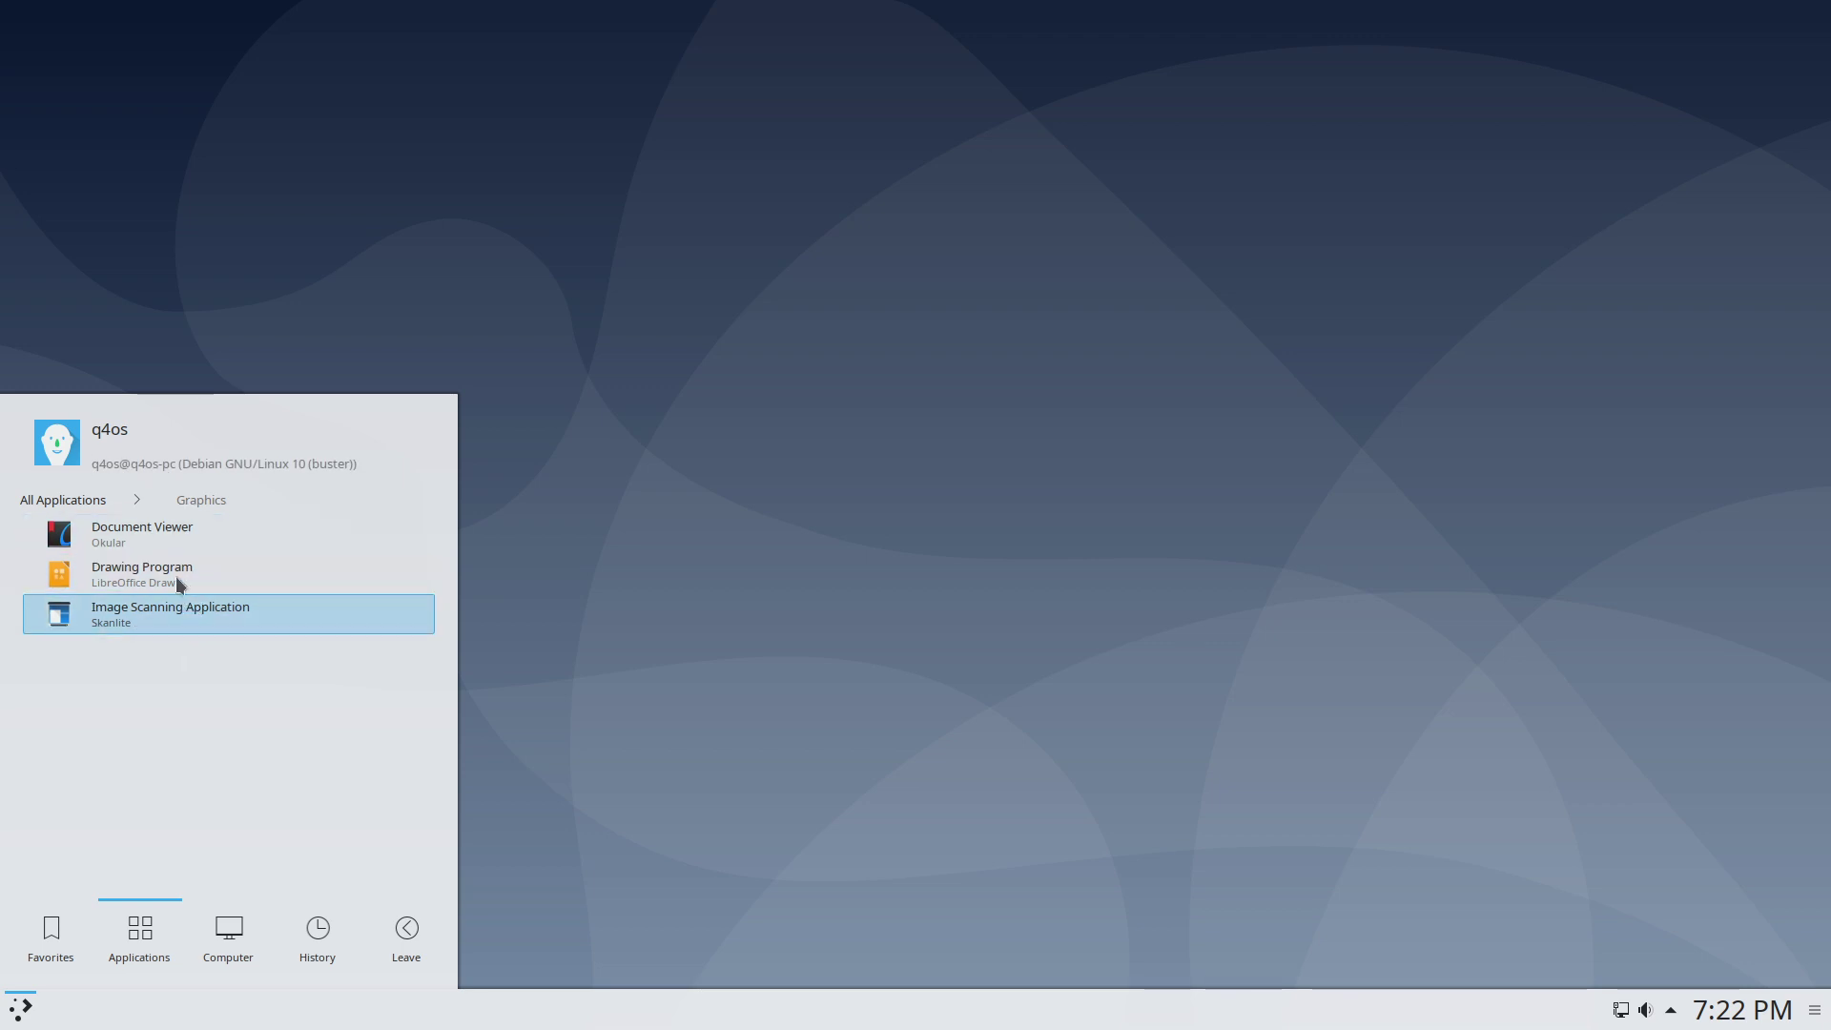
click(97, 500)
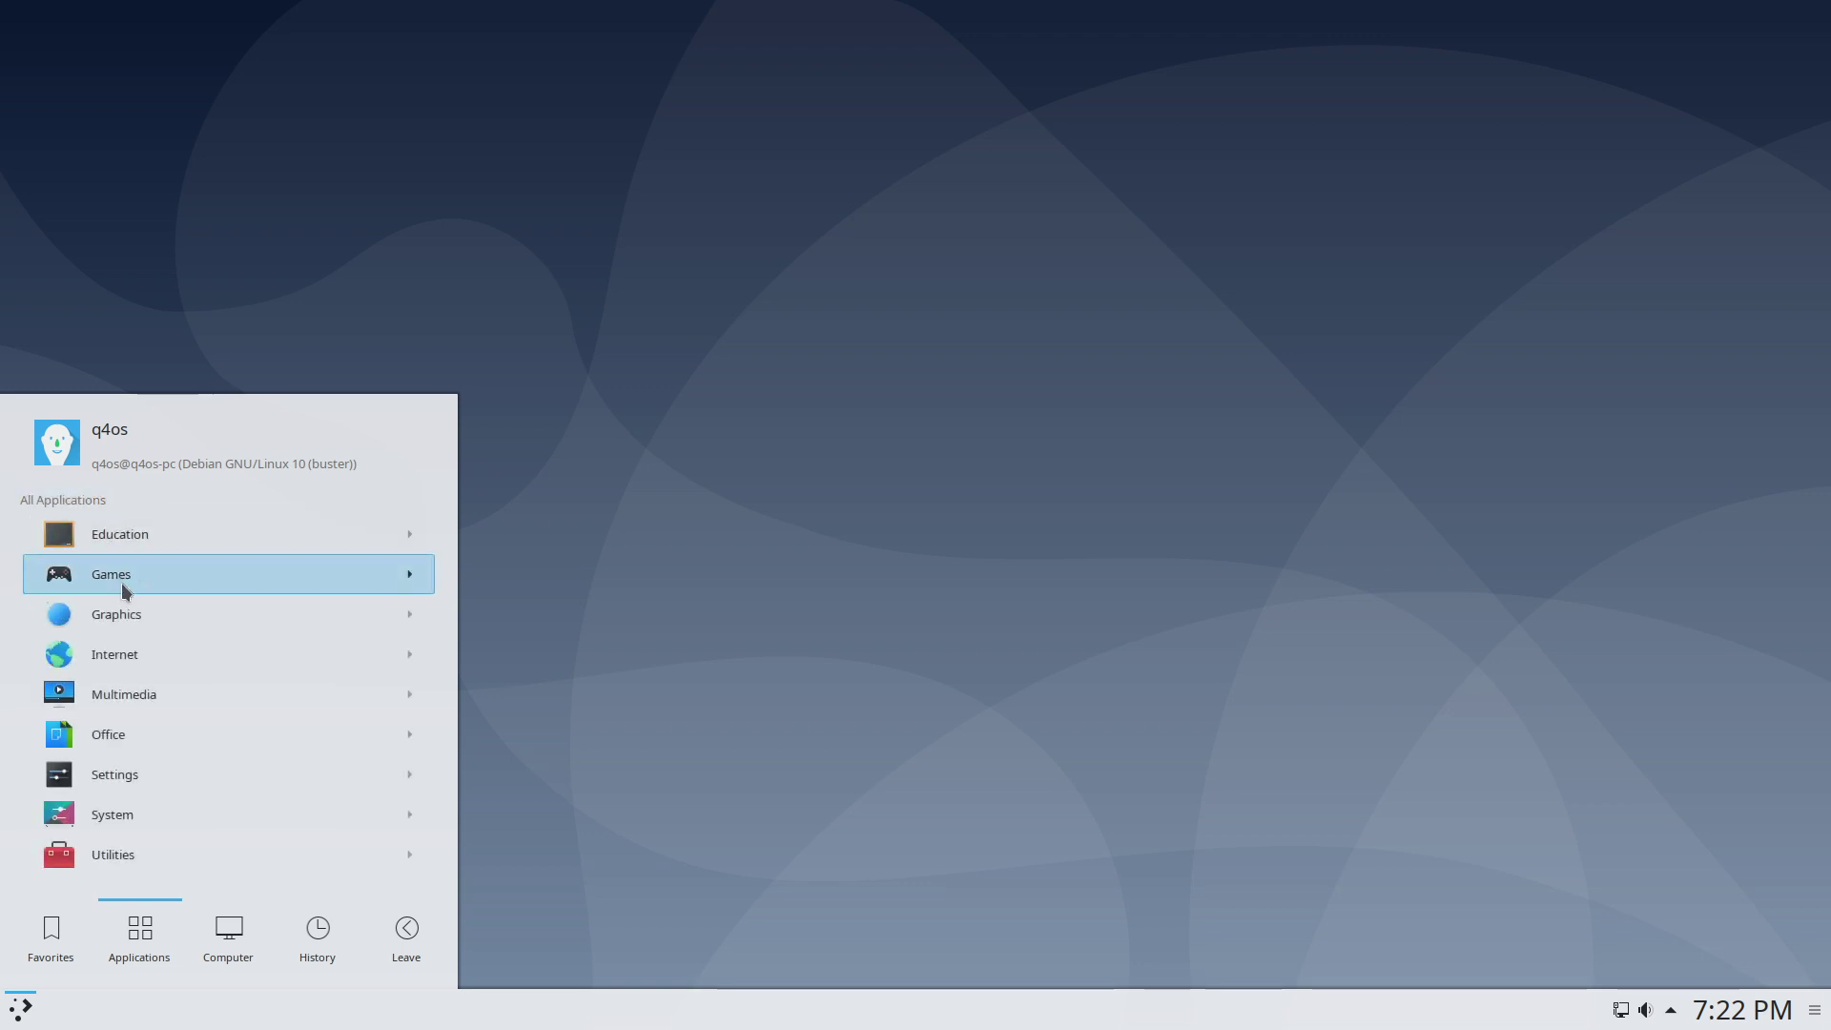
click(134, 652)
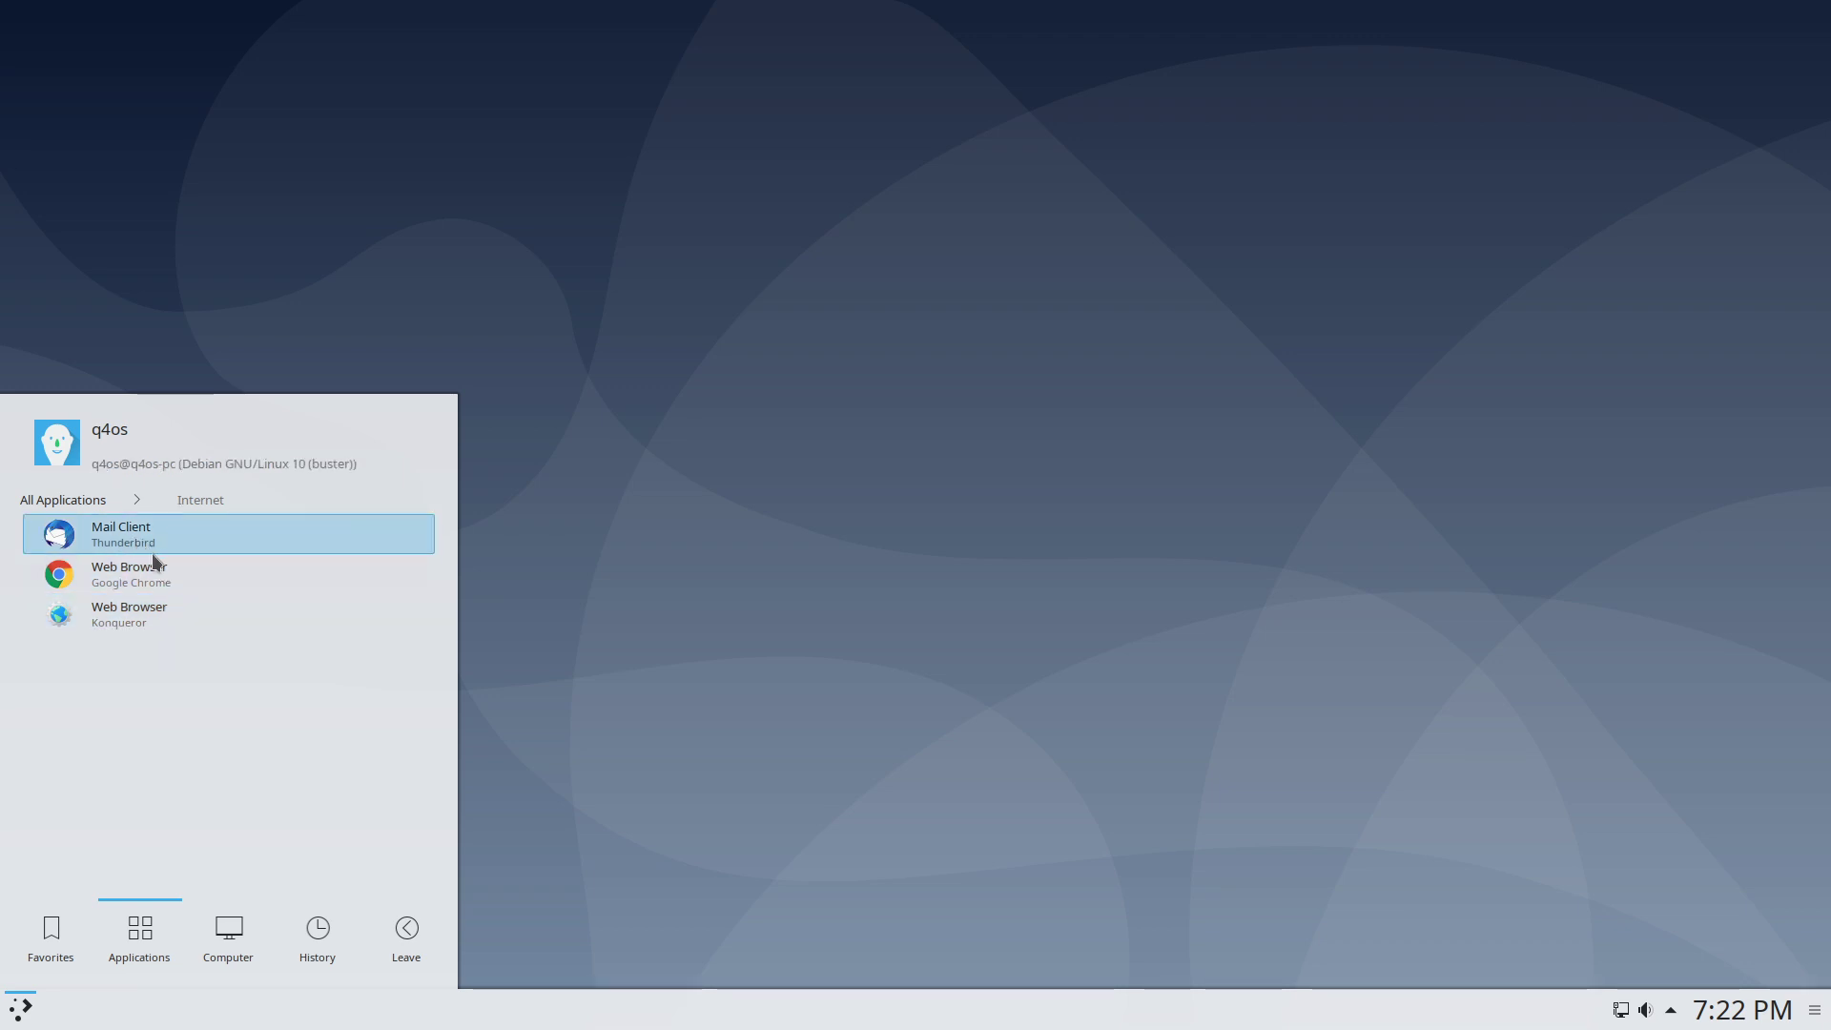
click(63, 498)
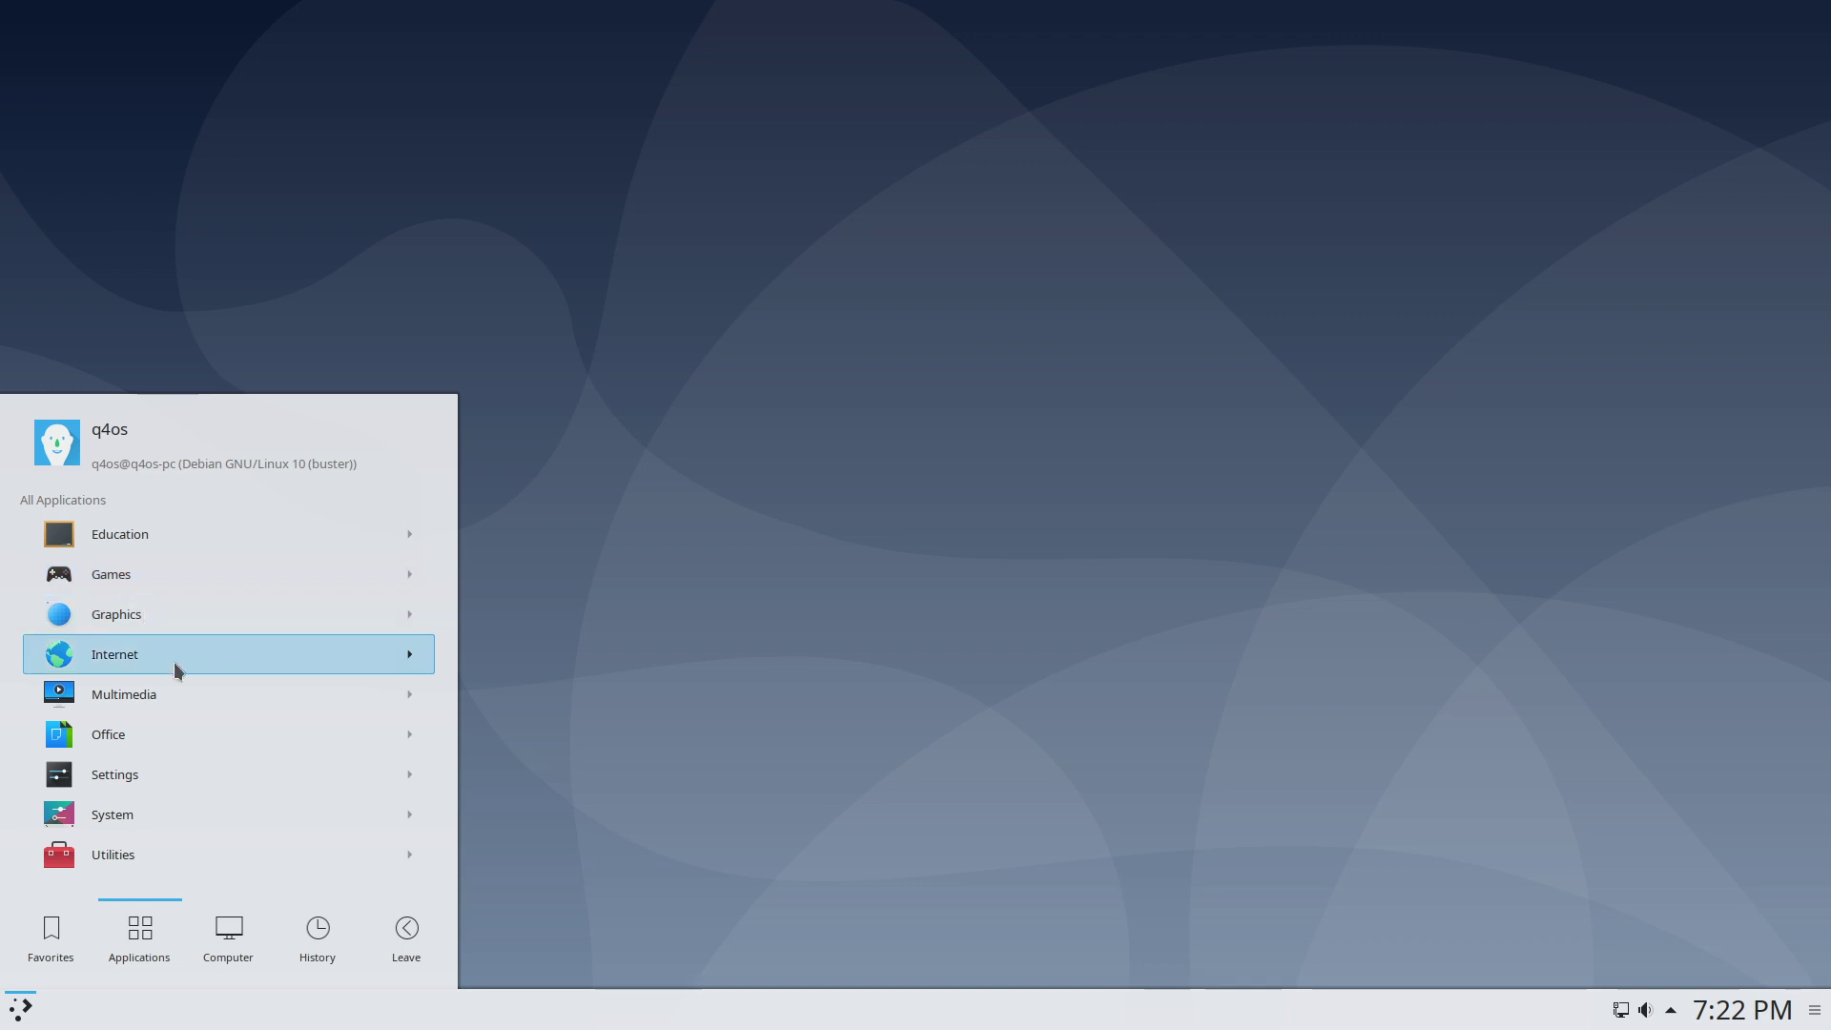
click(182, 703)
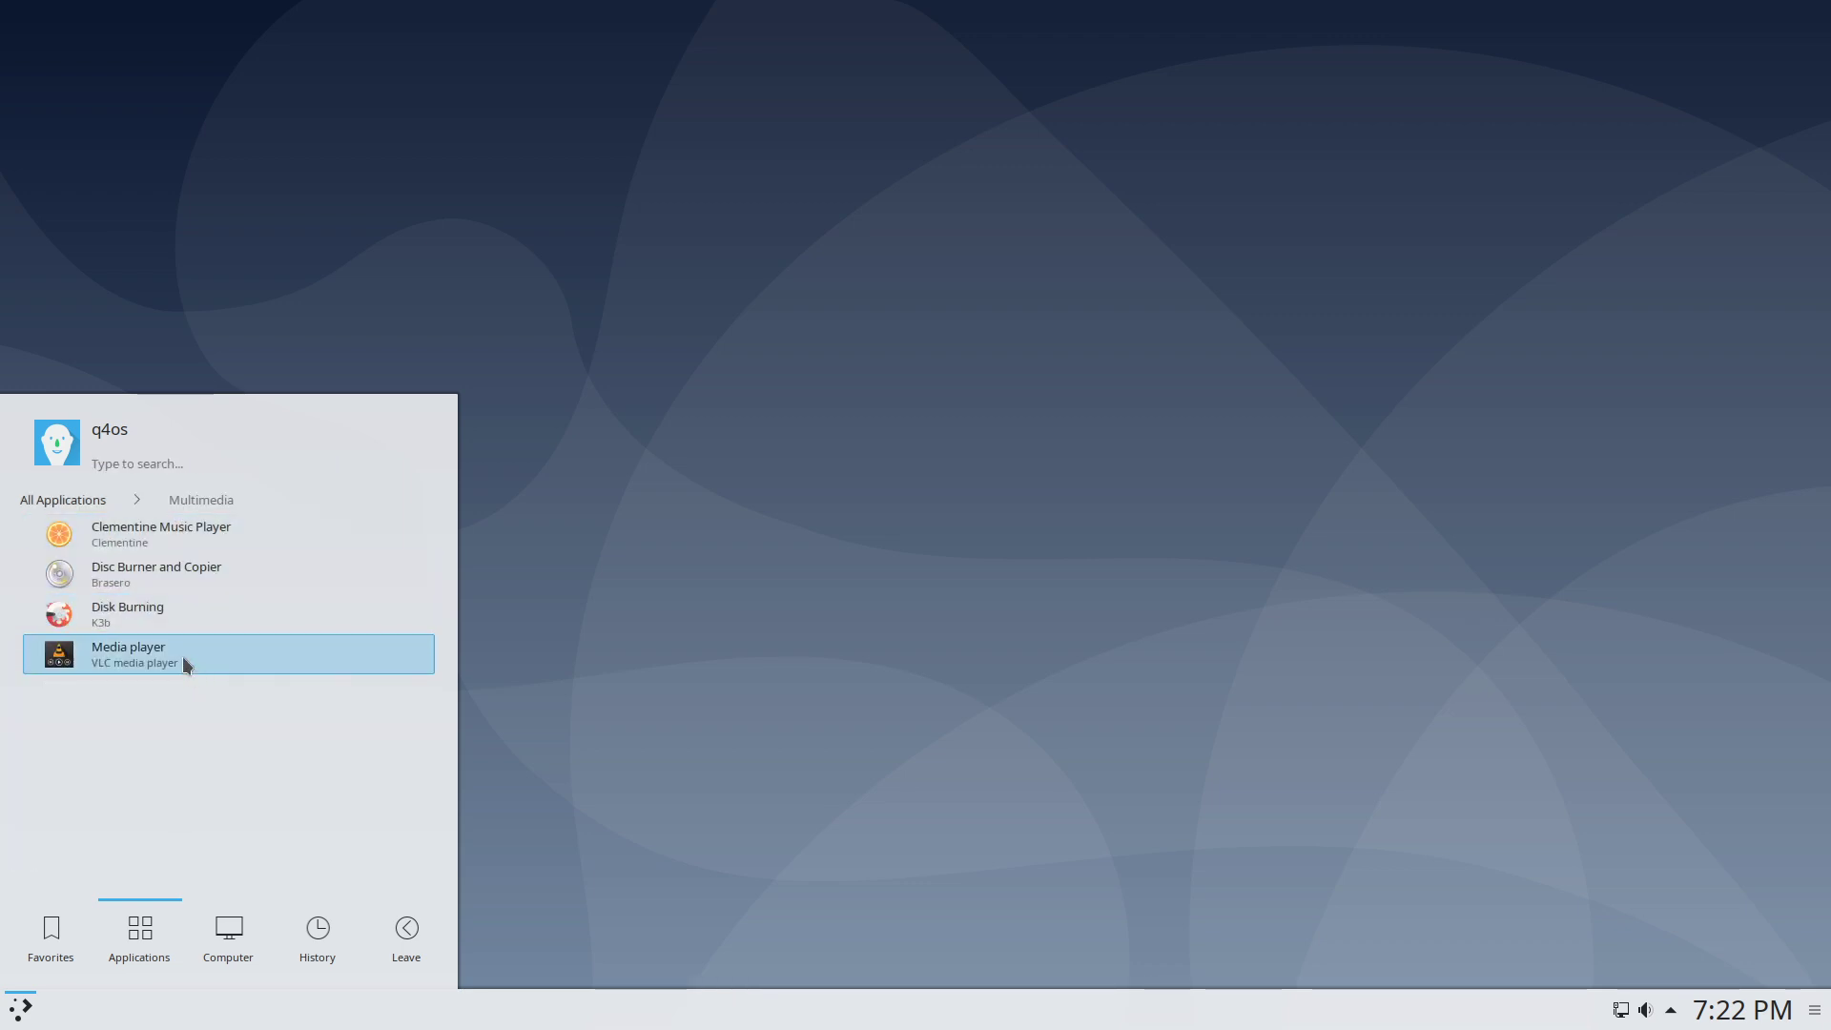
click(59, 500)
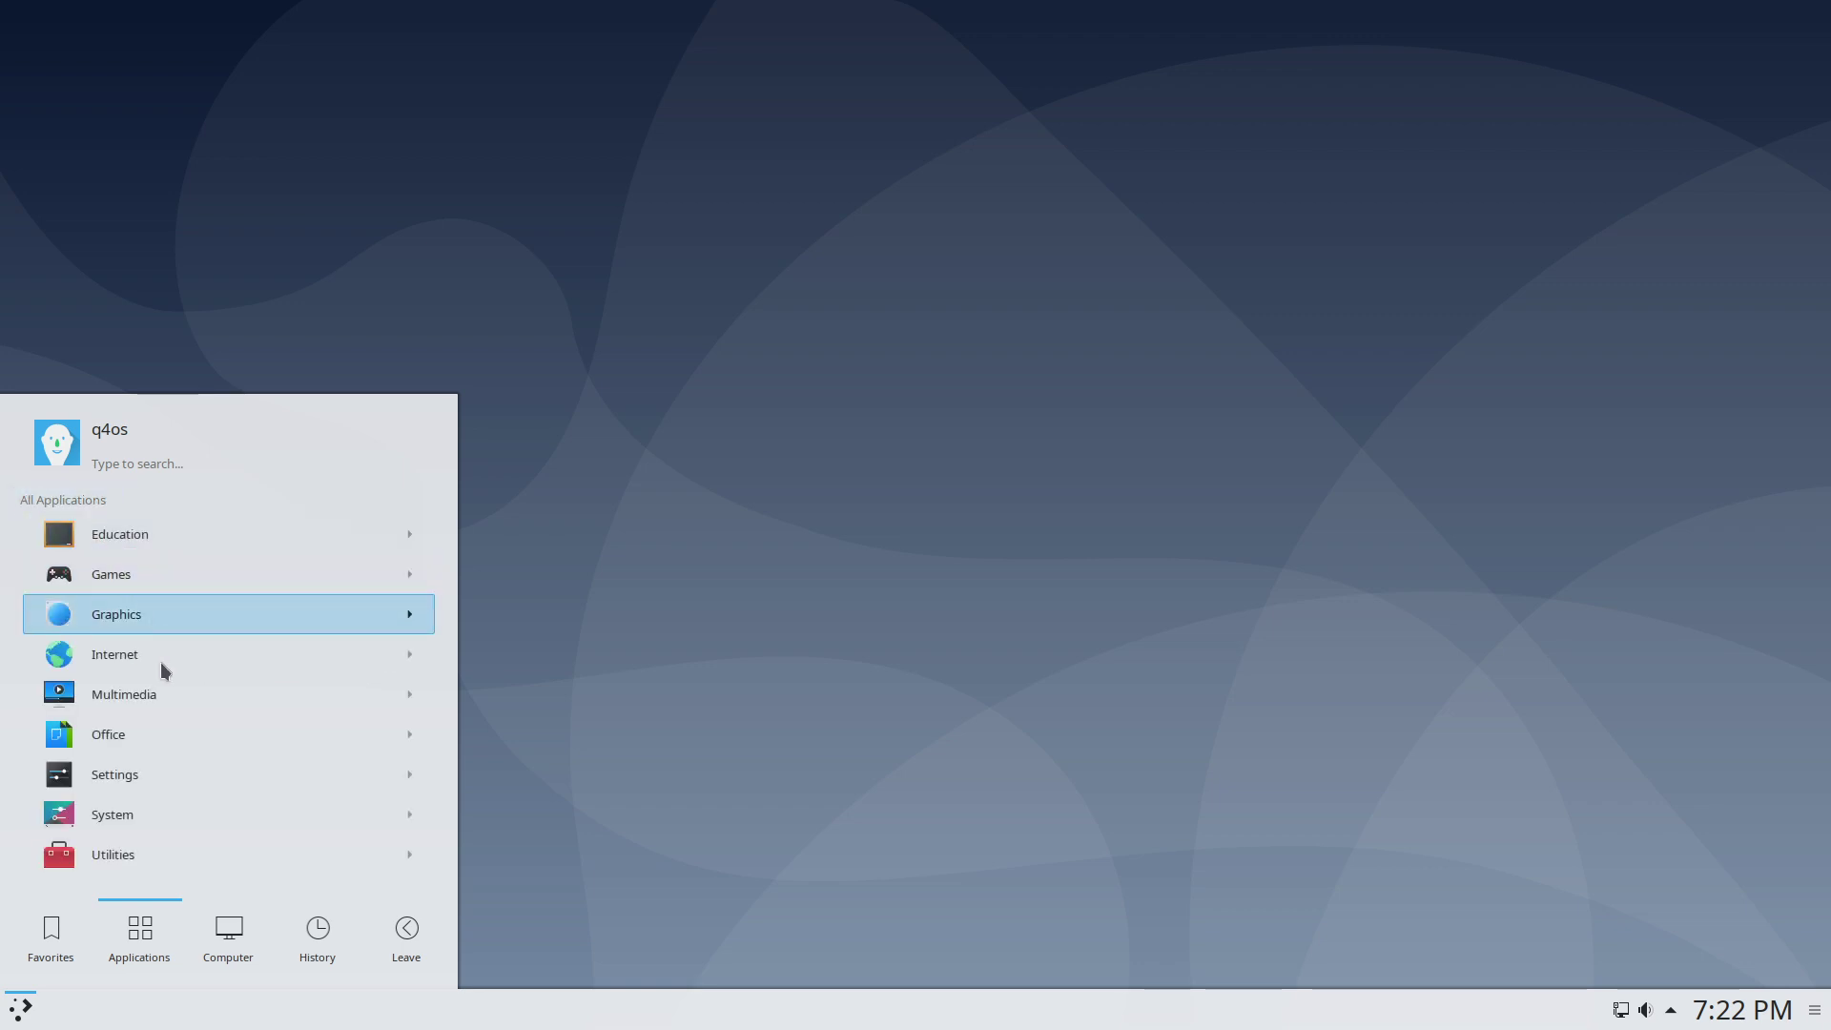
- Look through the installed programs in the Office, Settings and System categories of the start menu
click(163, 731)
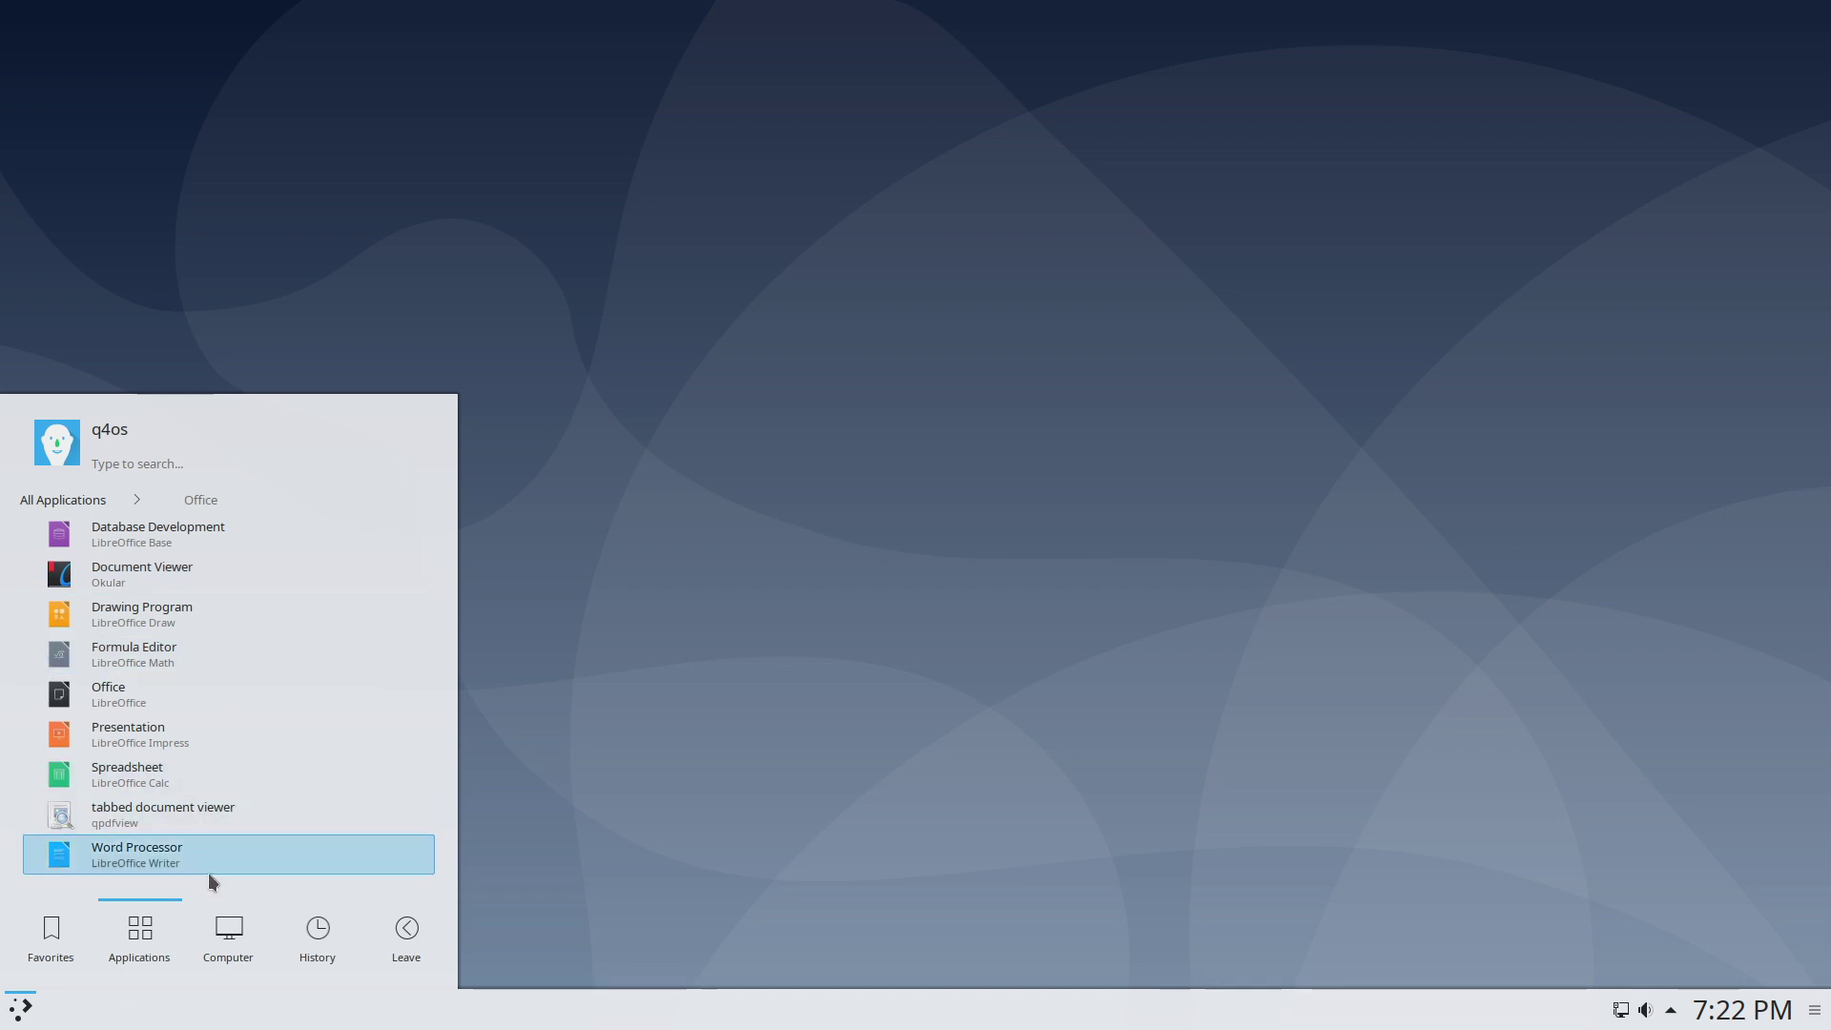
click(71, 501)
click(140, 771)
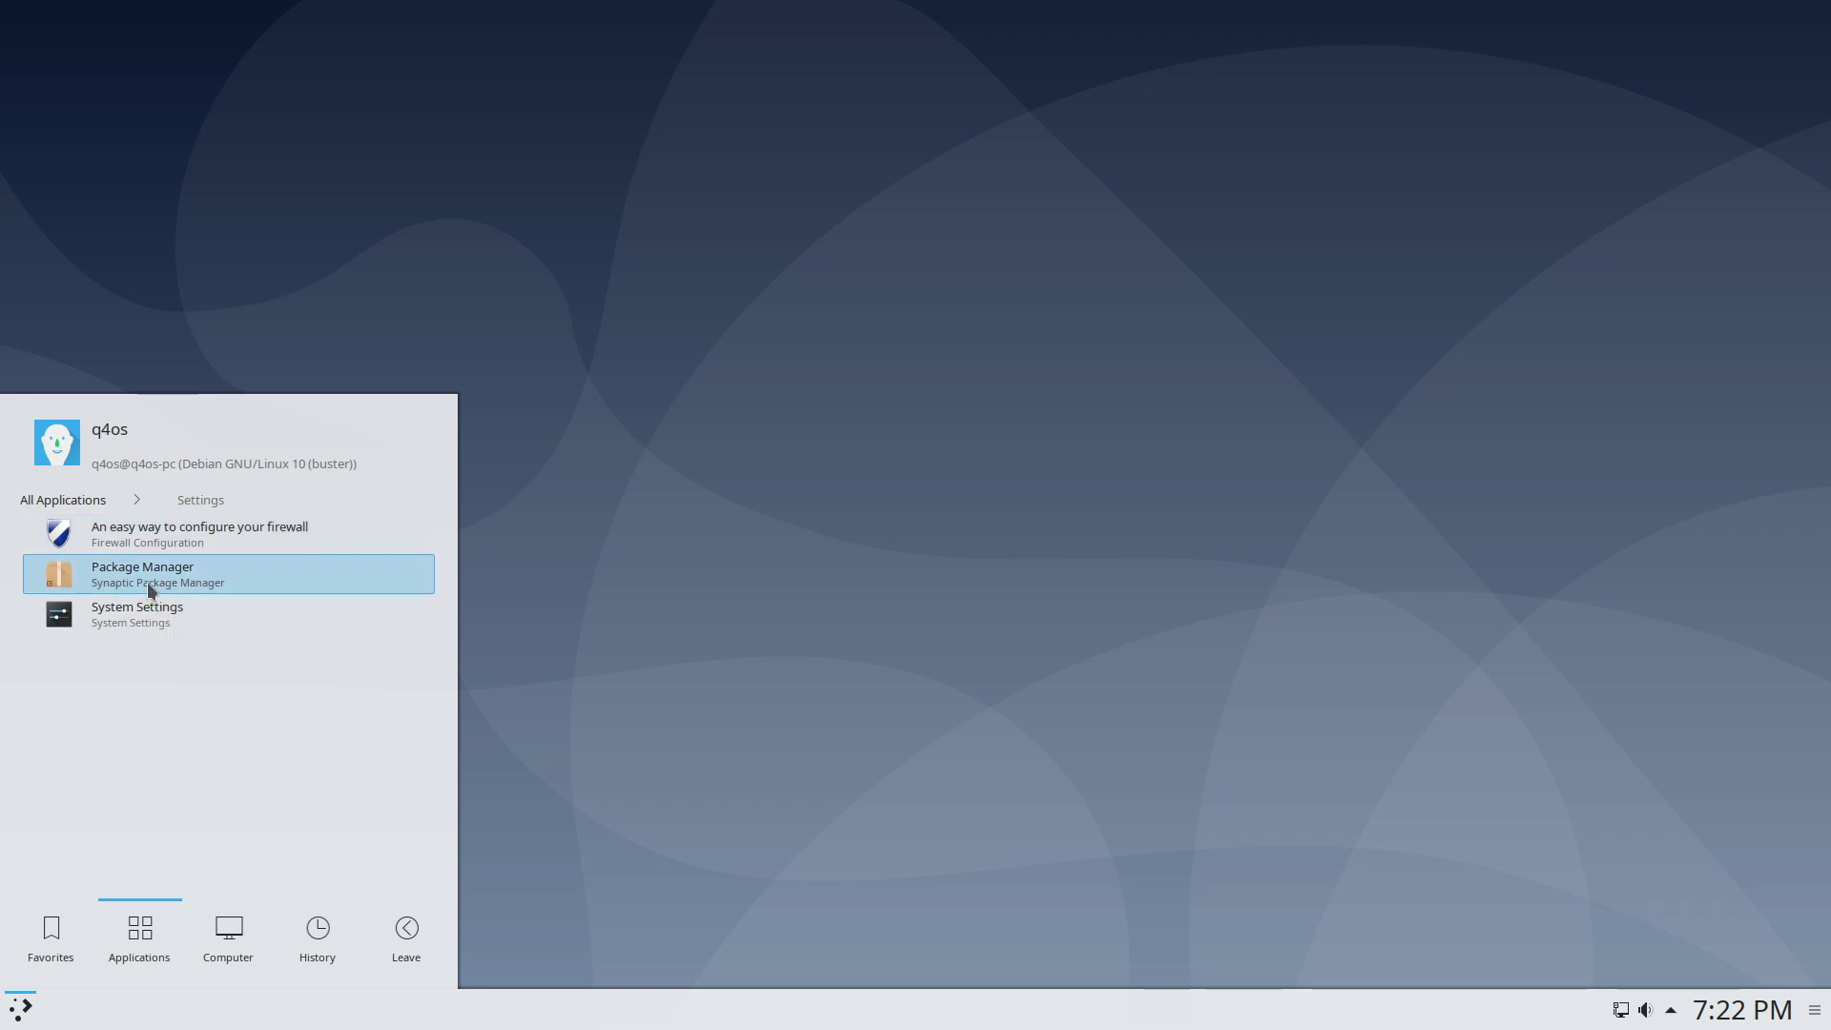
click(76, 500)
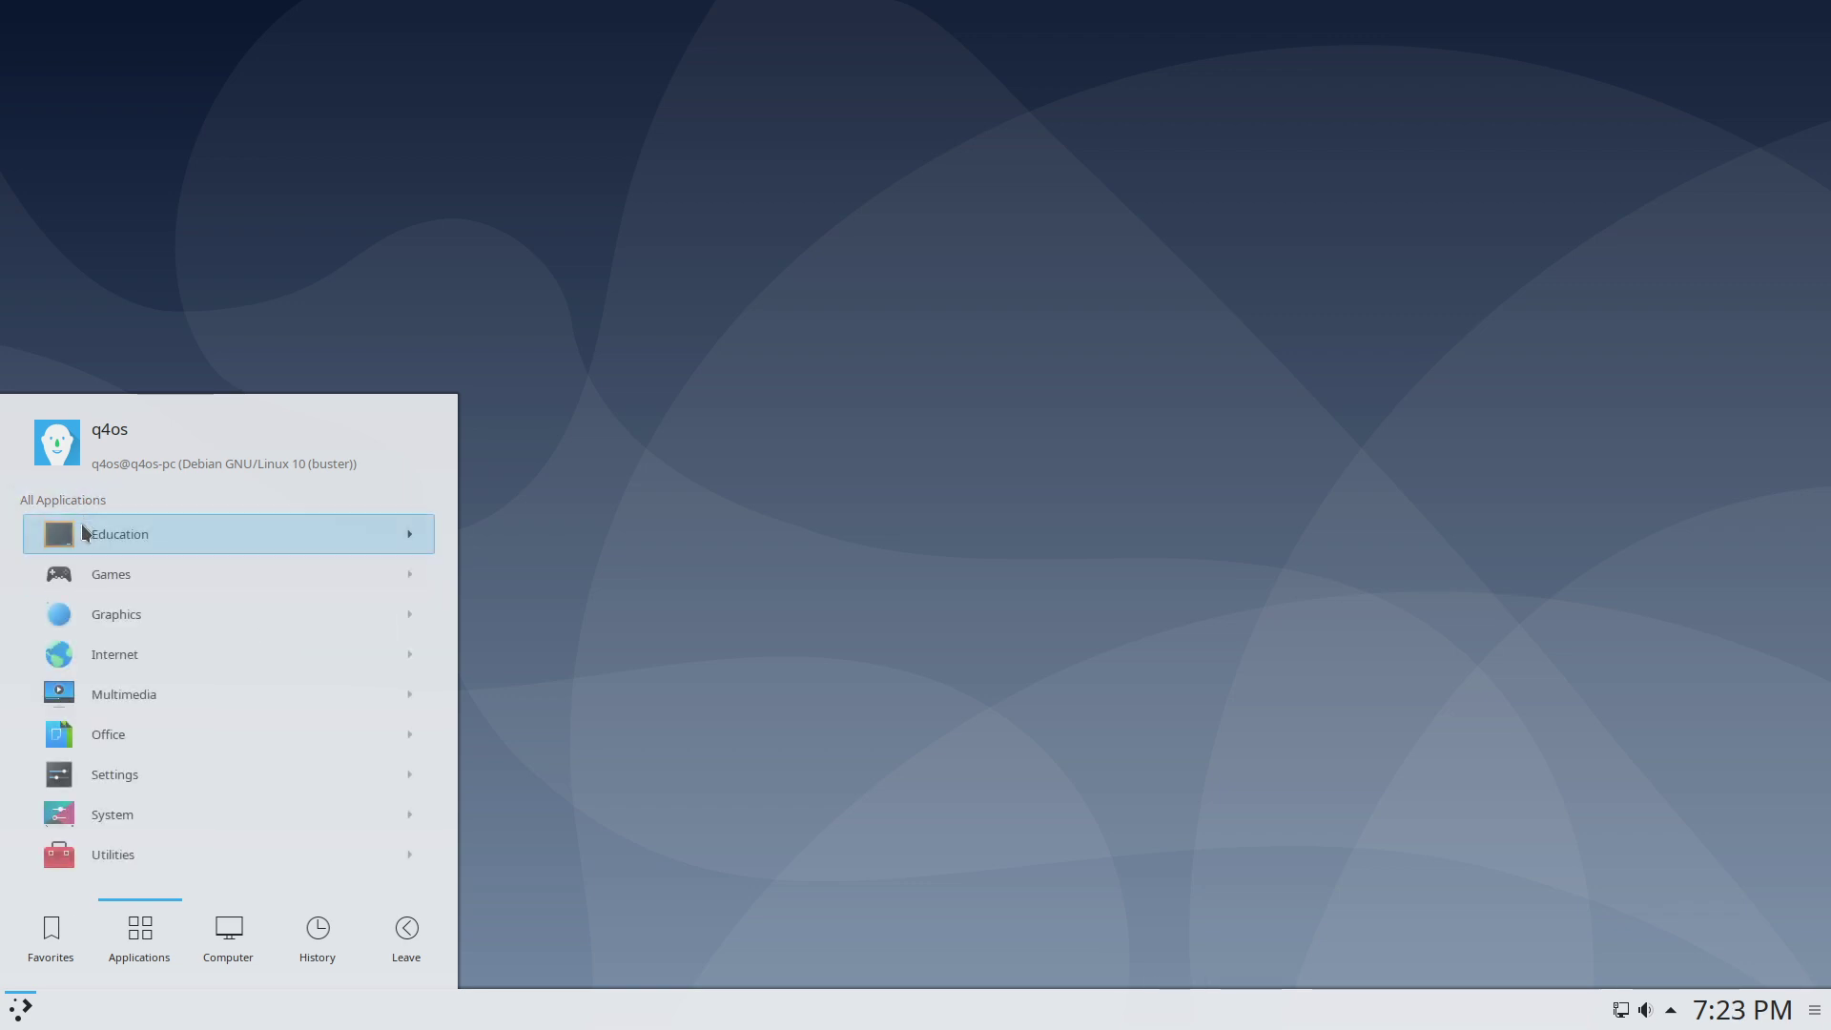
click(121, 817)
scroll(252, 627, down, 1)
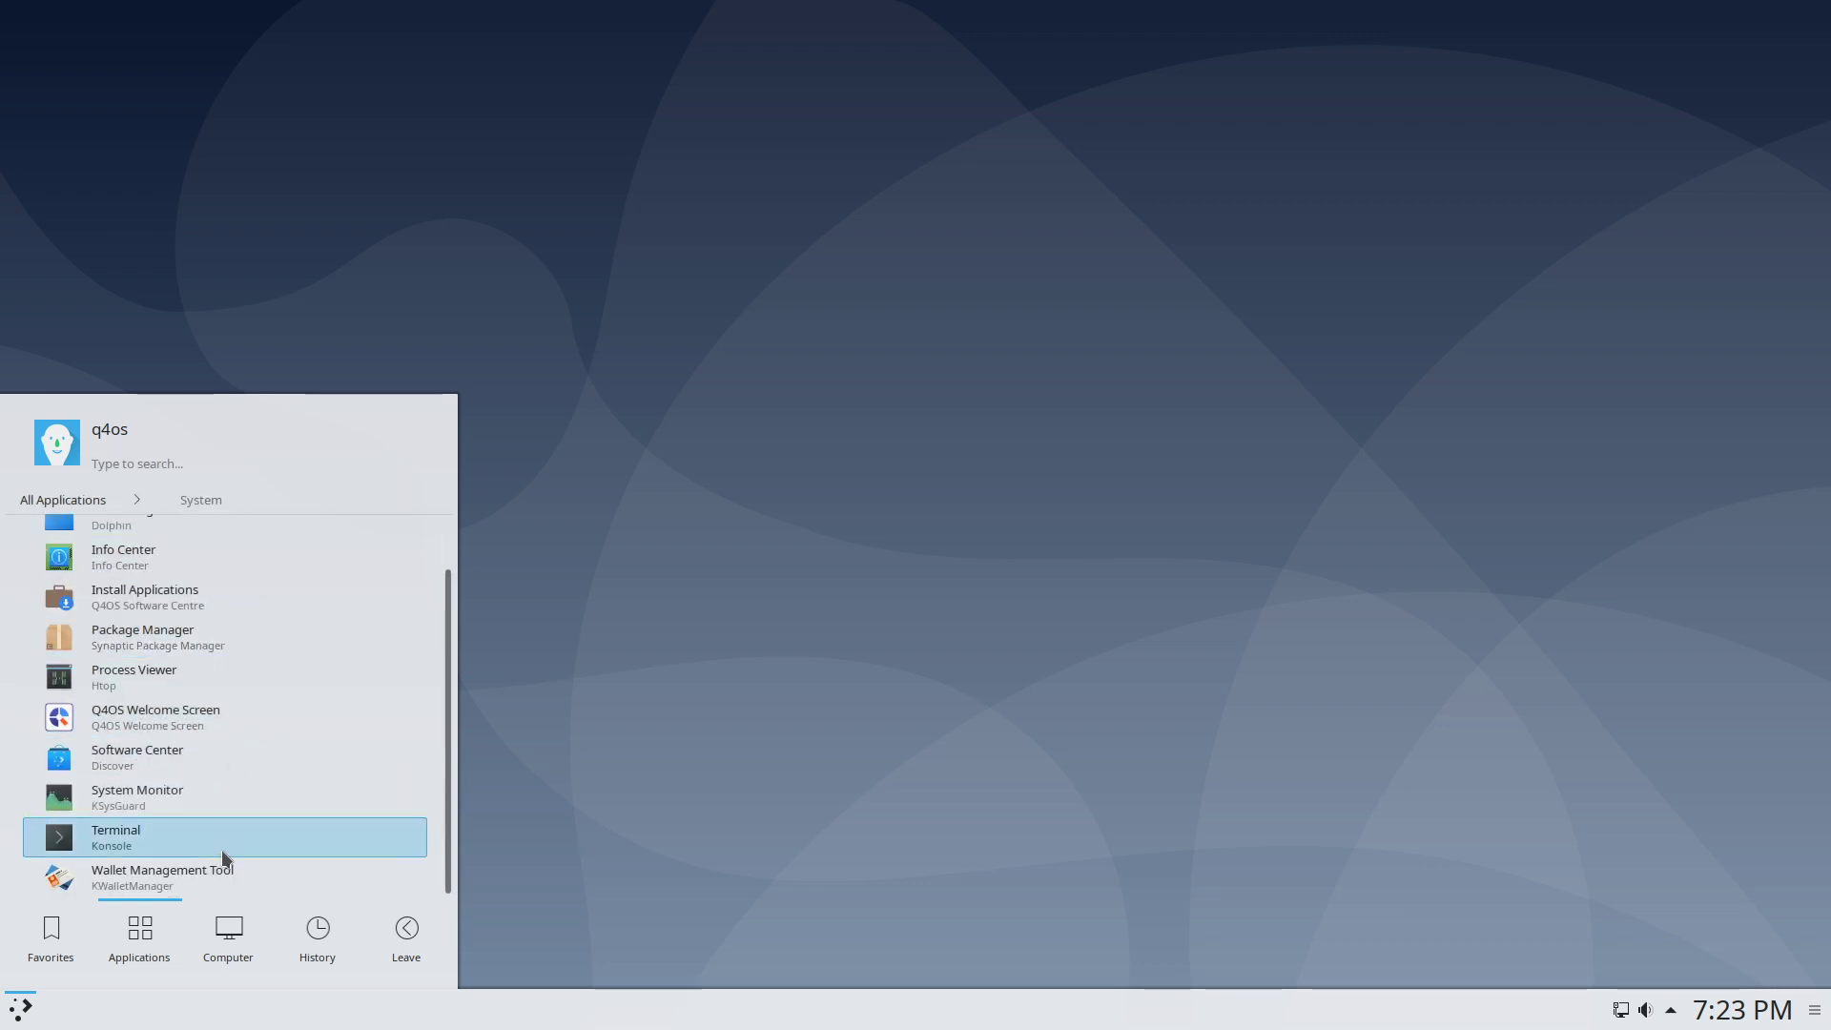
click(68, 499)
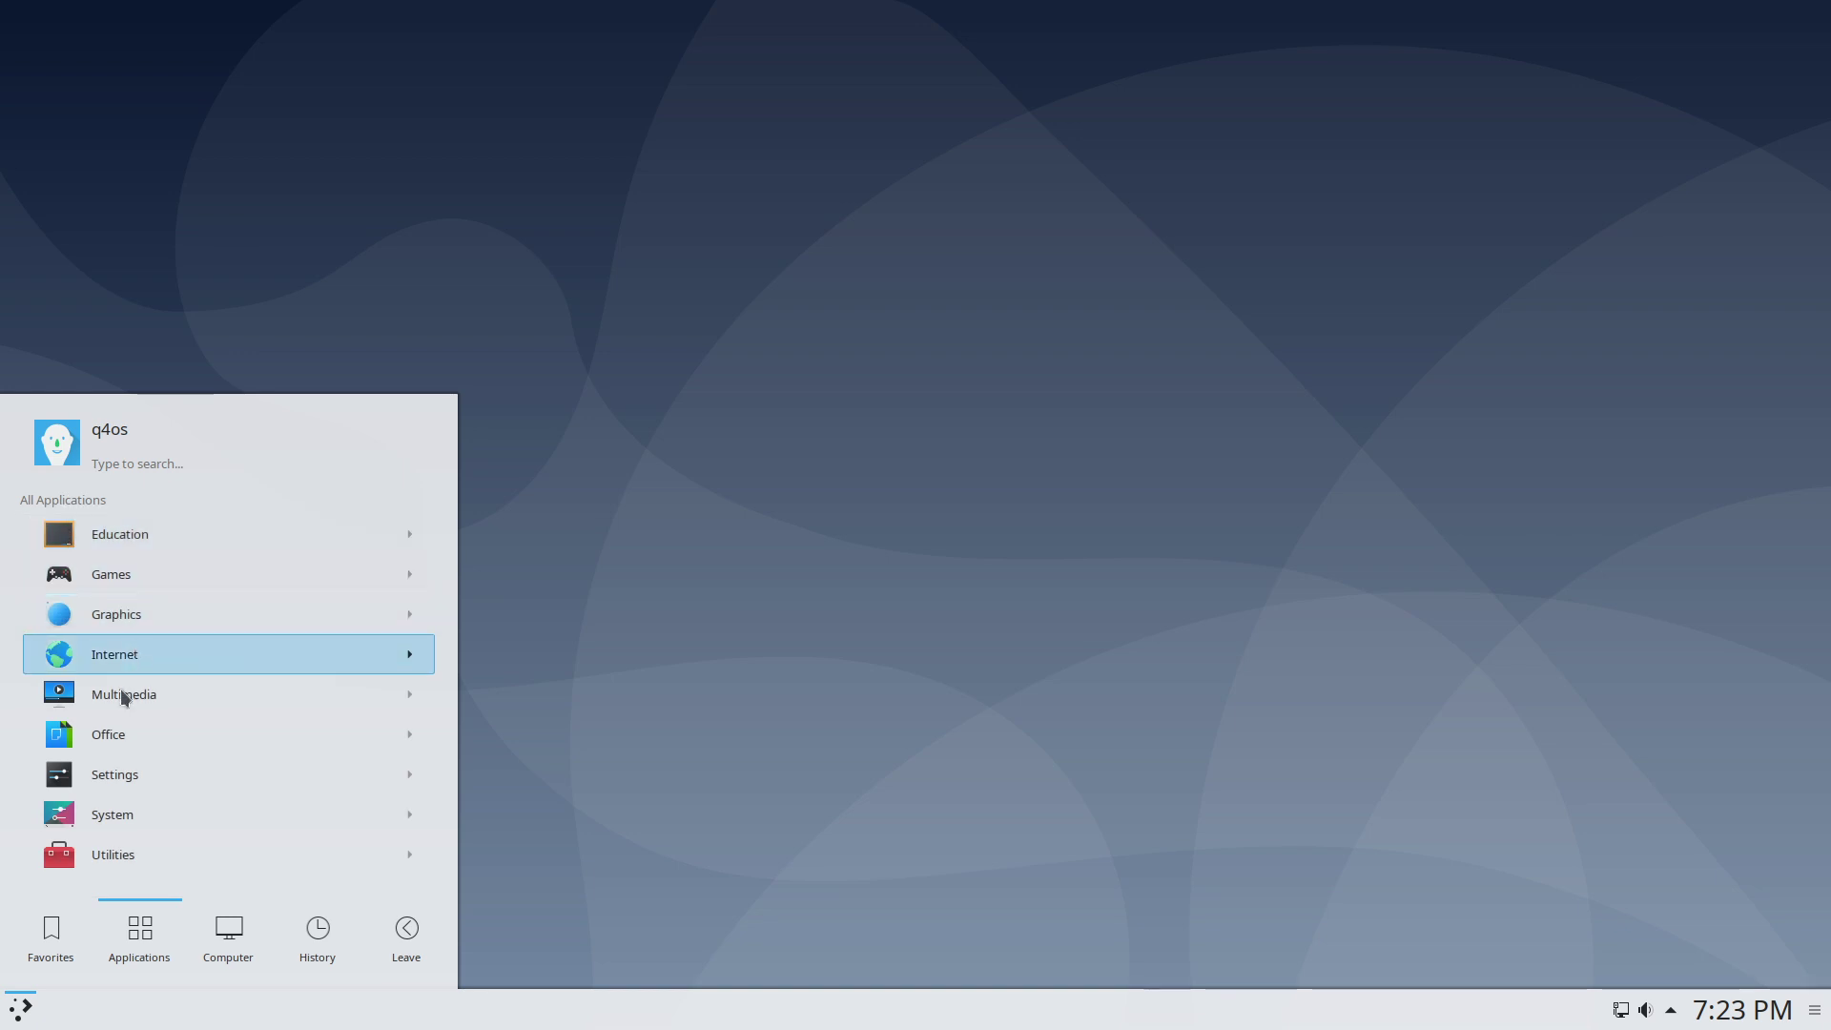
- Launch System Settings from the Settings category and move its window towards the middle of the desktop
click(115, 773)
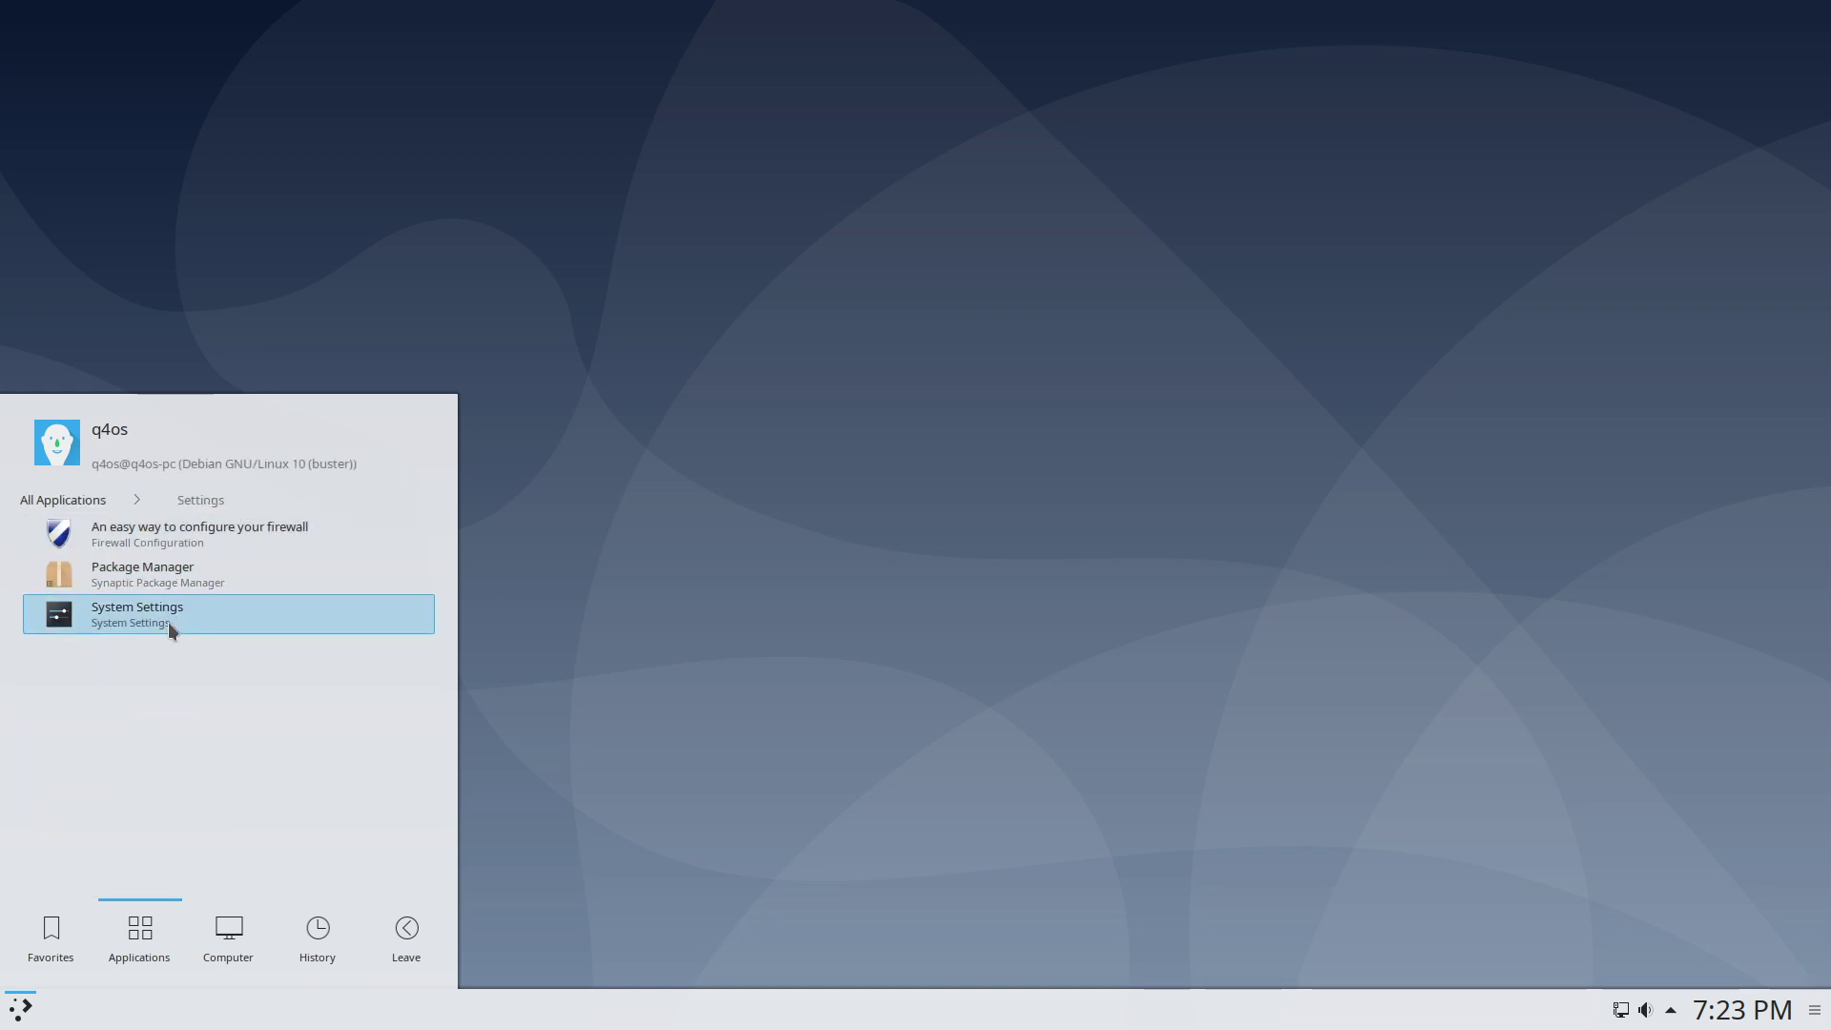
click(167, 620)
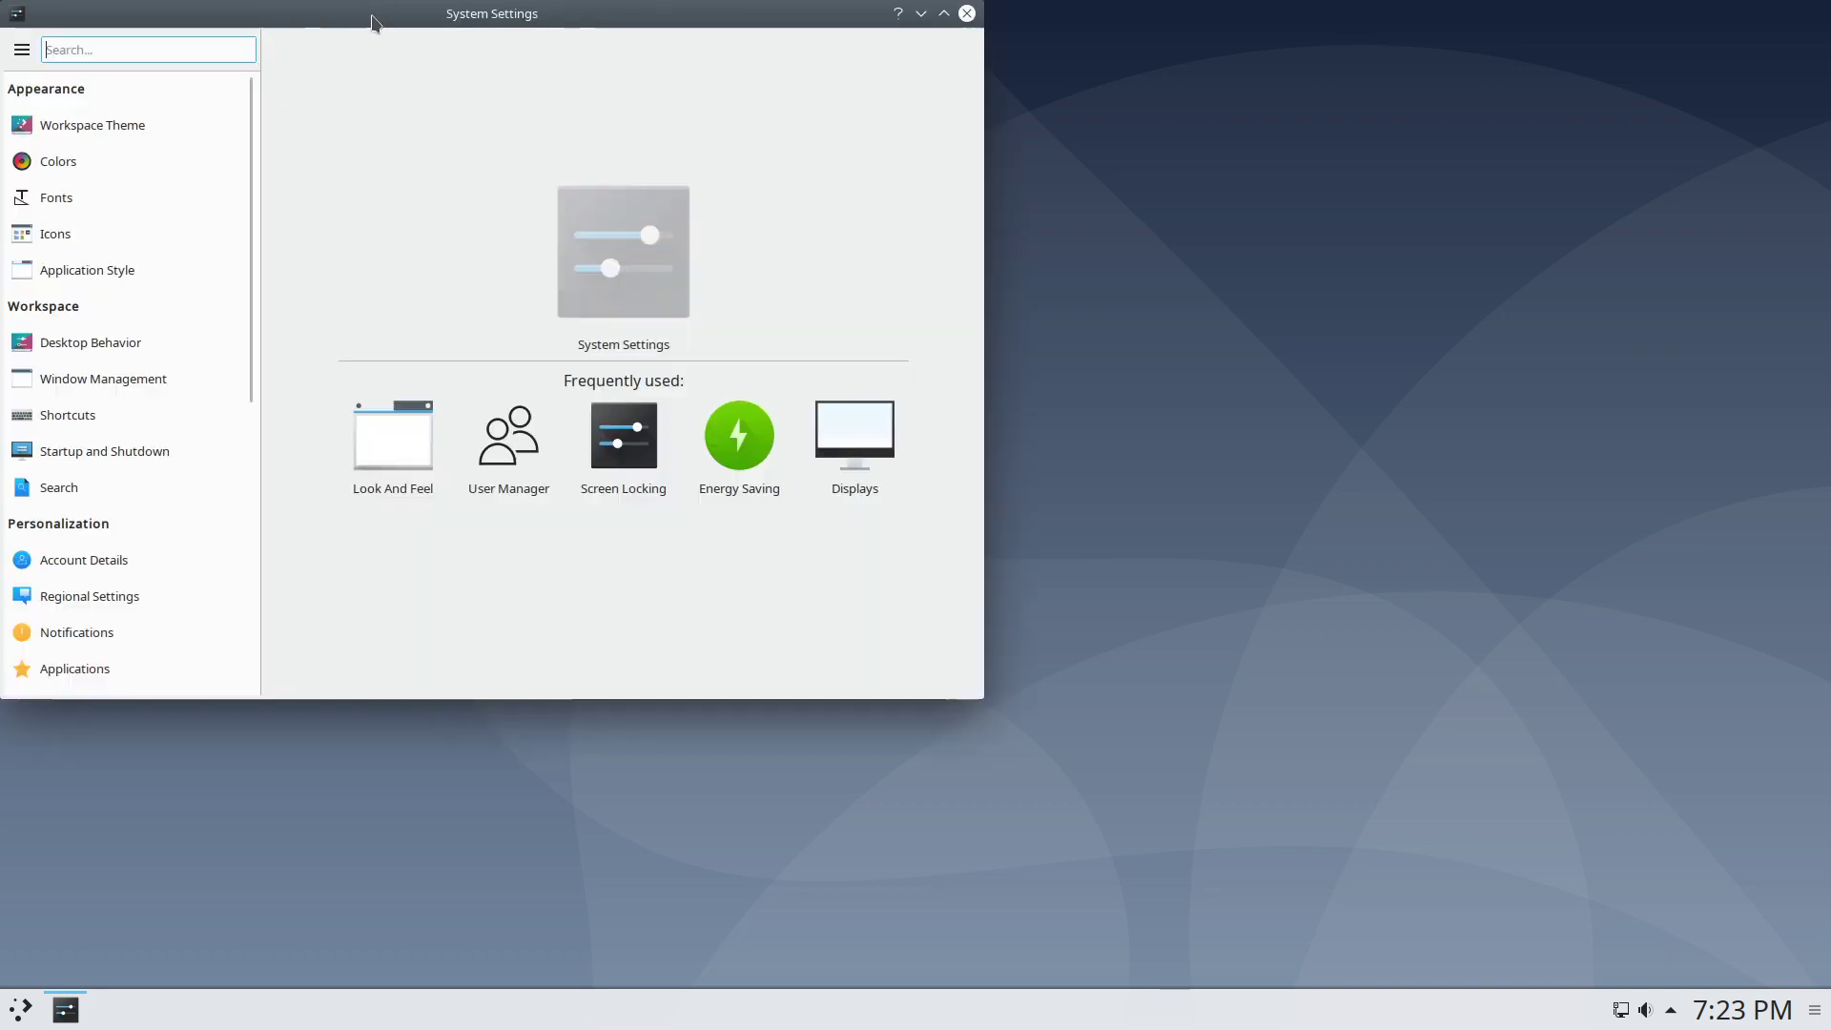
drag(372, 13, 638, 121)
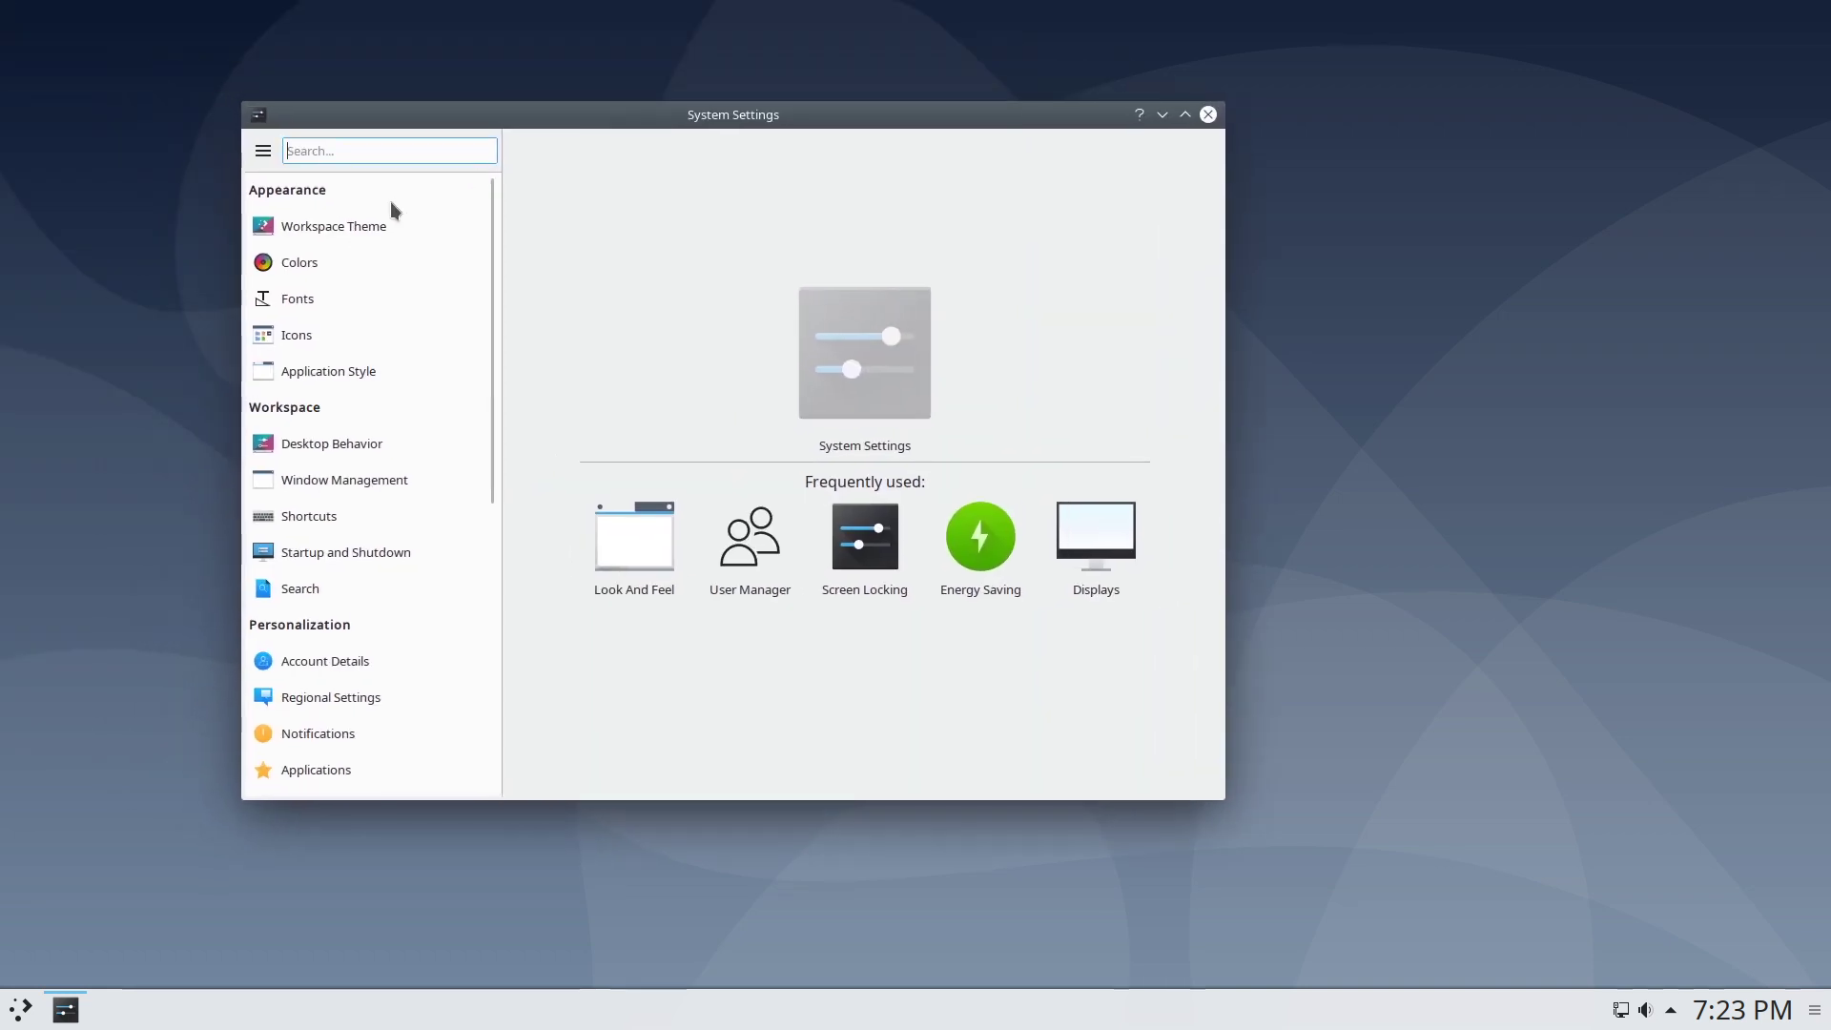
- Review the Look And Feel, Desktop Theme and Cursor Theme pages and the remaining settings categories, and close System Settings
click(326, 228)
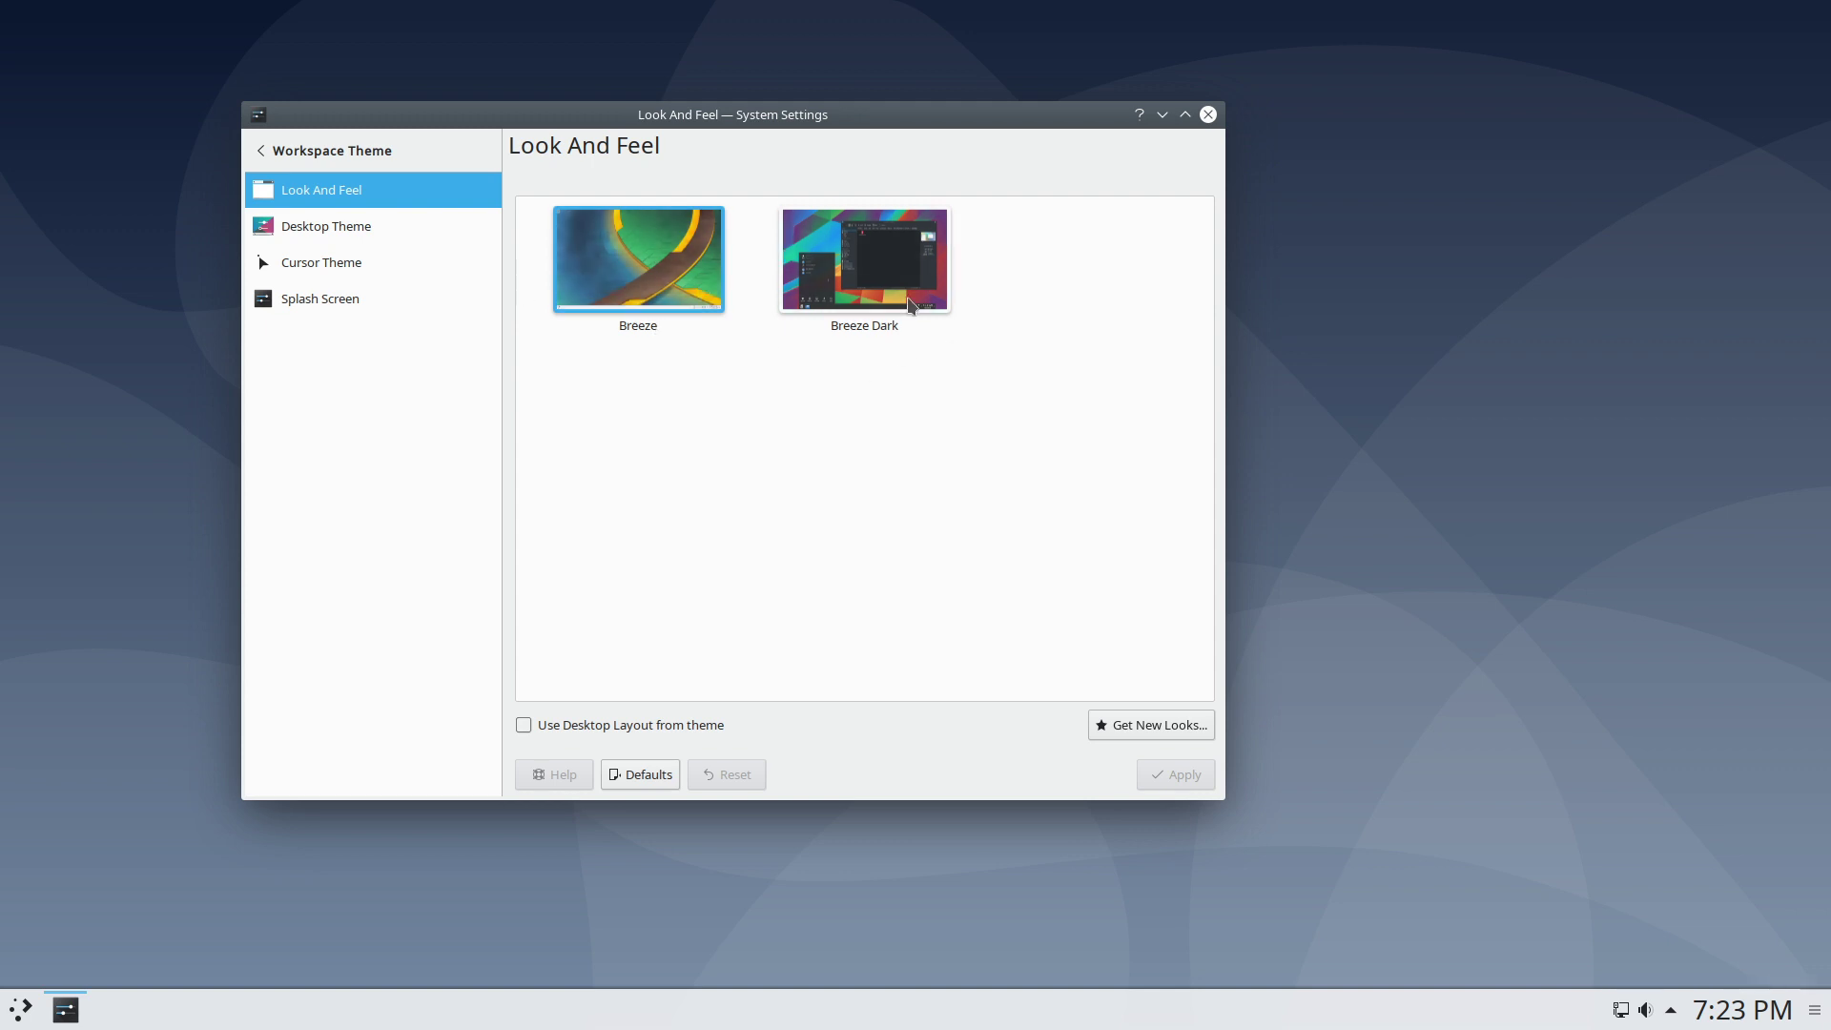
click(326, 226)
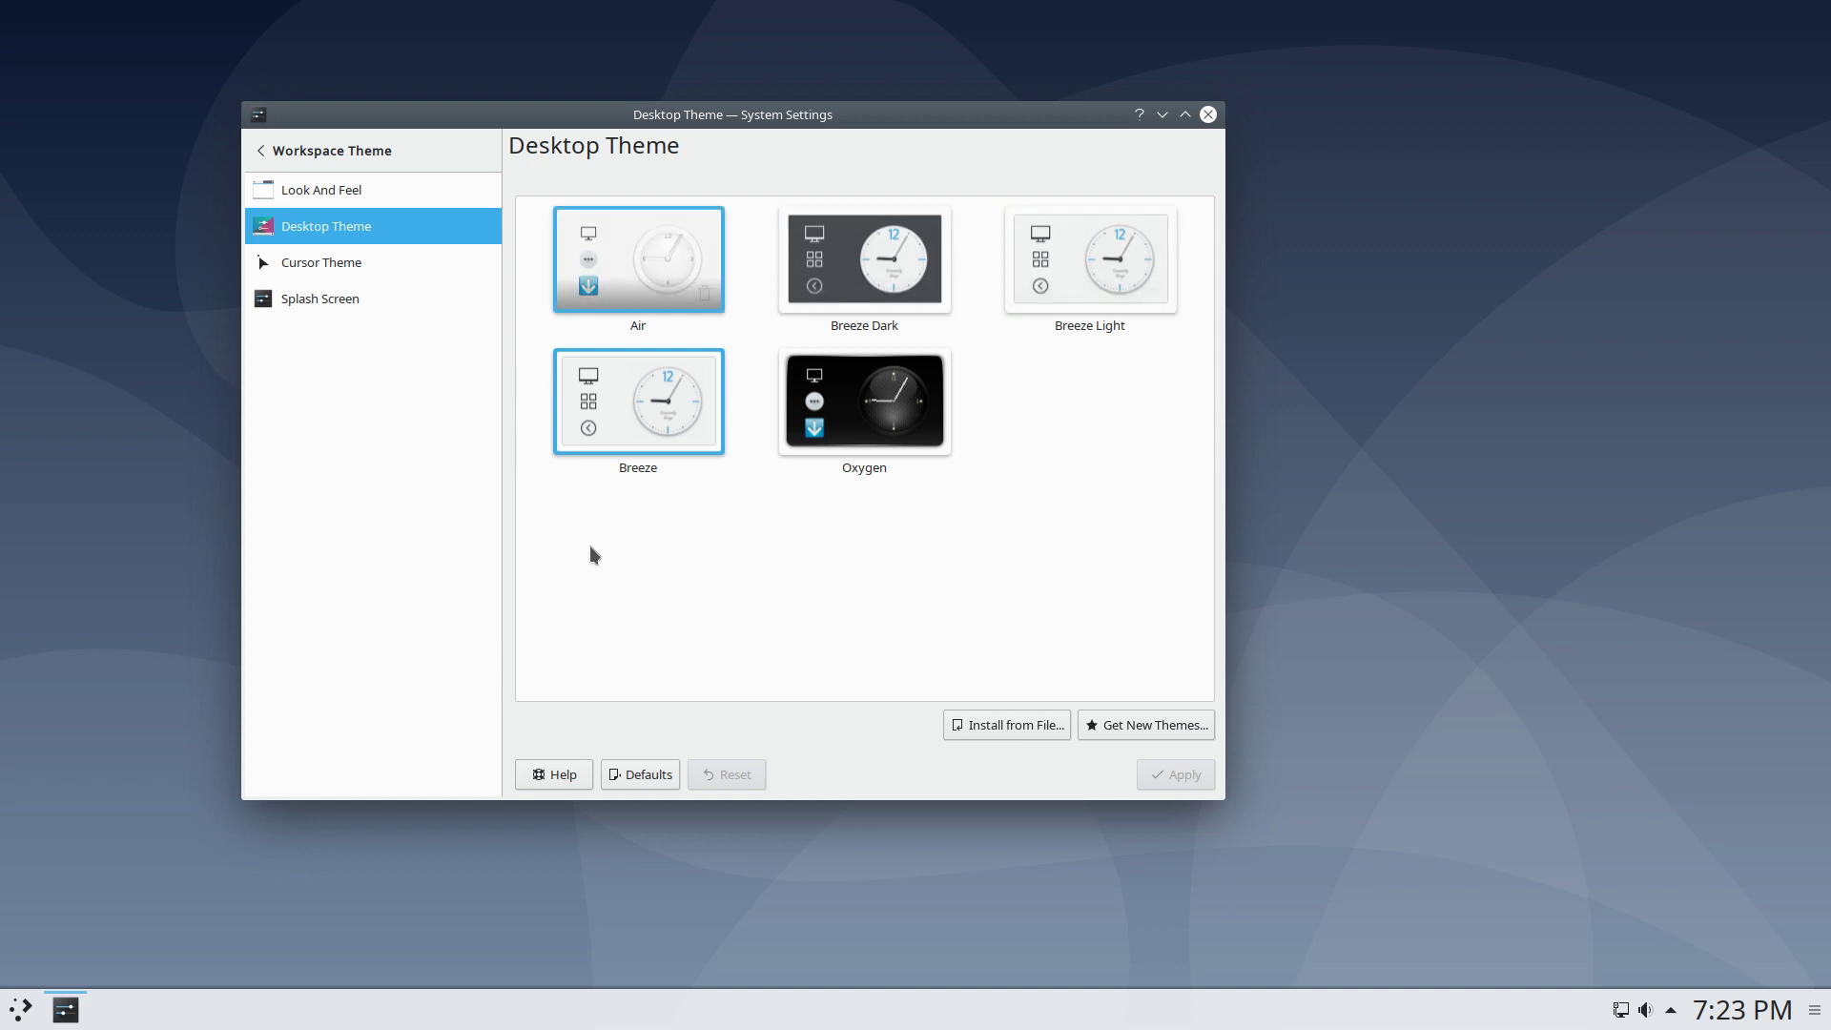
click(294, 259)
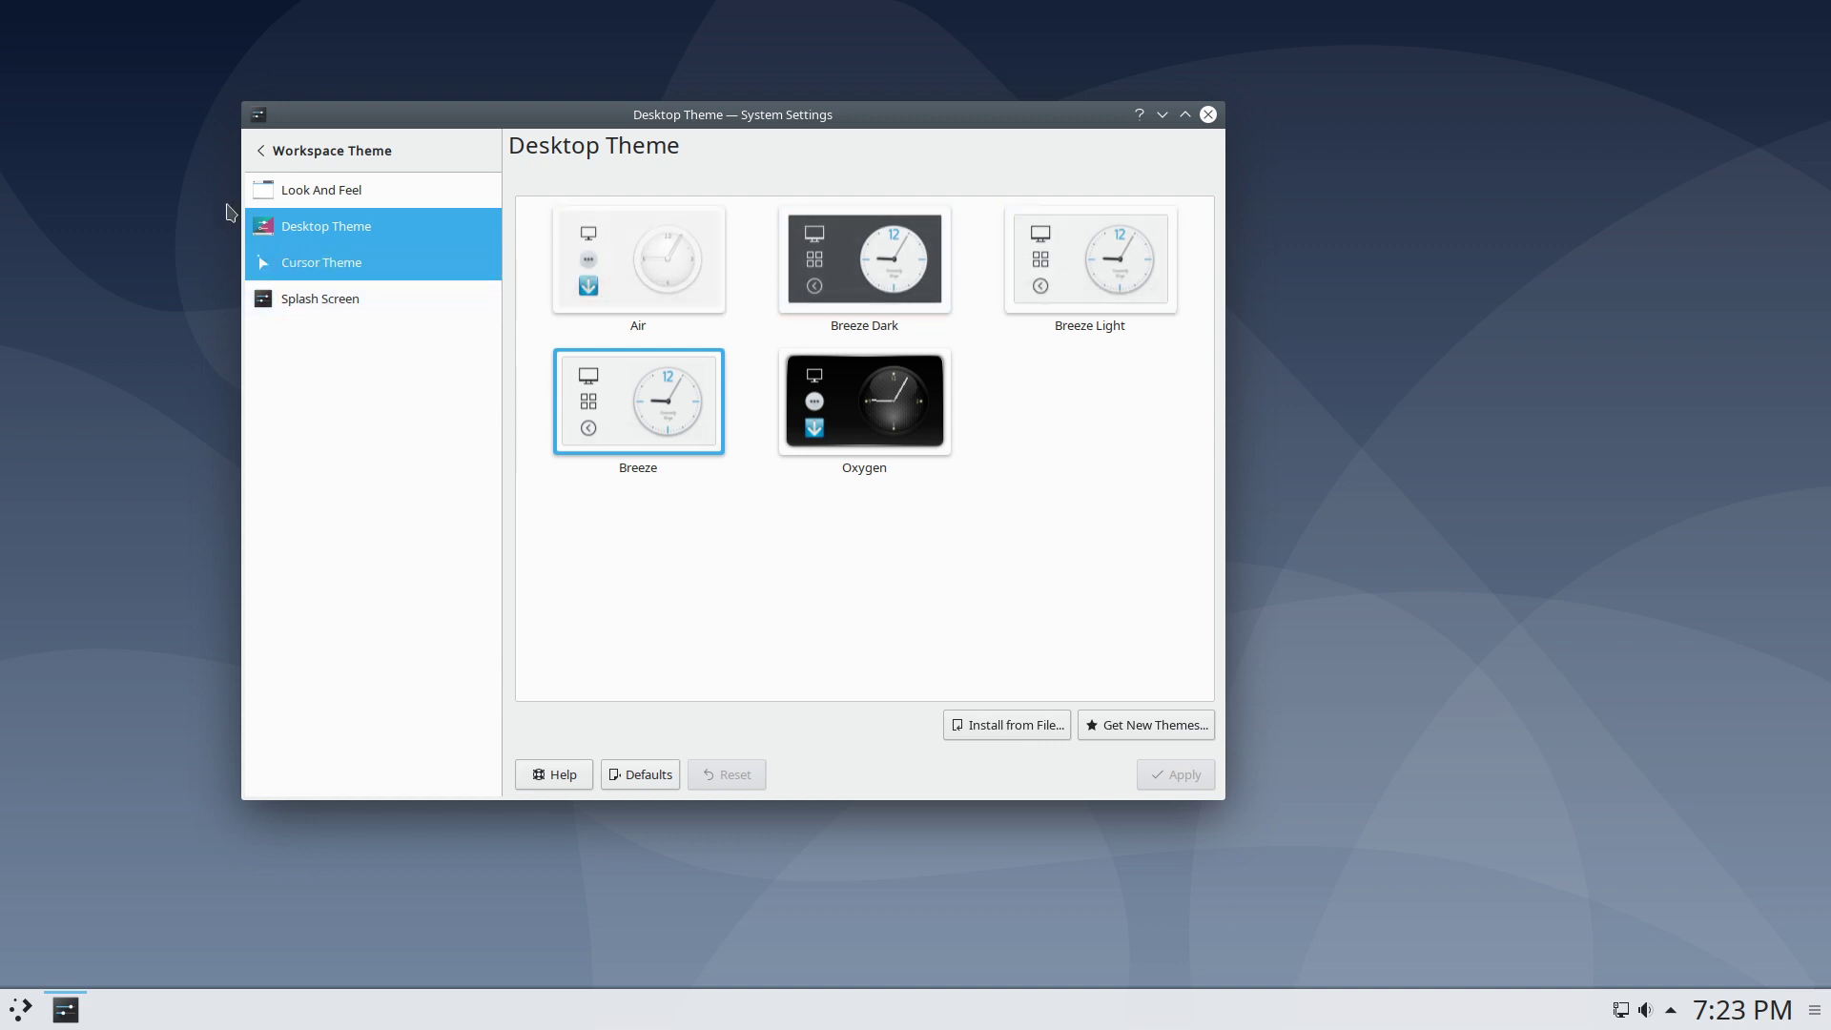
click(262, 153)
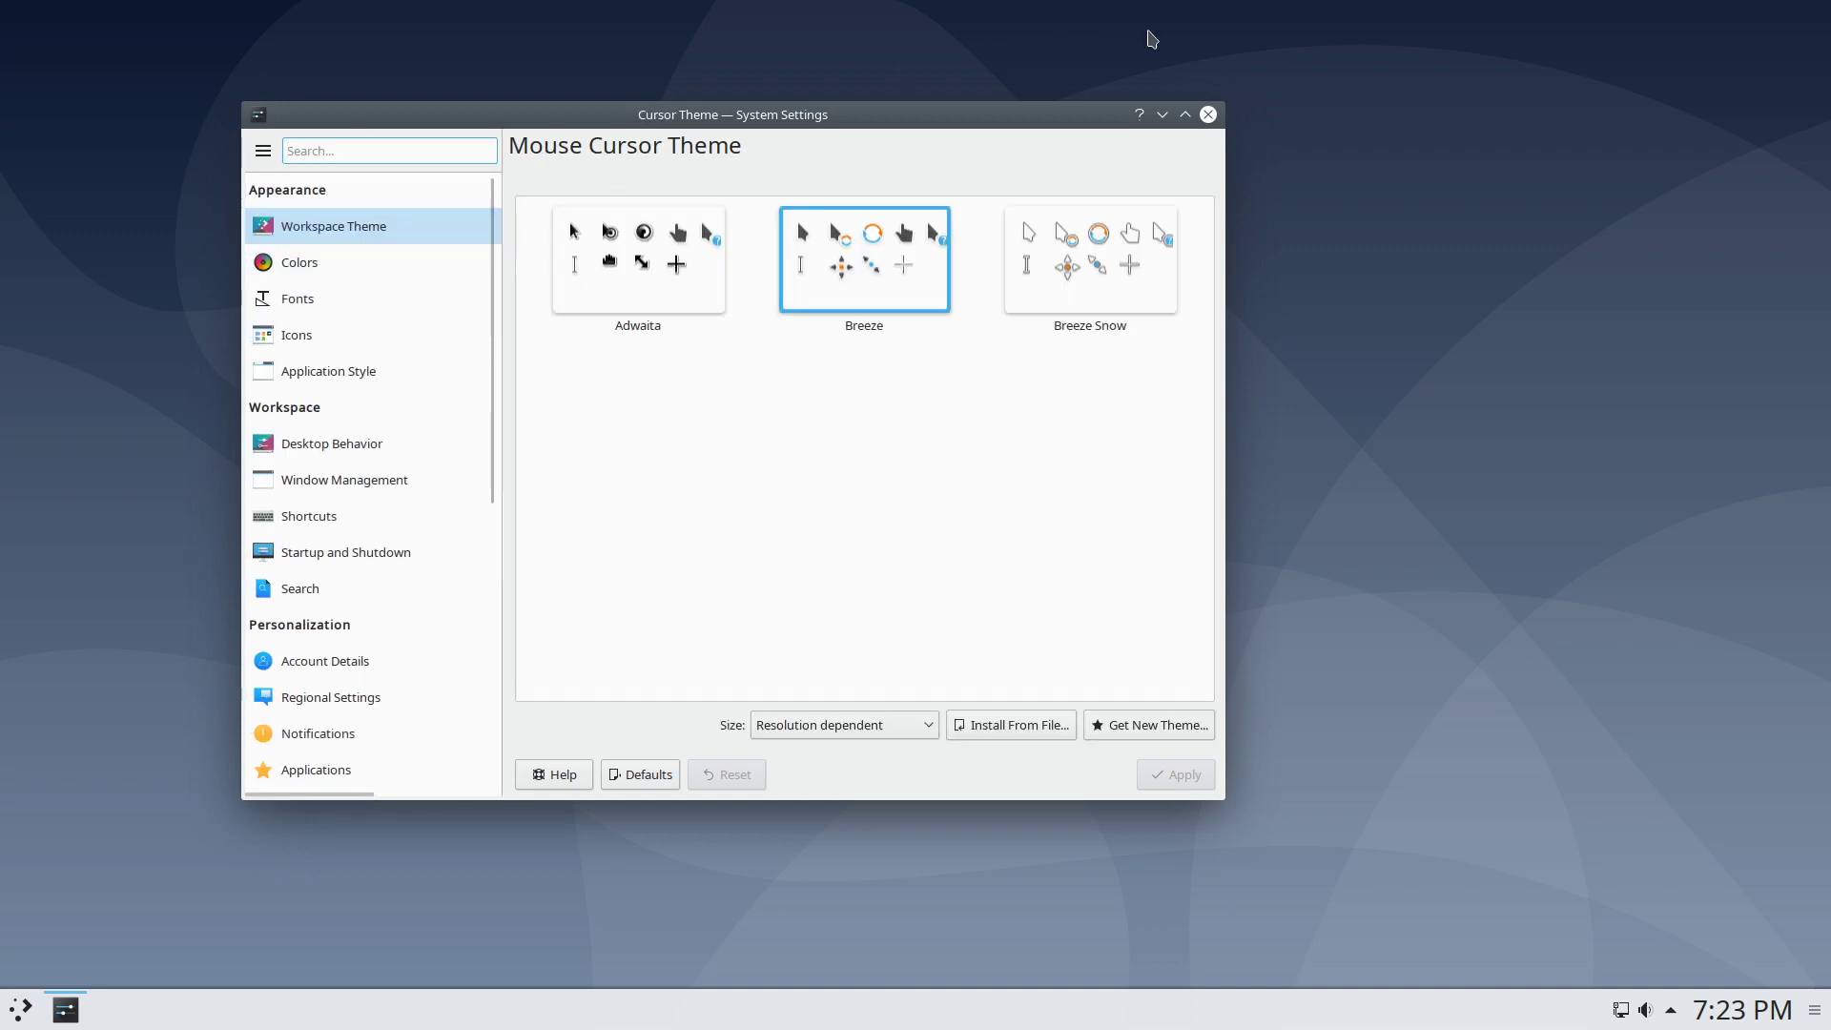
scroll(361, 517, down, 6)
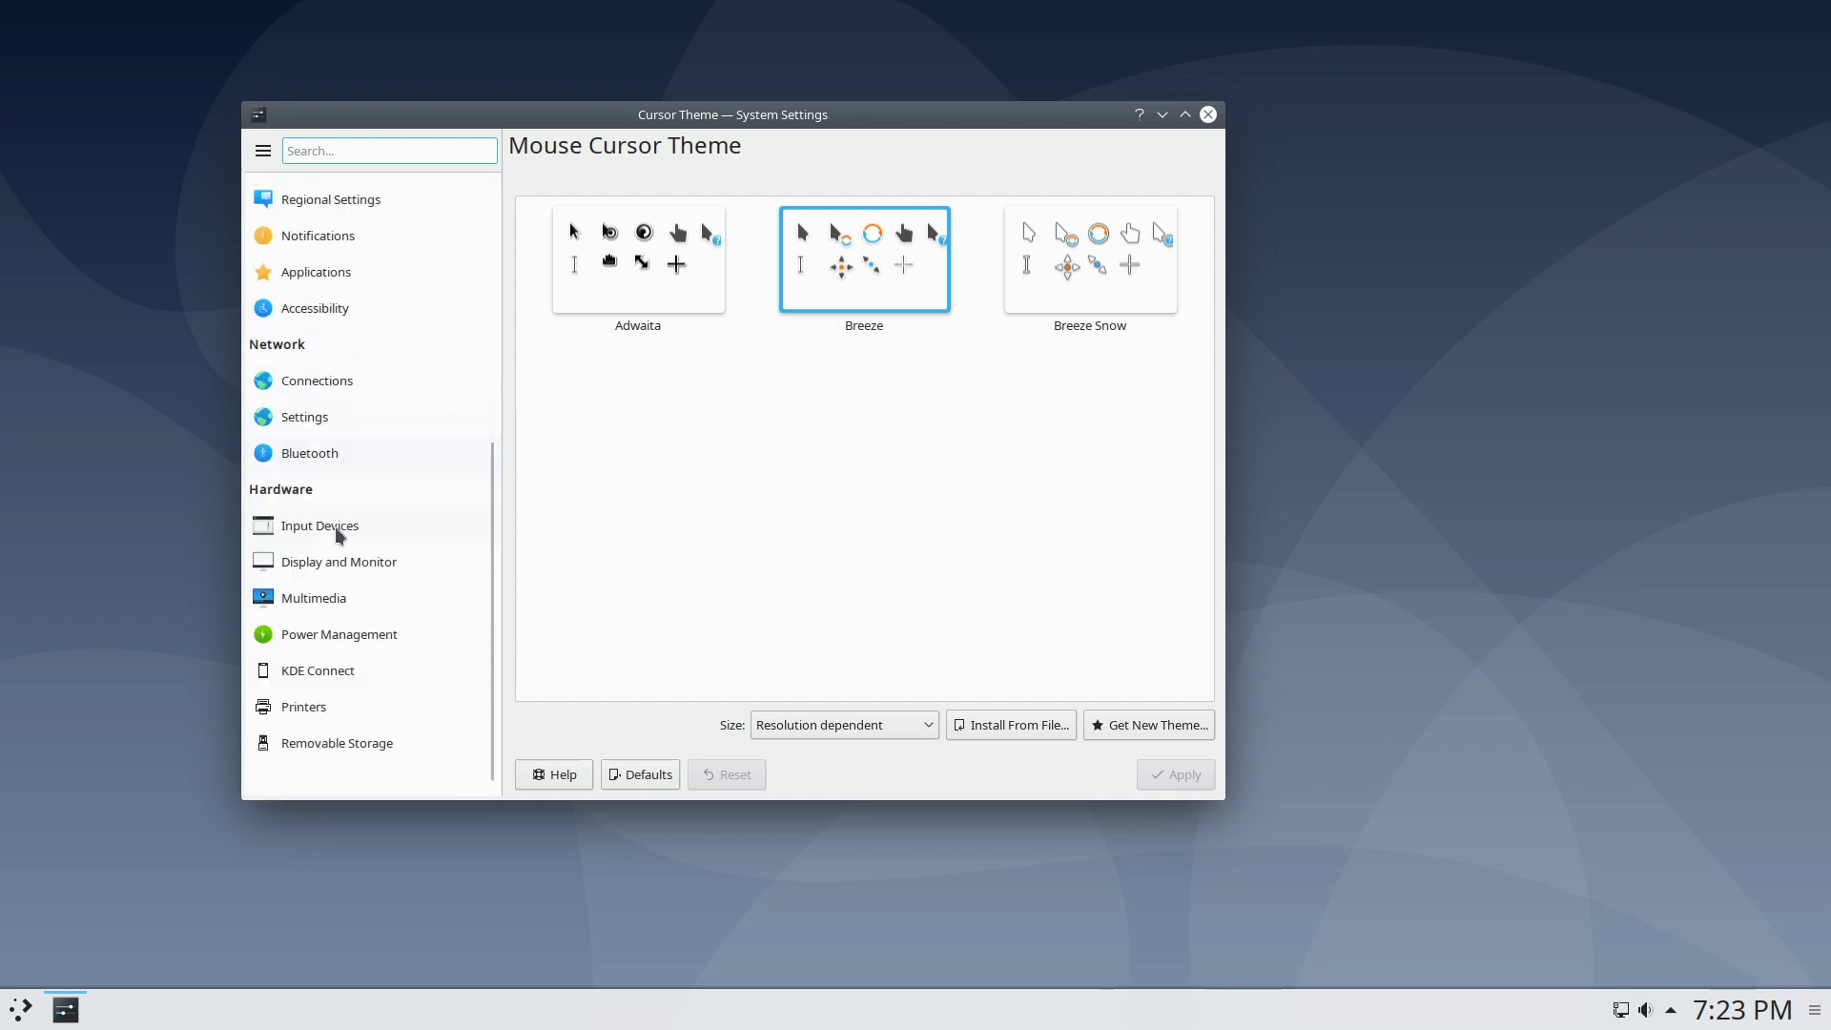
click(1208, 116)
- Search the start menu for "about", open About System to read the software and hardware information, and close it
click(20, 1009)
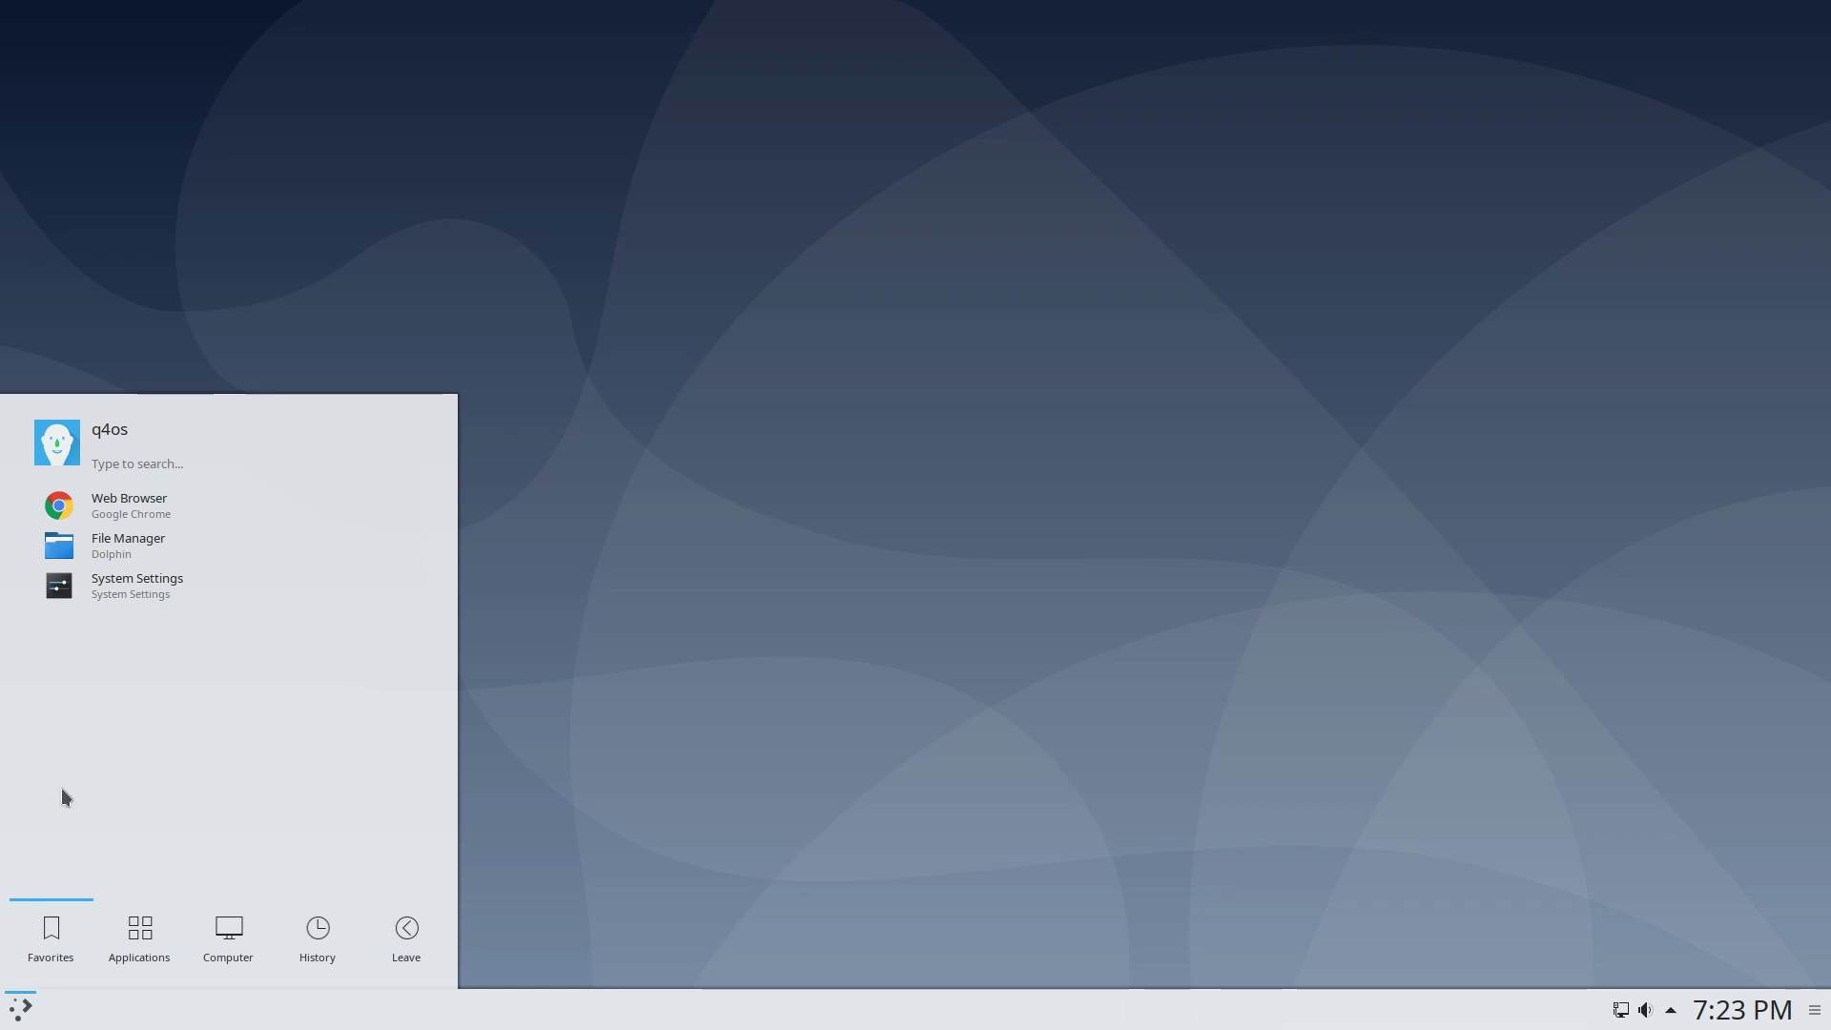
text(about)
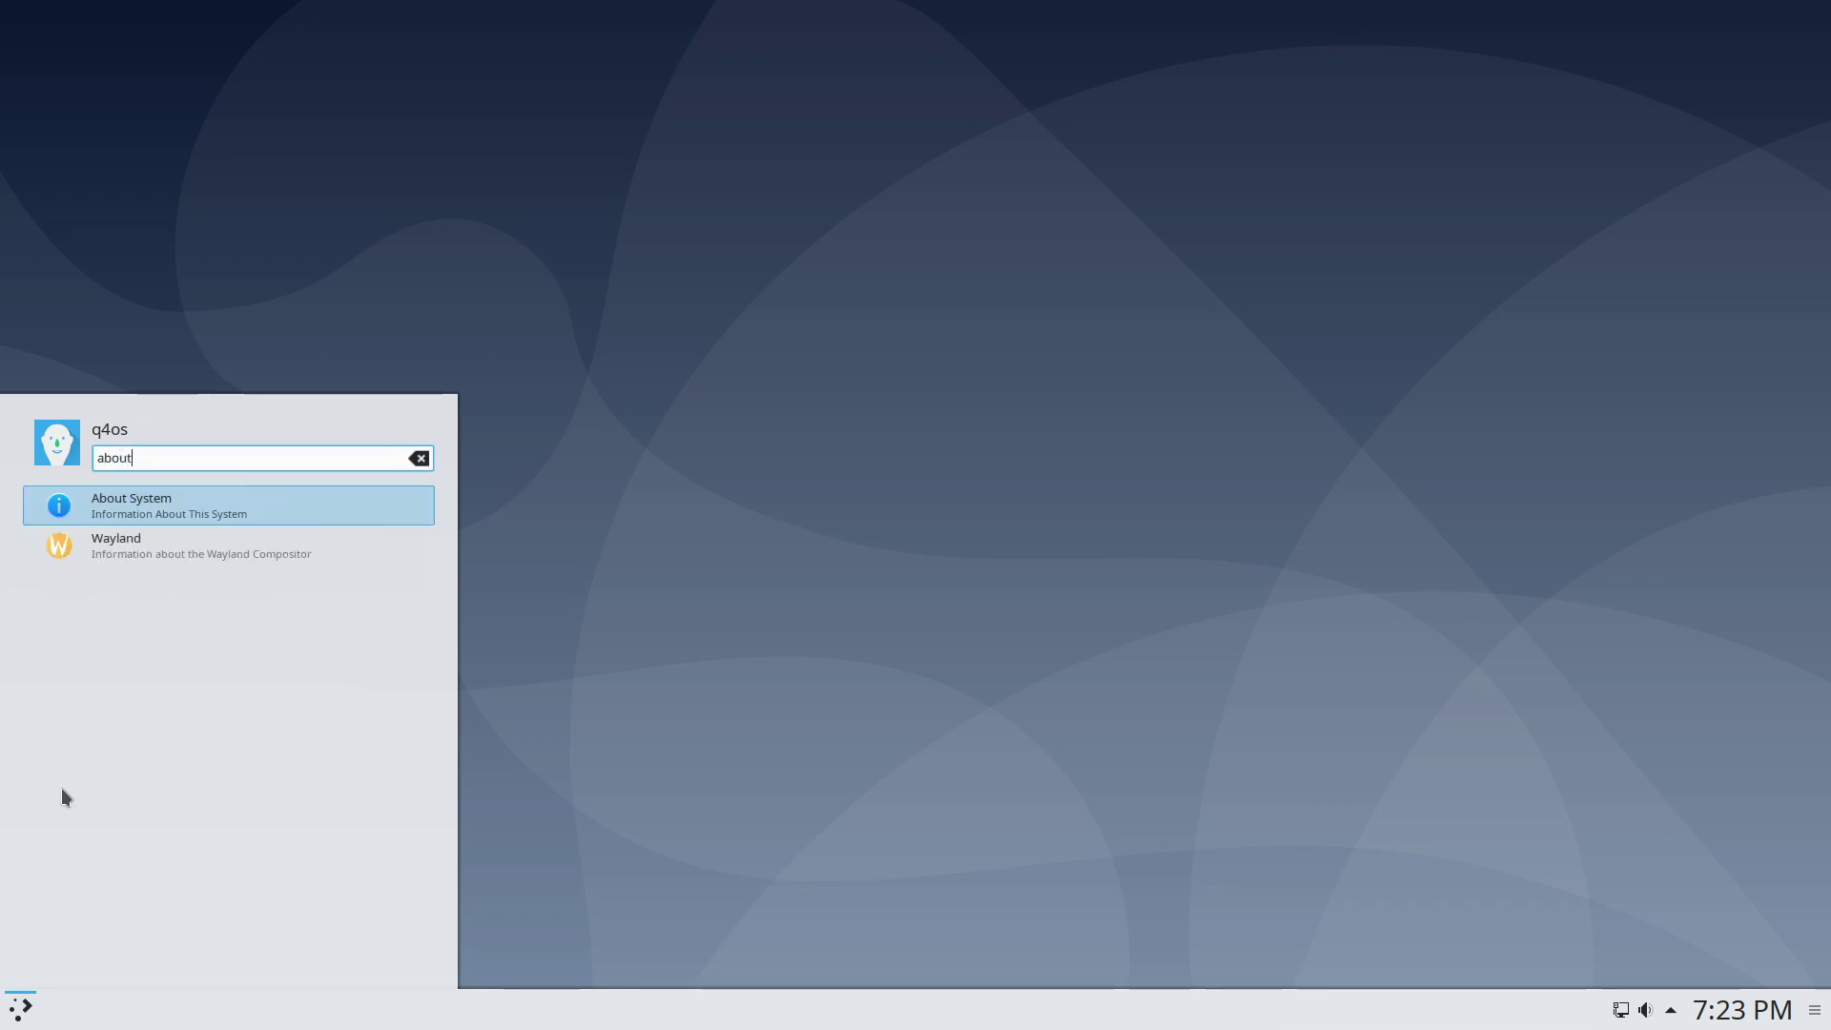
click(124, 513)
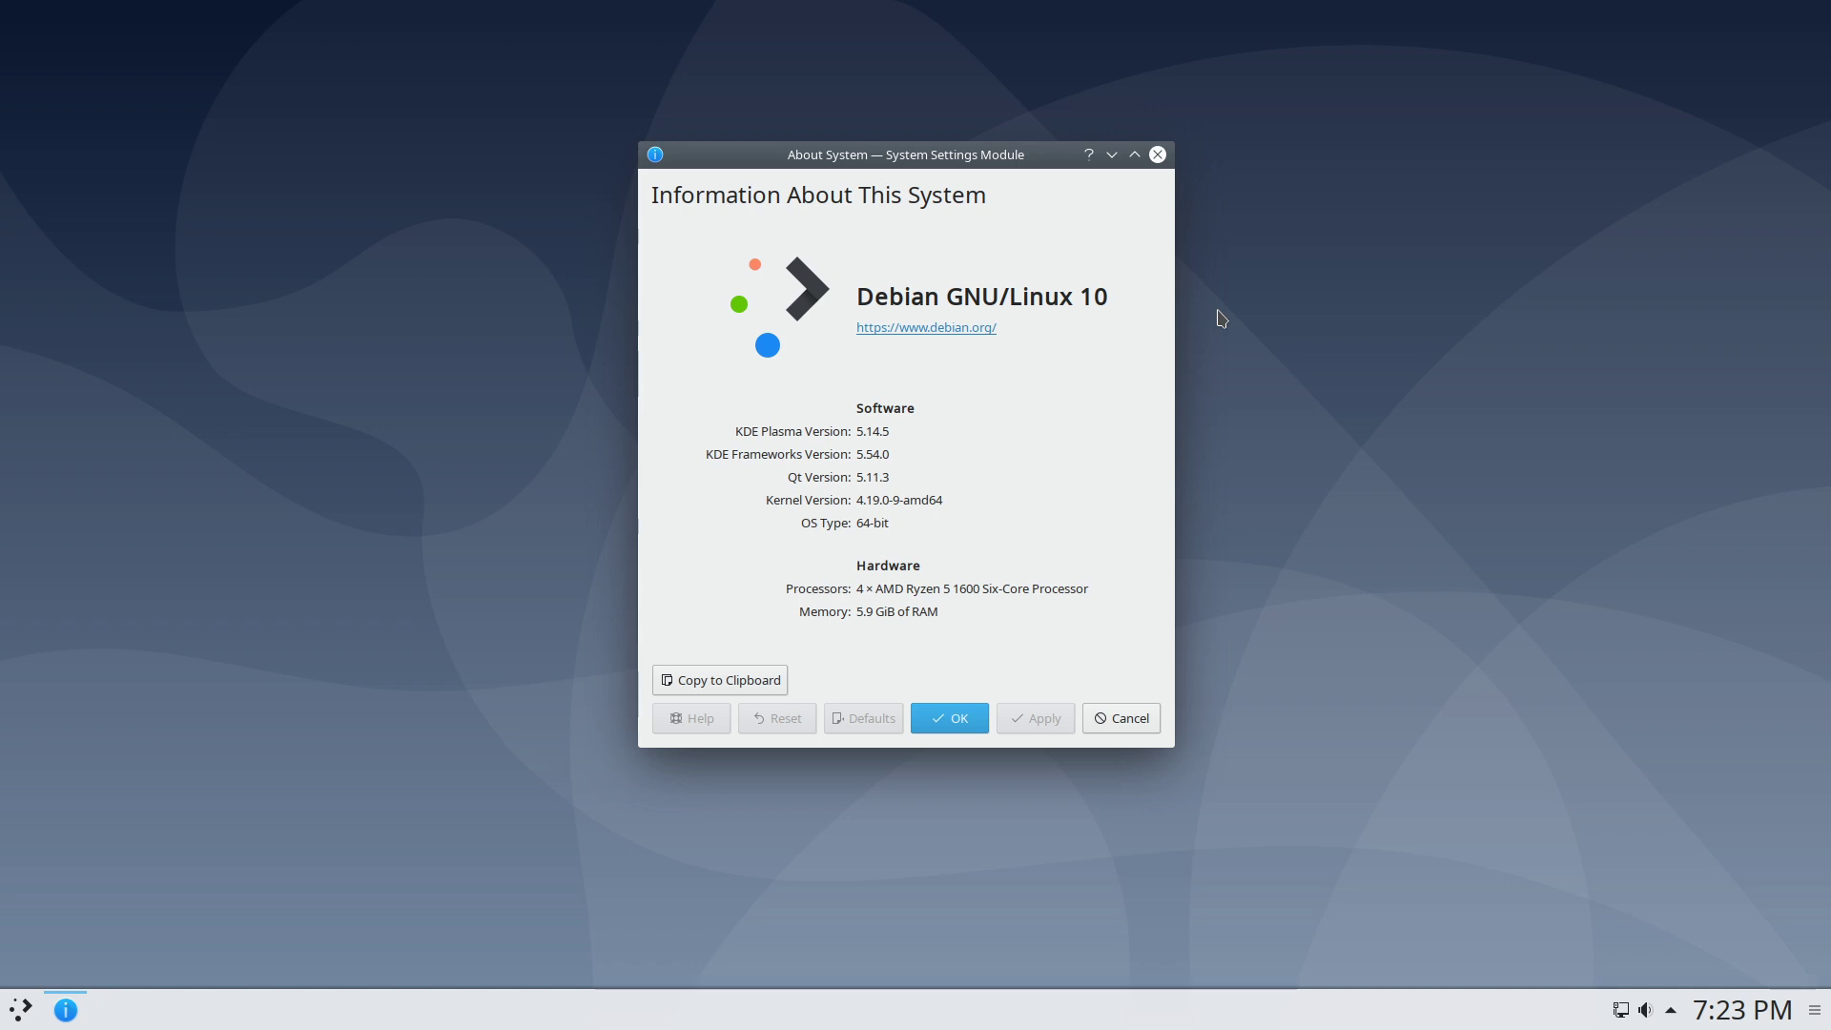
click(1160, 155)
click(23, 1009)
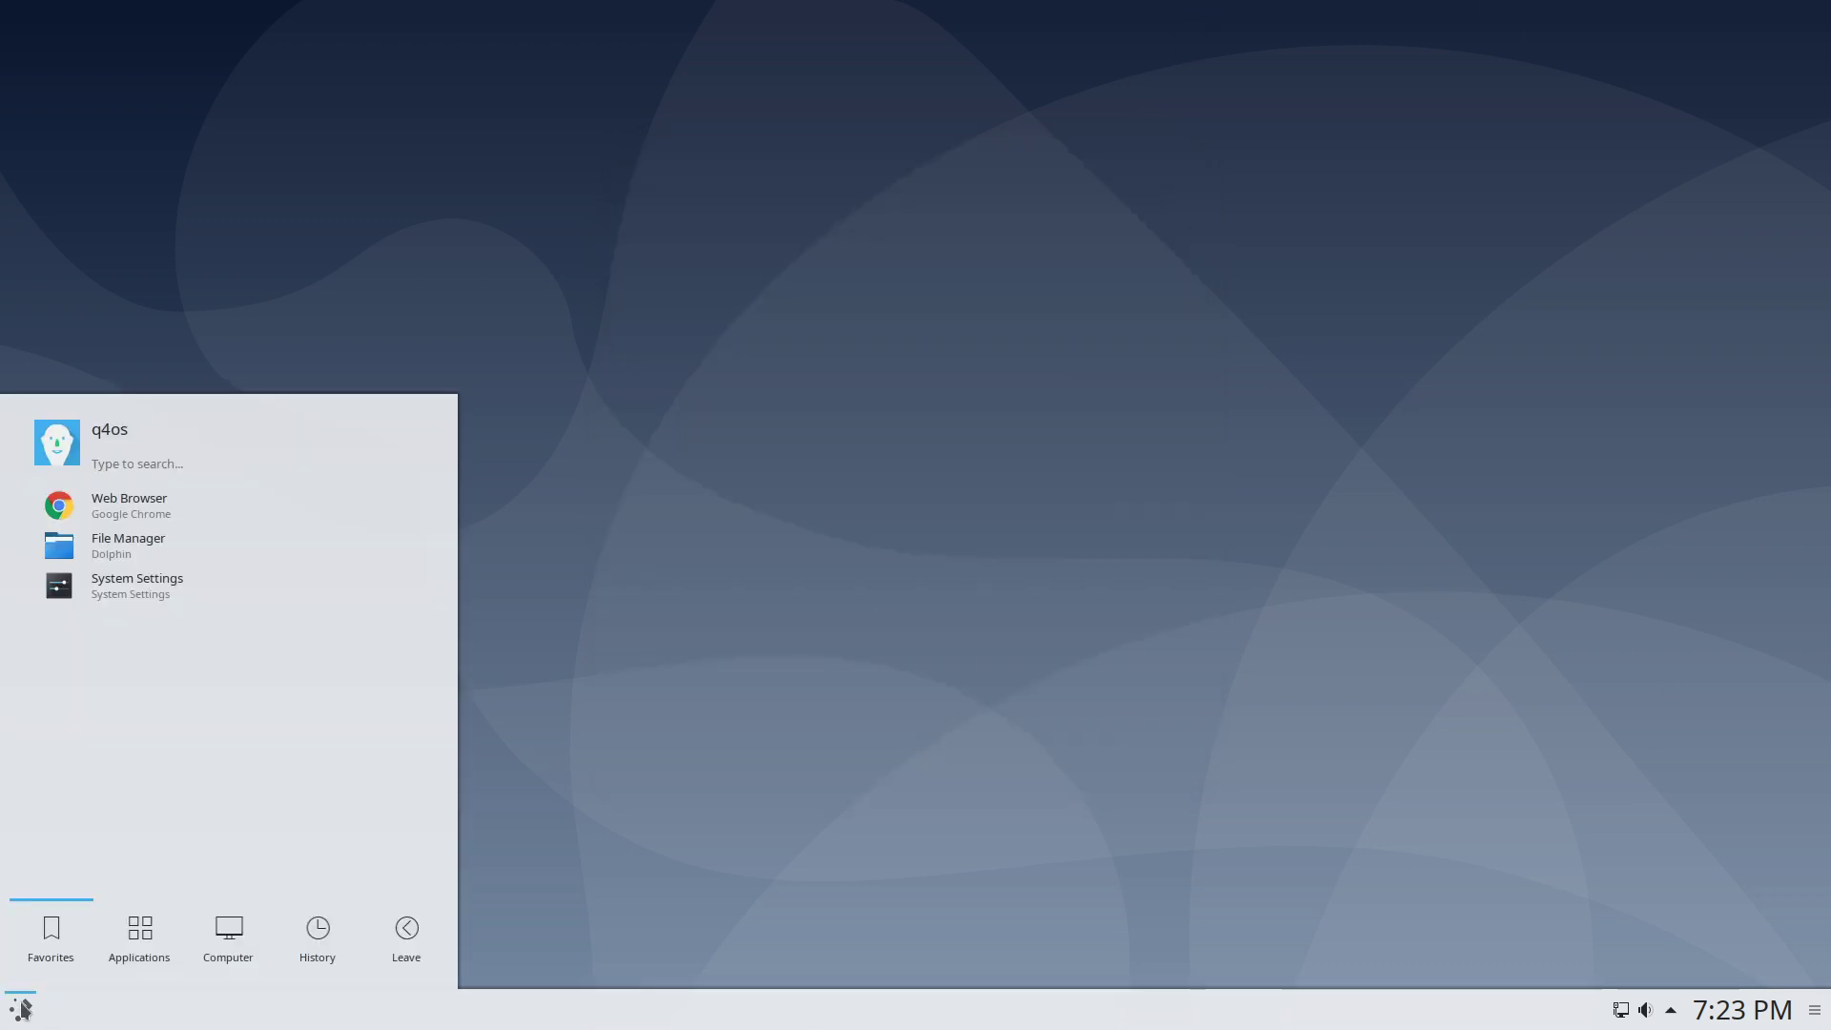
mouse_move(239, 938)
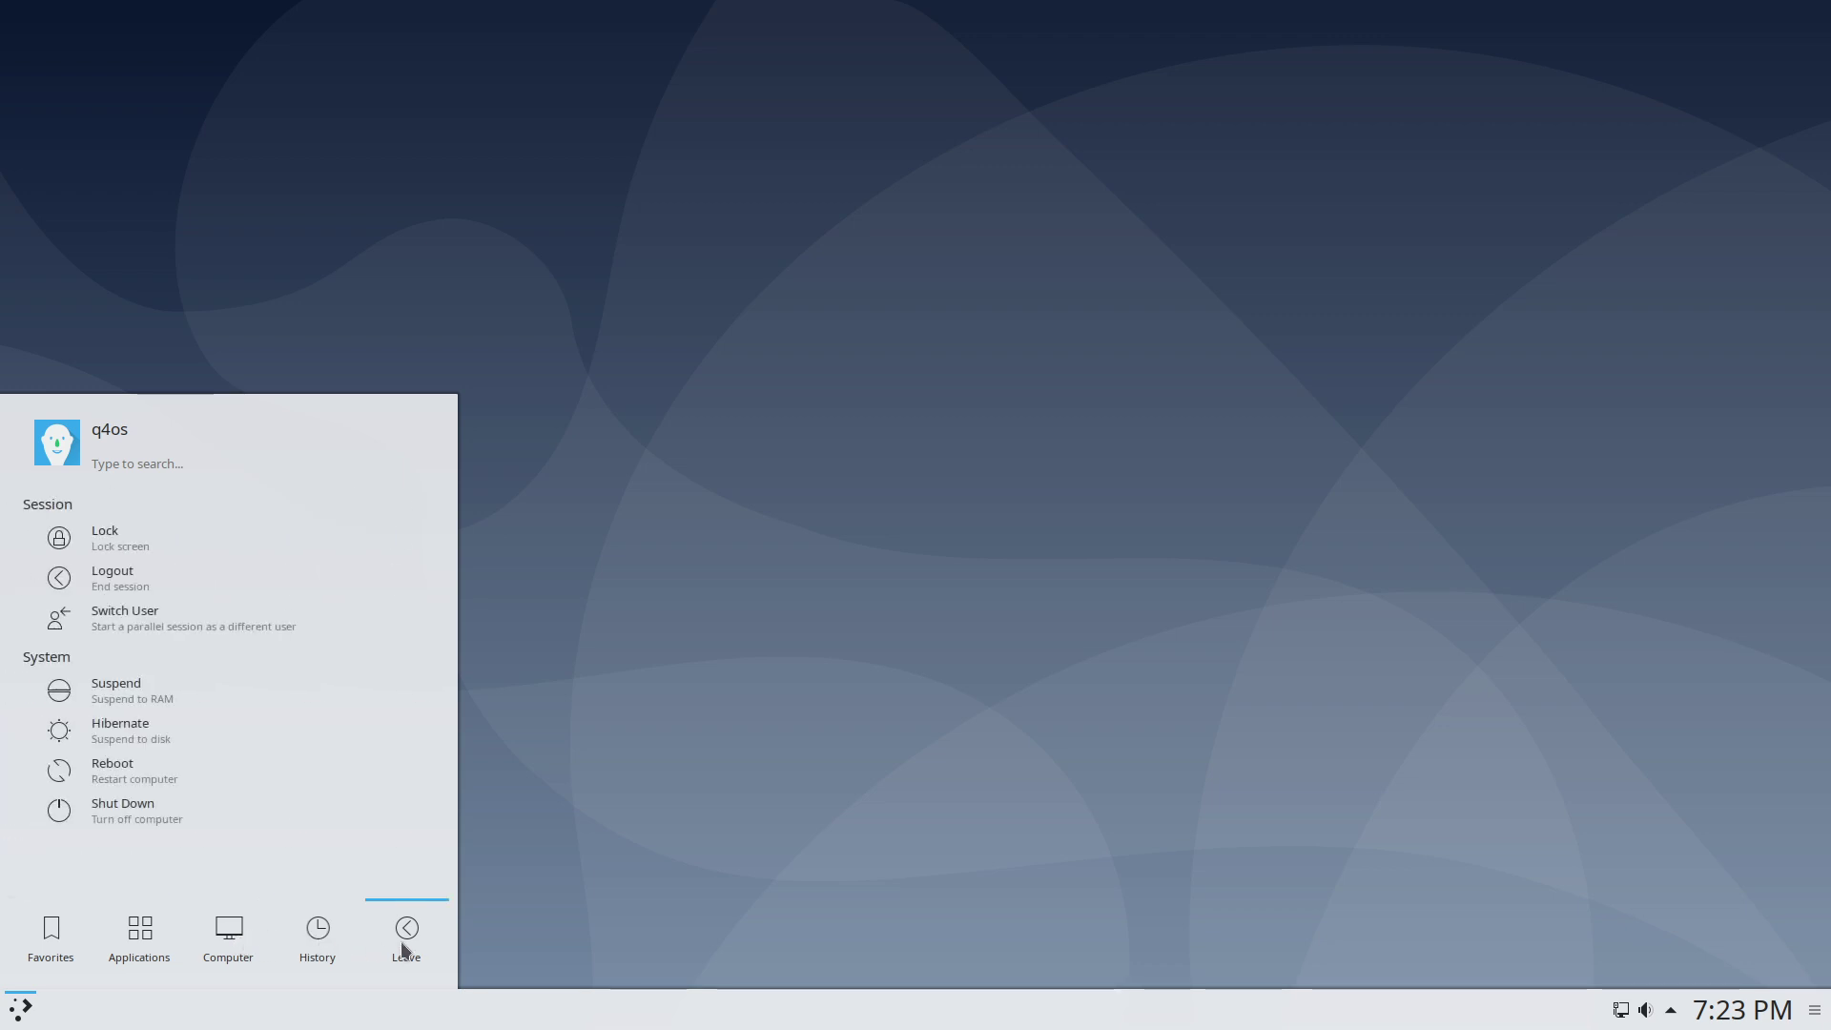
mouse_move(29, 930)
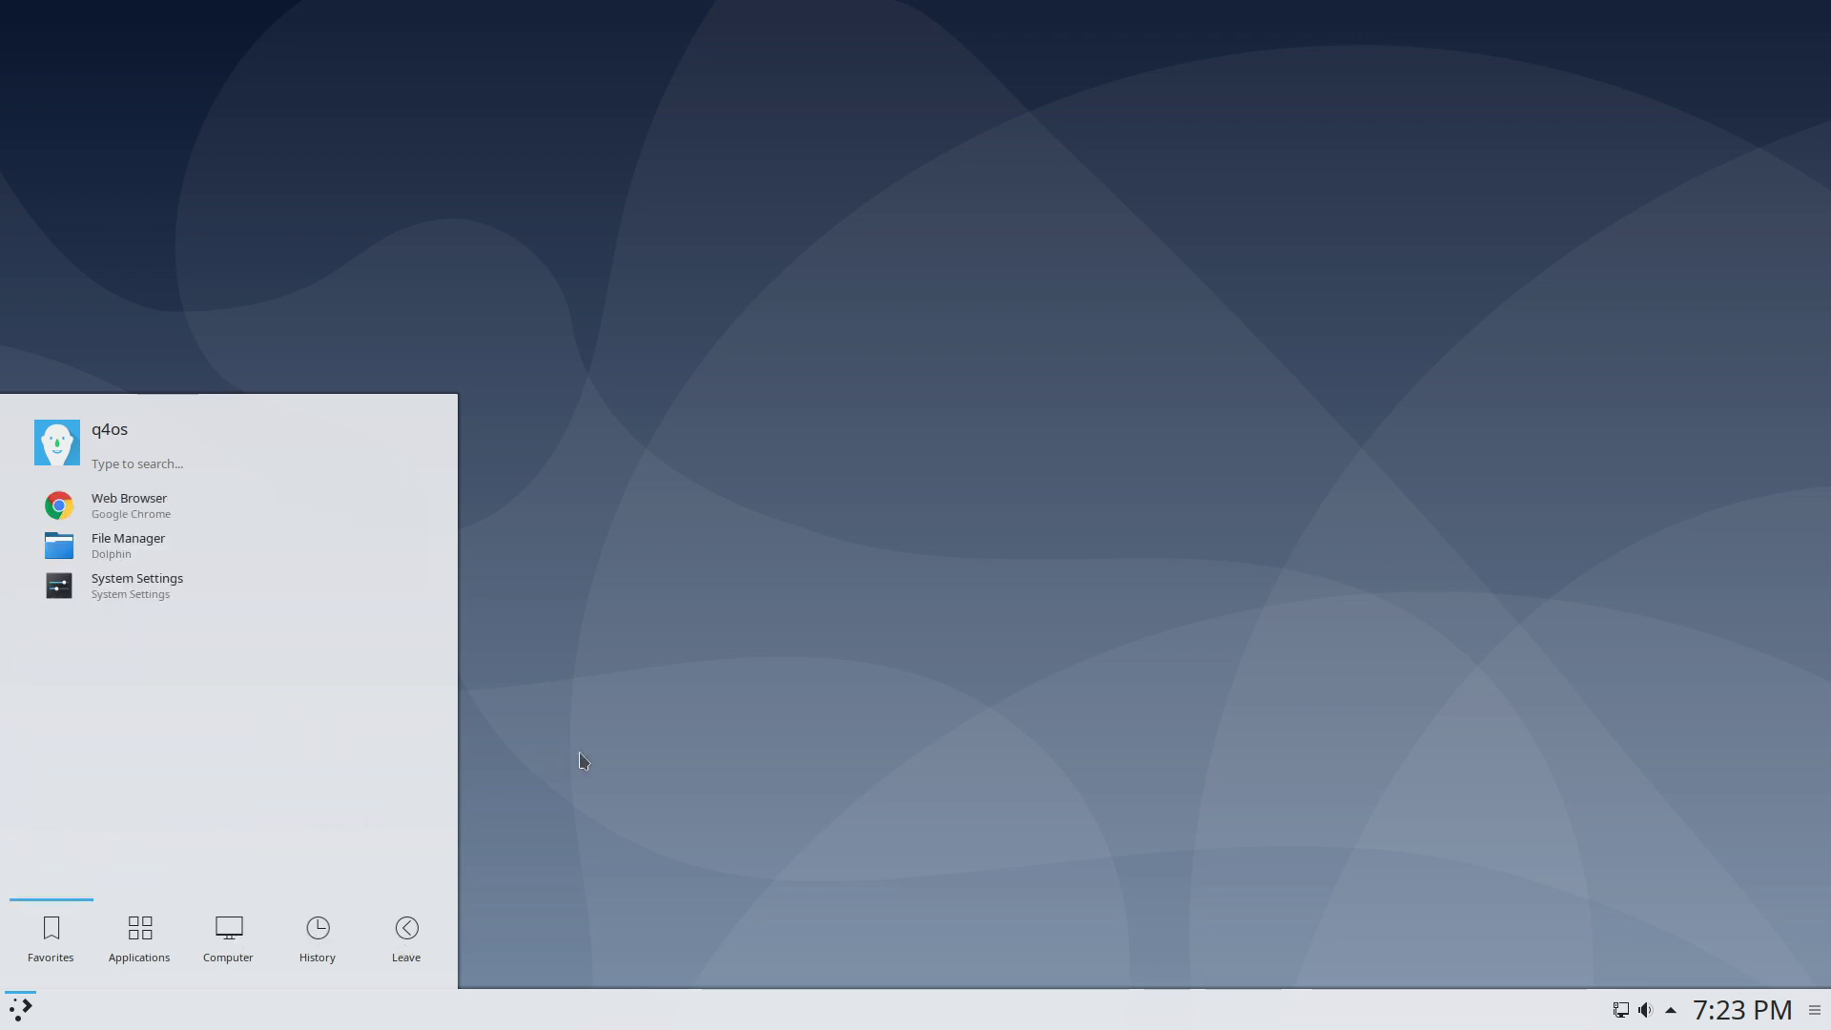
click(788, 717)
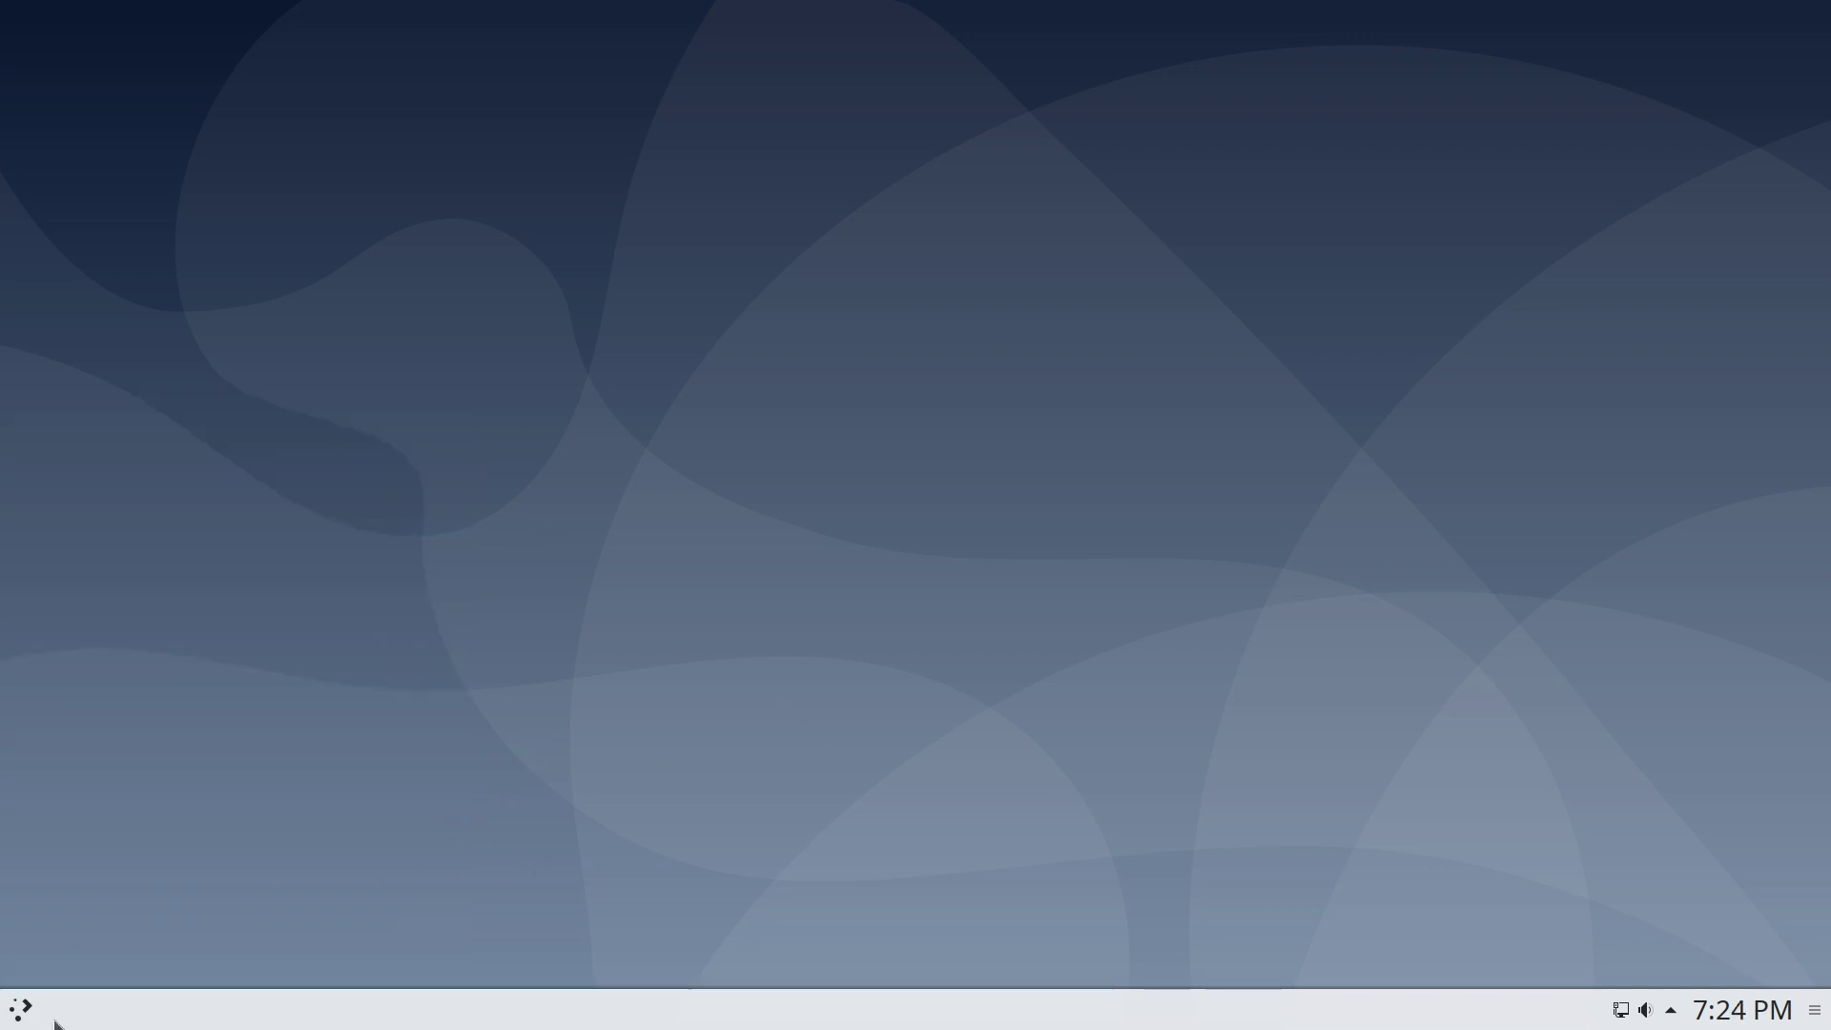
- Shut down the computer from the start menu's Leave options and confirm the shutdown
click(20, 1011)
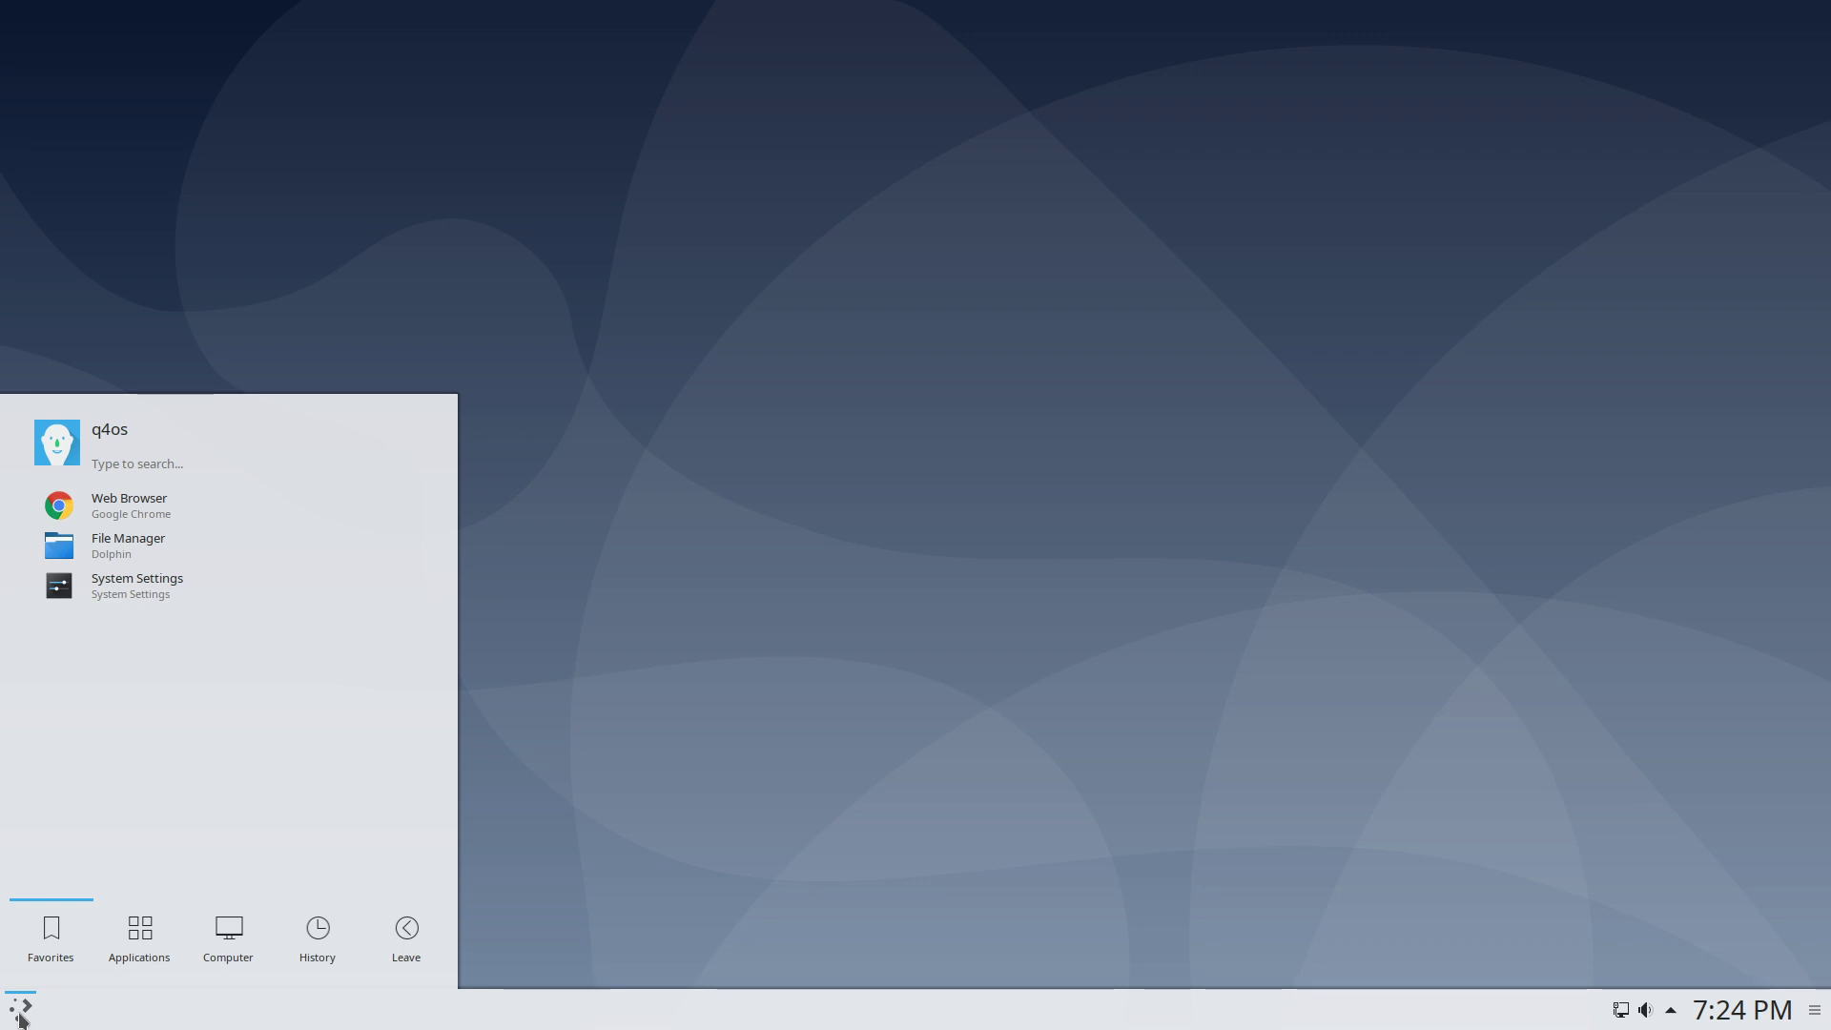
mouse_move(408, 937)
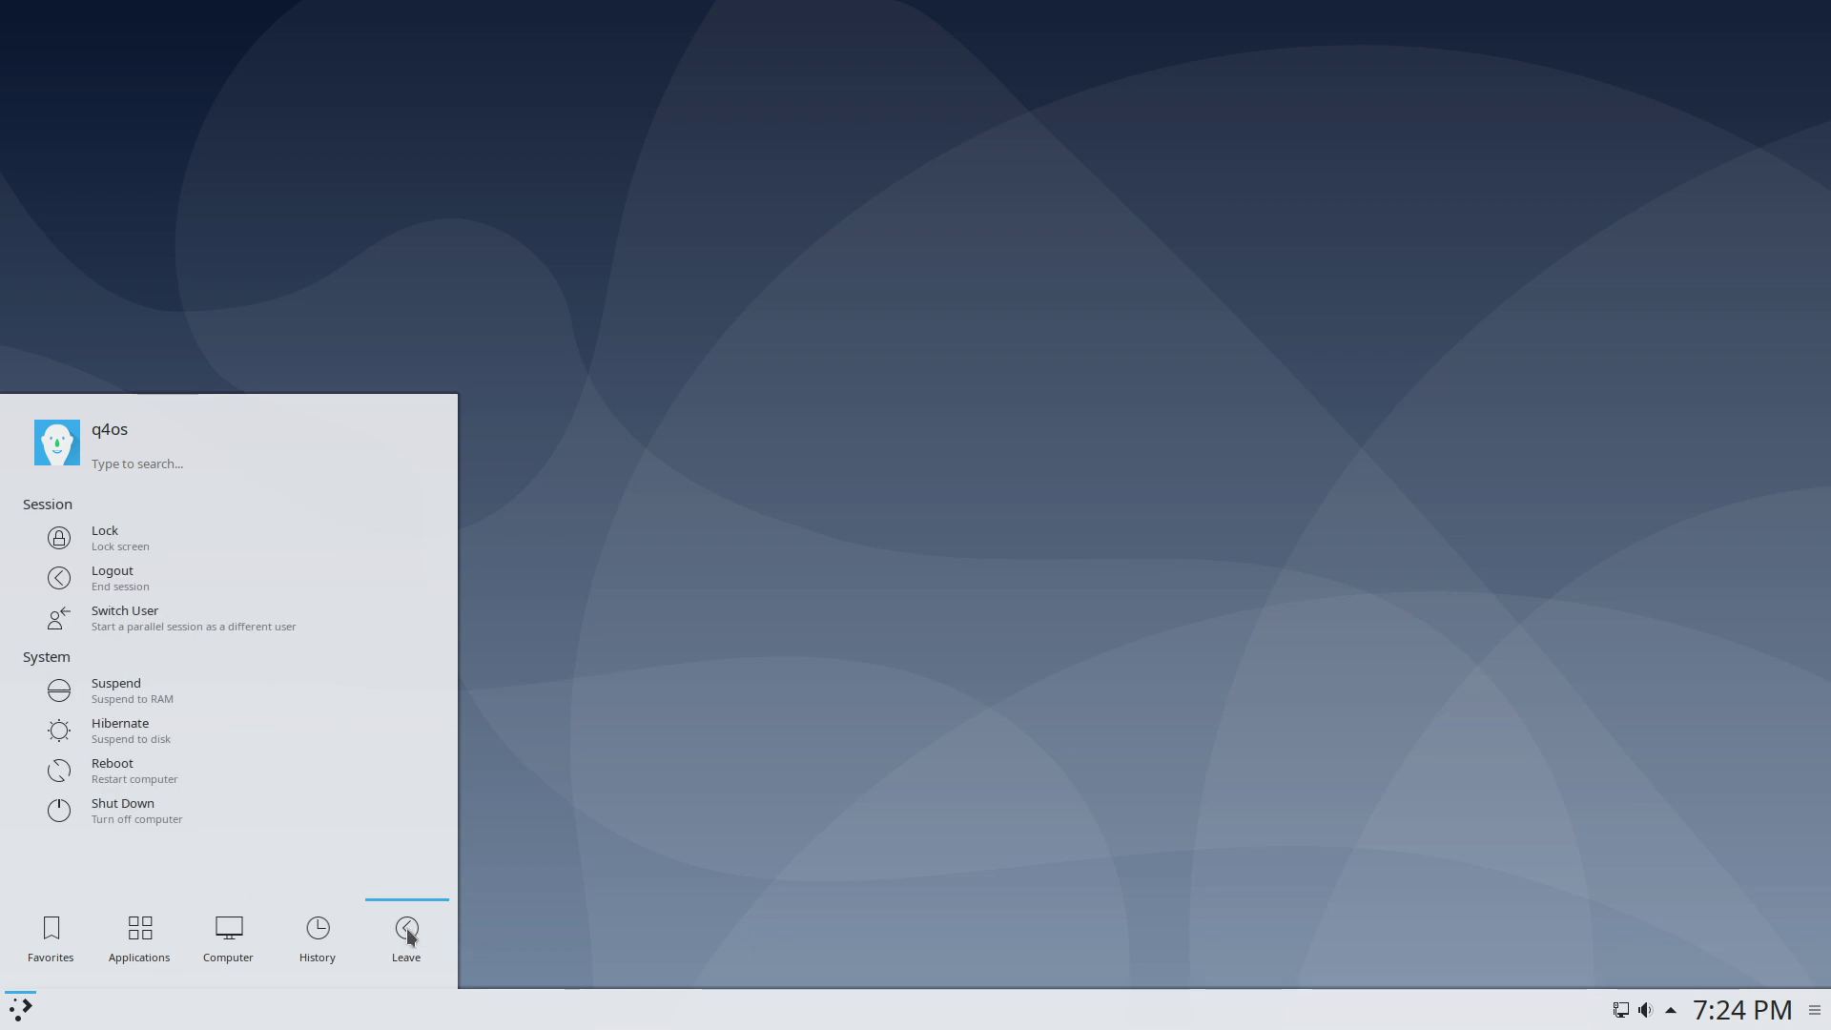
click(138, 817)
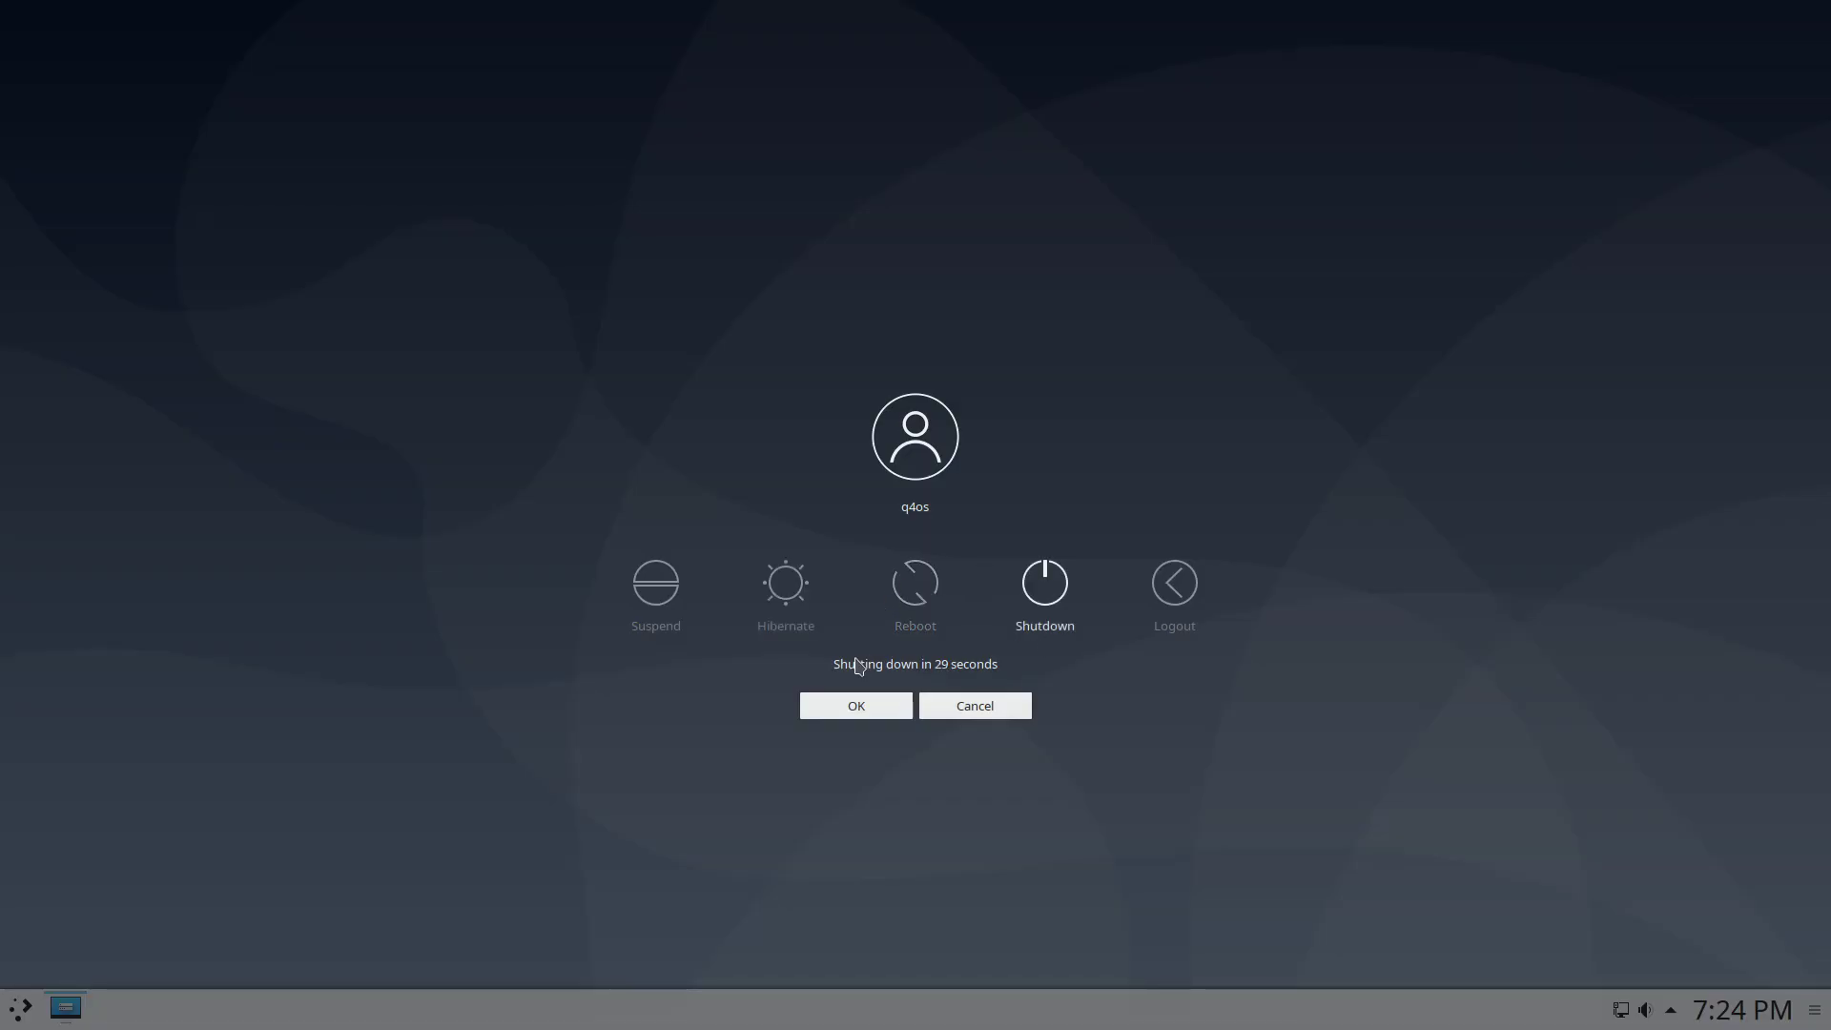
click(1041, 600)
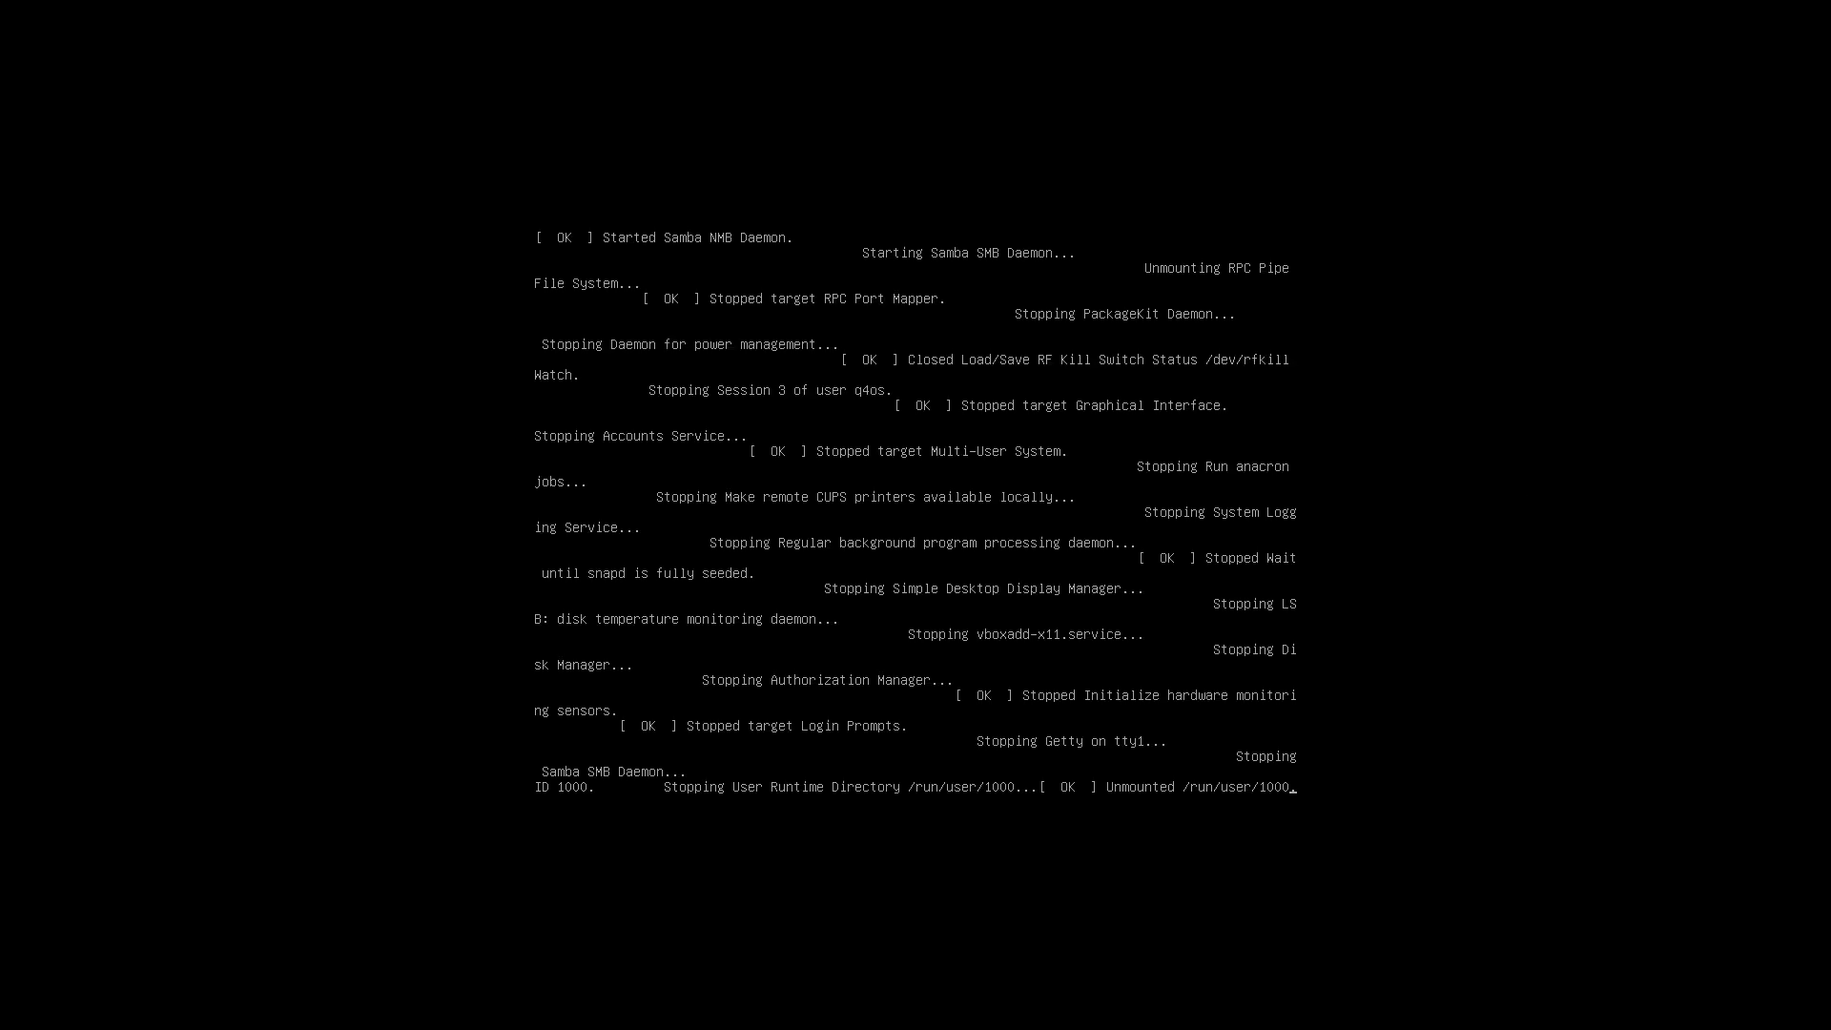
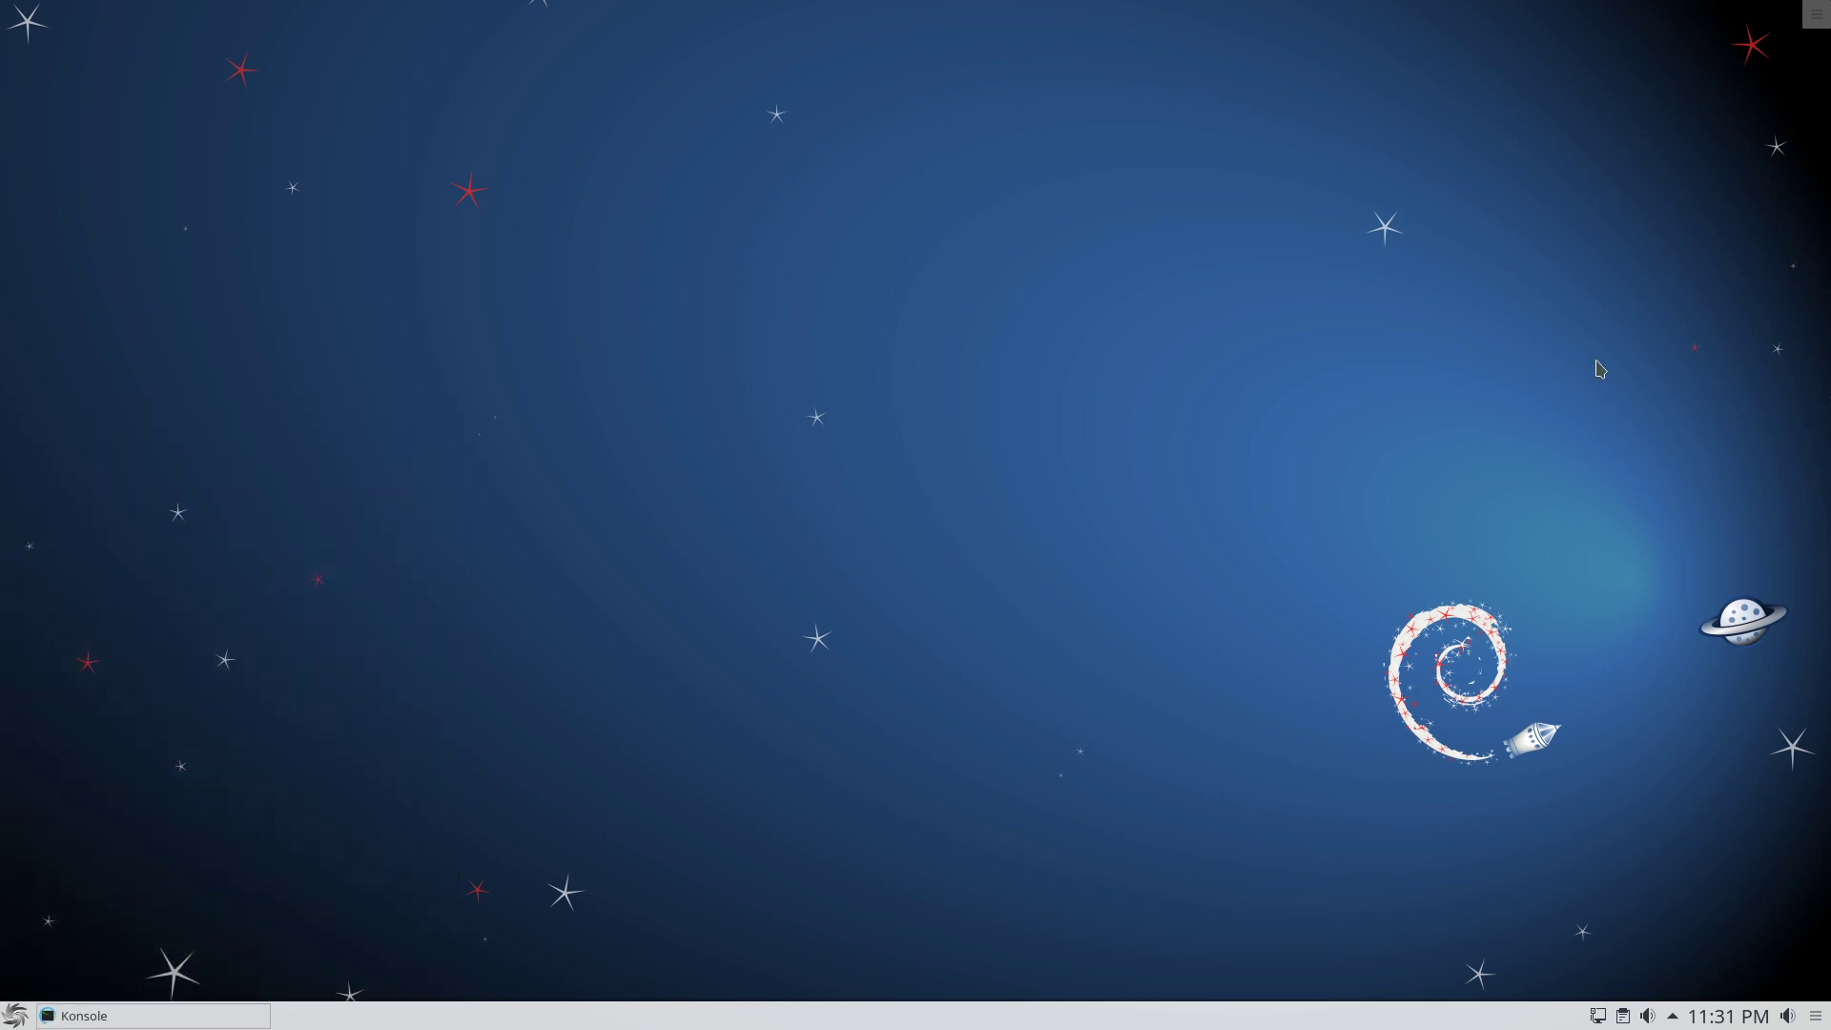
- Move the Konsole window on the SparkyLinux desktop towards the middle of the screen and try to run htop
drag(455, 13, 1025, 183)
text(htop)
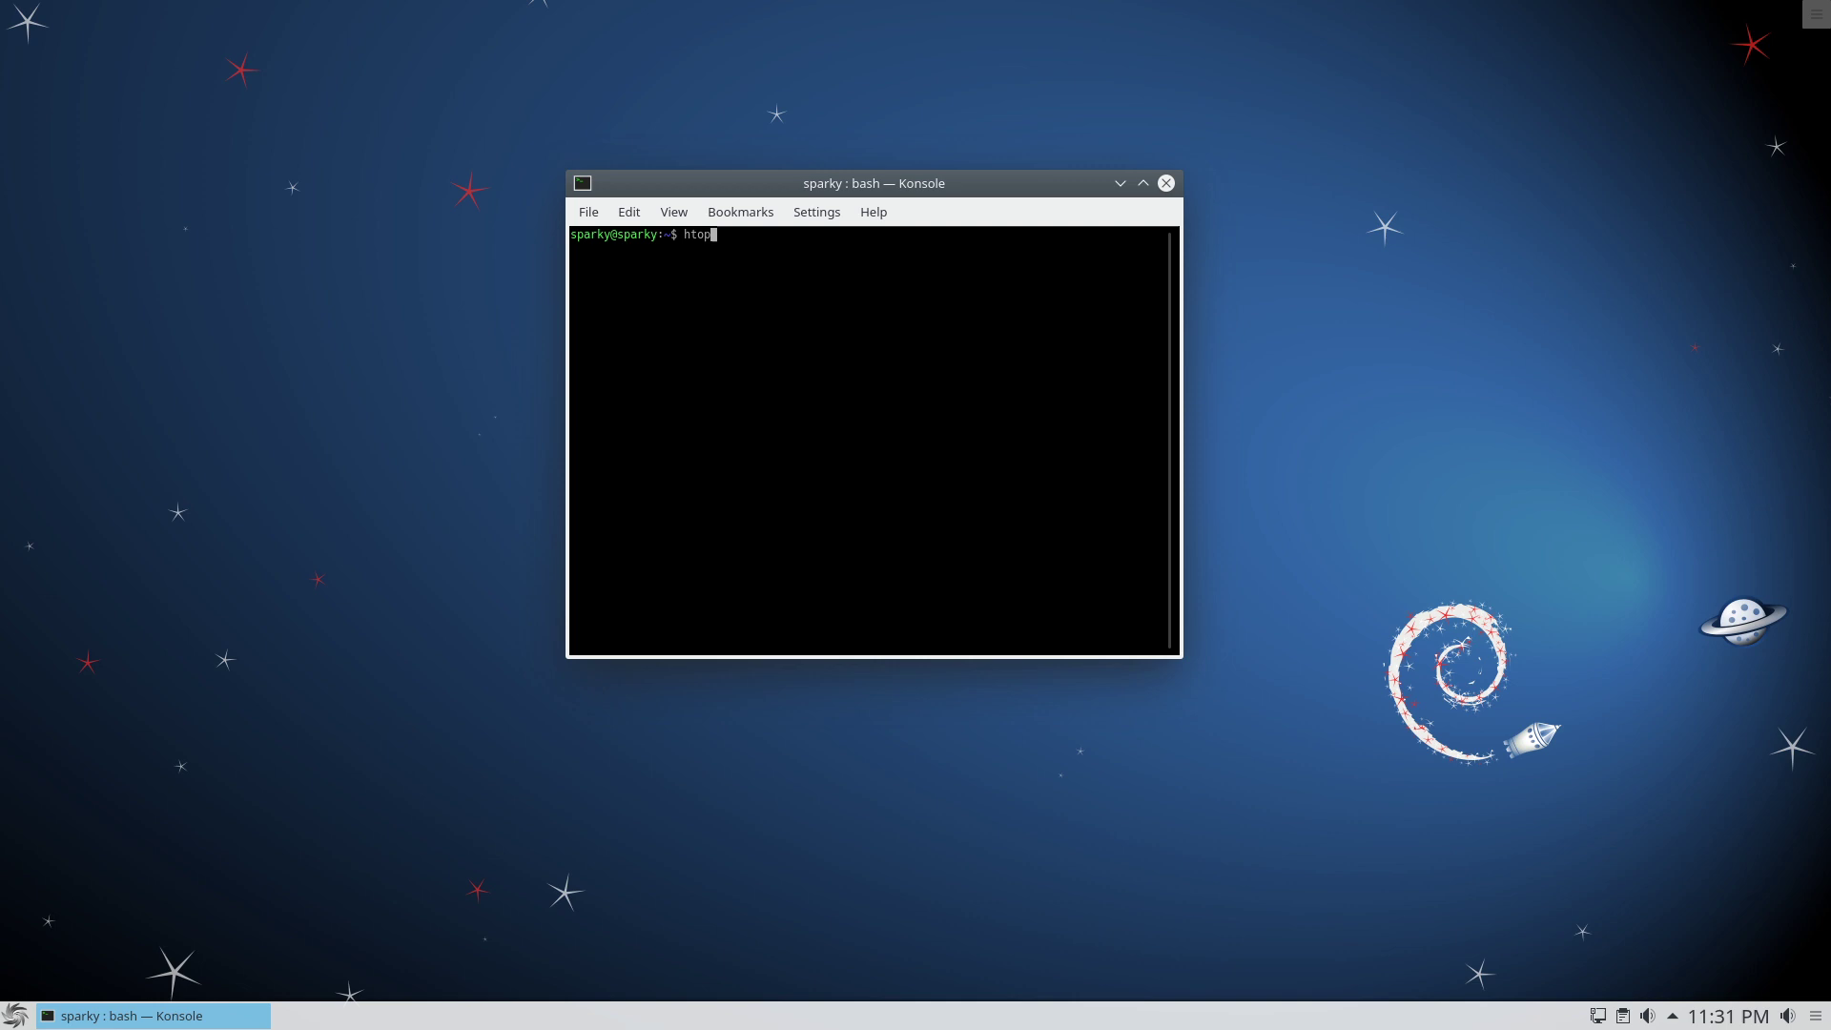
key(Return)
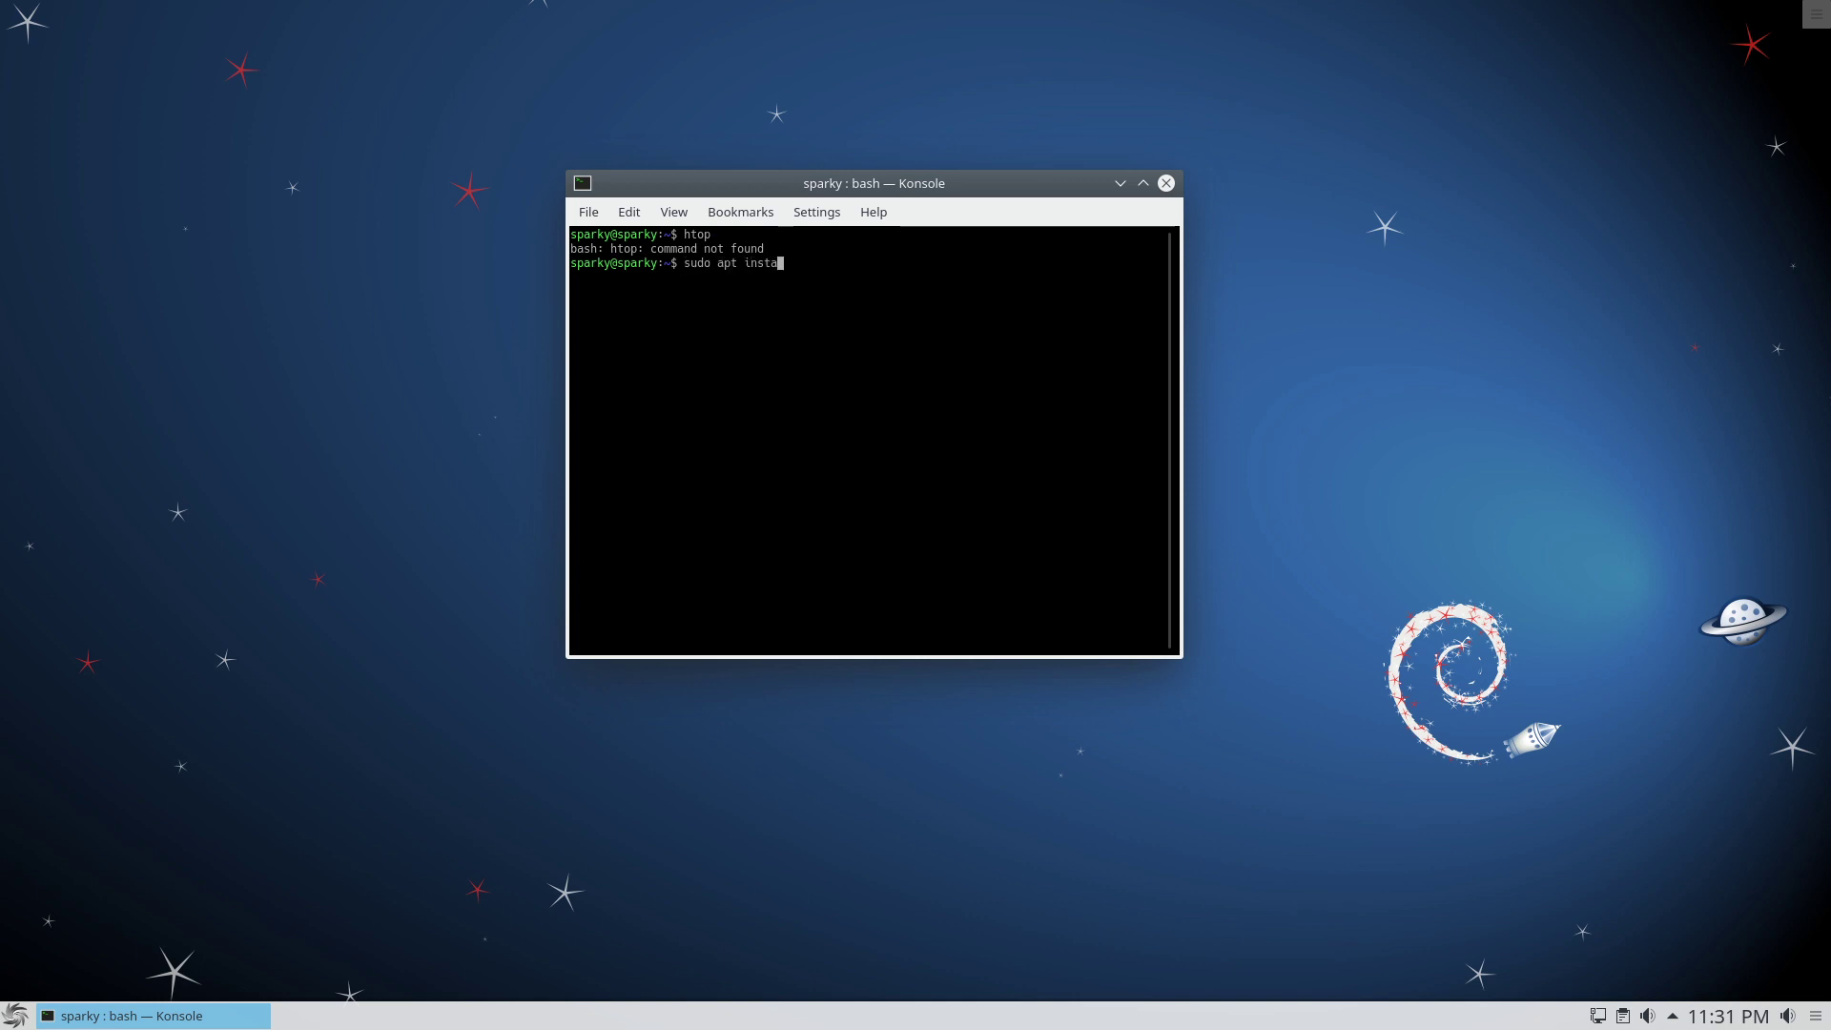
- Install the htop package with "sudo apt install htop", entering the account password when asked
text(sudo apt install htop)
key(Return)
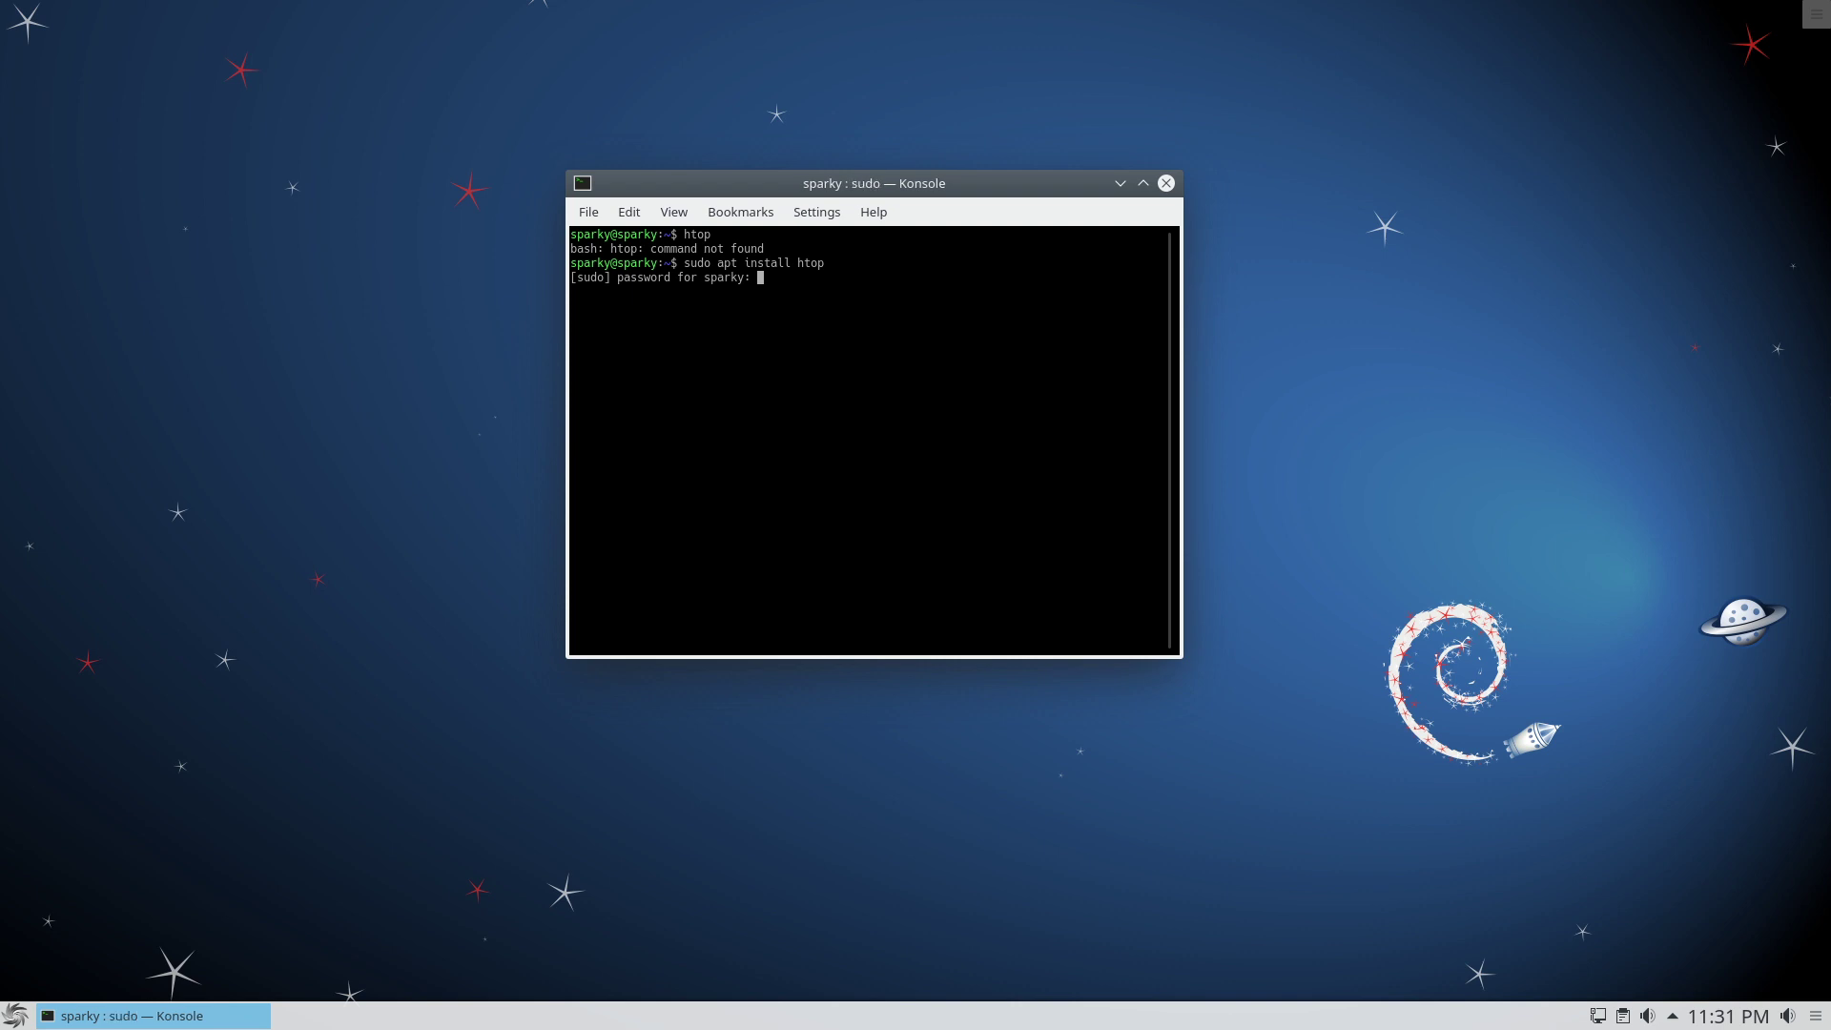
key(Return)
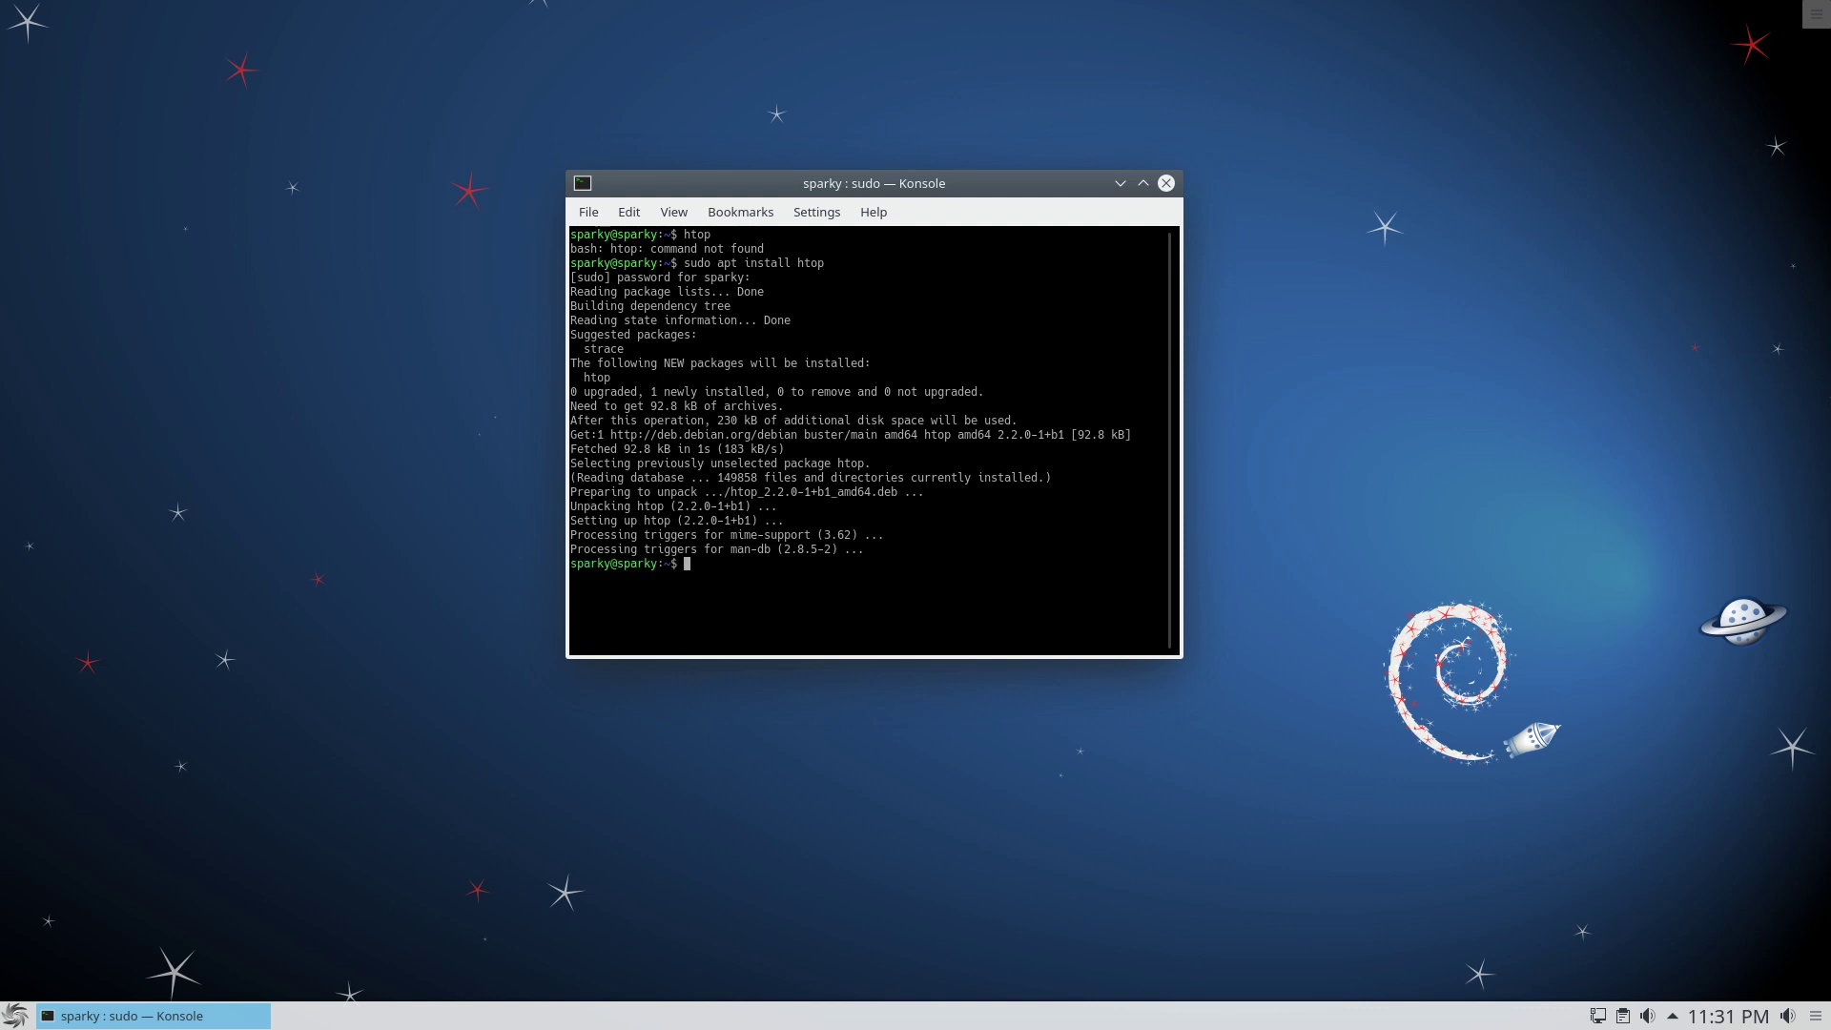
- Check the resource usage with htop, suspend it, and query the kernel release with "uname -r"
text(htop)
key(Return)
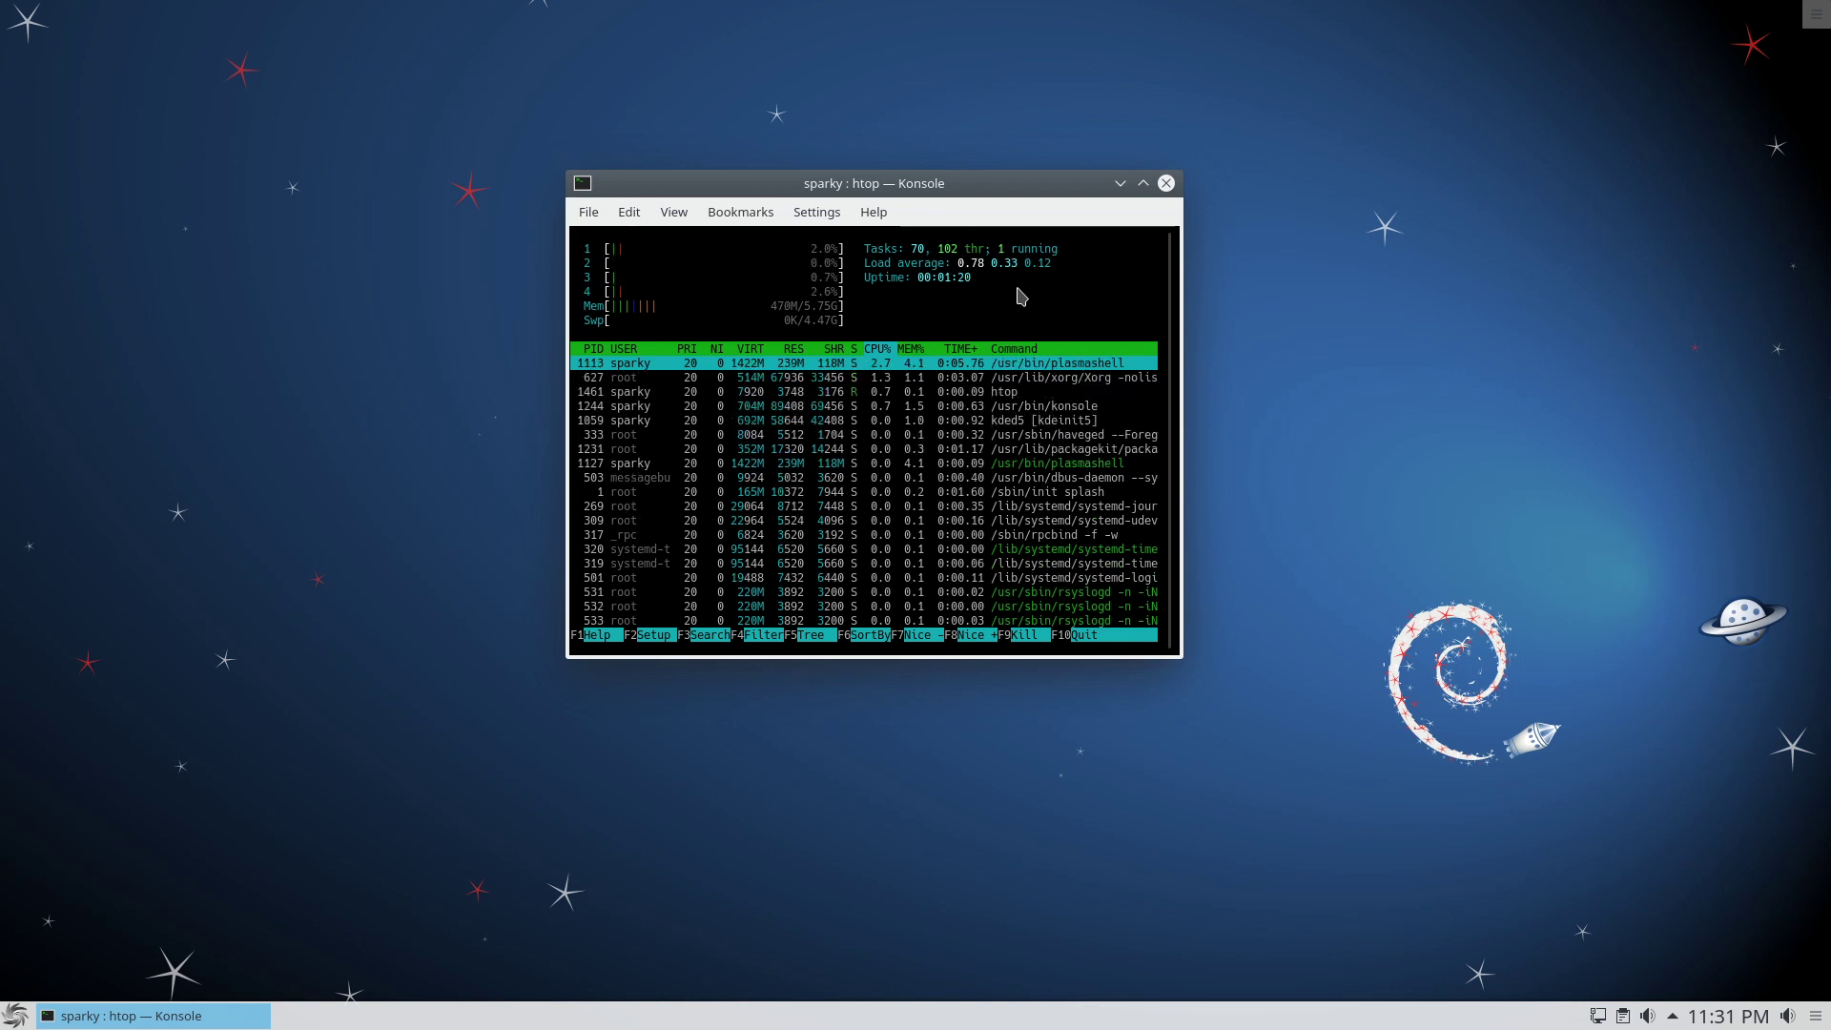
key(ctrl+z)
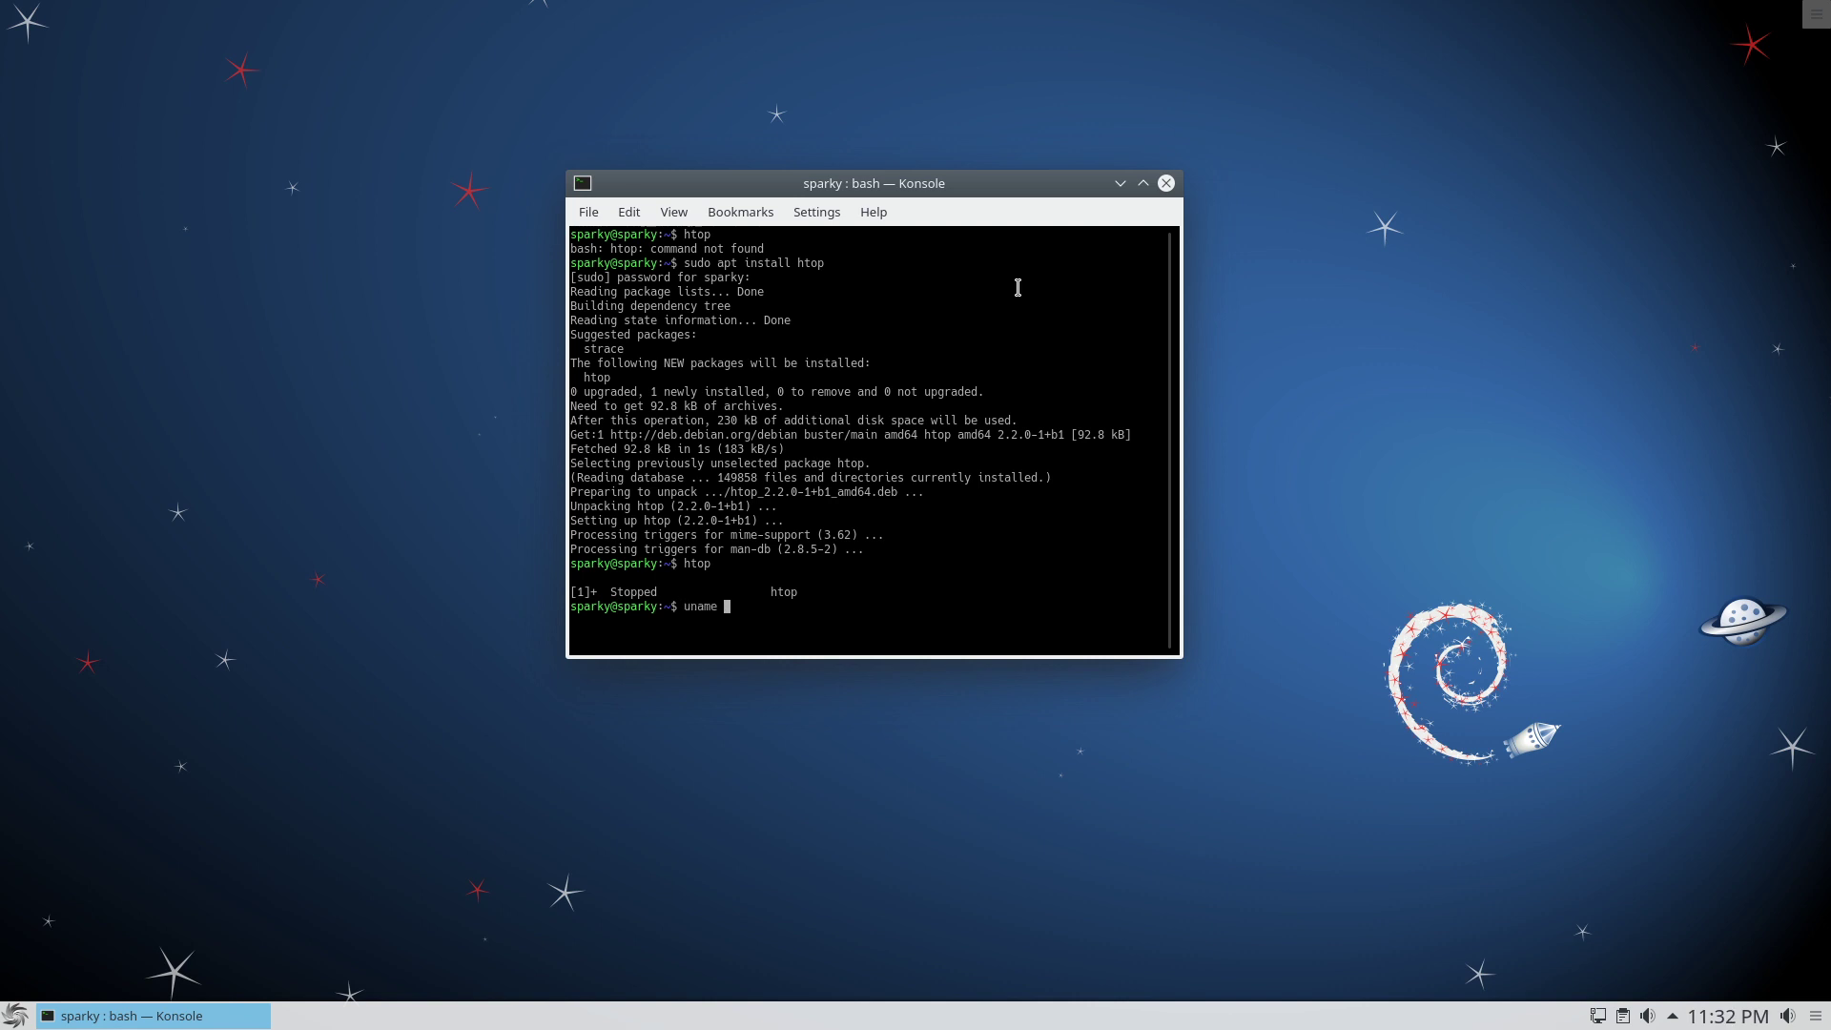
text(uname -r)
key(Return)
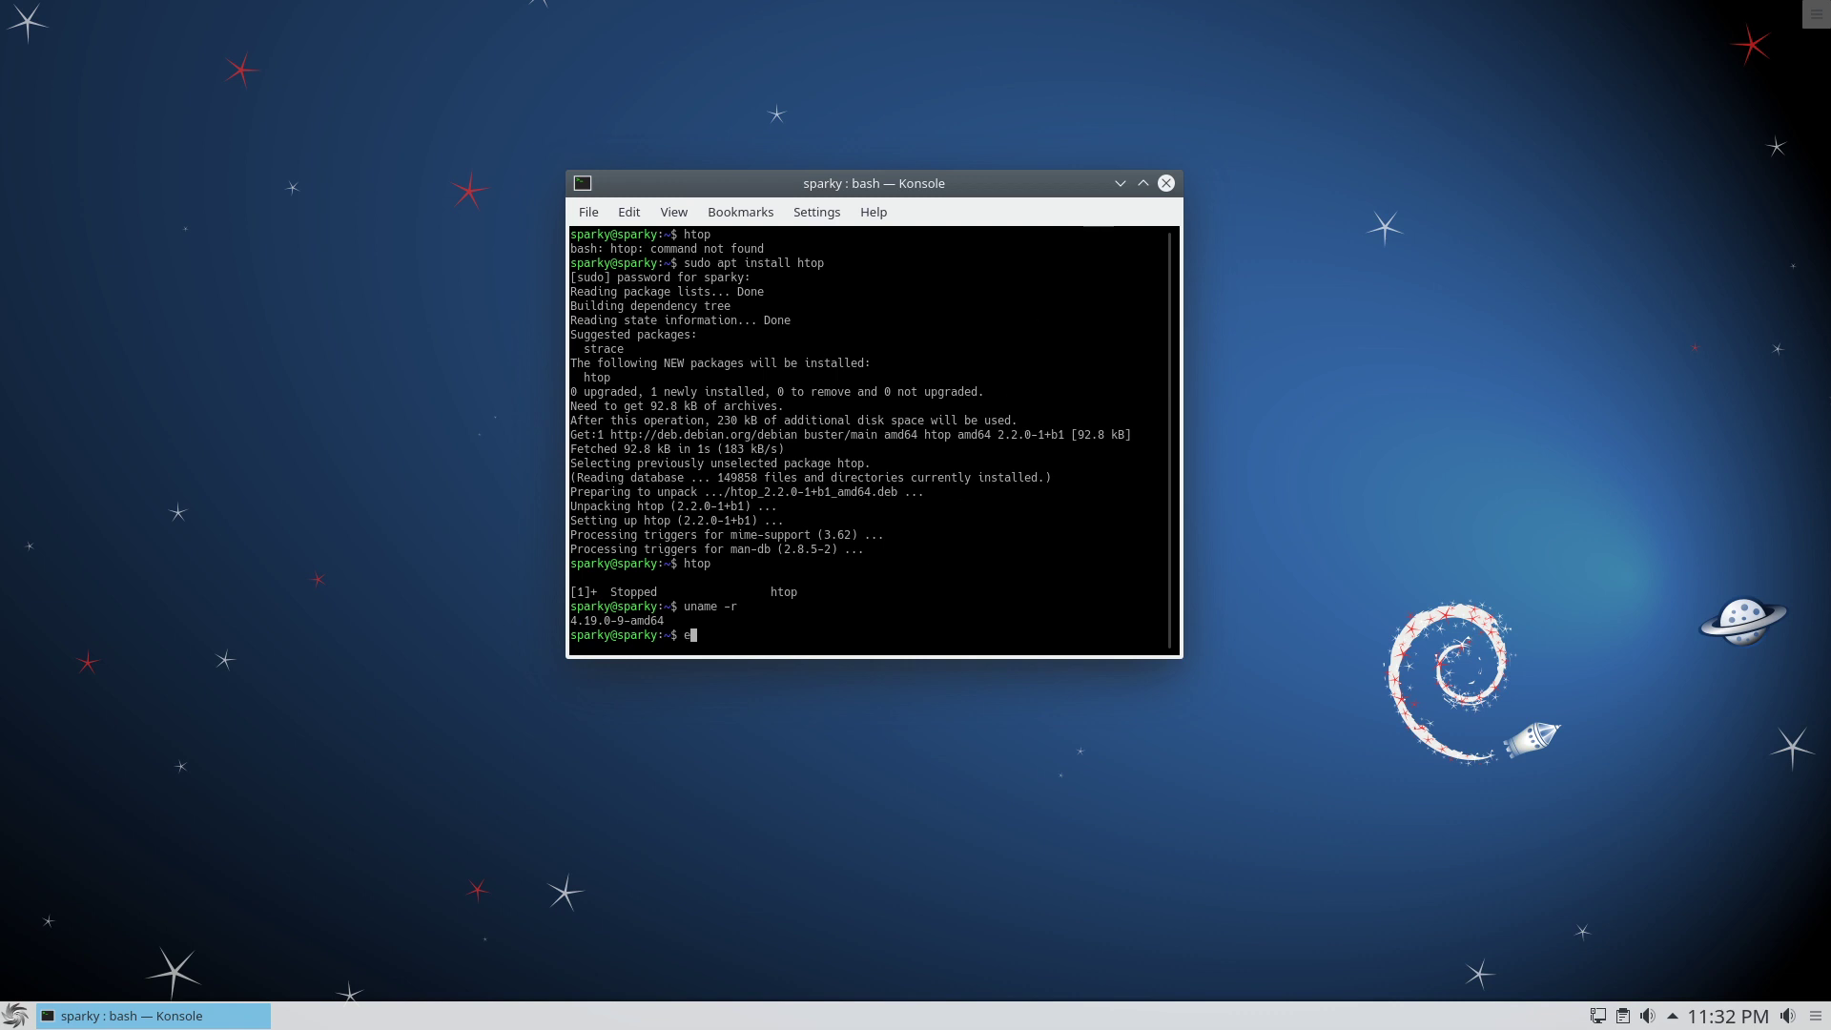
- Close the terminal session with the exit command, repeating it to get past the stopped htop job
key(Return)
key(super)
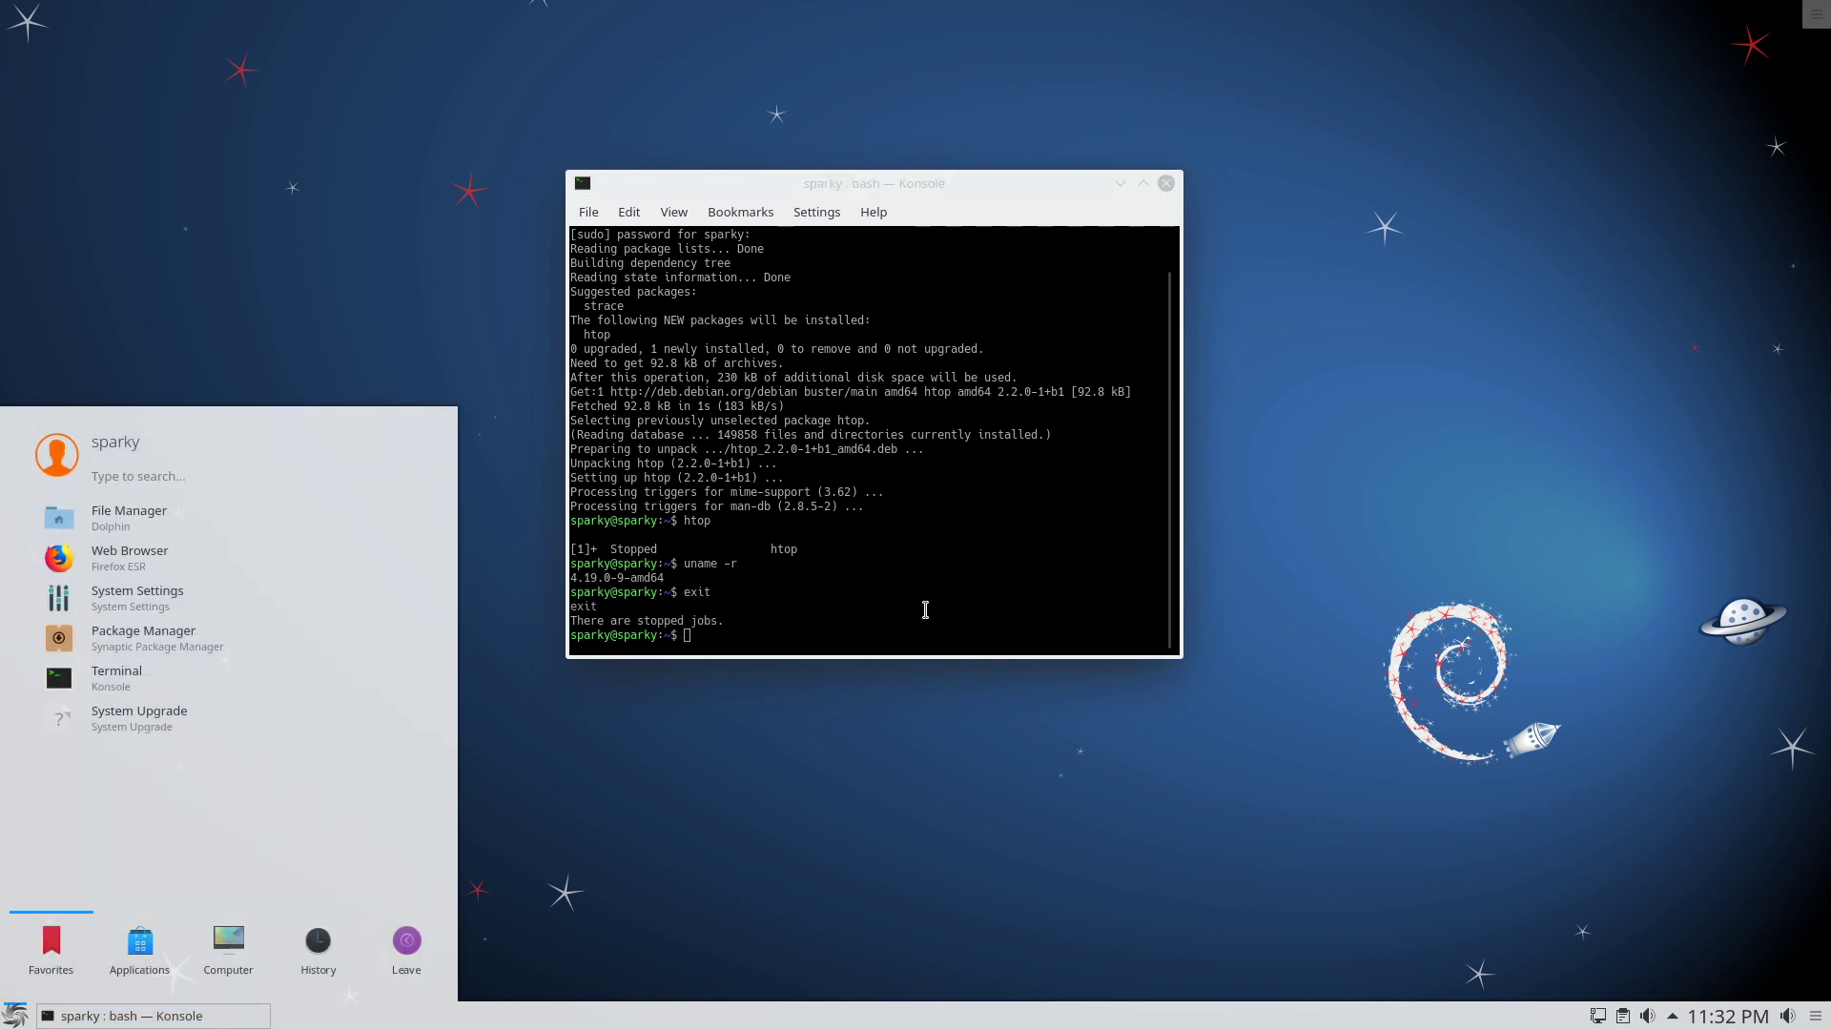
drag(615, 608, 801, 595)
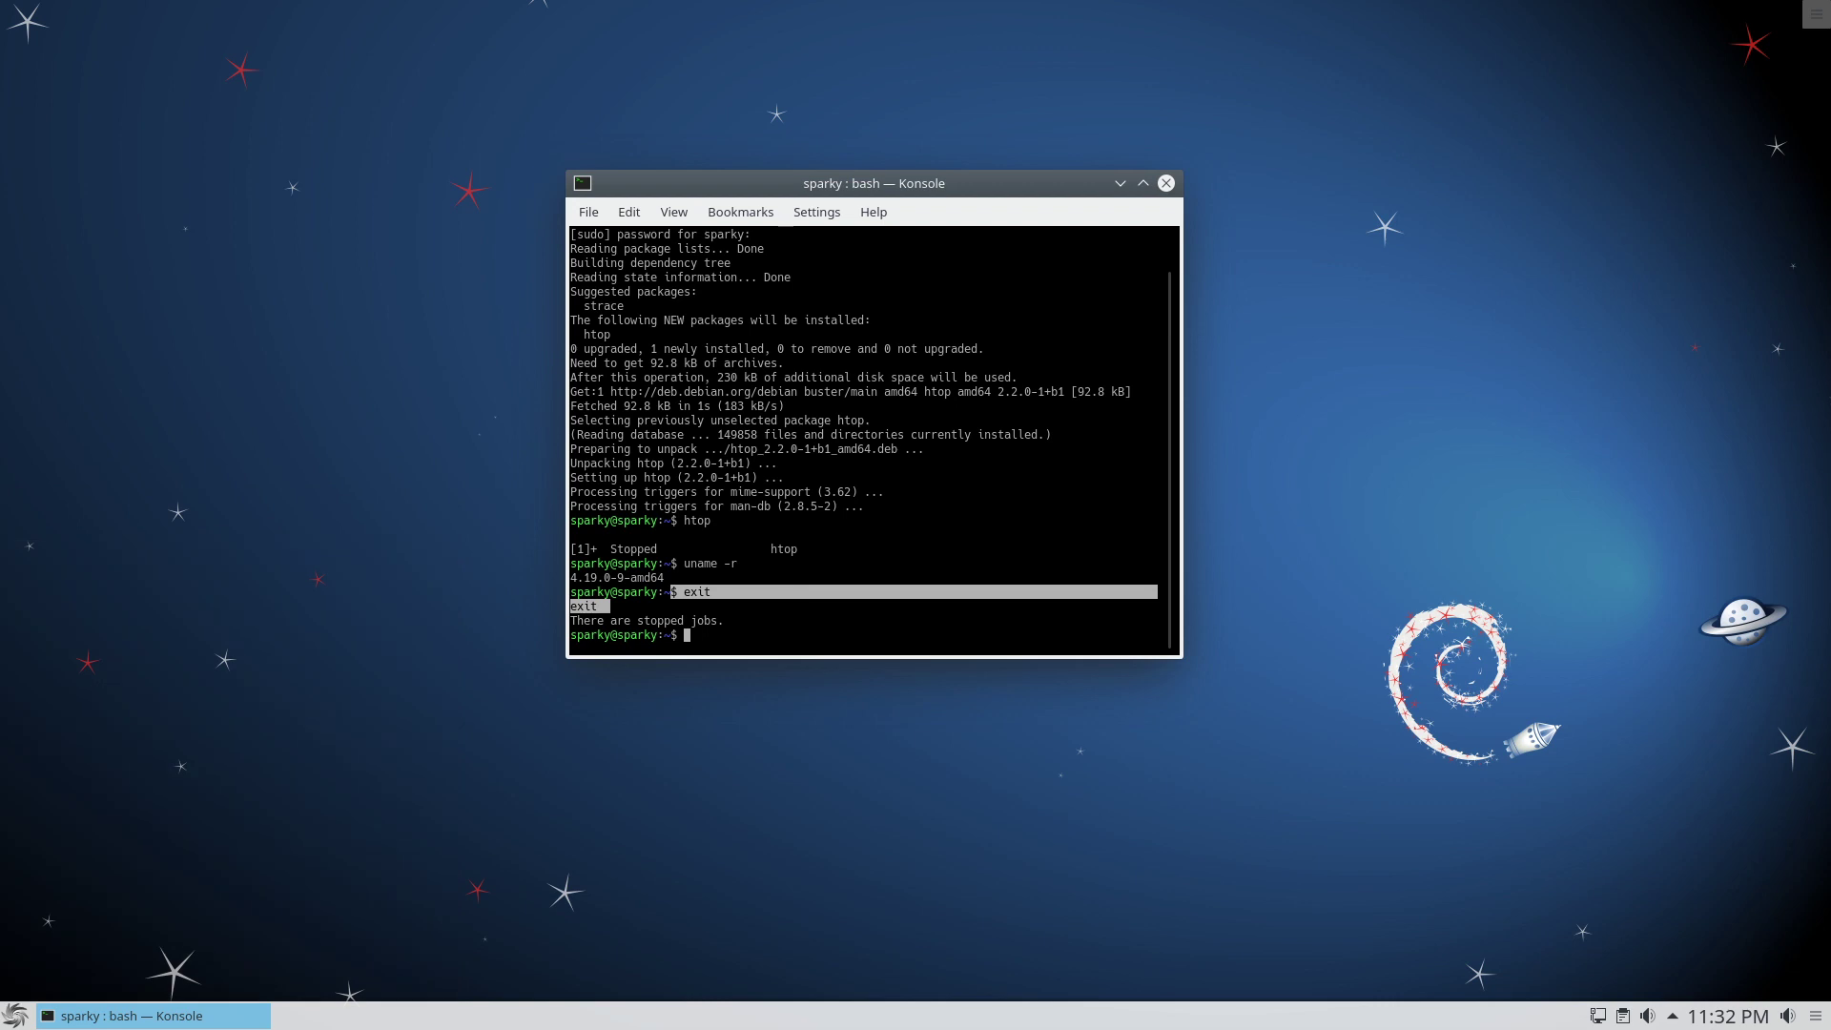
text(exit)
key(Return)
- Find About System by searching for "about", read the SparkyLinux version and hardware information, and close the window
key(super)
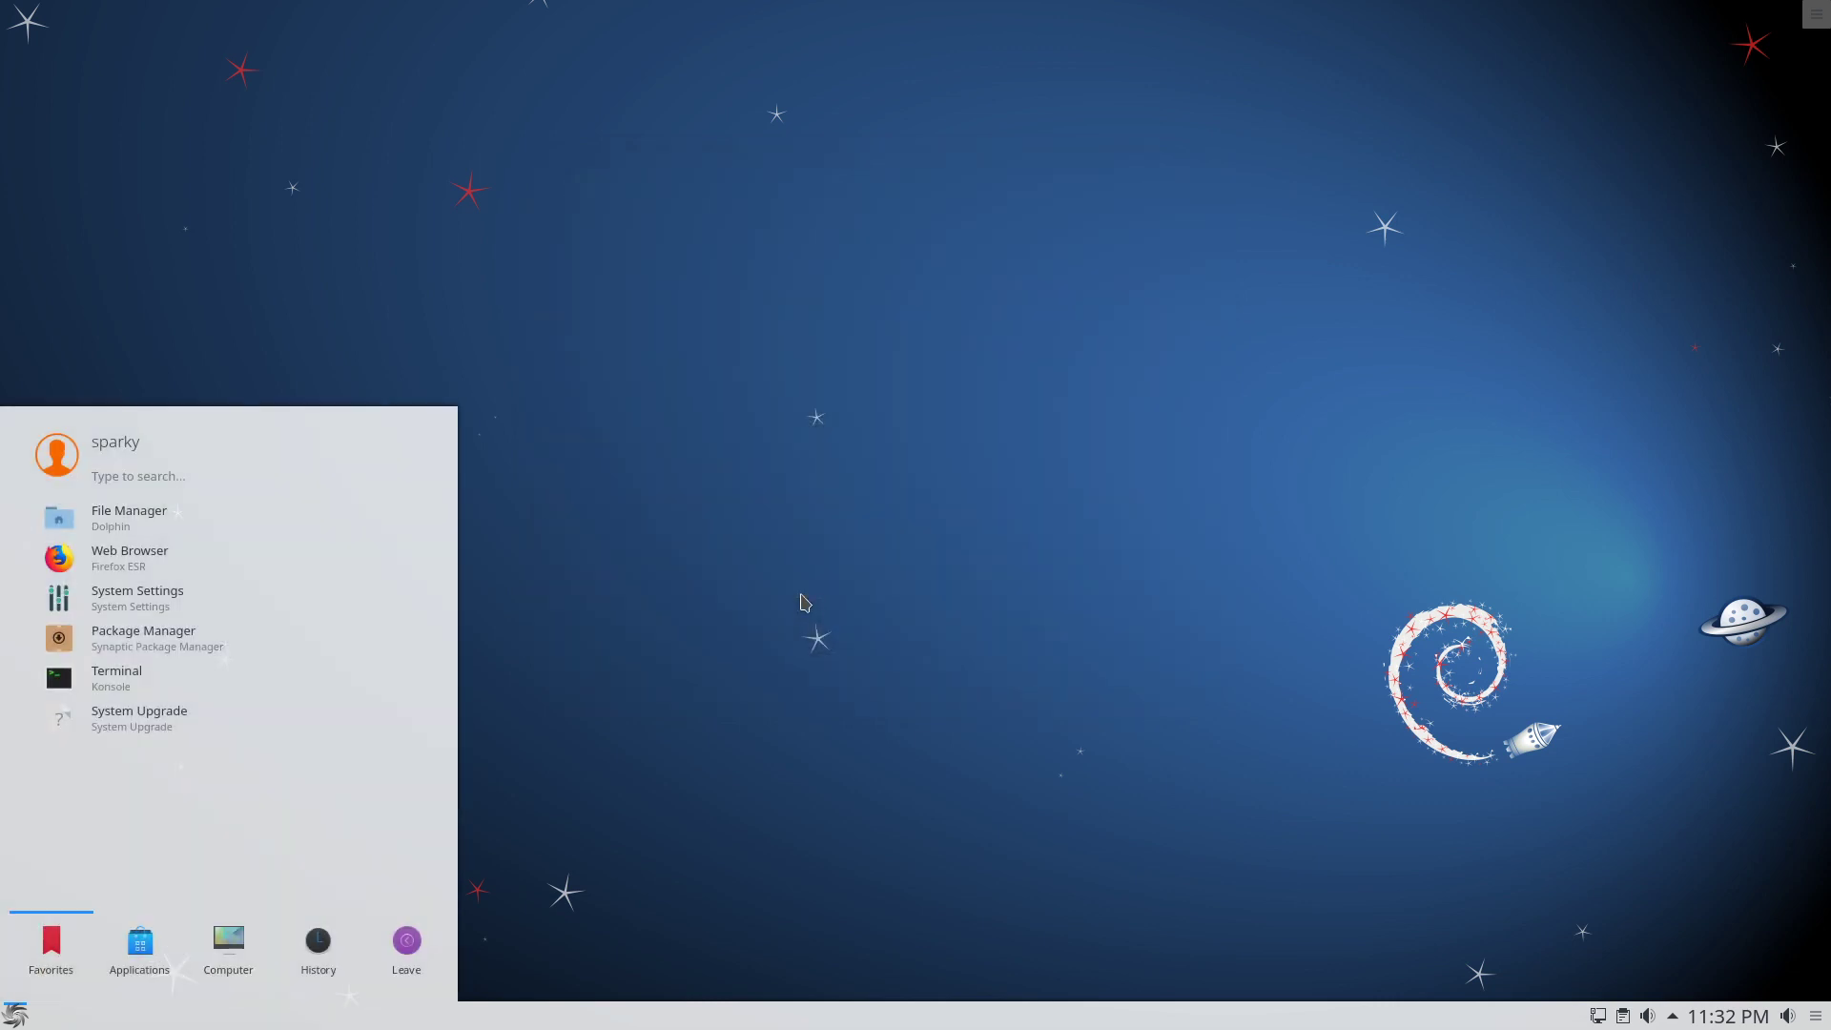
text(about)
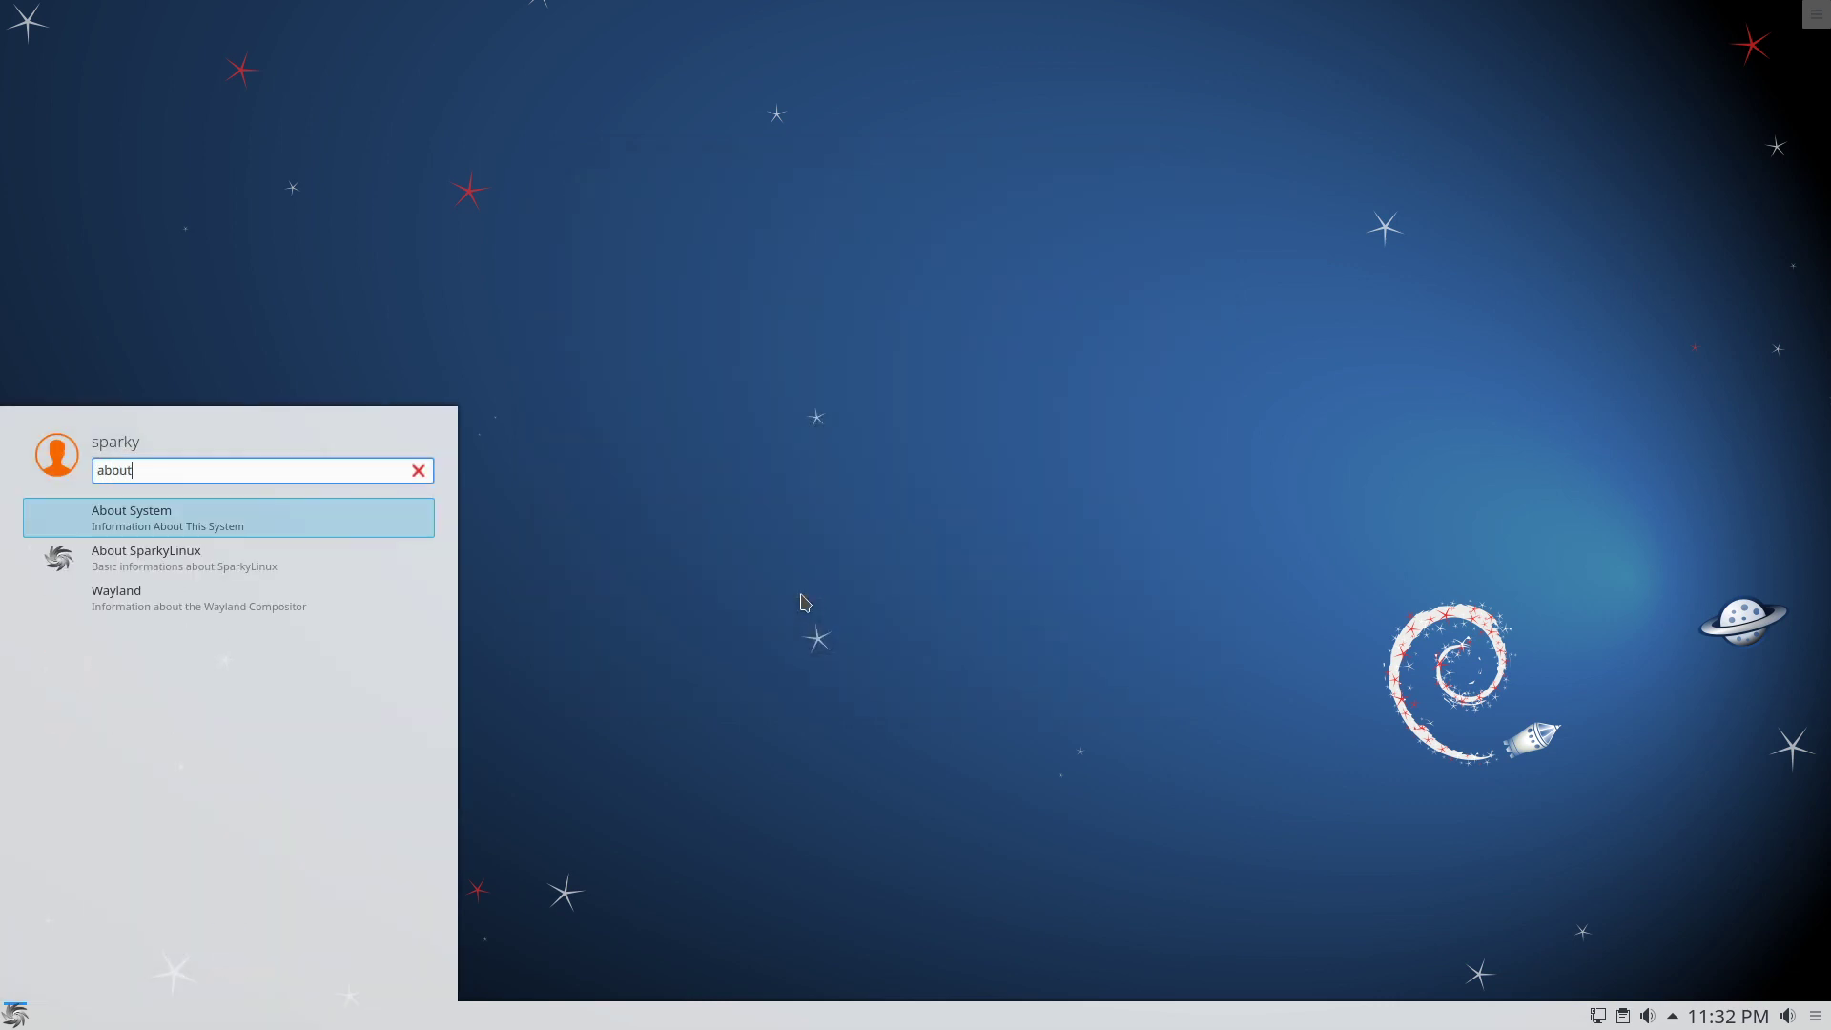
click(159, 522)
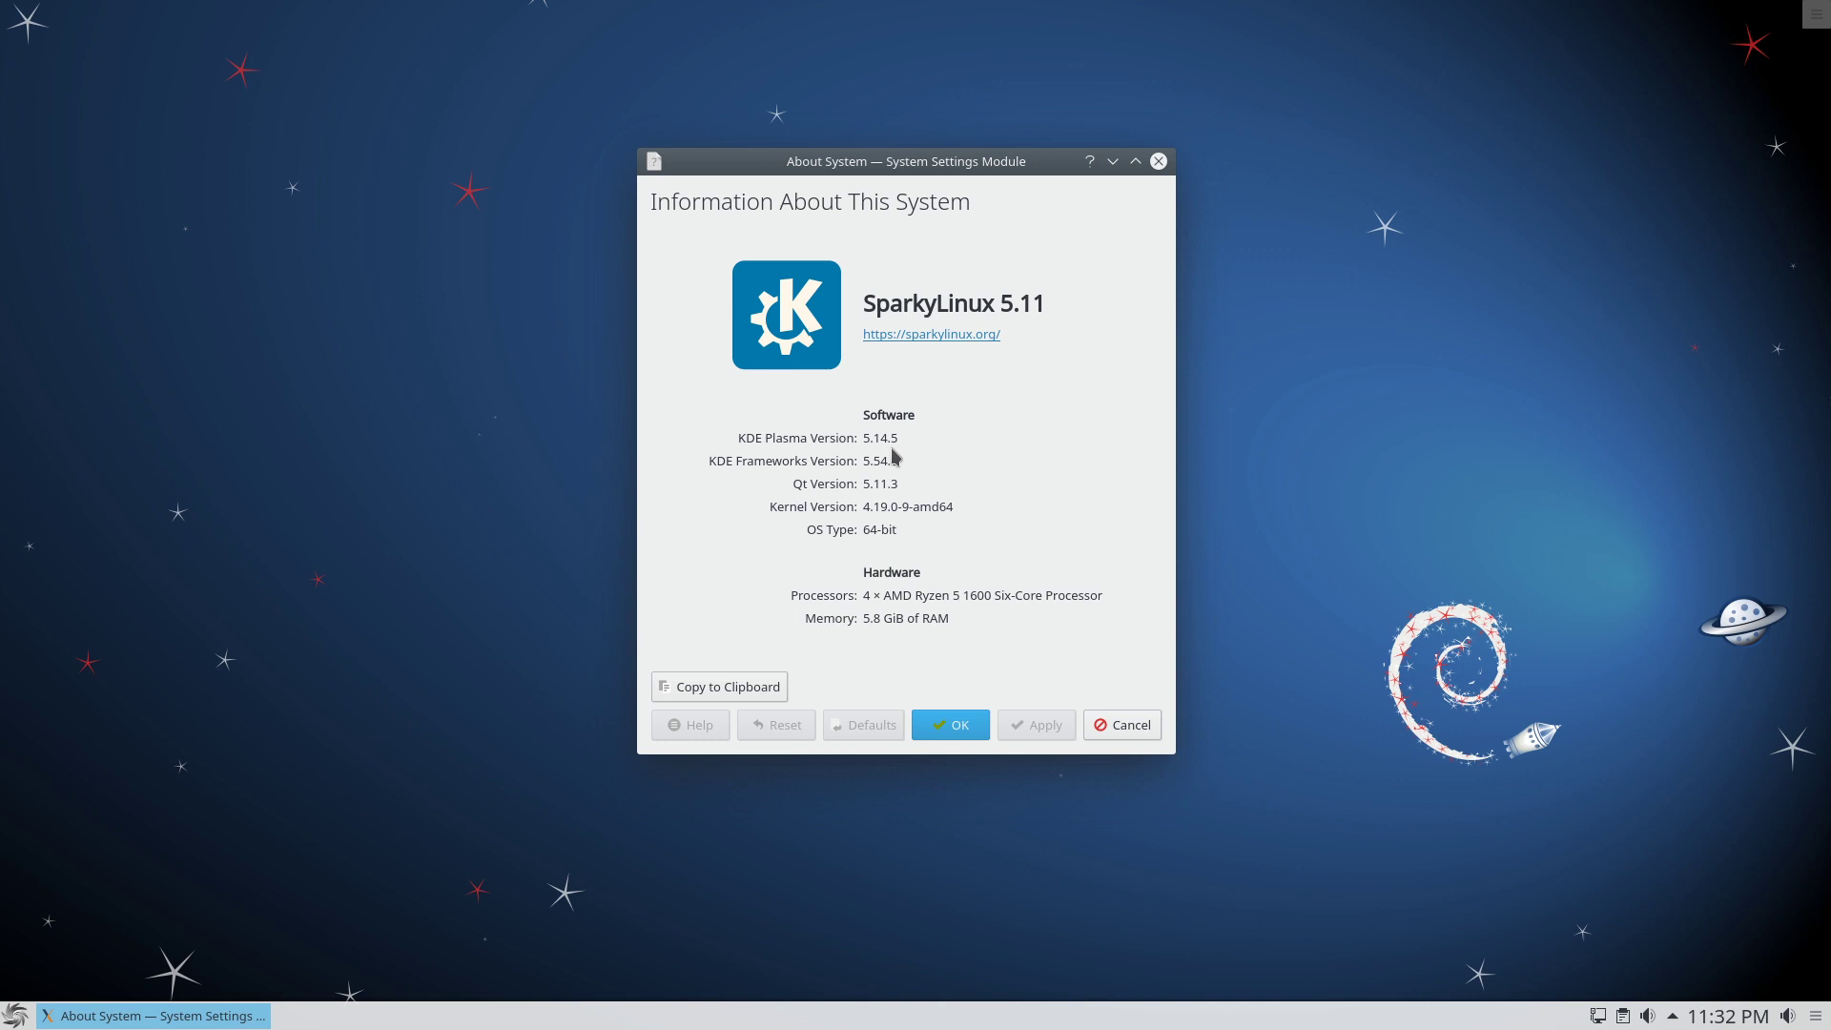
click(1158, 161)
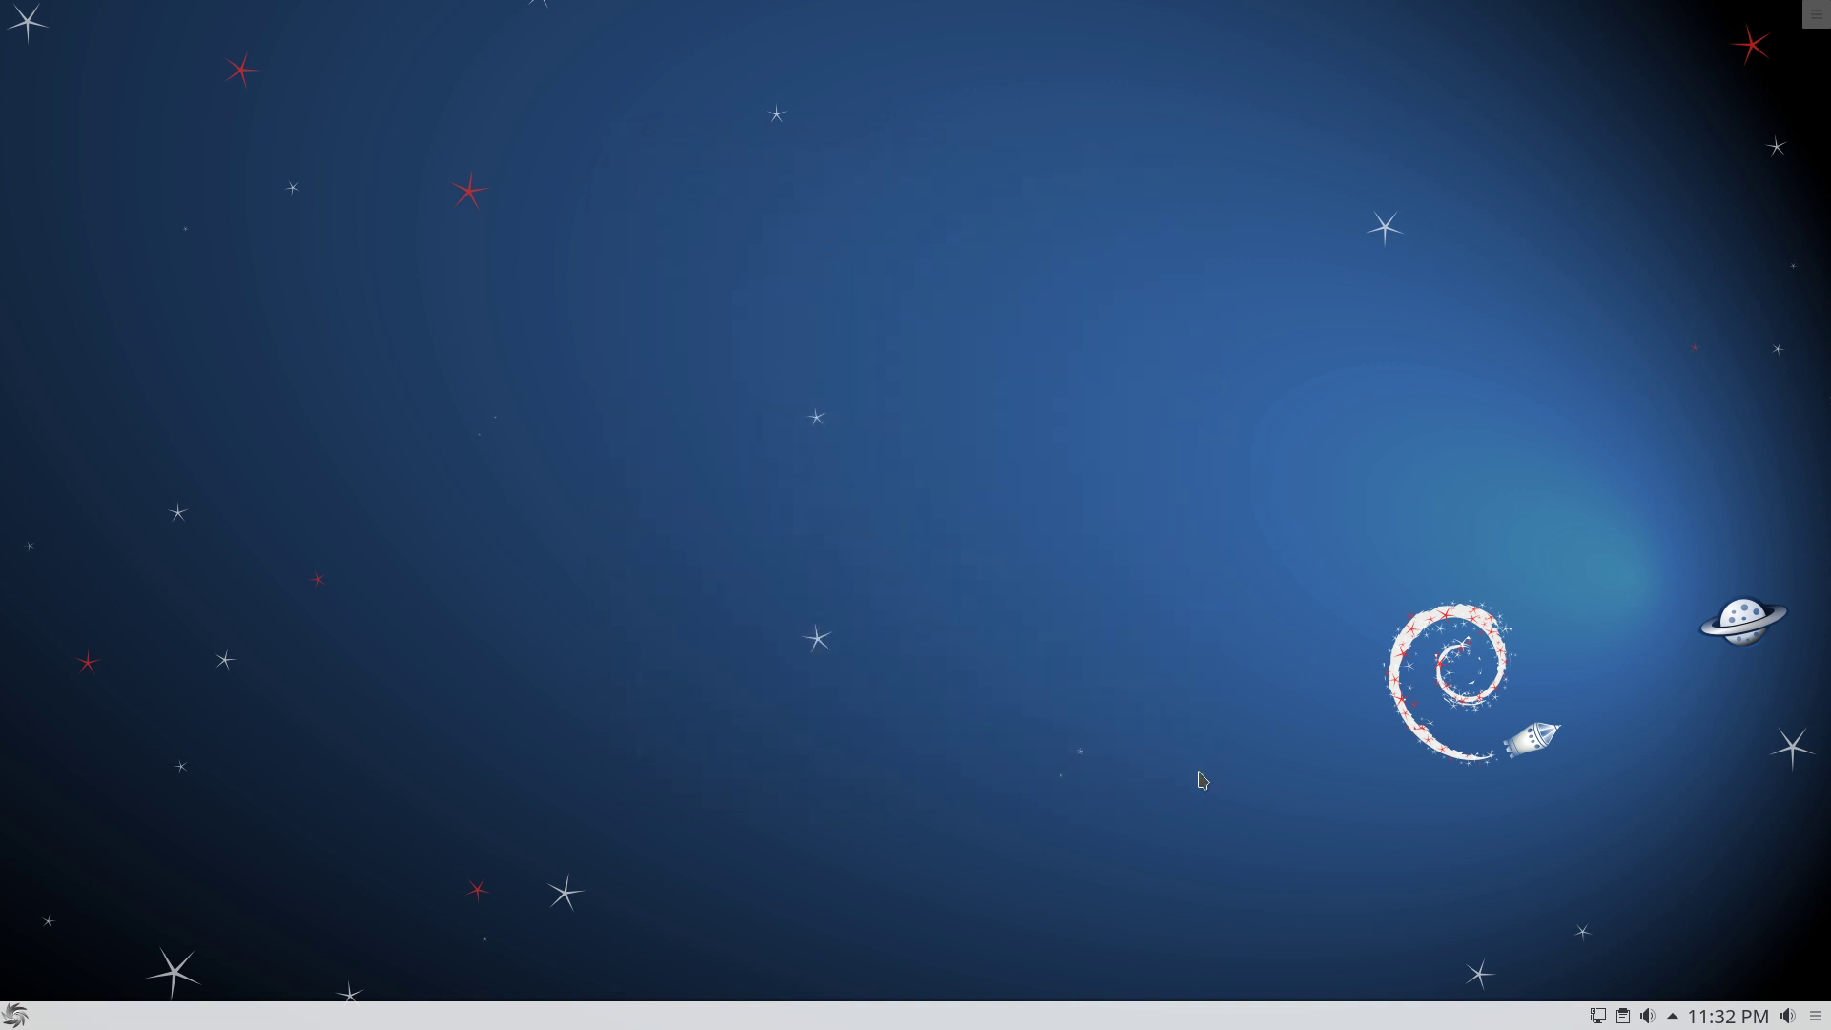
- Search the start menu for "apt" and launch APTus, authenticating with the account password
click(23, 1015)
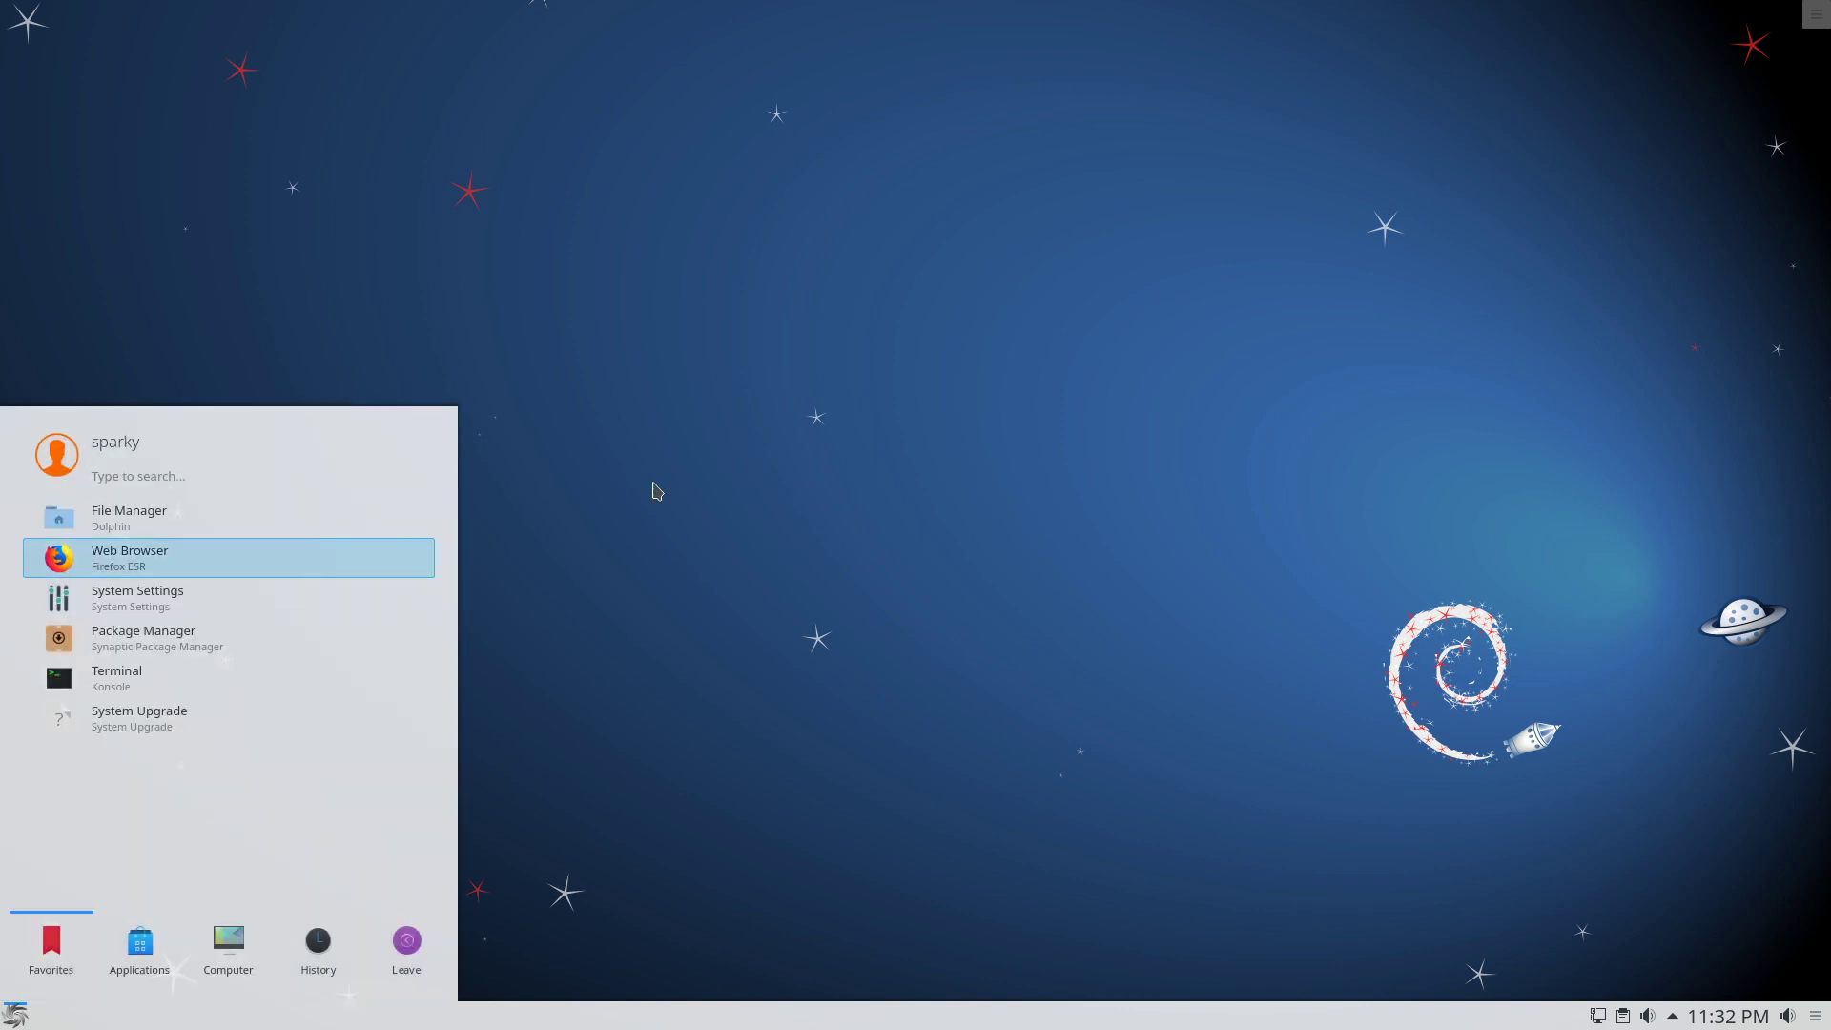
text(apt)
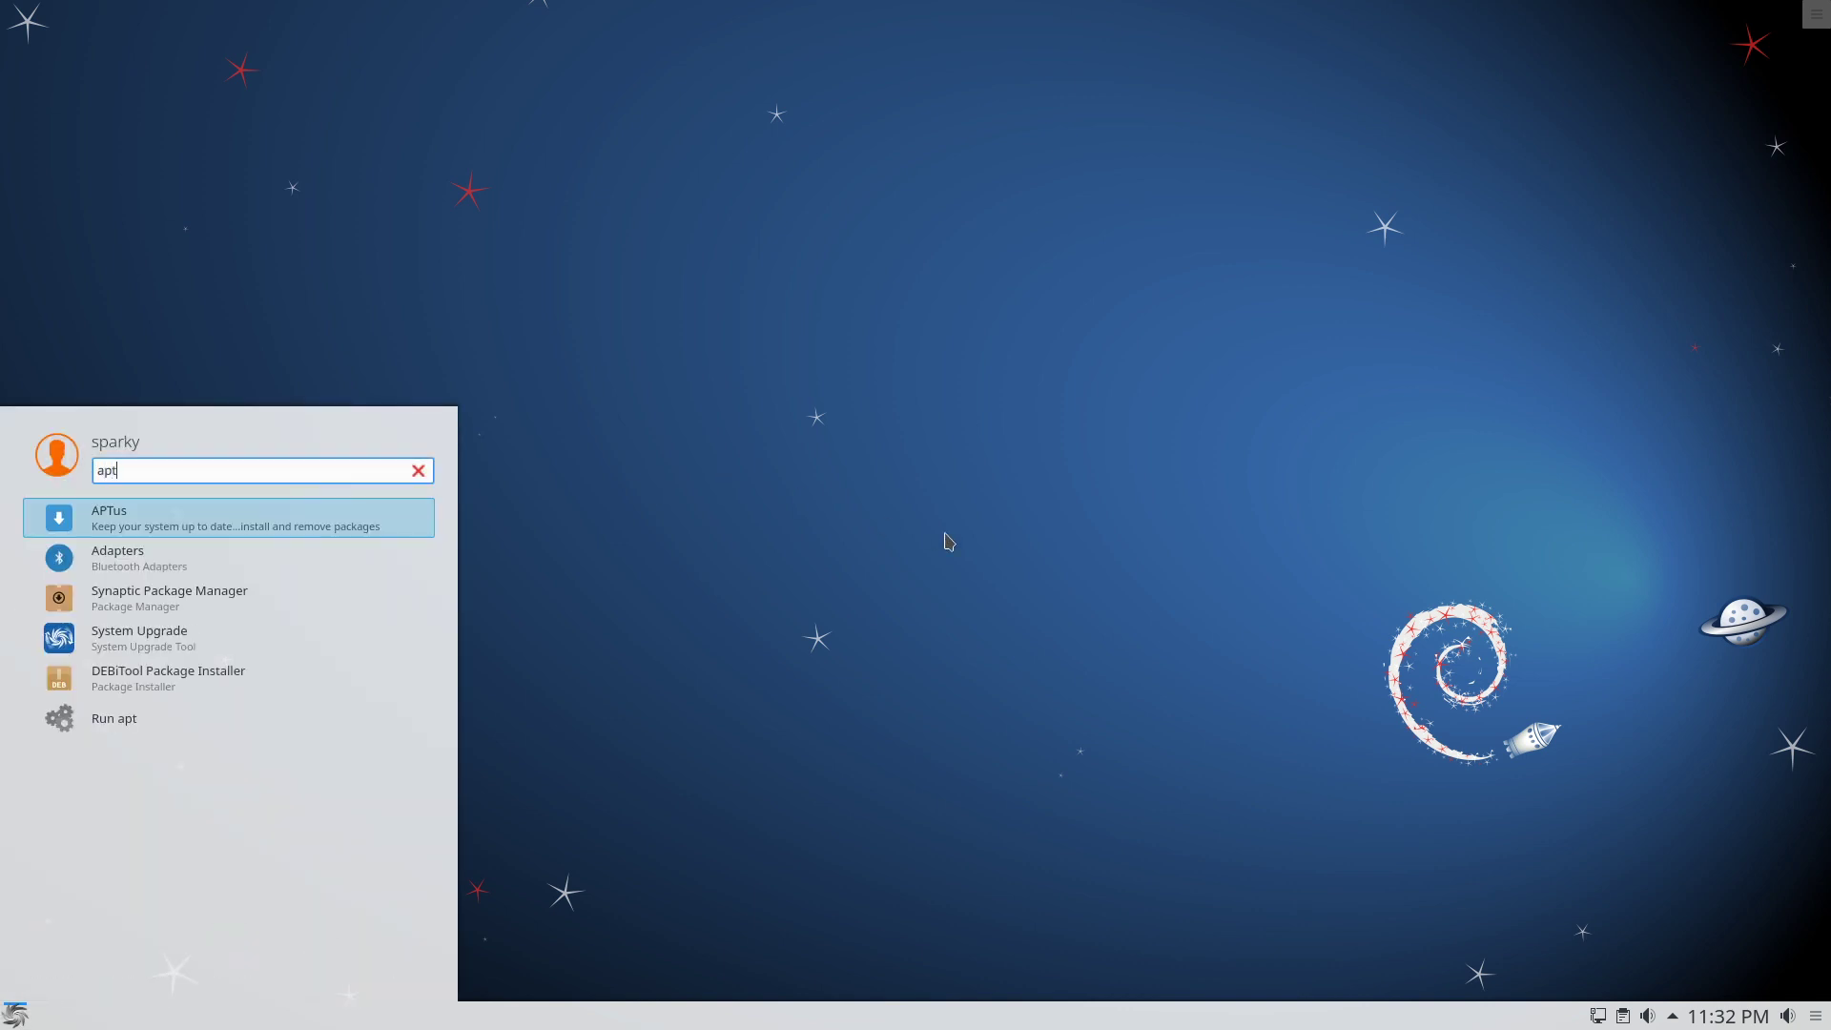
click(146, 514)
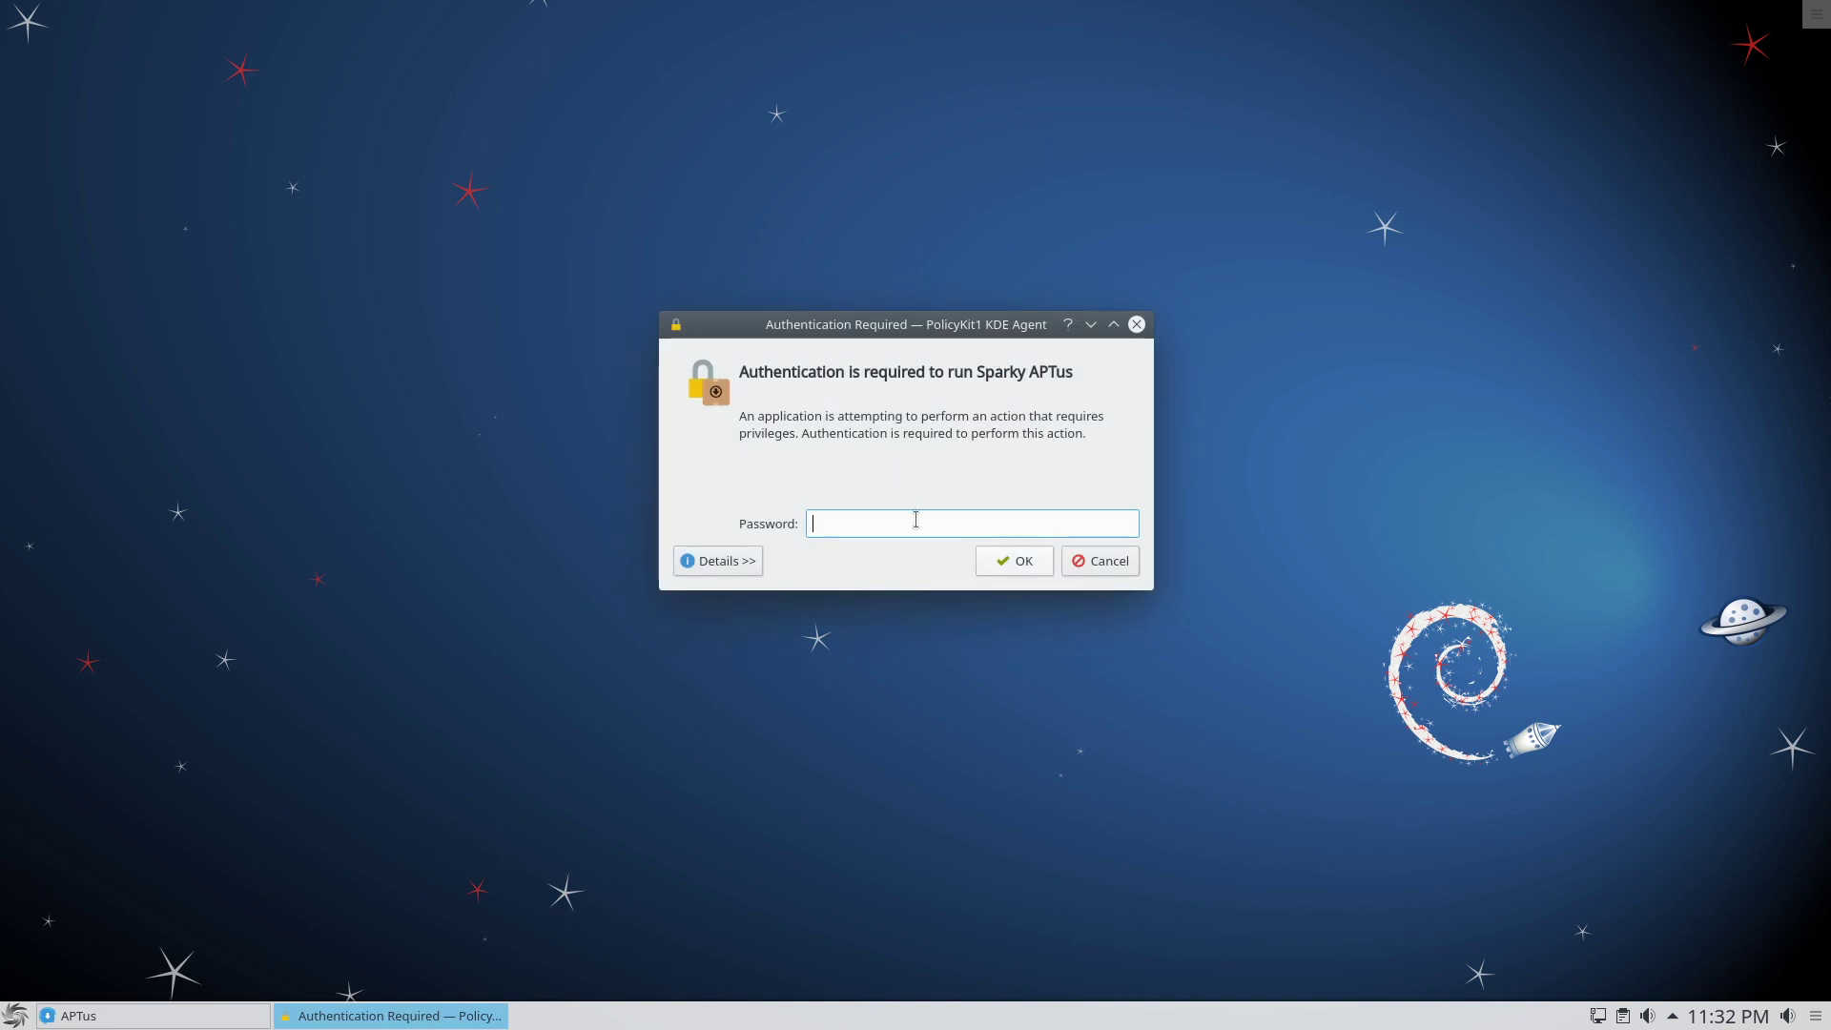
key(Return)
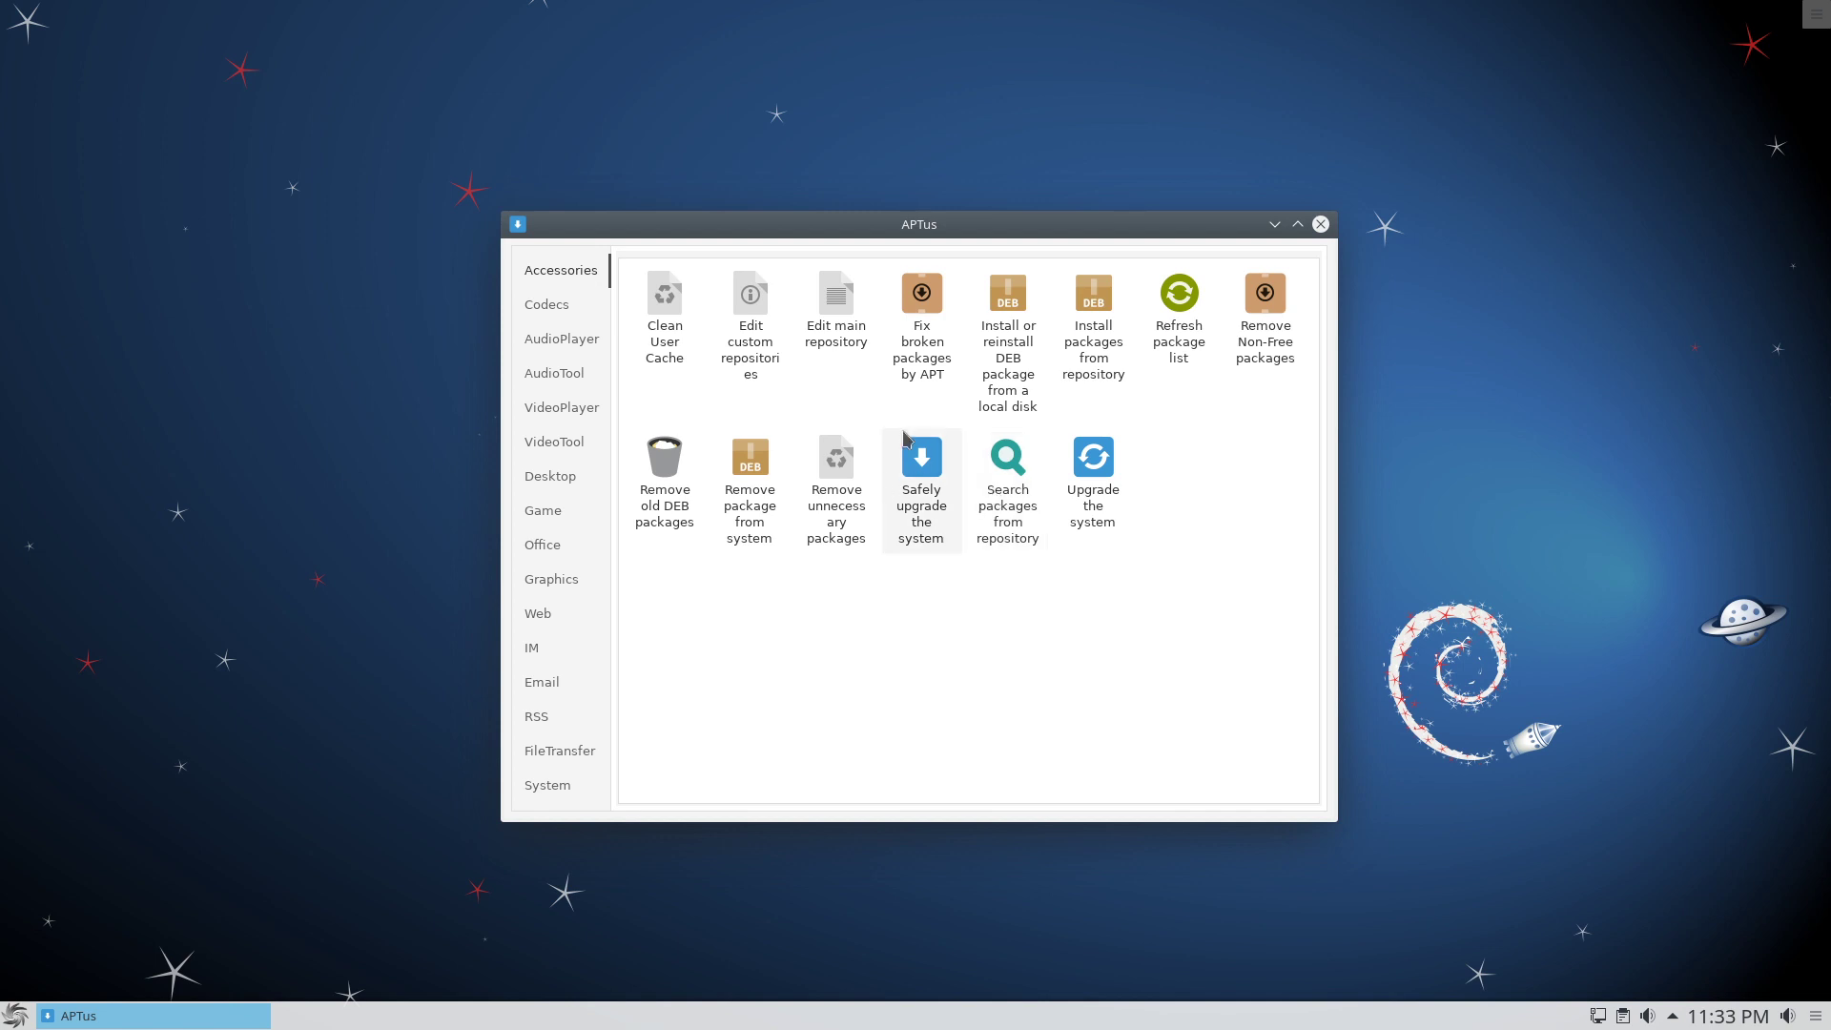
- Install the evolution package from the repository through the APTus Quick Install dialog
click(1100, 329)
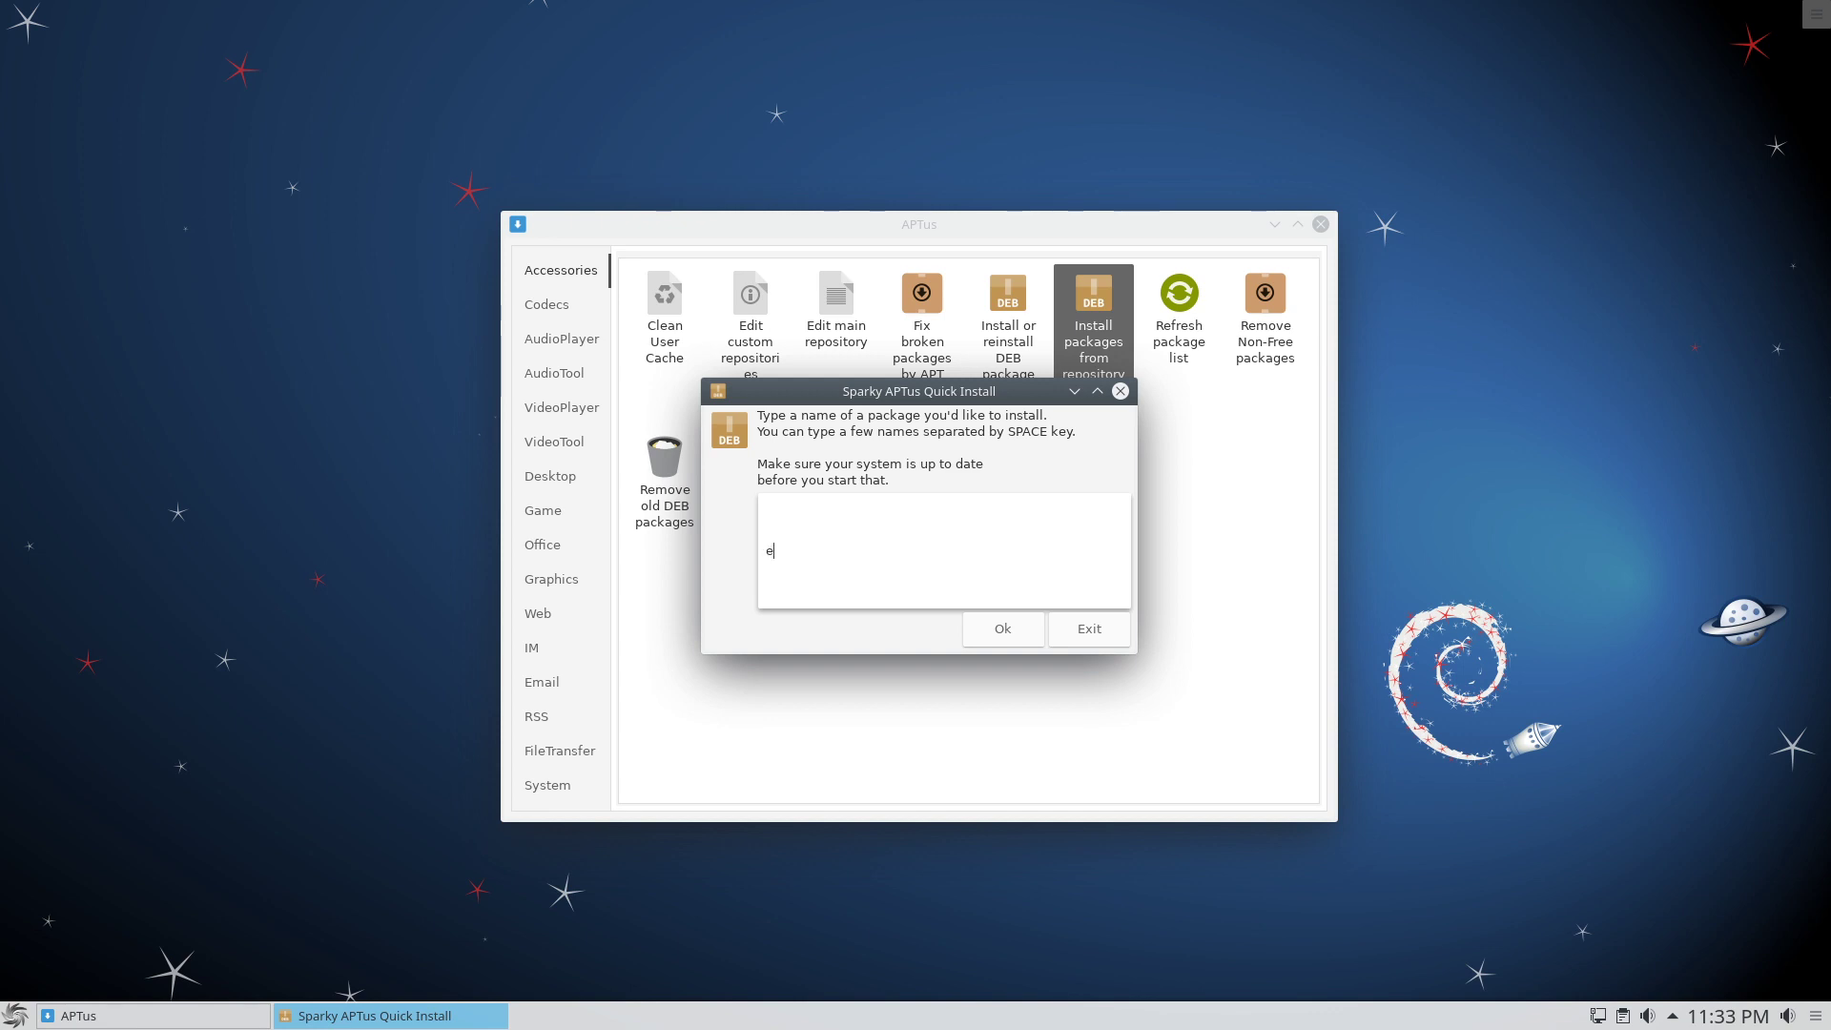
key(Return)
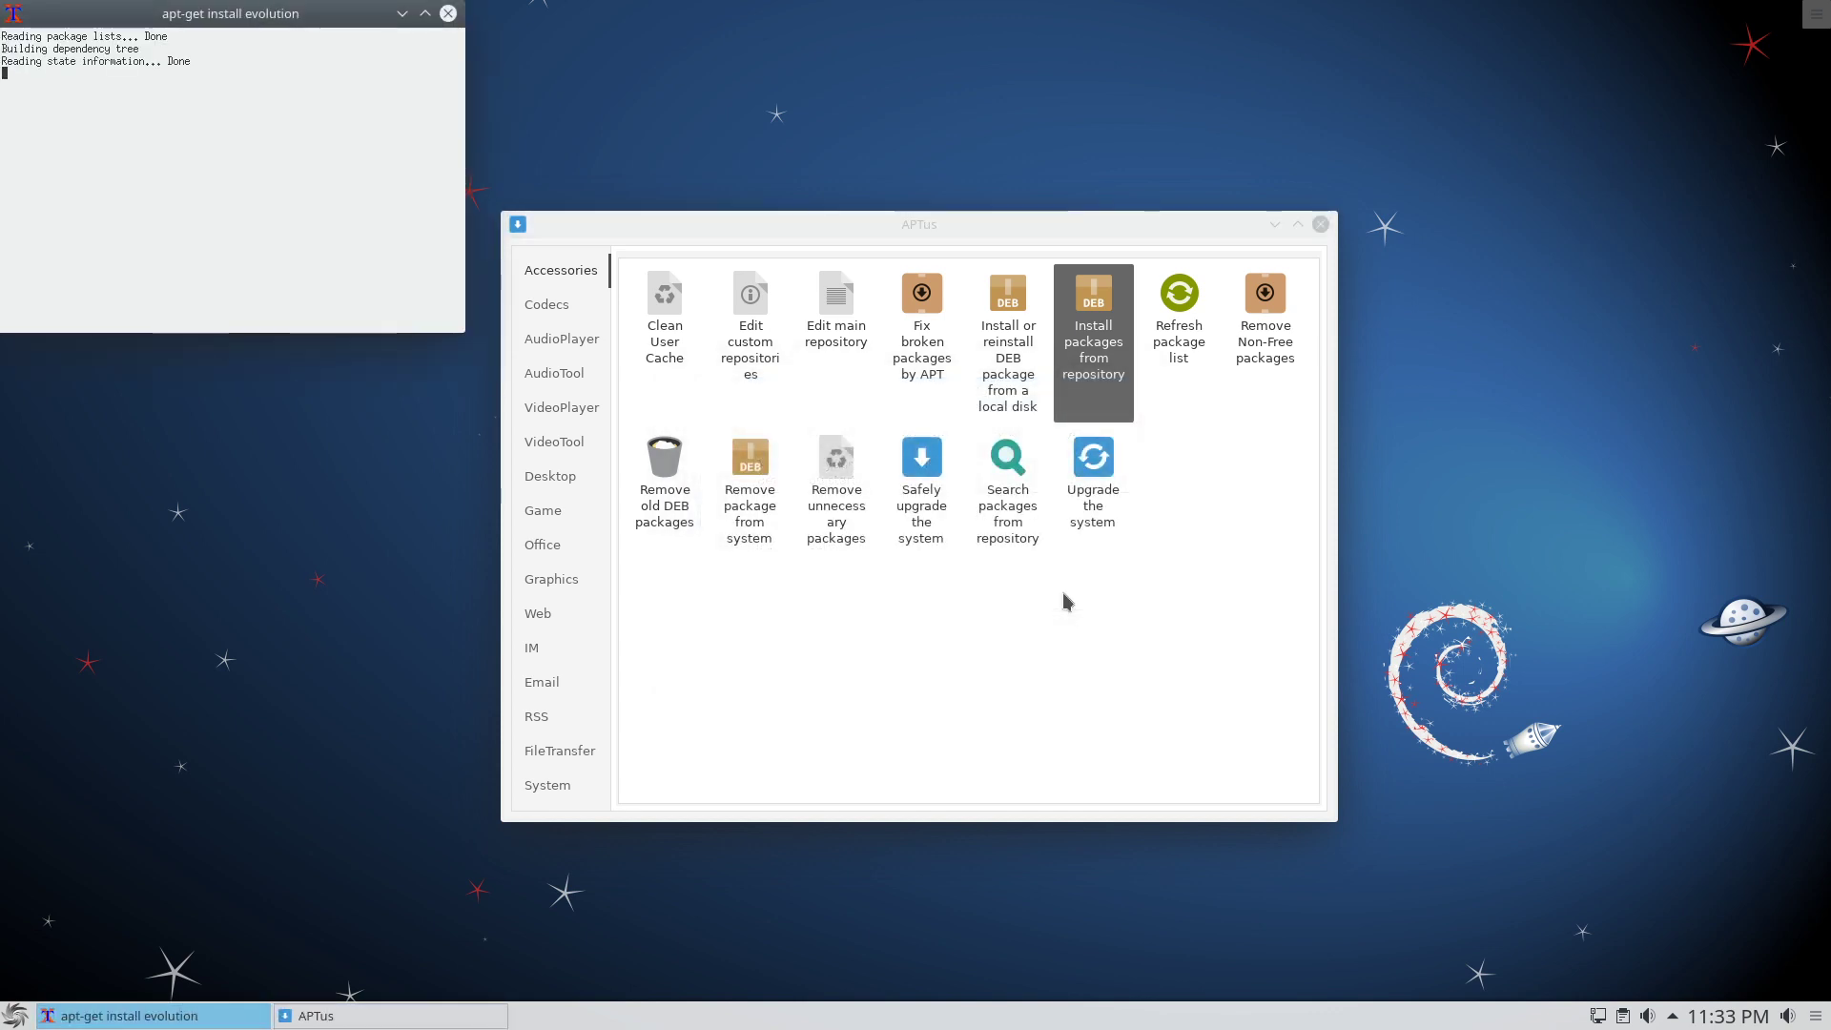
key(Return)
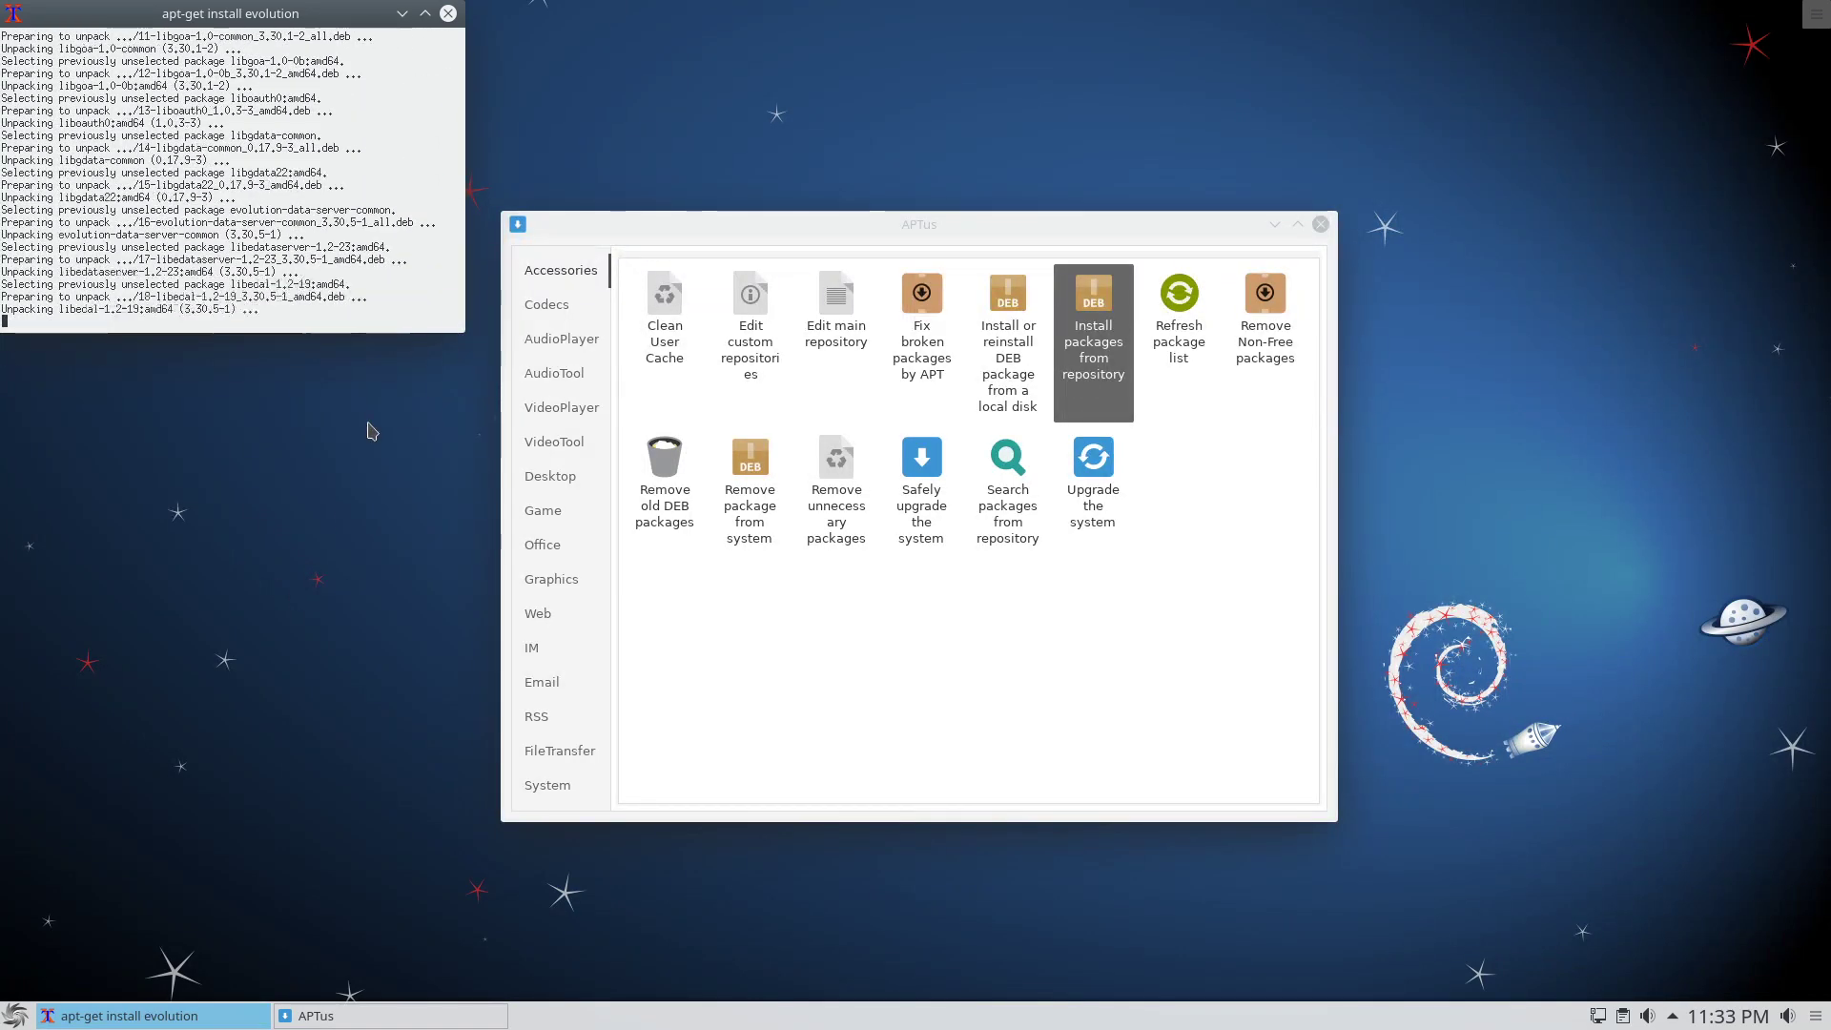
- Dismiss the finished-installation message and look through the applications in APTus's Codecs and AudioPlayer categories
click(573, 307)
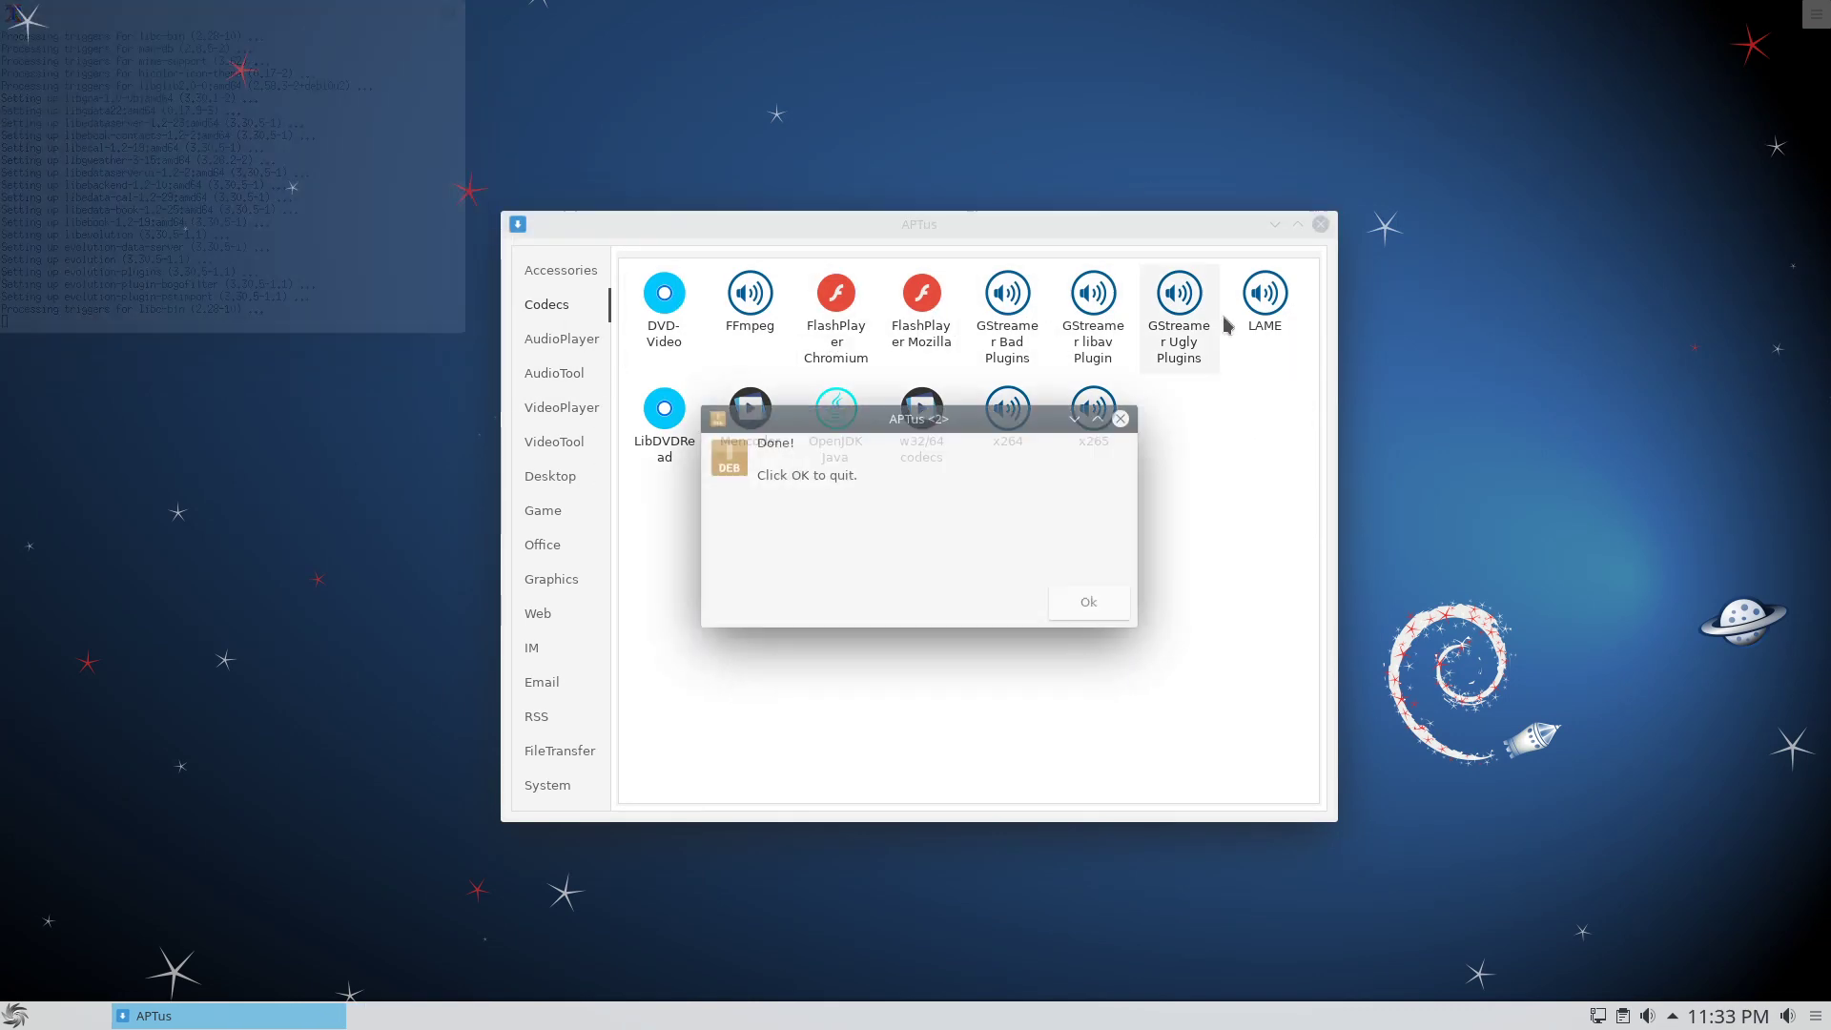
click(1109, 603)
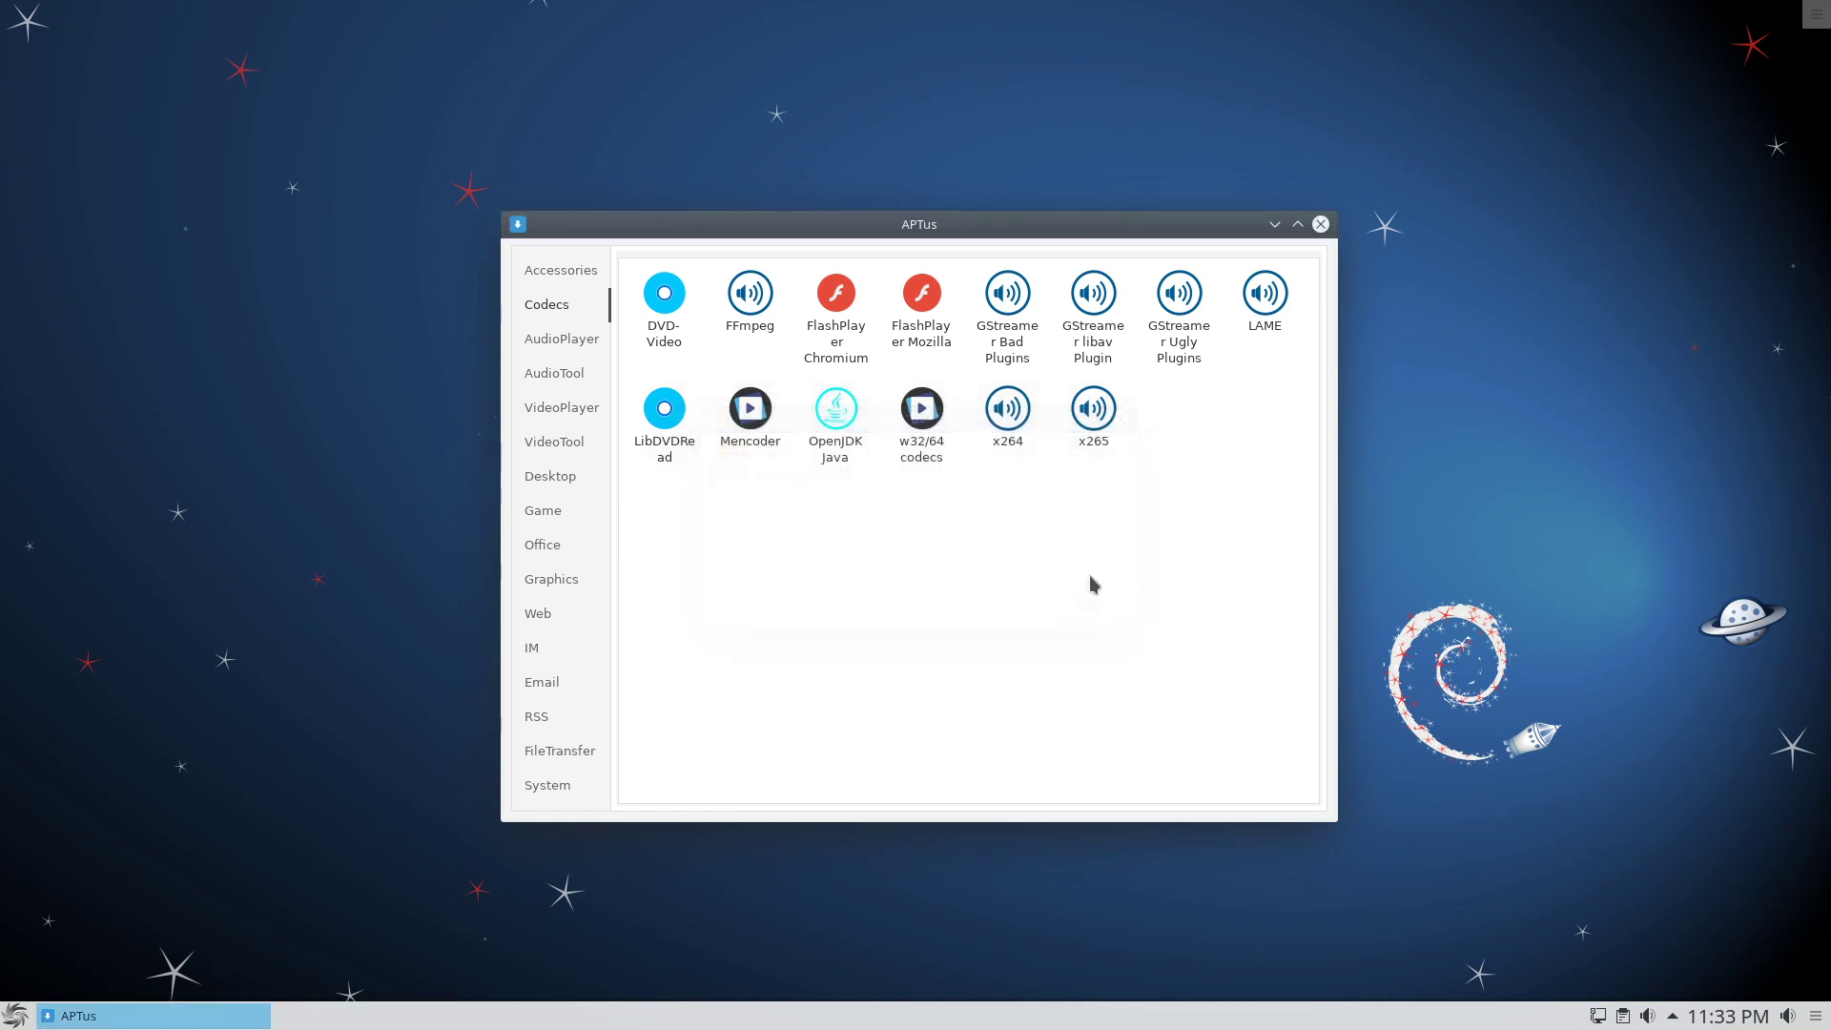
click(549, 340)
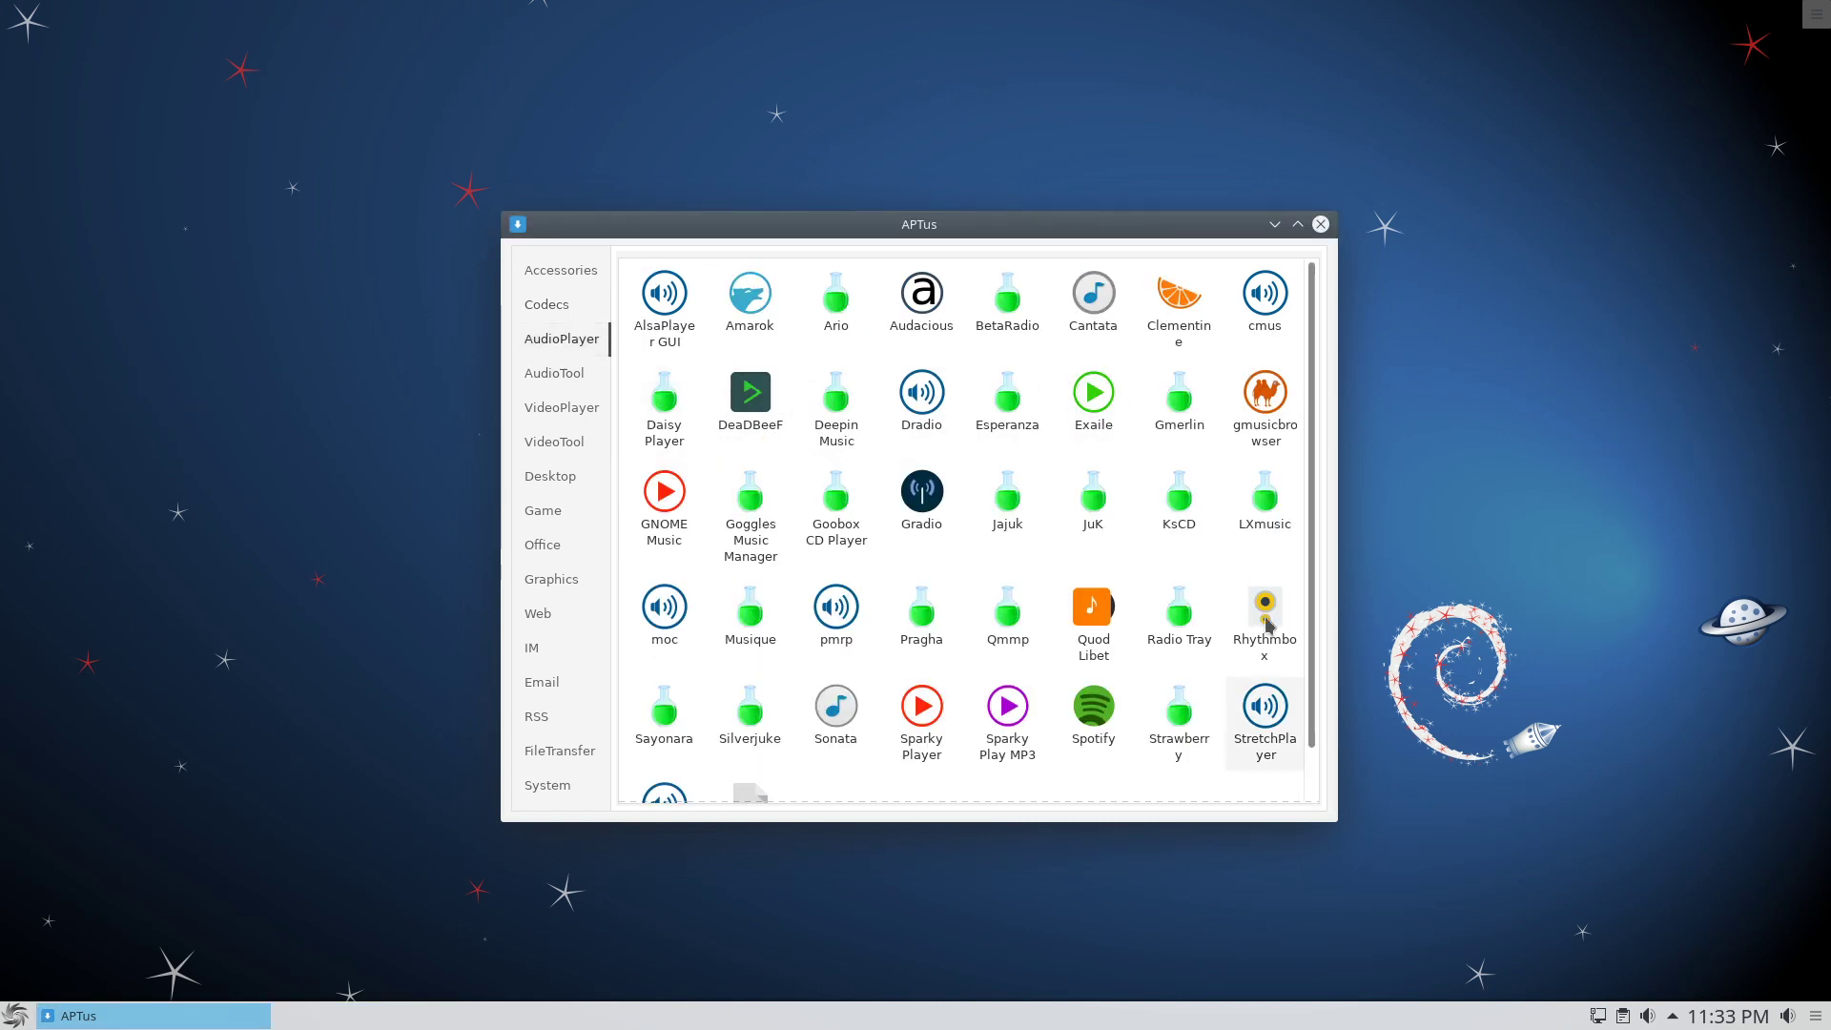
scroll(1240, 687, down, 2)
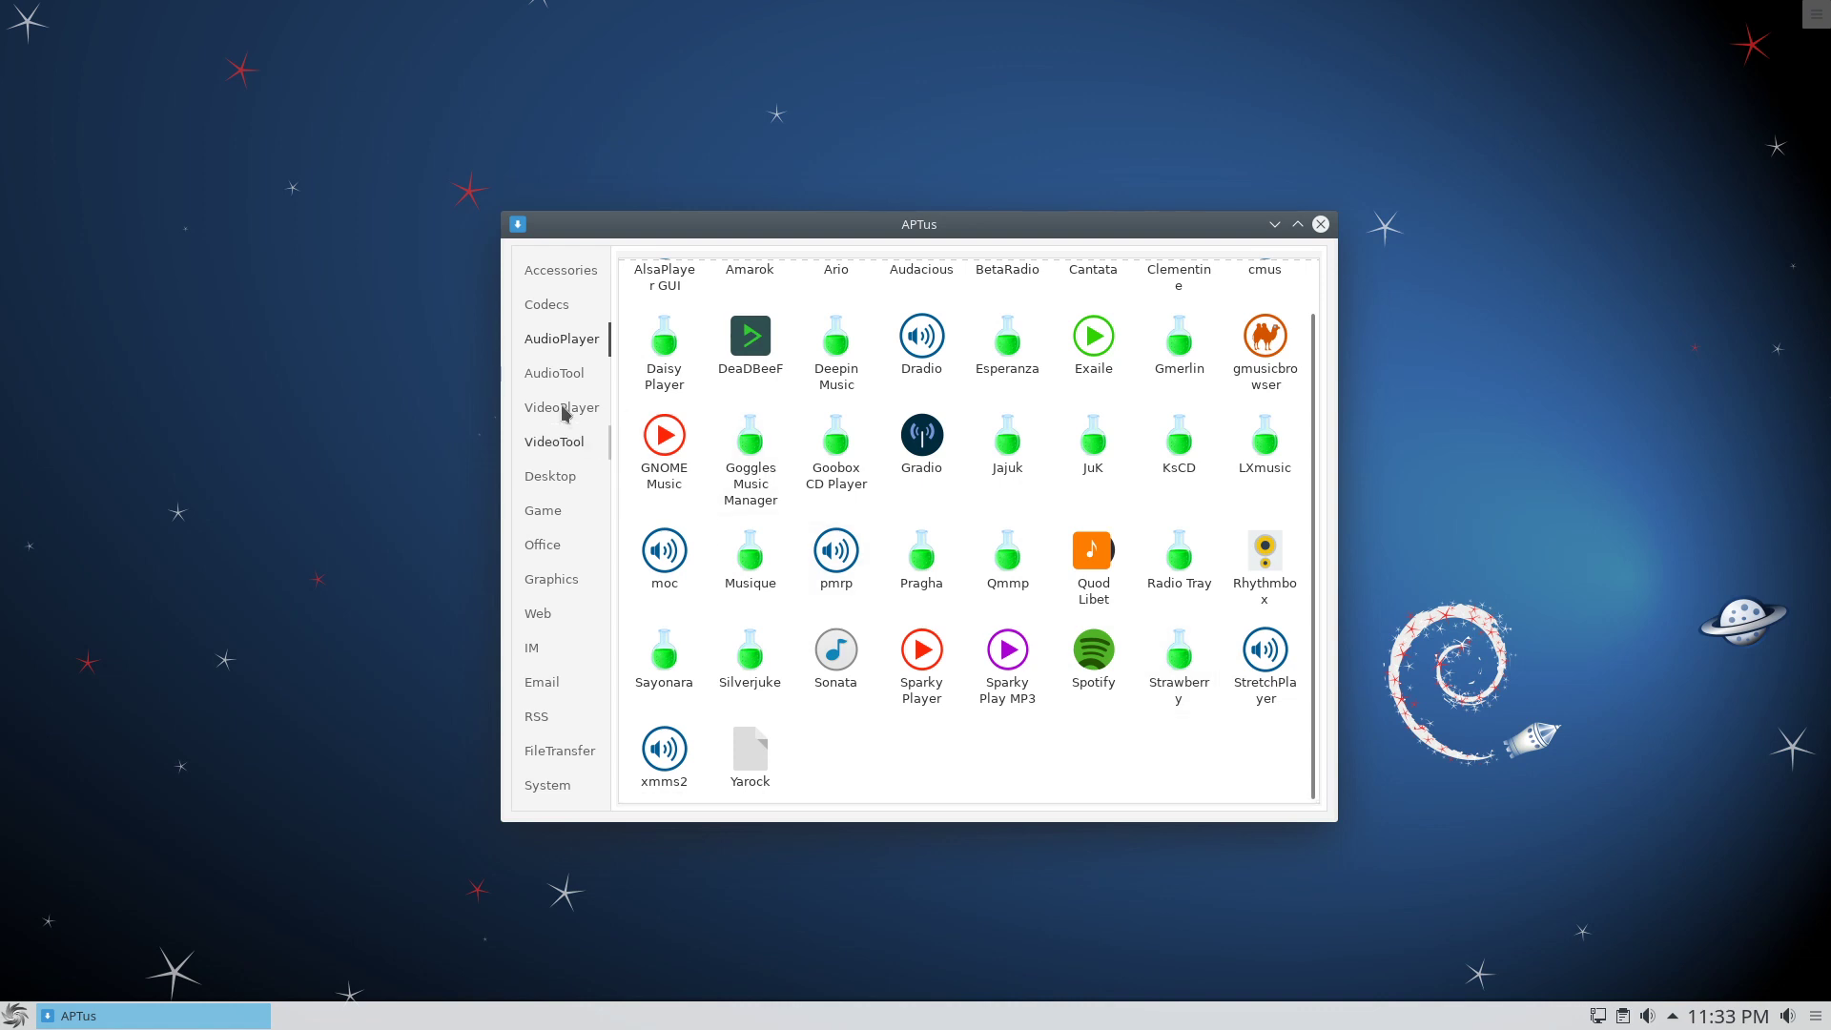
- Look through the applications offered in the AudioTool, VideoPlayer and VideoTool categories
click(553, 373)
scroll(1141, 574, down, 3)
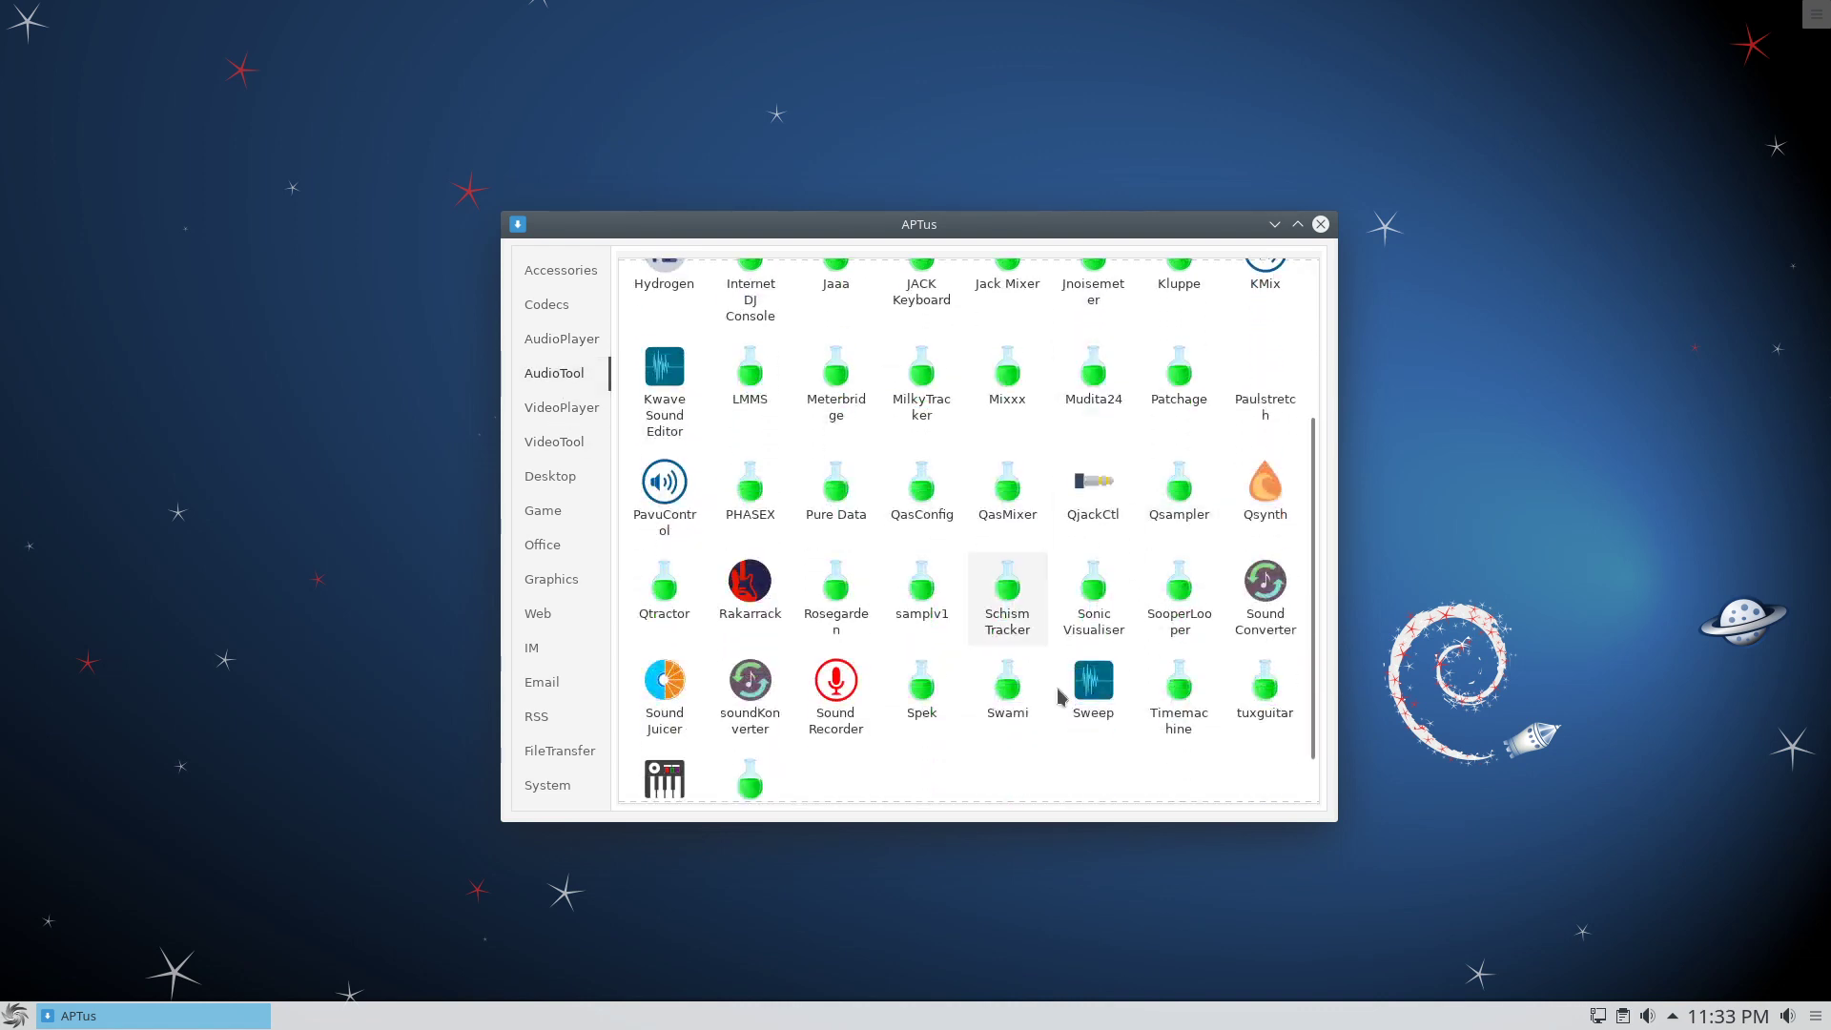
scroll(1097, 572, up, 3)
scroll(1048, 569, down, 2)
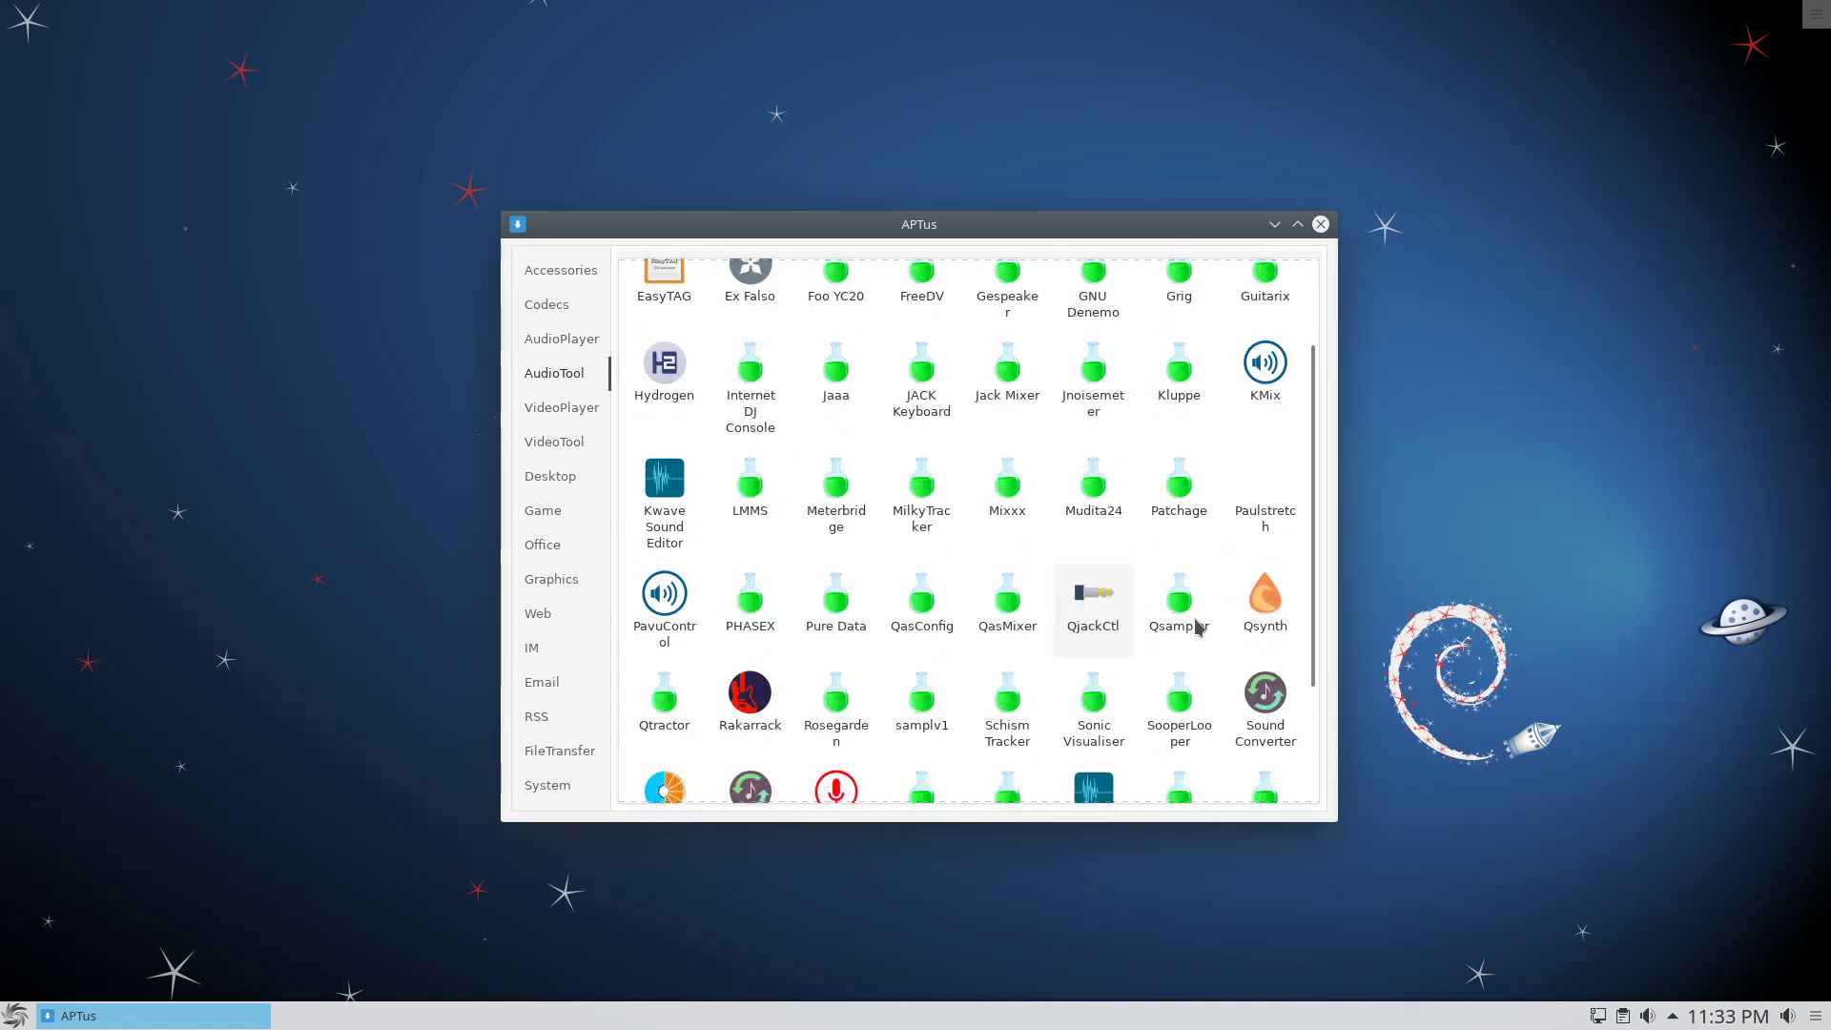
scroll(1097, 458, up, 1)
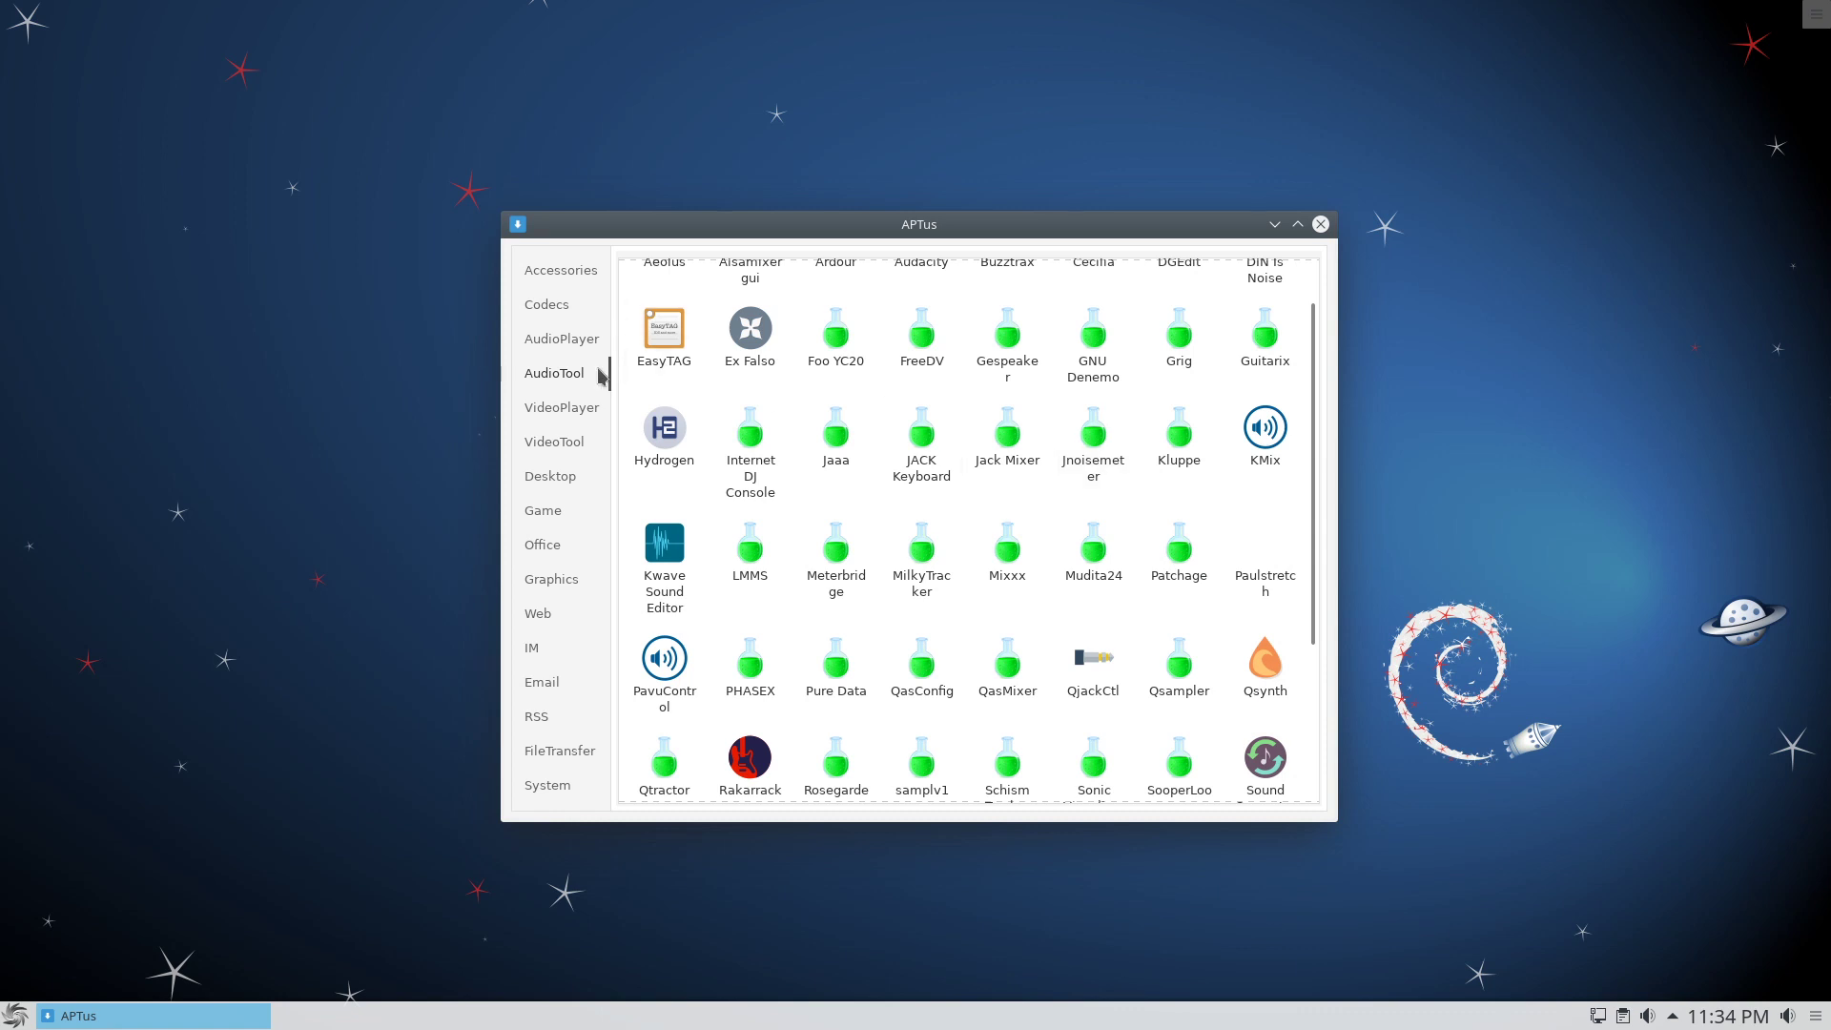
click(563, 407)
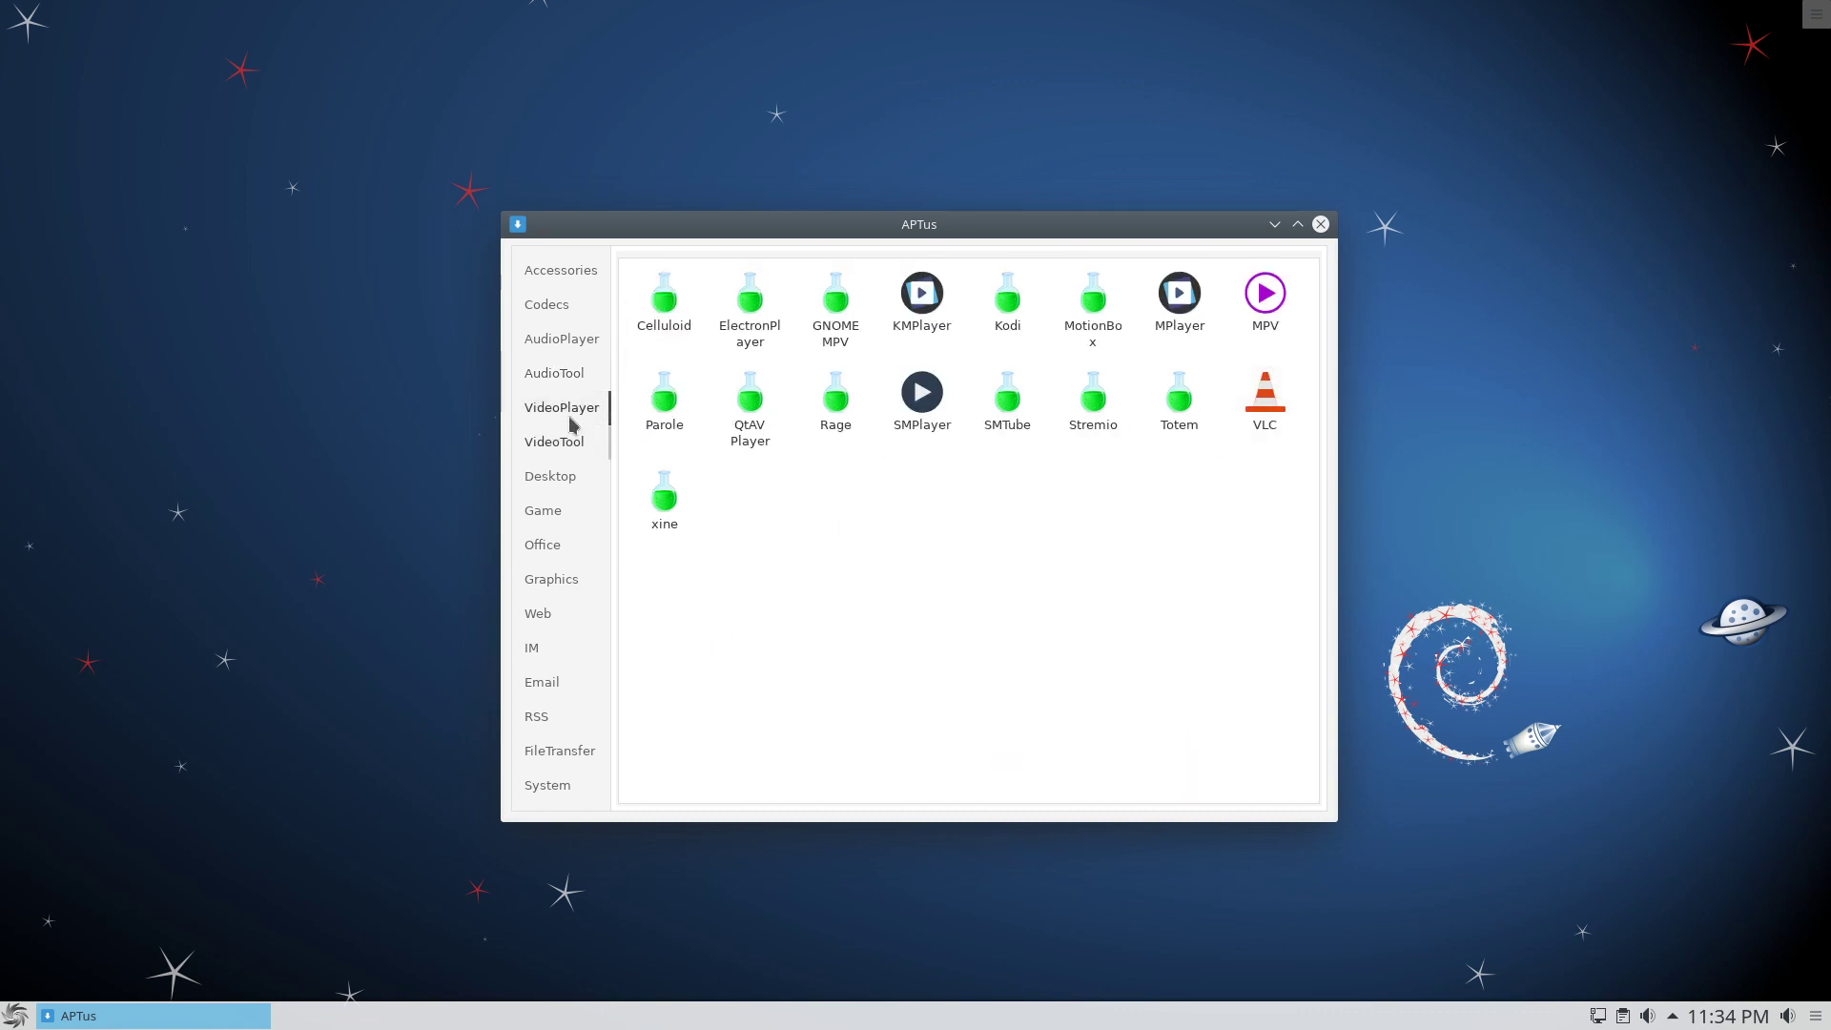
click(554, 442)
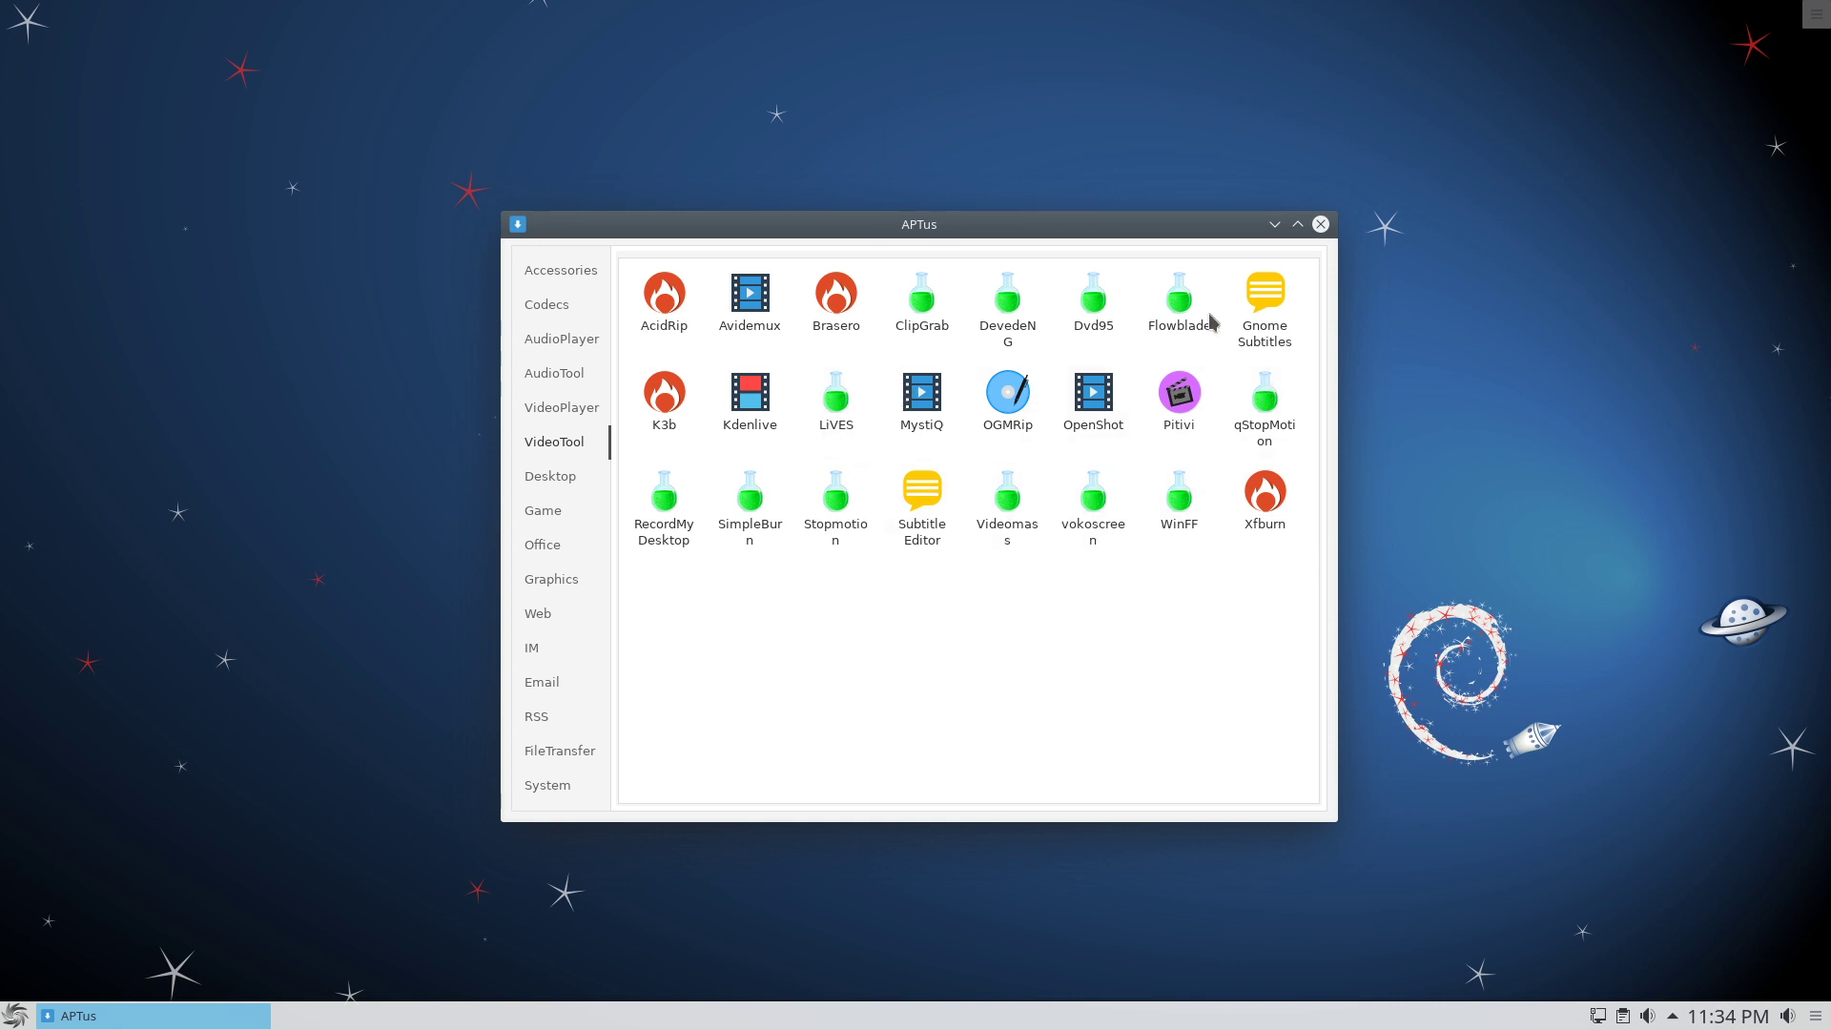
- Examine the Desktop category, read the CDE installer's notice and exit it without installing, and select the Trinity entry
click(550, 476)
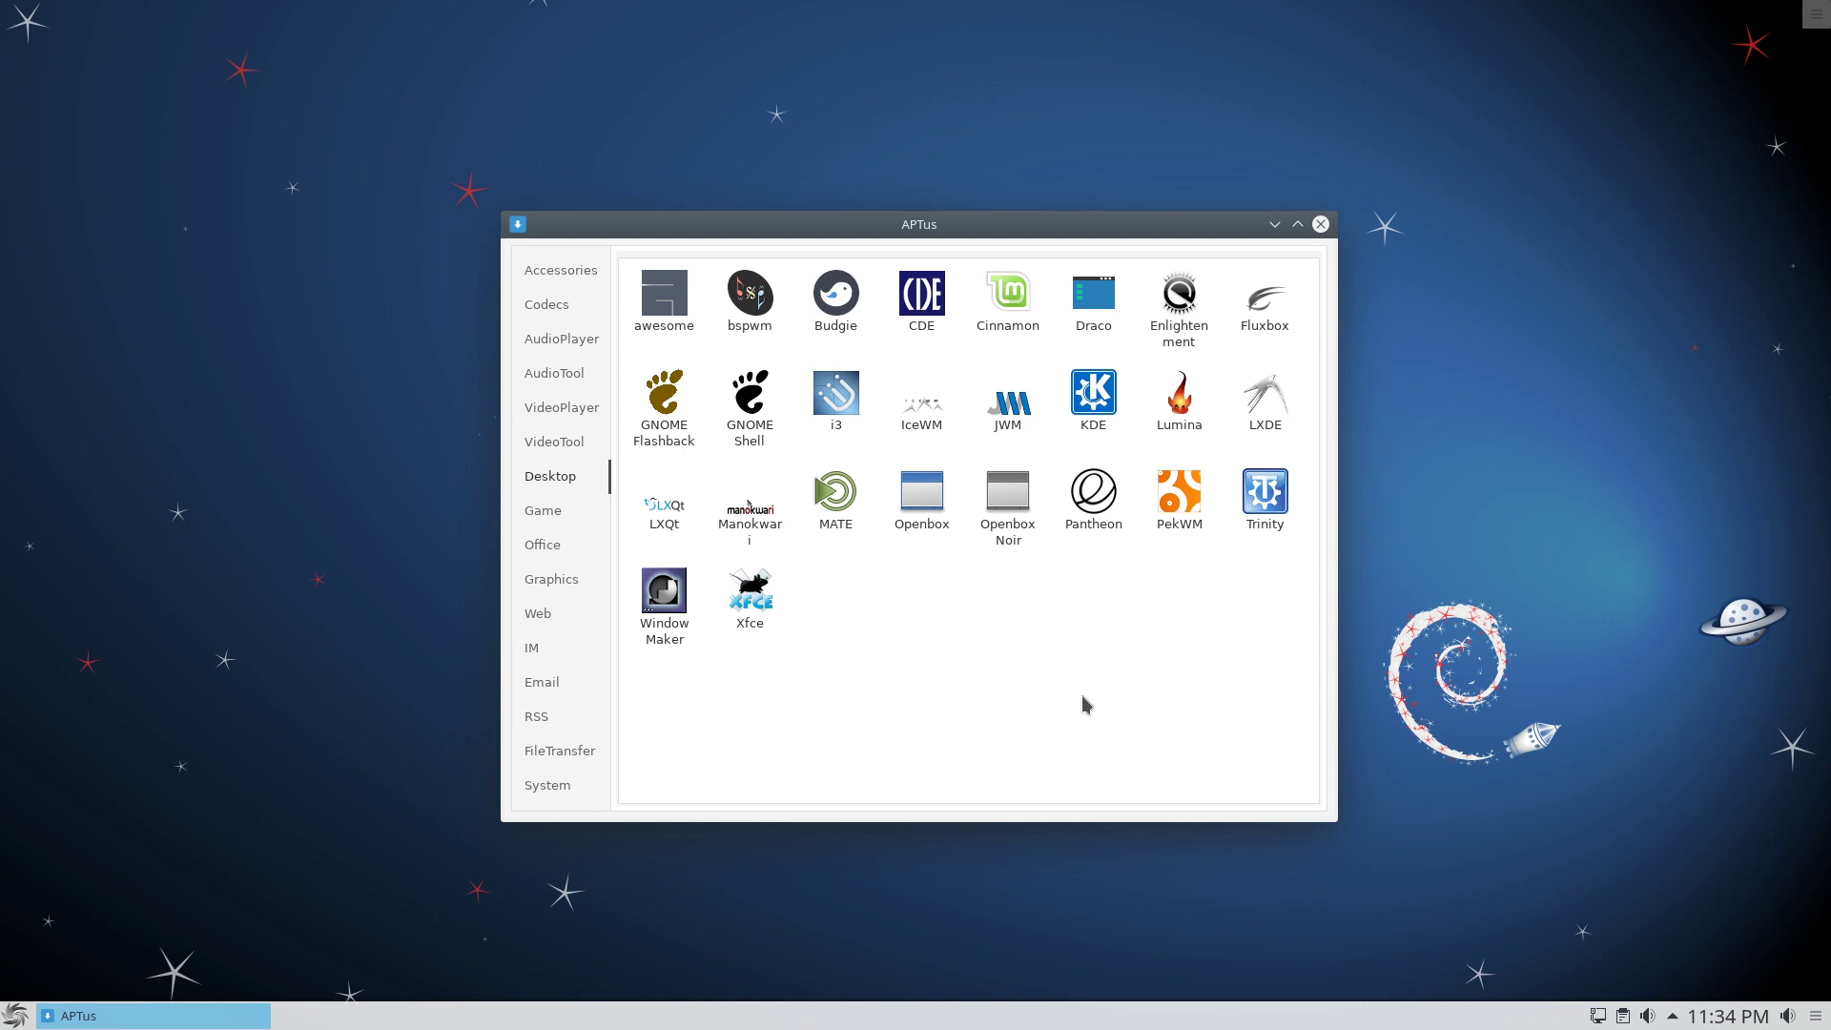
click(924, 329)
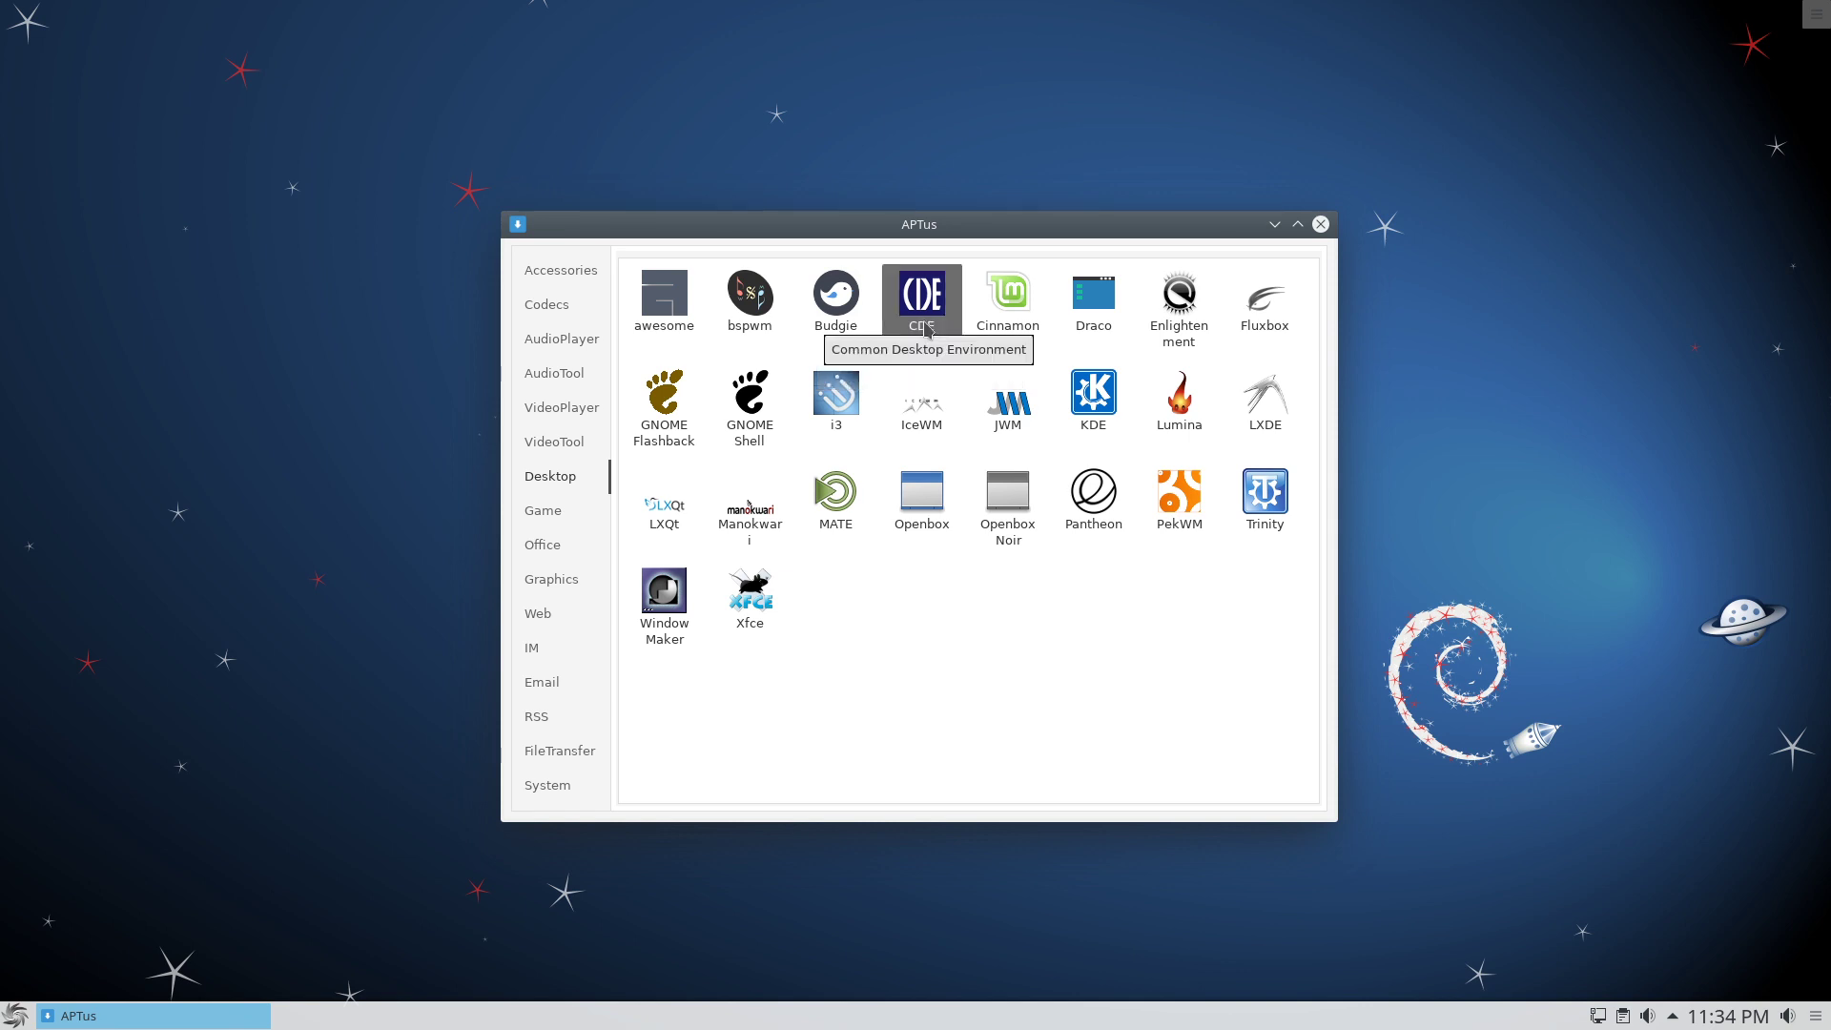
double_click(924, 329)
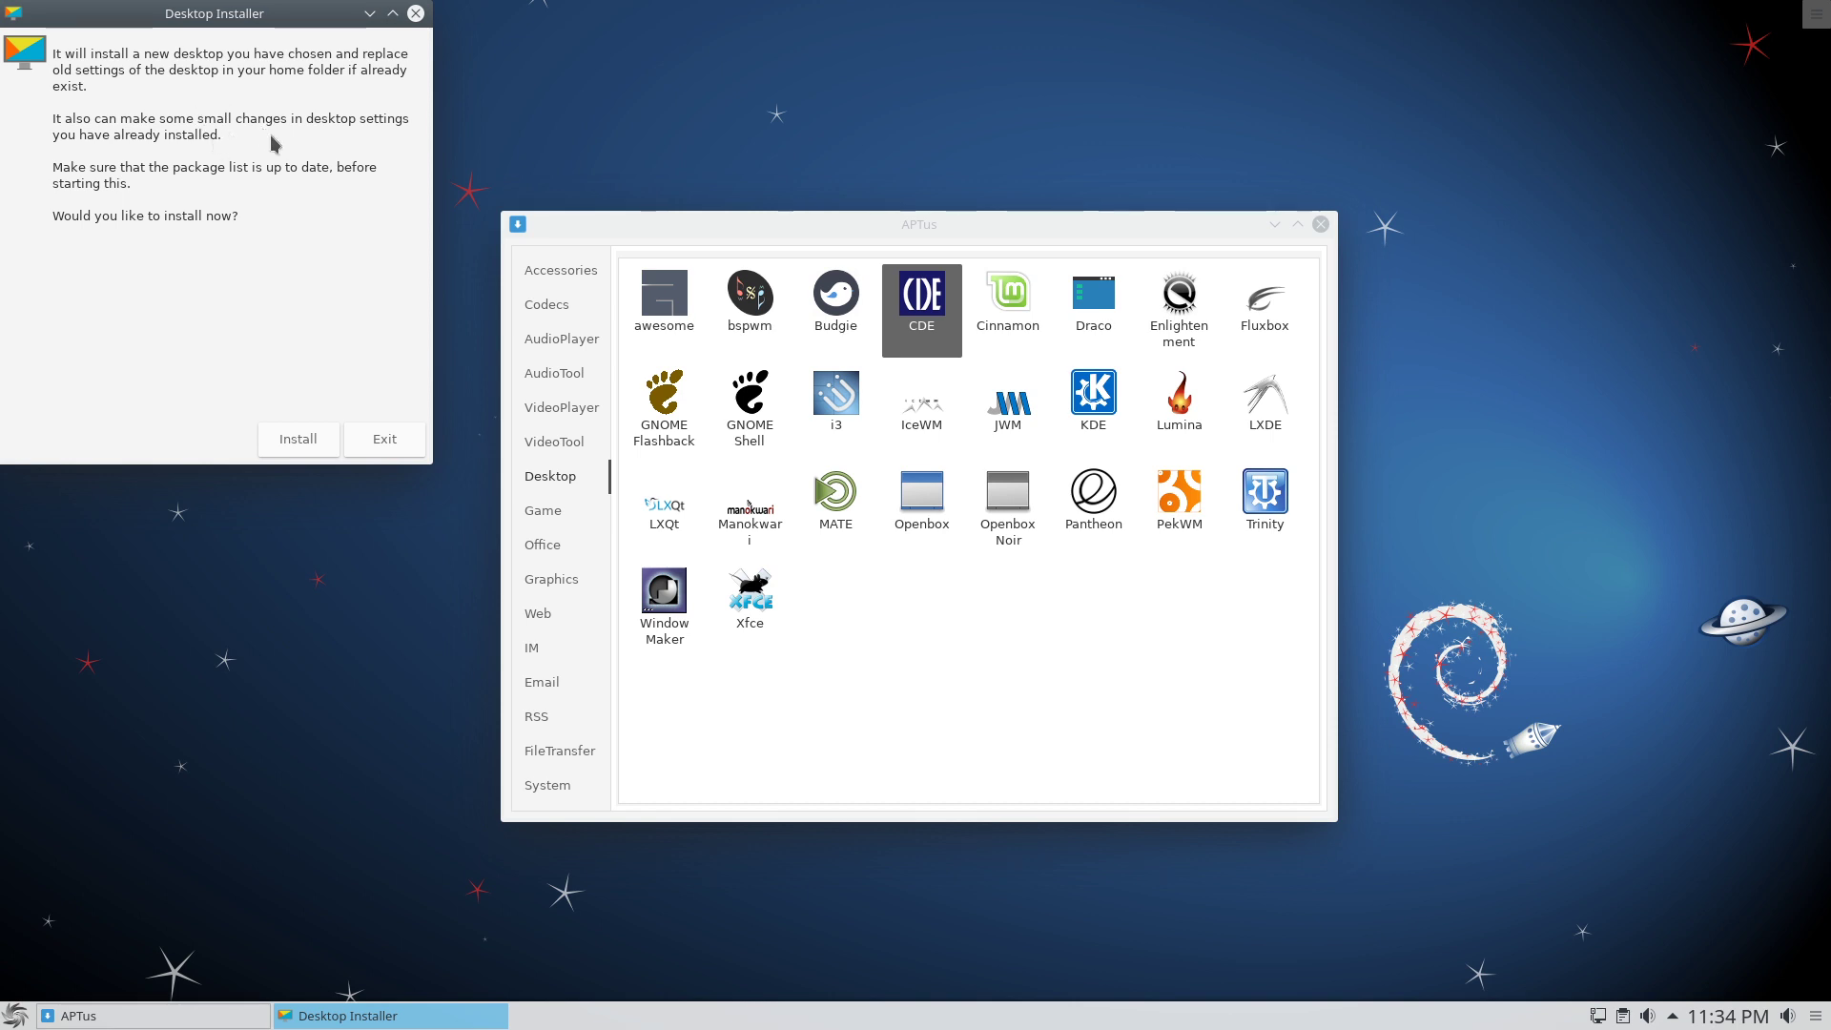
click(391, 439)
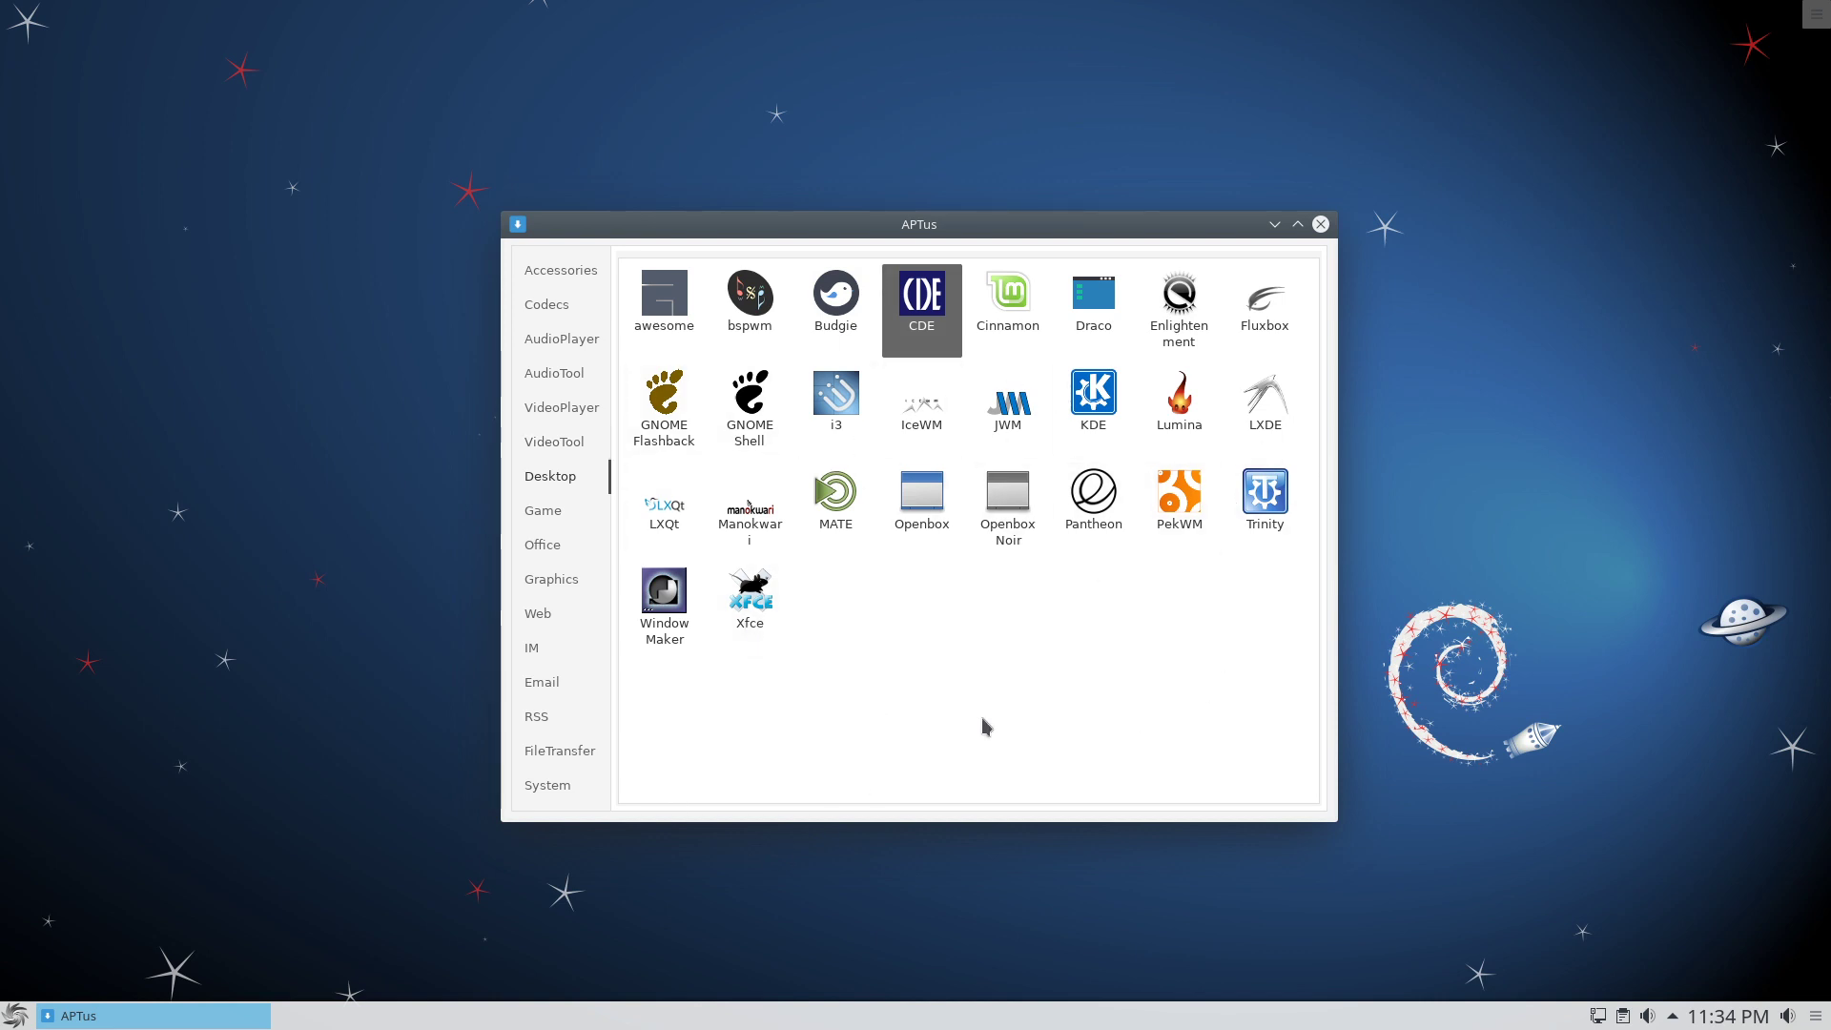
click(1277, 522)
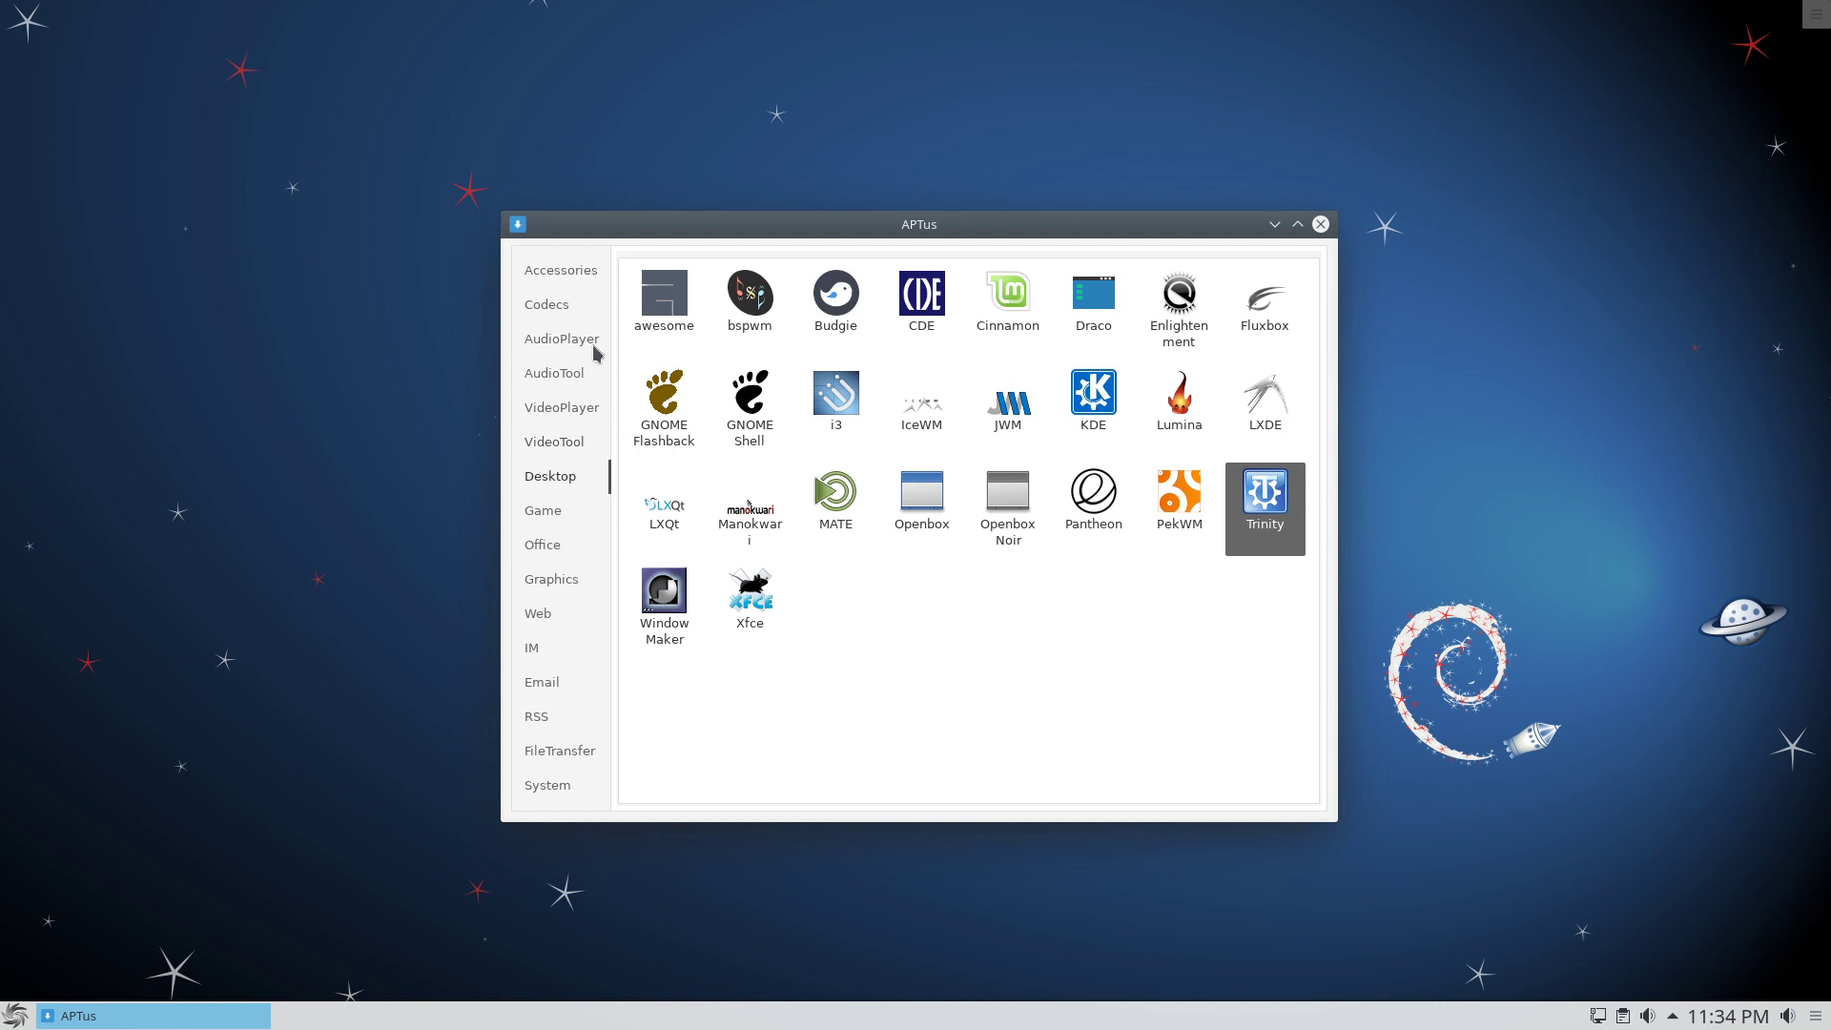
- Look through the Game, Office, Graphics, Web, IM, Email and System categories, and close APTus
click(568, 511)
click(540, 555)
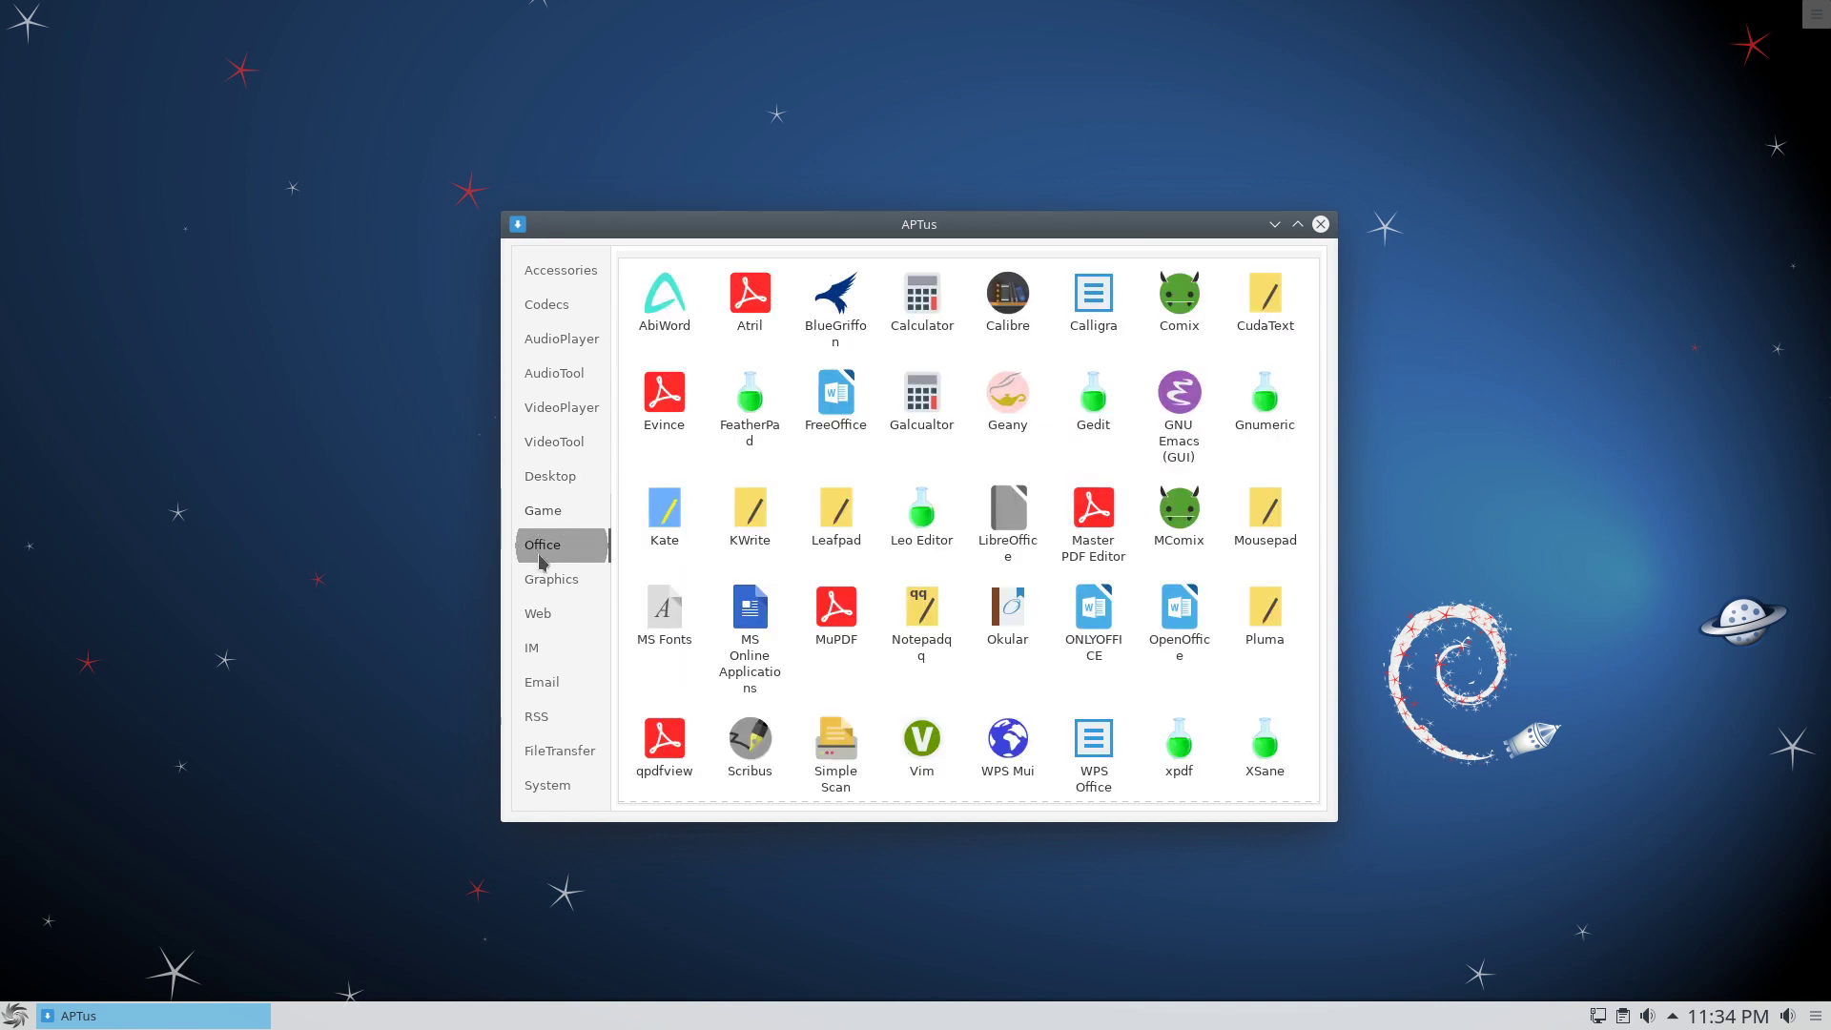
click(573, 583)
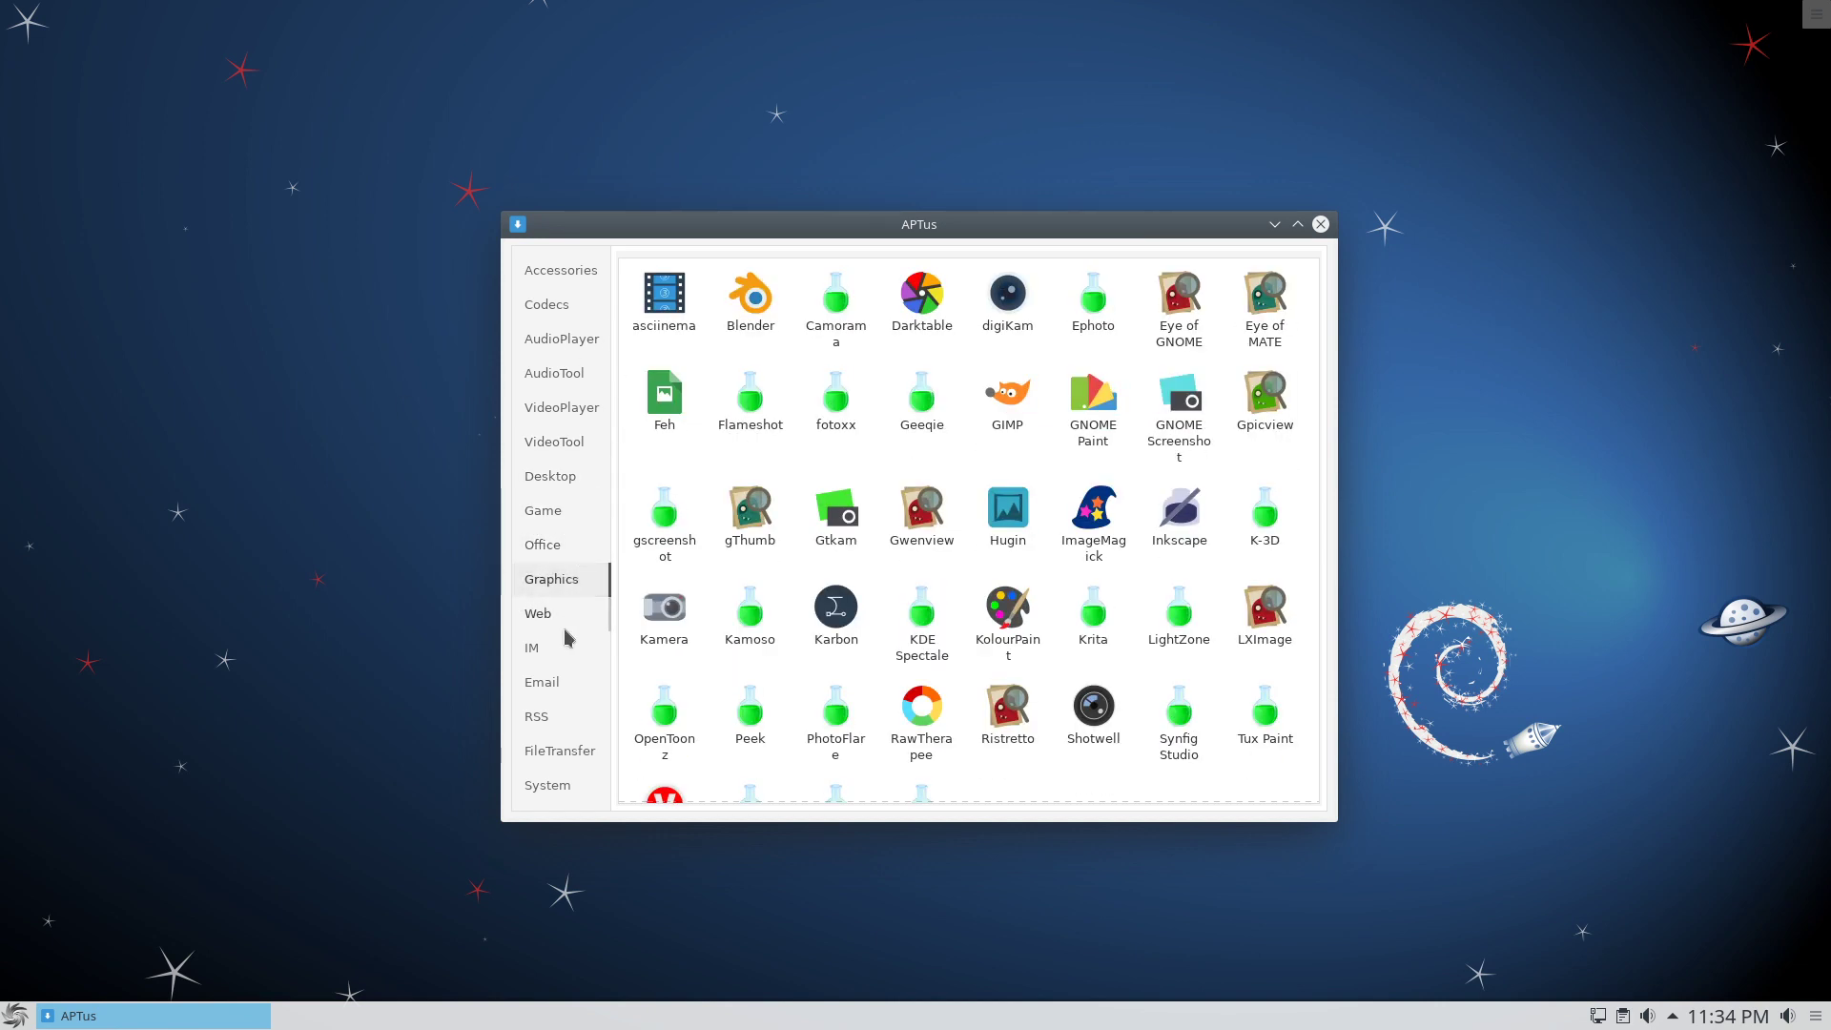
click(555, 620)
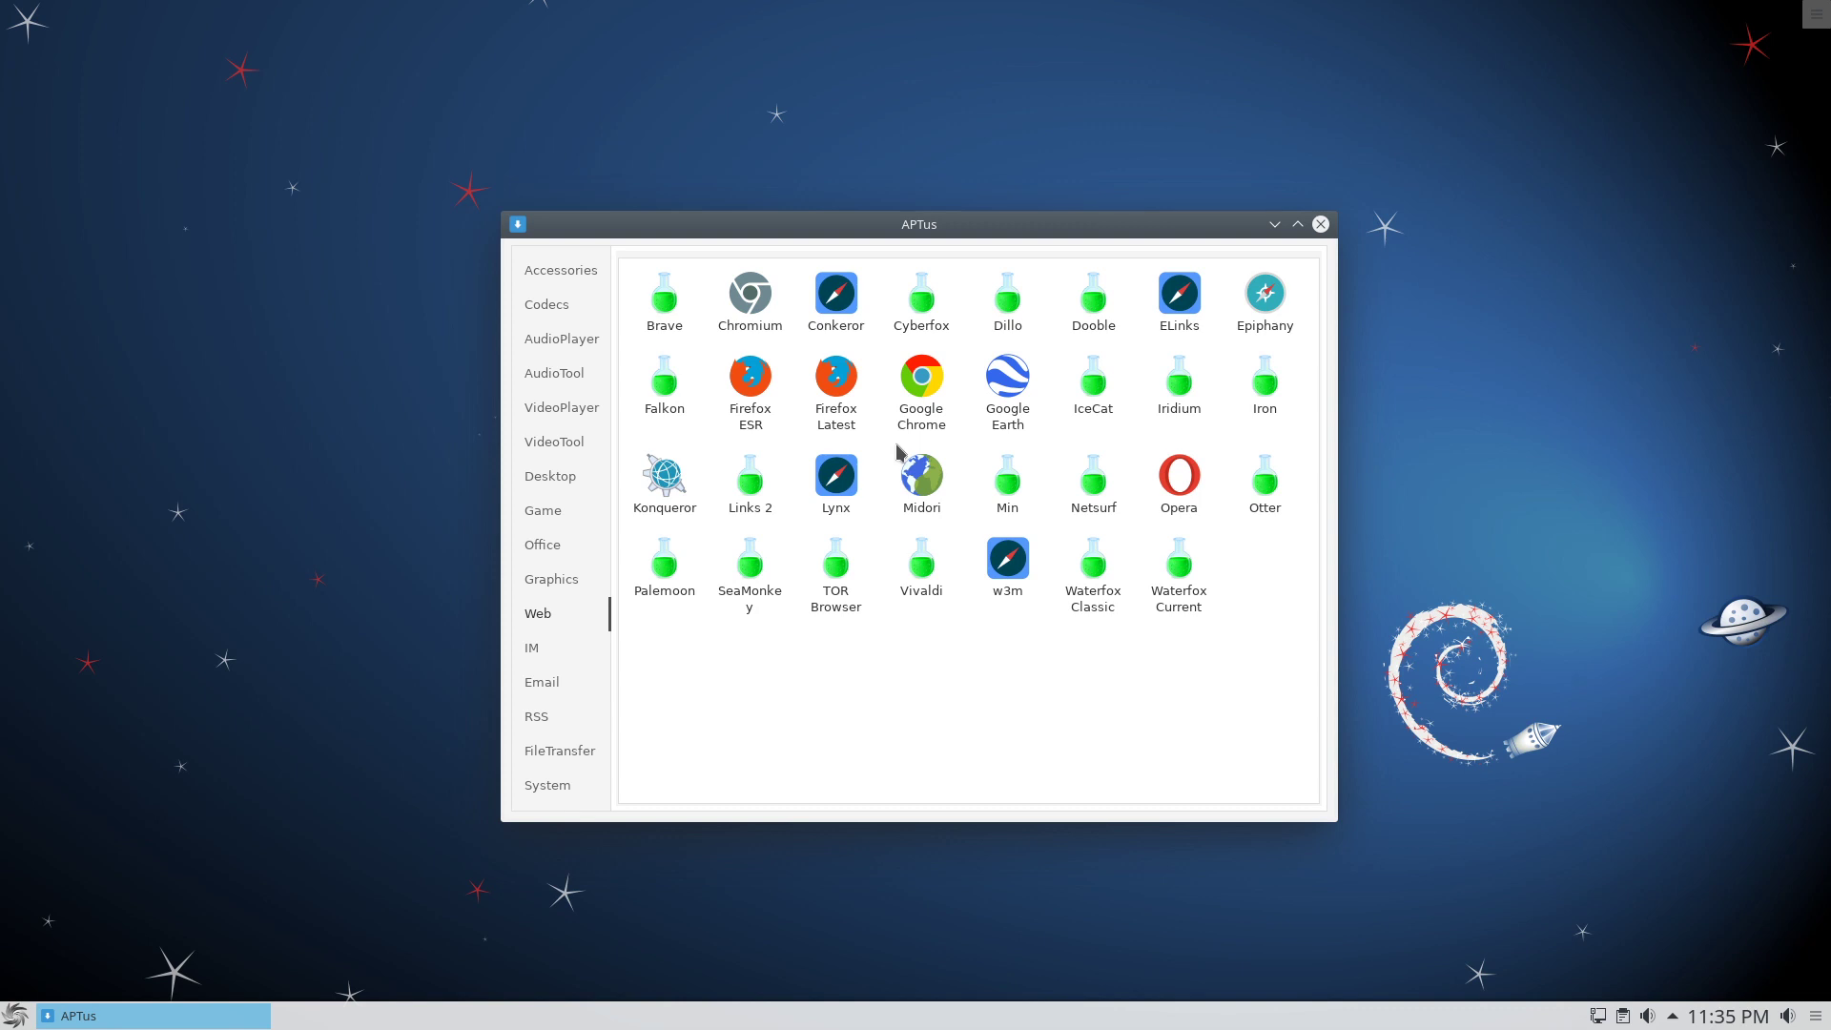
click(554, 652)
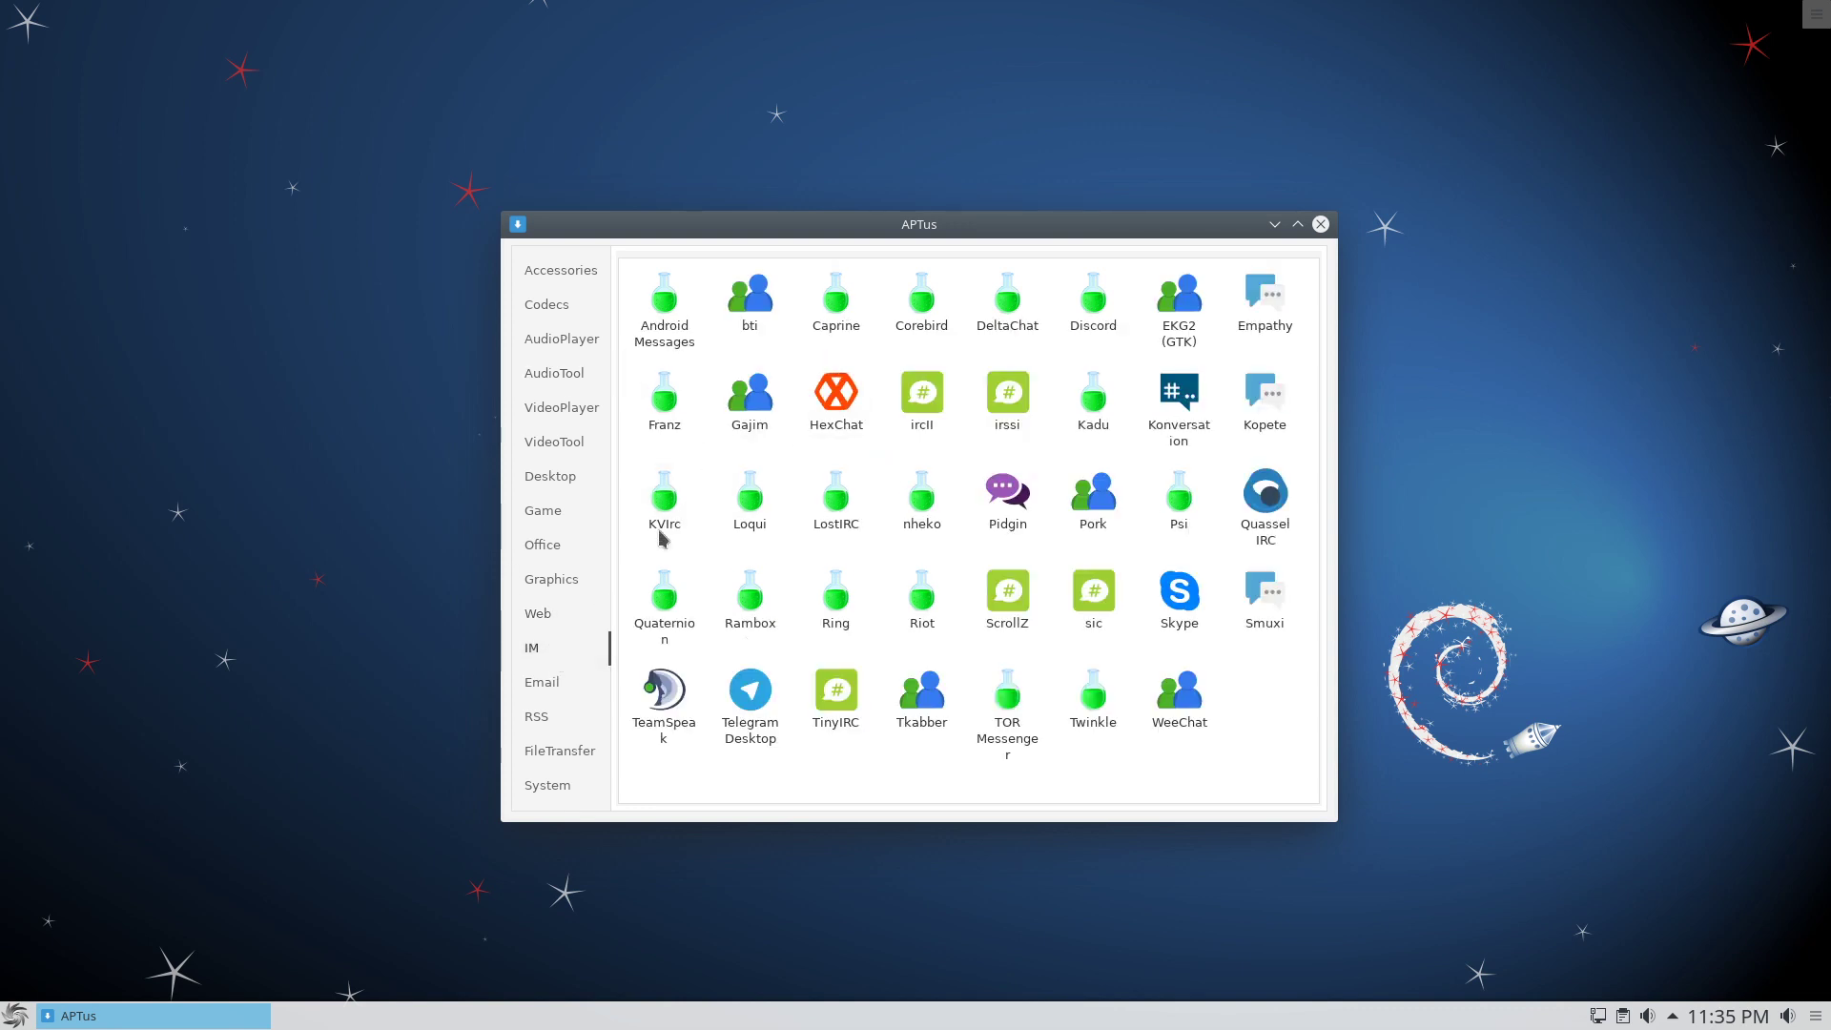
click(554, 687)
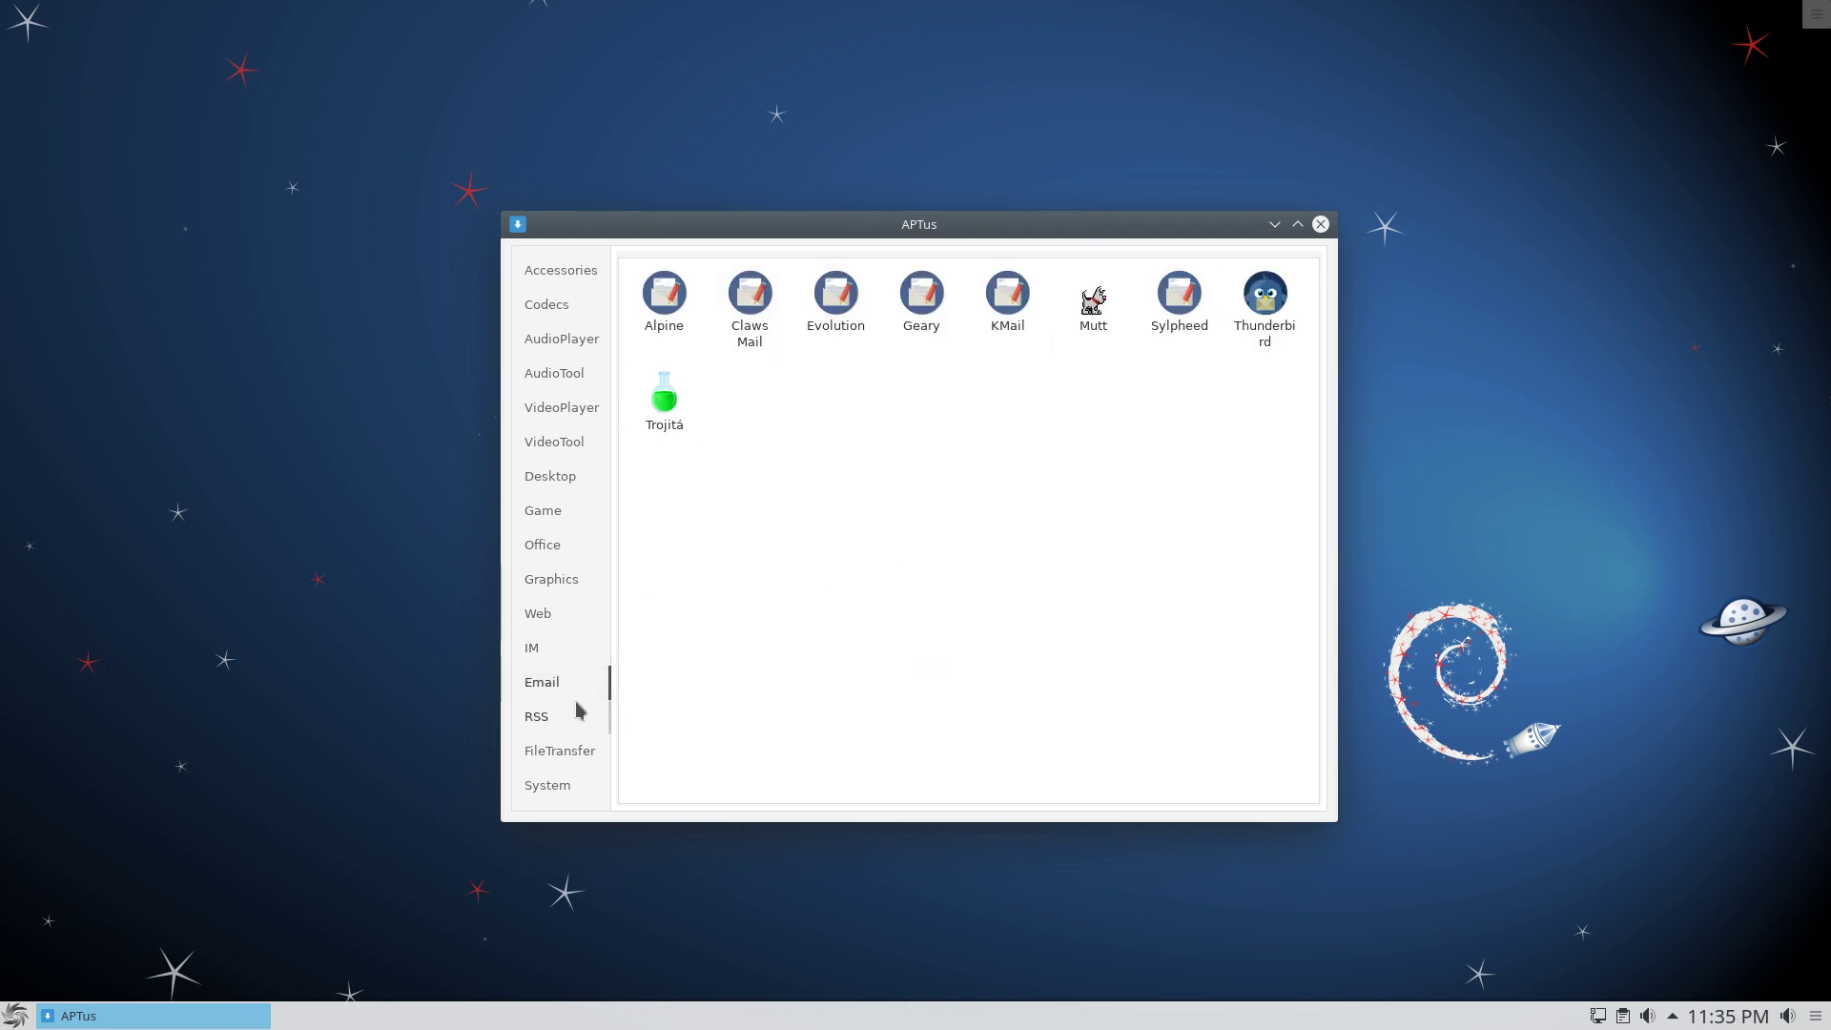
click(578, 783)
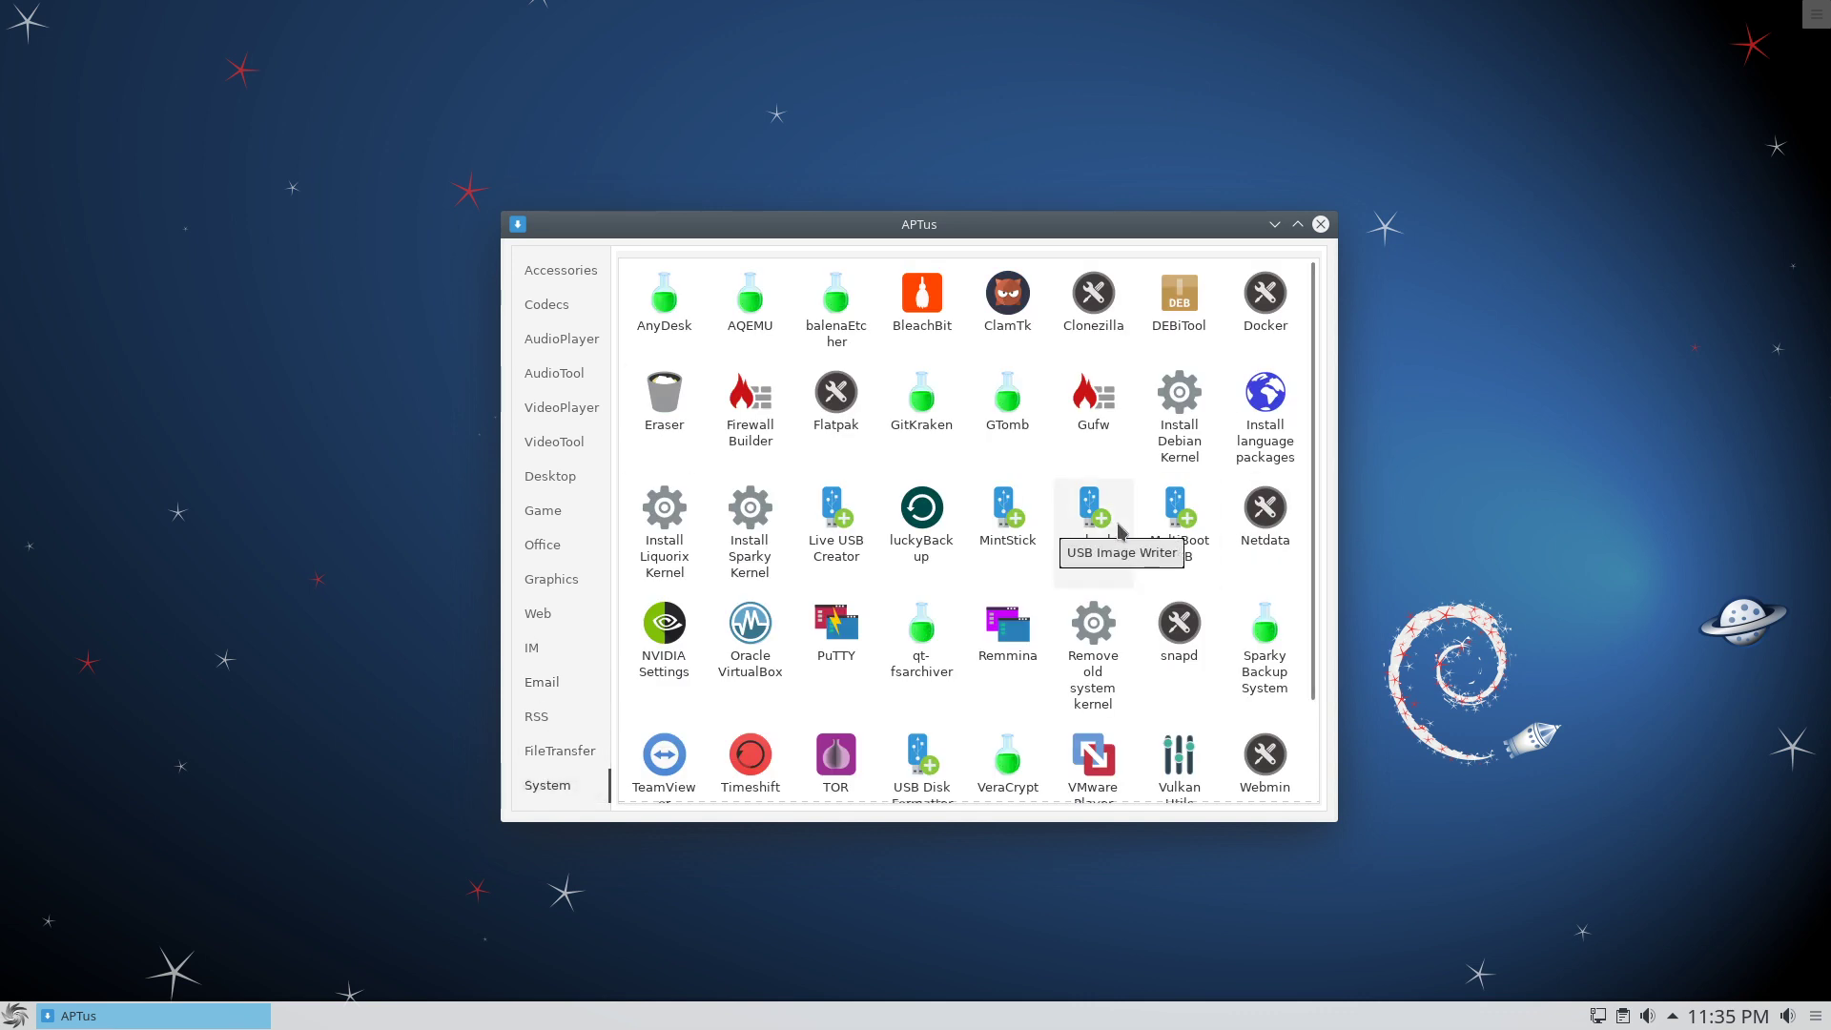
click(1321, 226)
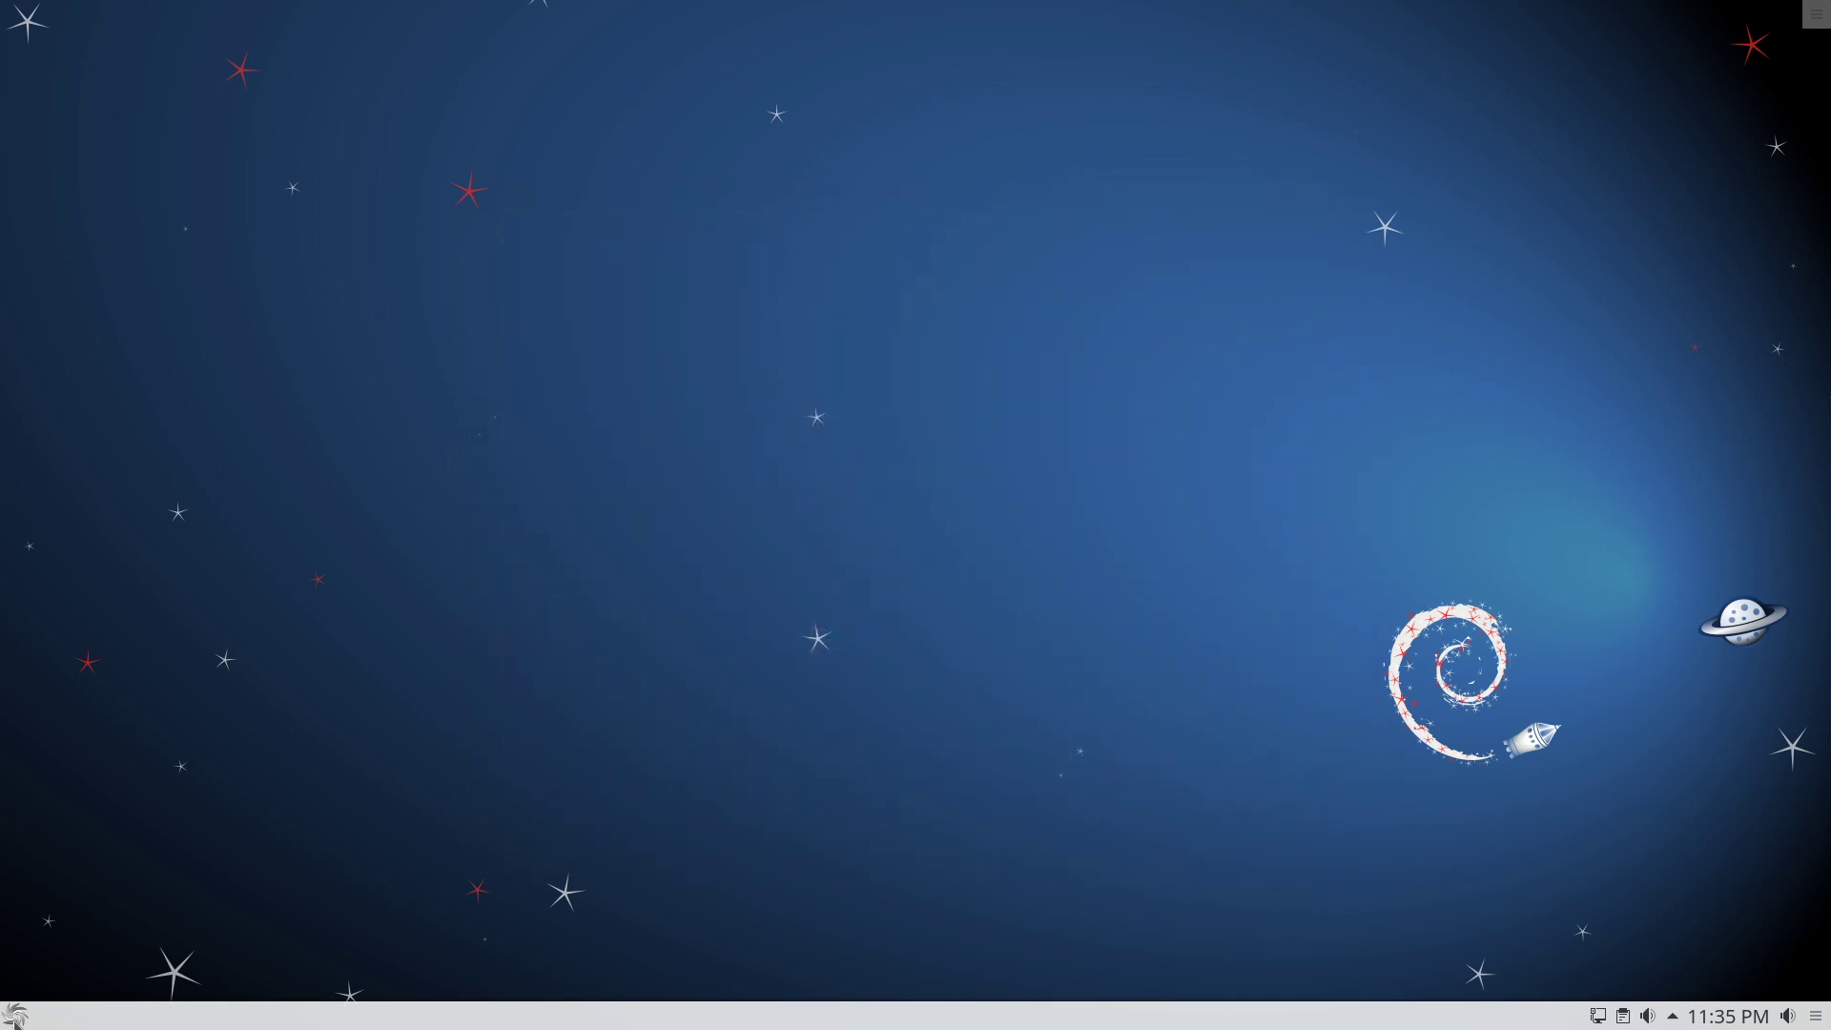
- Search the application launcher for "syn" and "dis" to check for package managers, and clear the search
click(14, 1014)
click(134, 945)
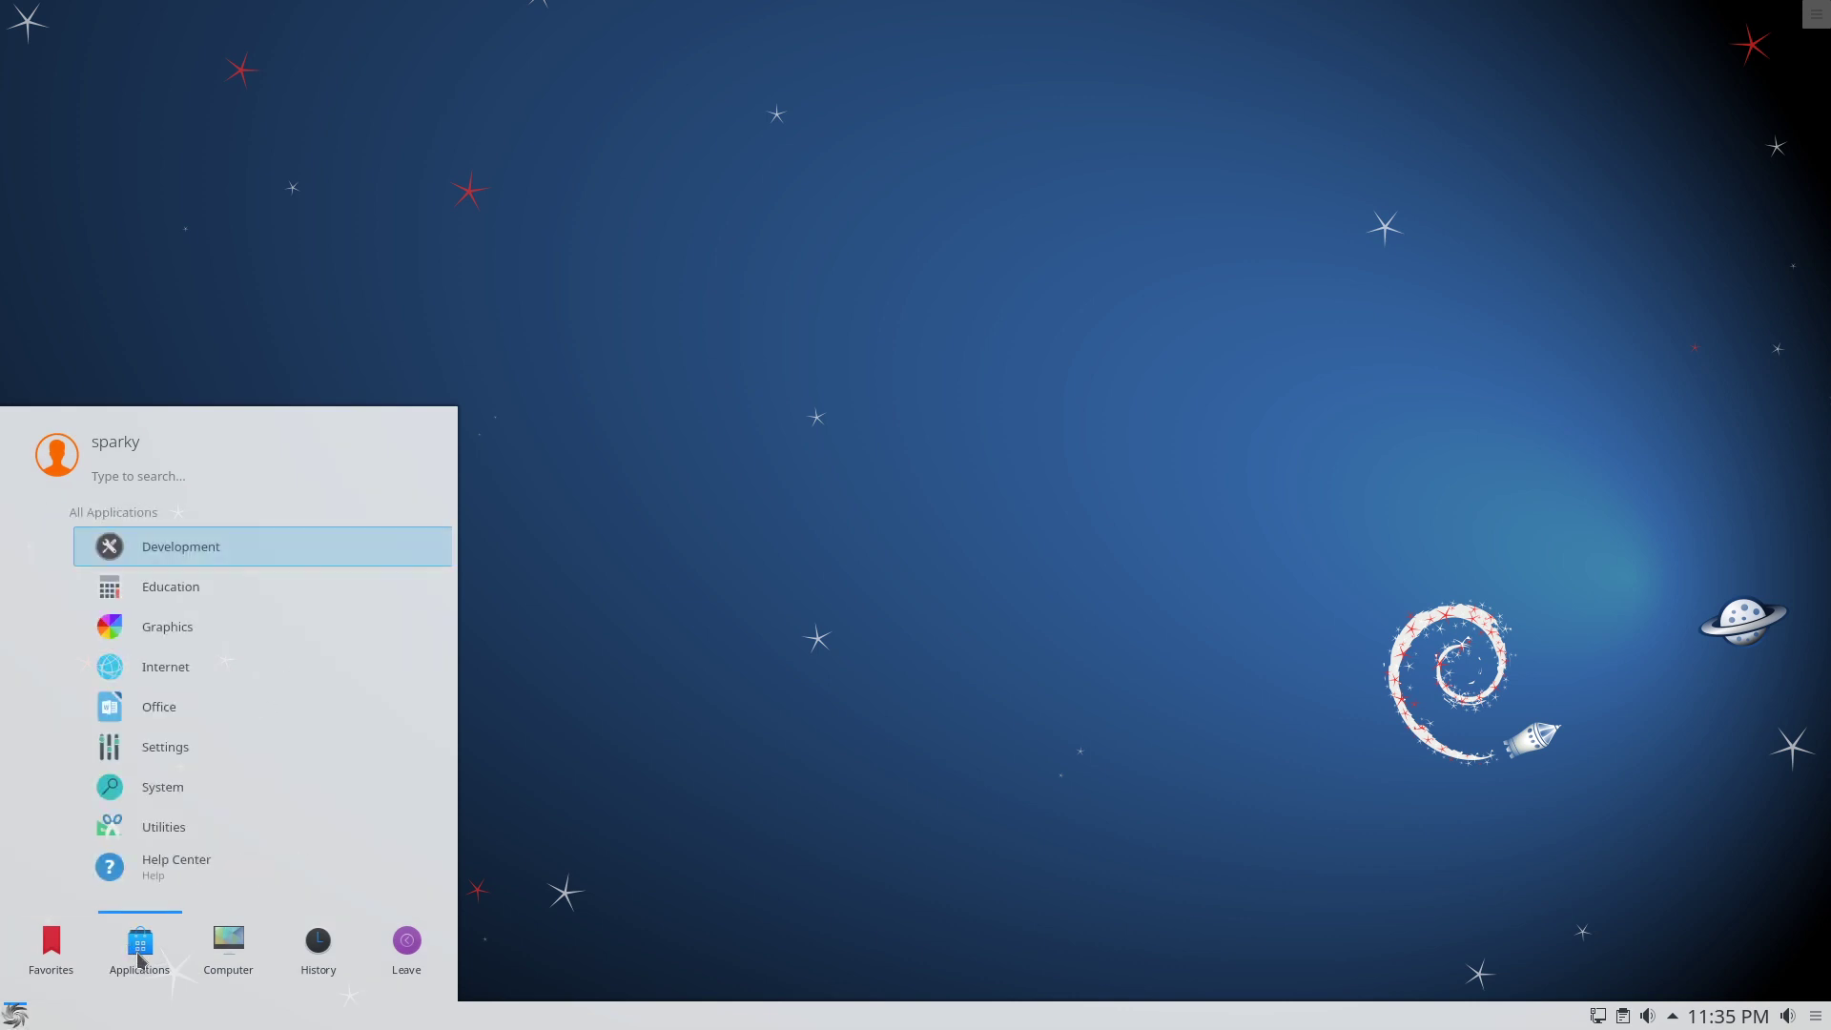
text(syn)
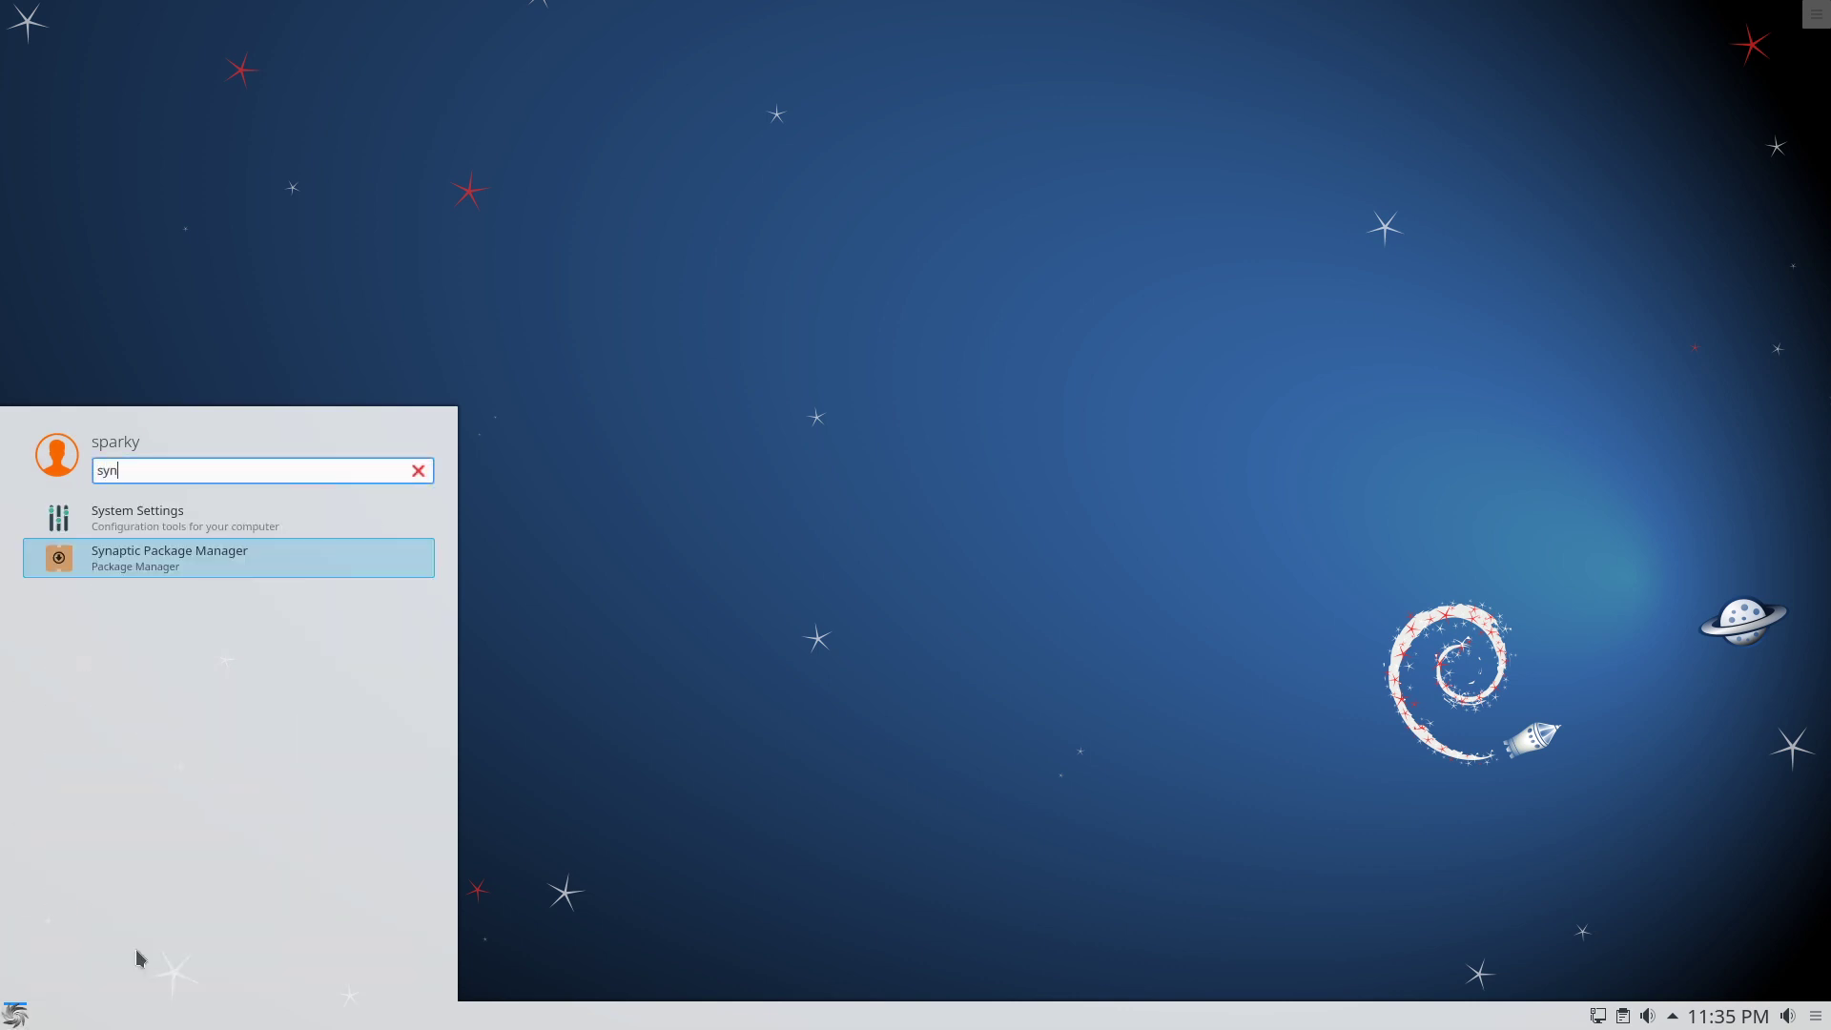
key(Escape)
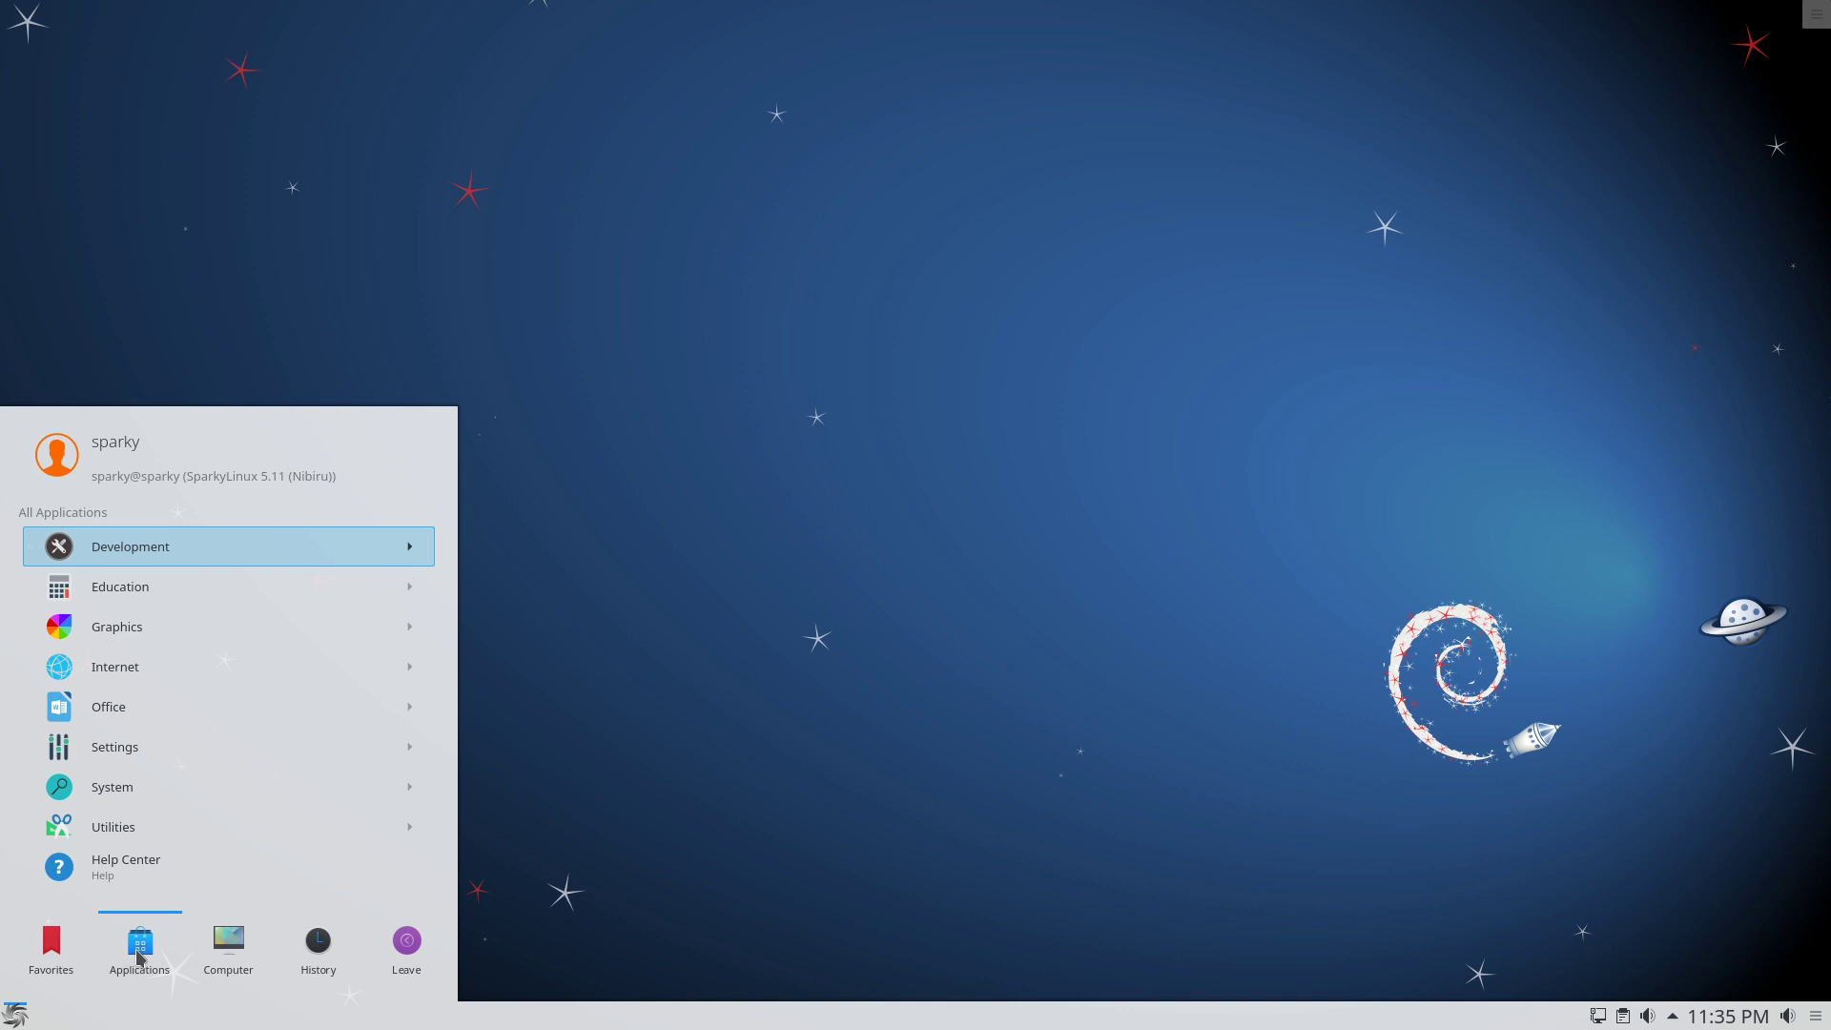
text(dis)
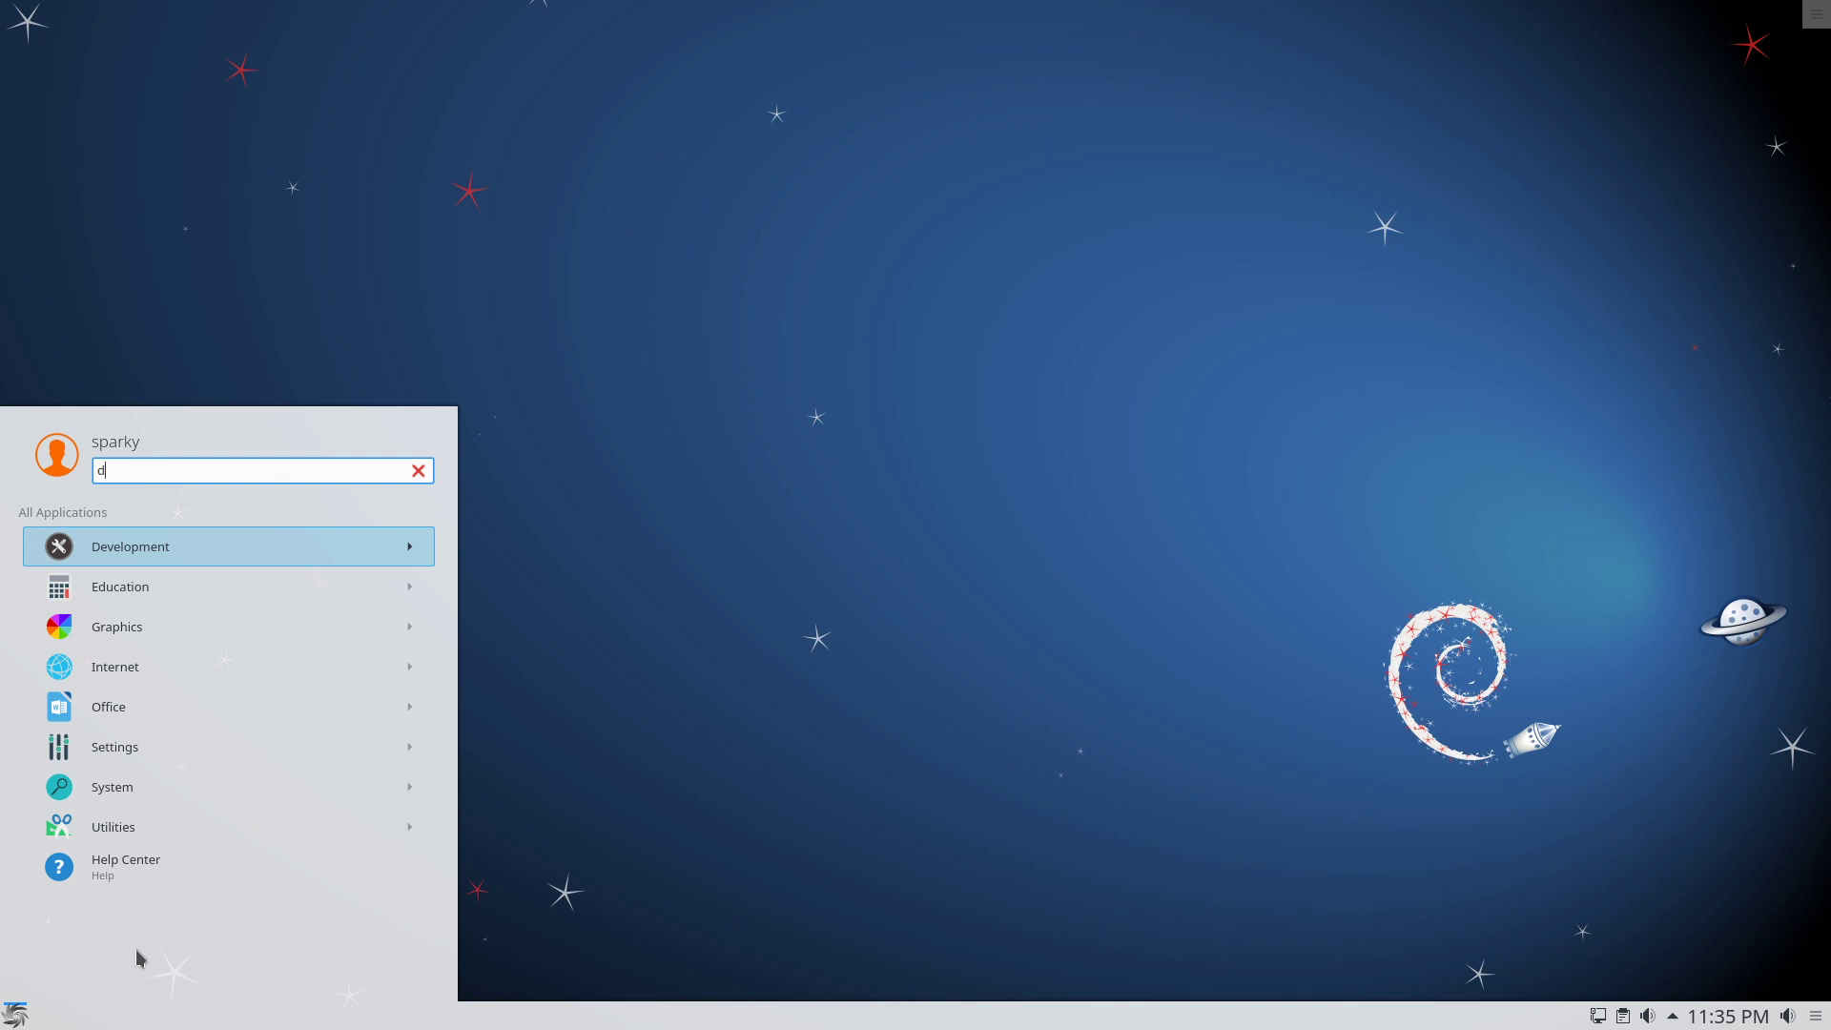
key(BackSpace)
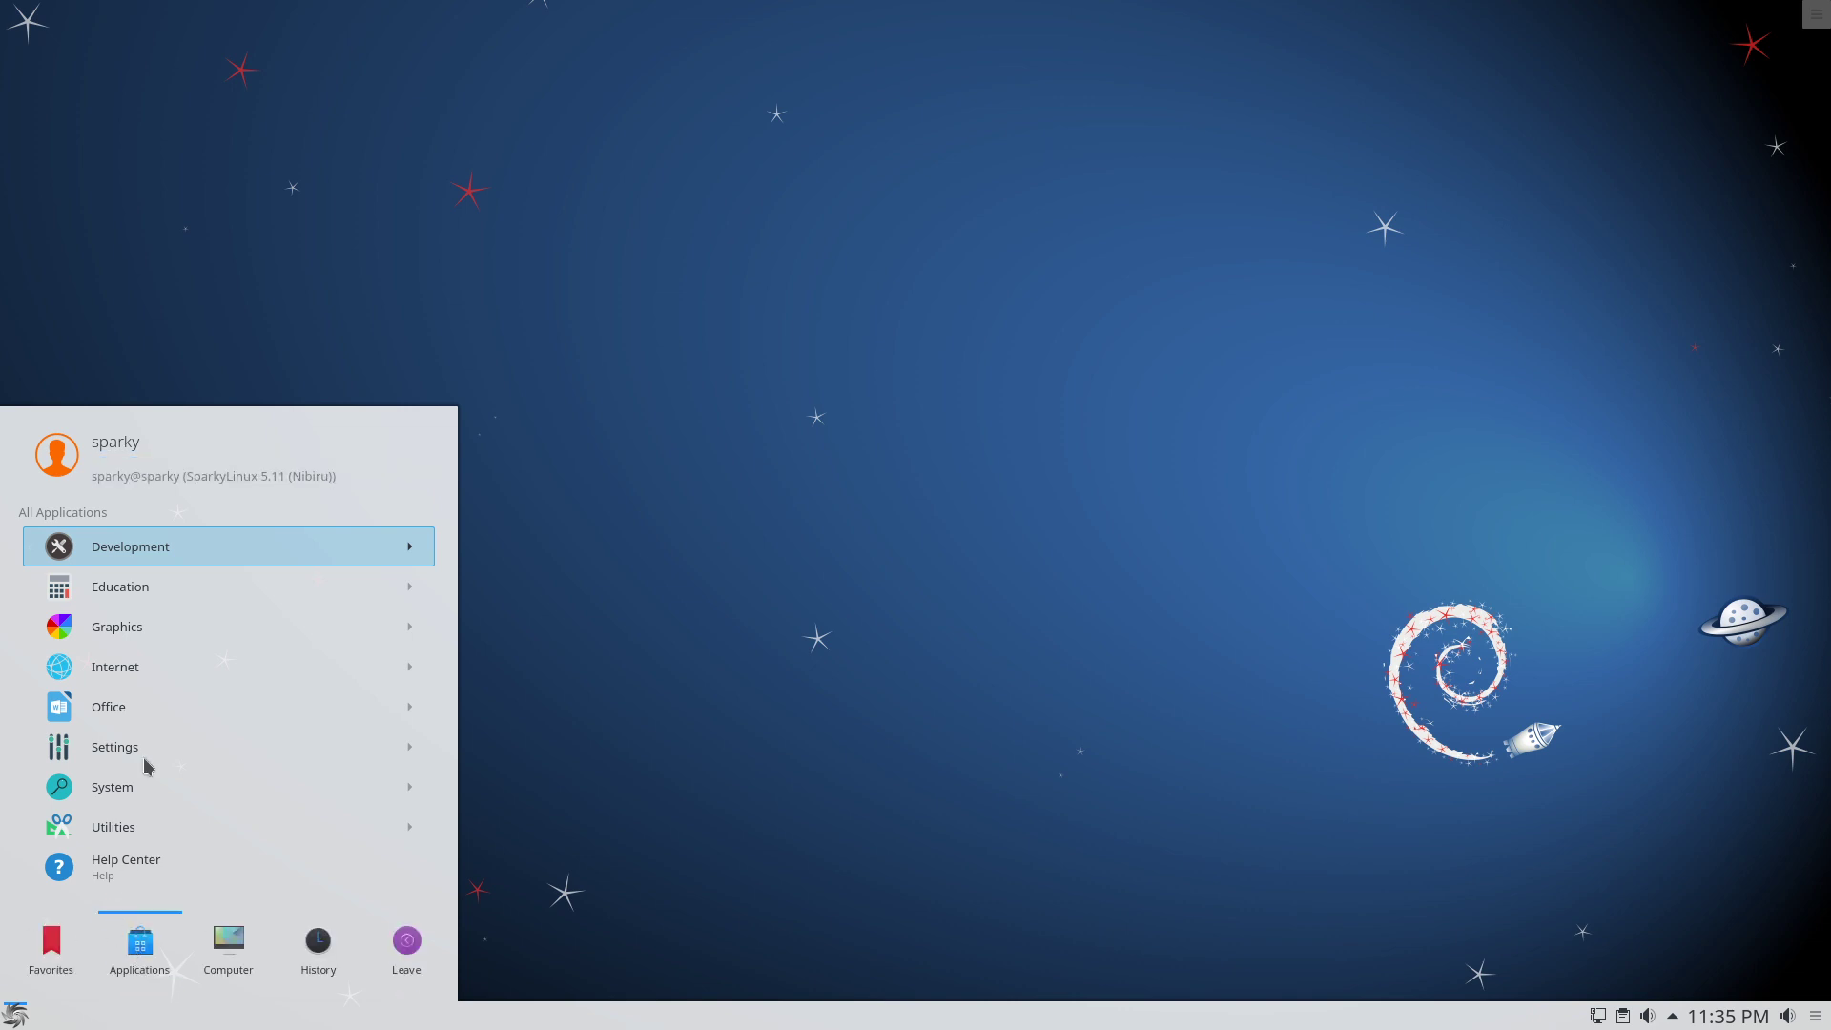
- Look through the installed programs in the launcher's Development, Education and Graphics categories, returning to all applications
click(127, 551)
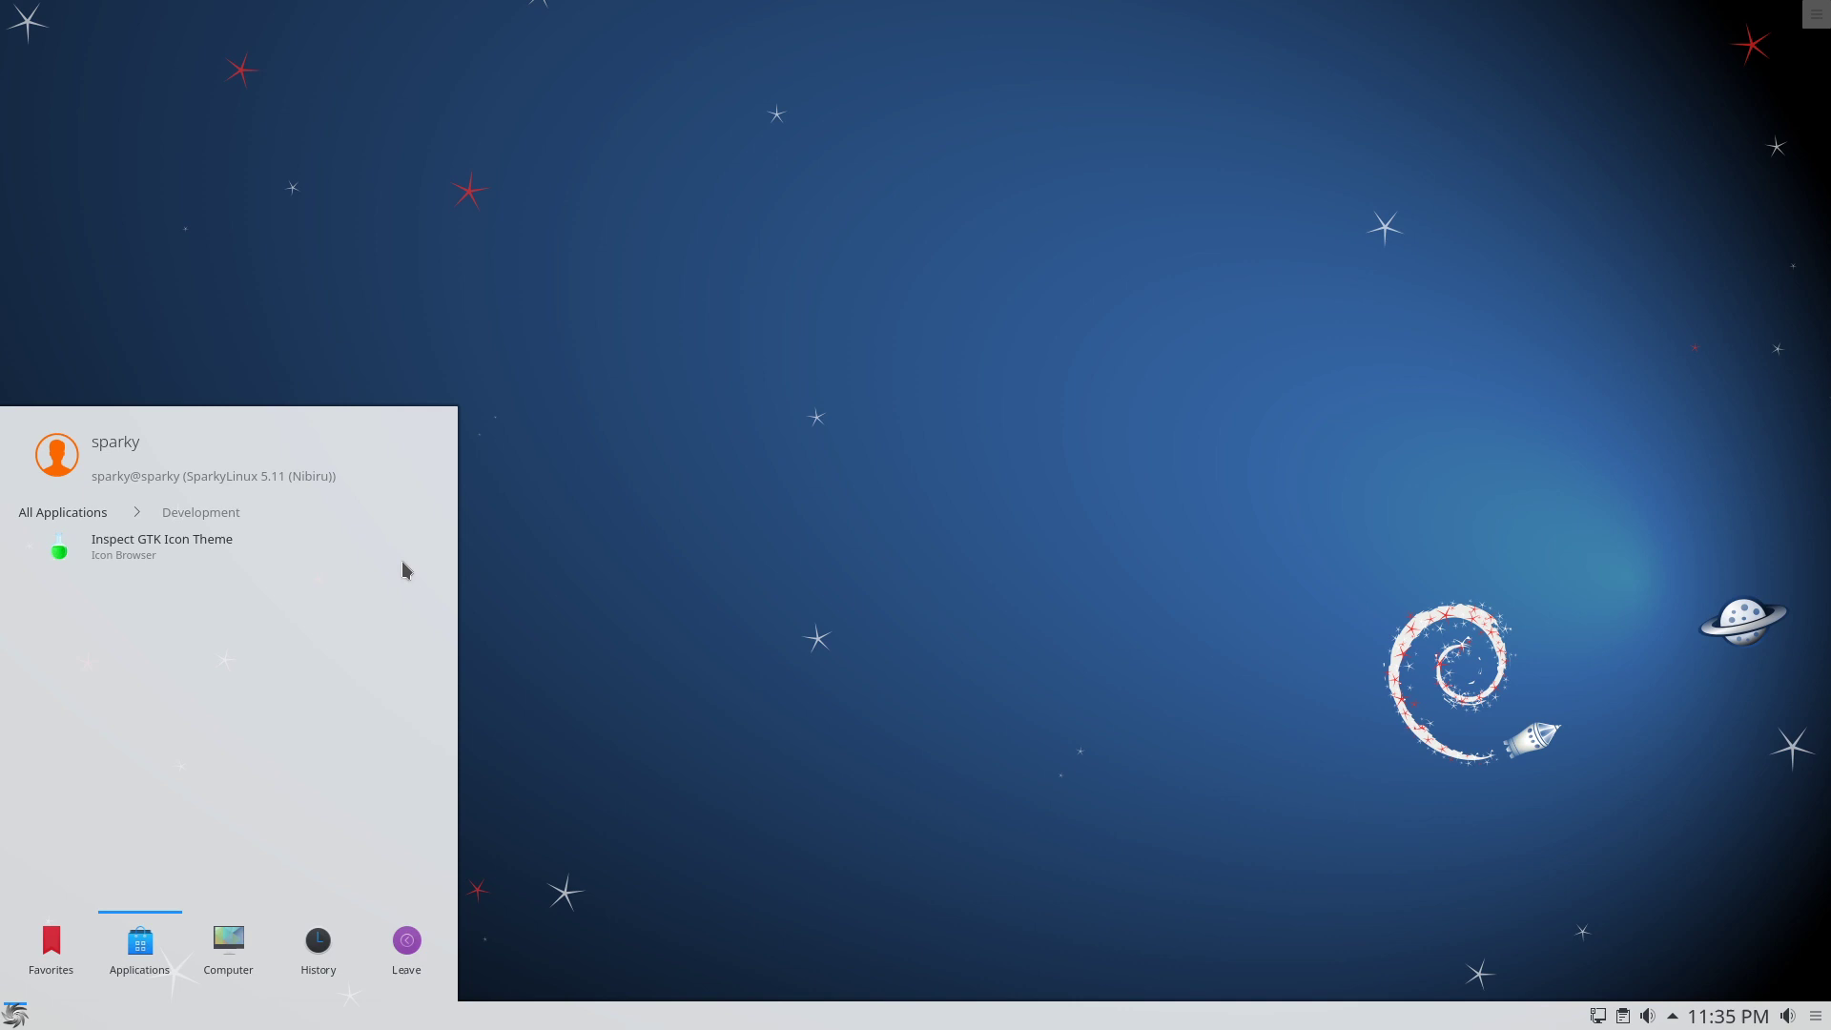
click(83, 519)
click(127, 589)
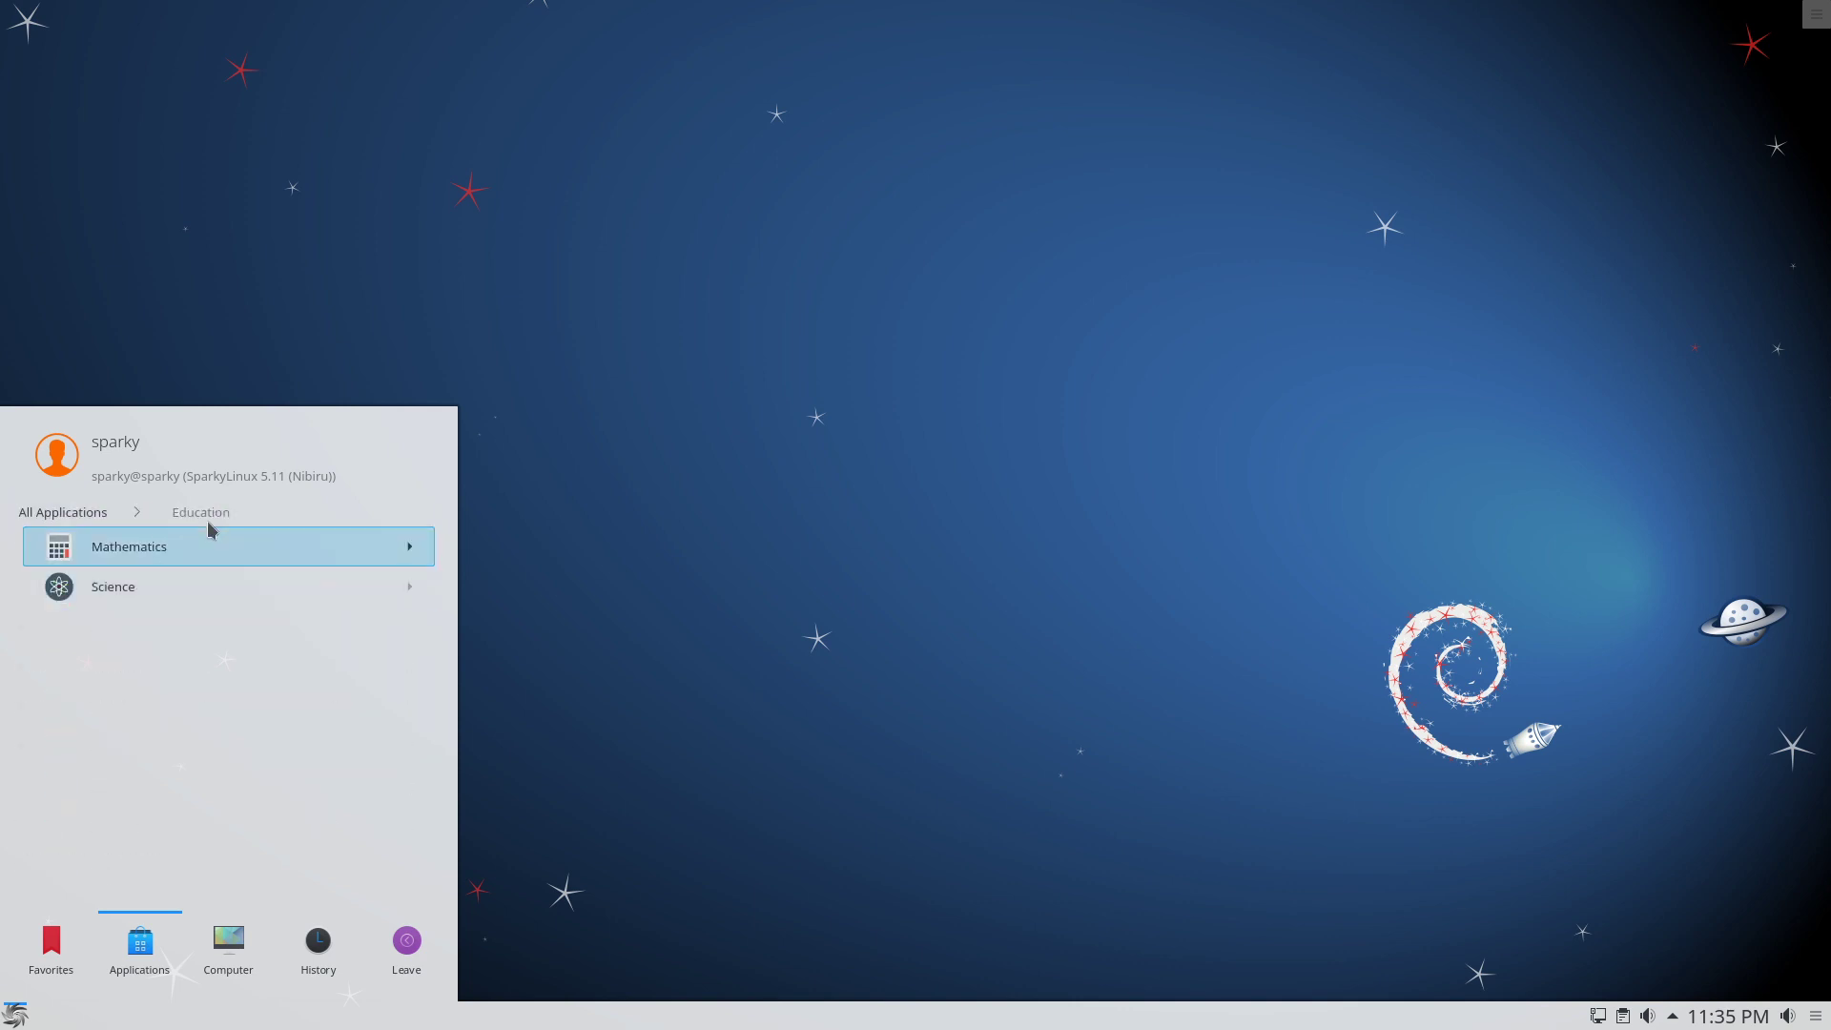
click(71, 512)
click(108, 637)
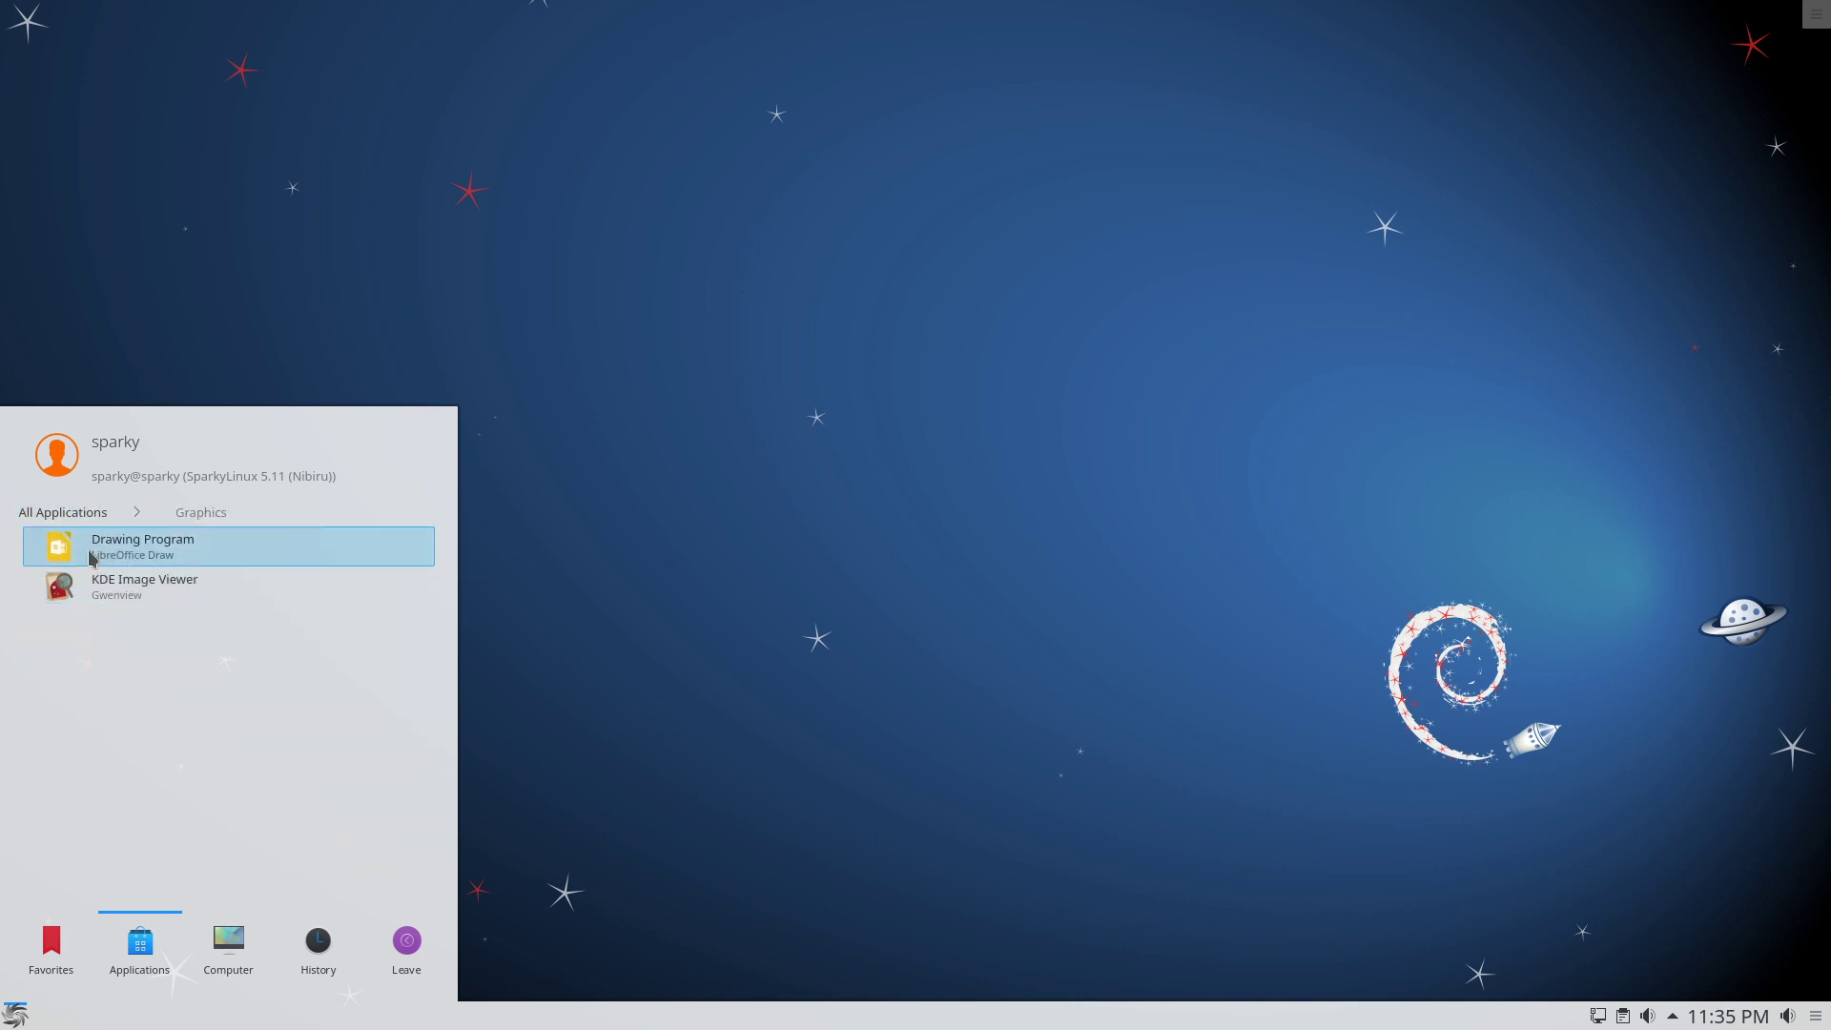
click(82, 516)
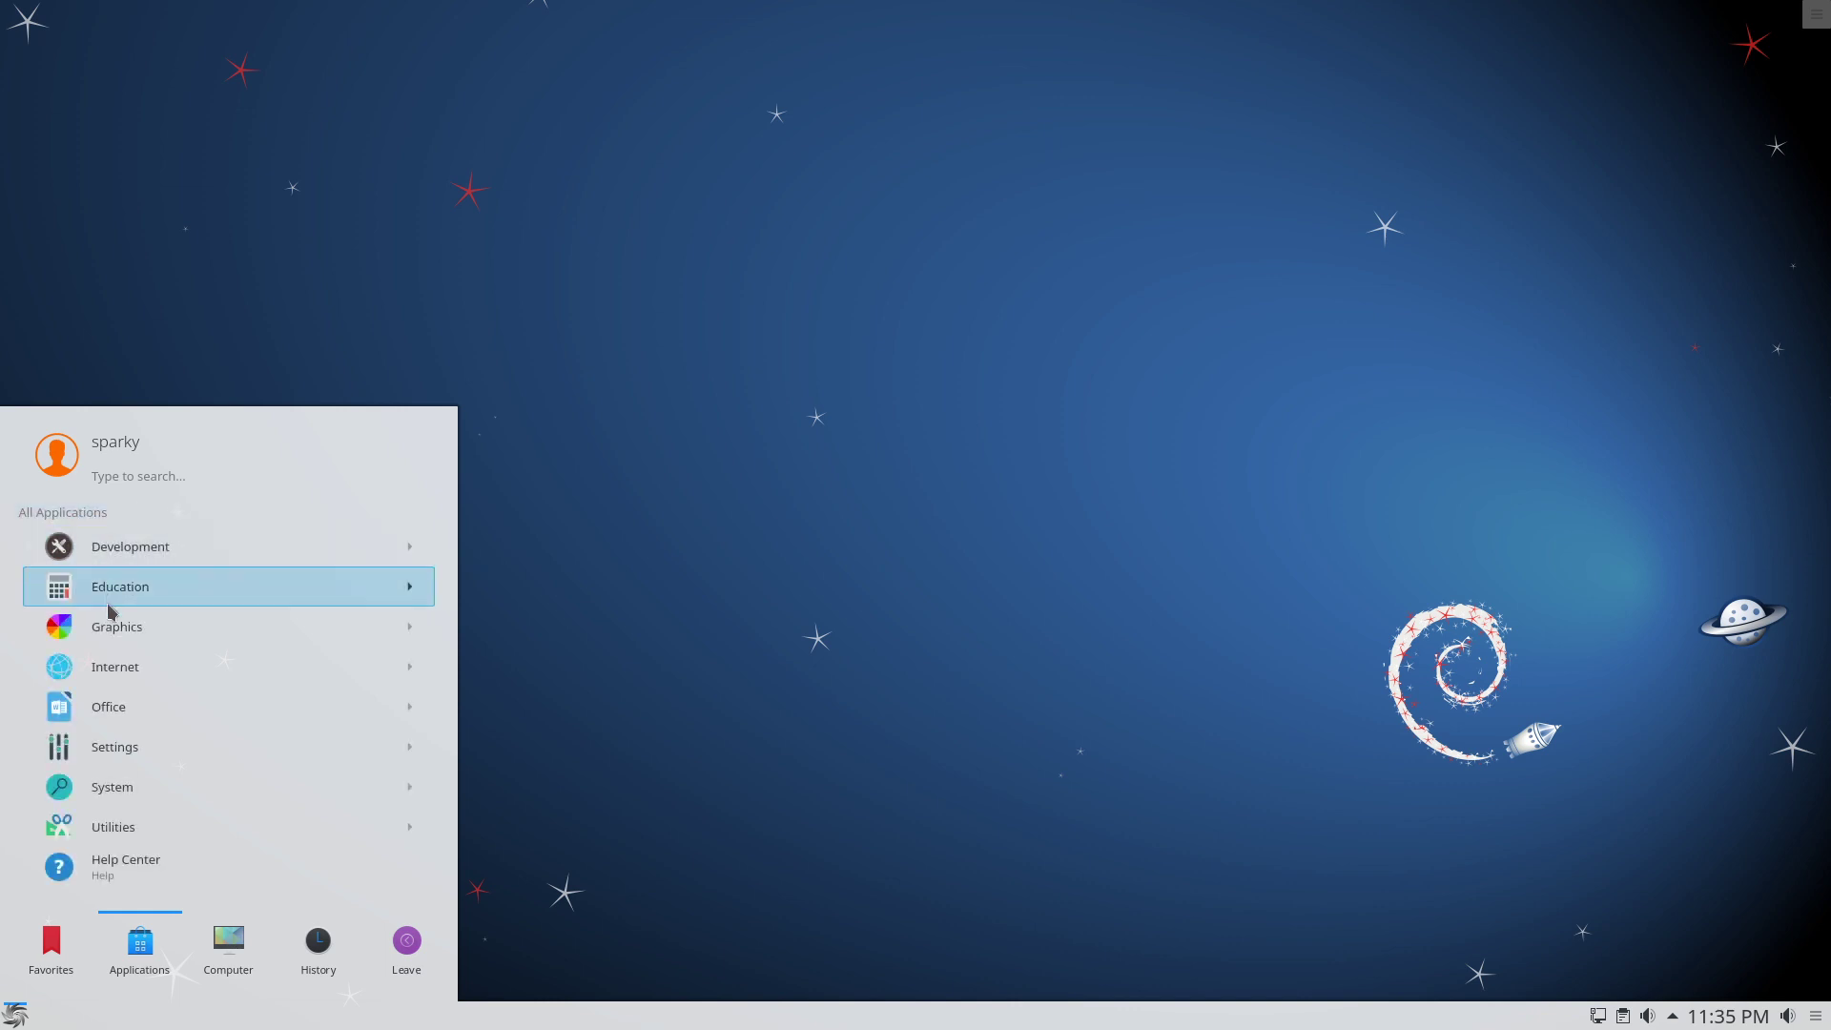
- Look through the installed programs in the launcher's Internet, Office and Settings categories
click(129, 671)
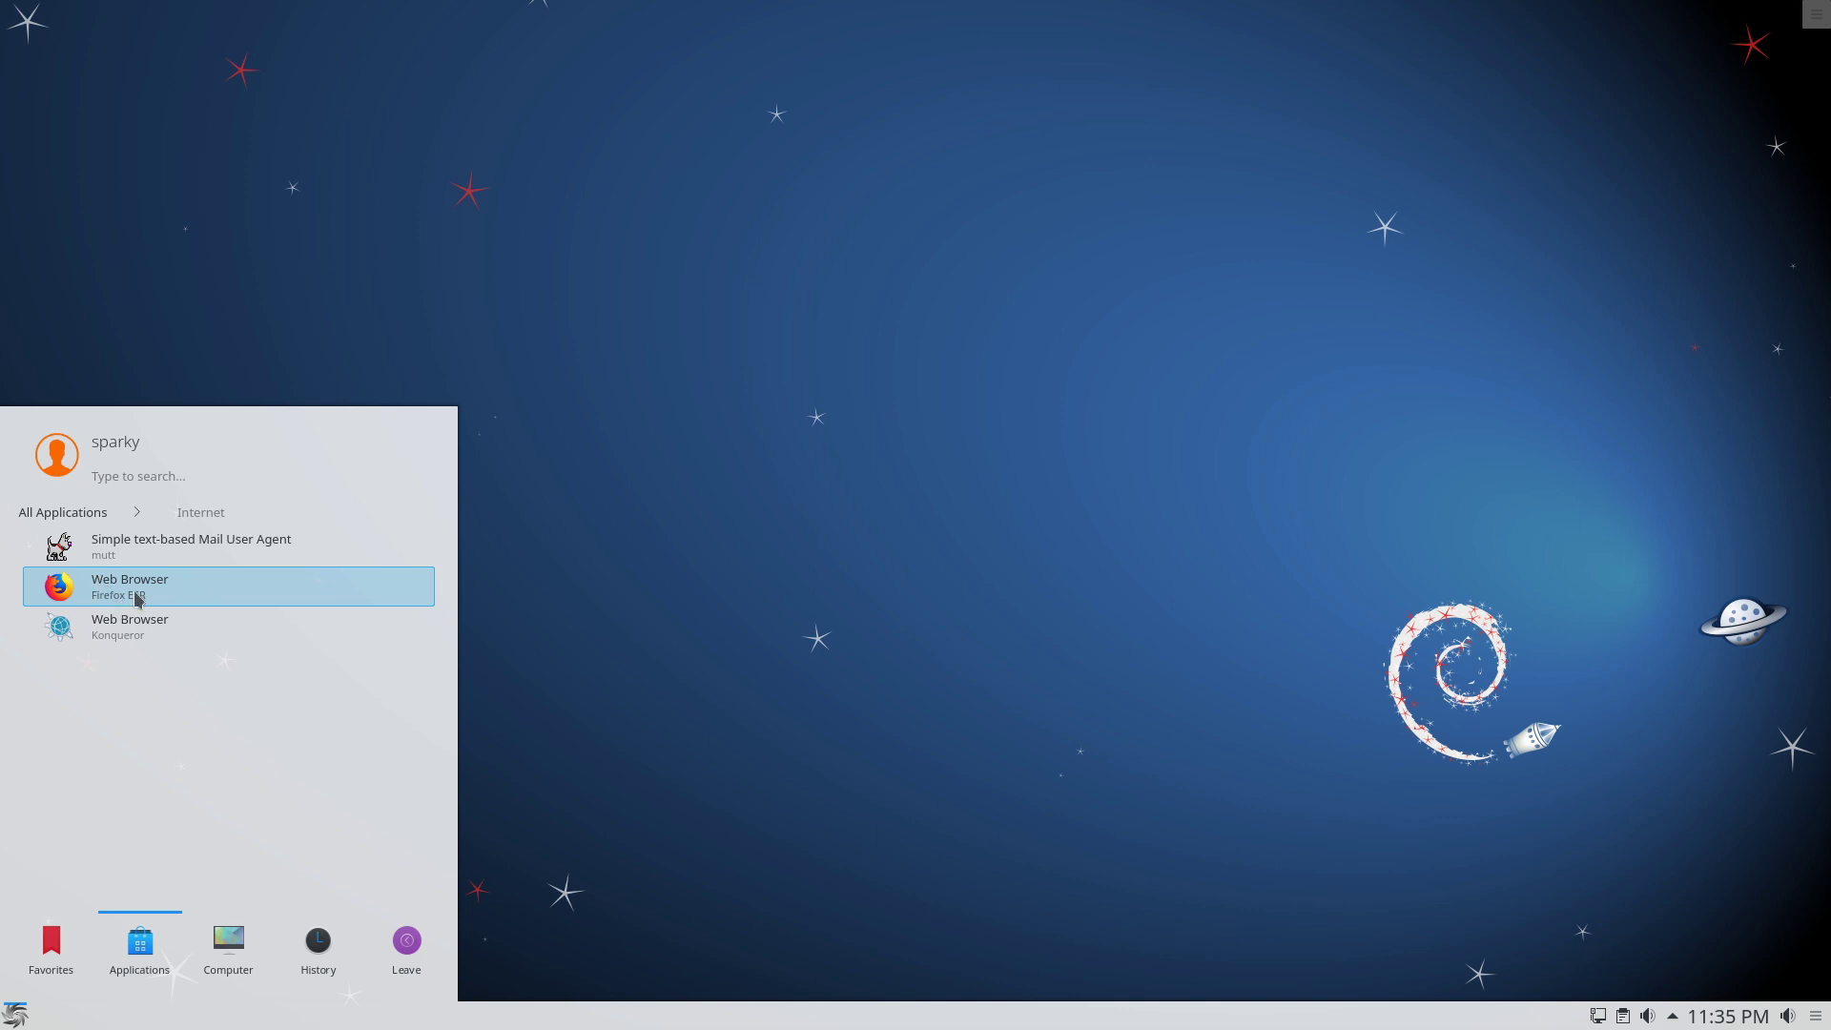
click(63, 512)
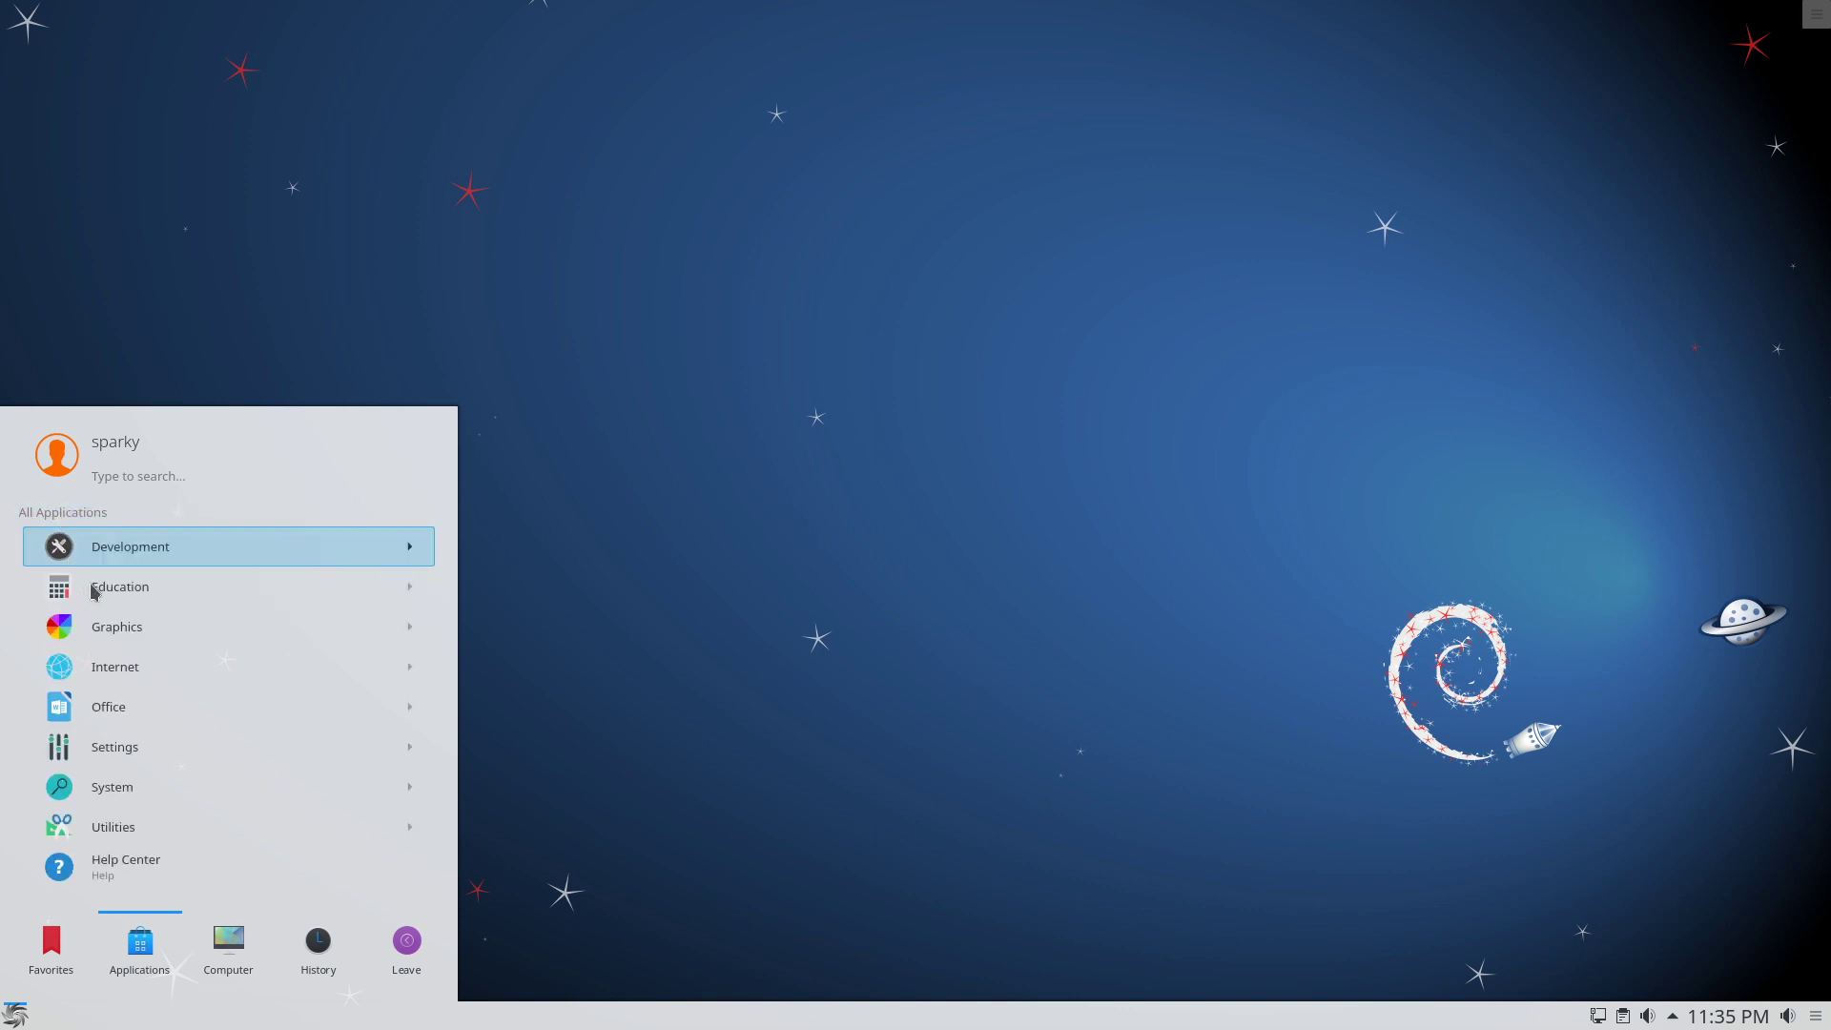
click(135, 703)
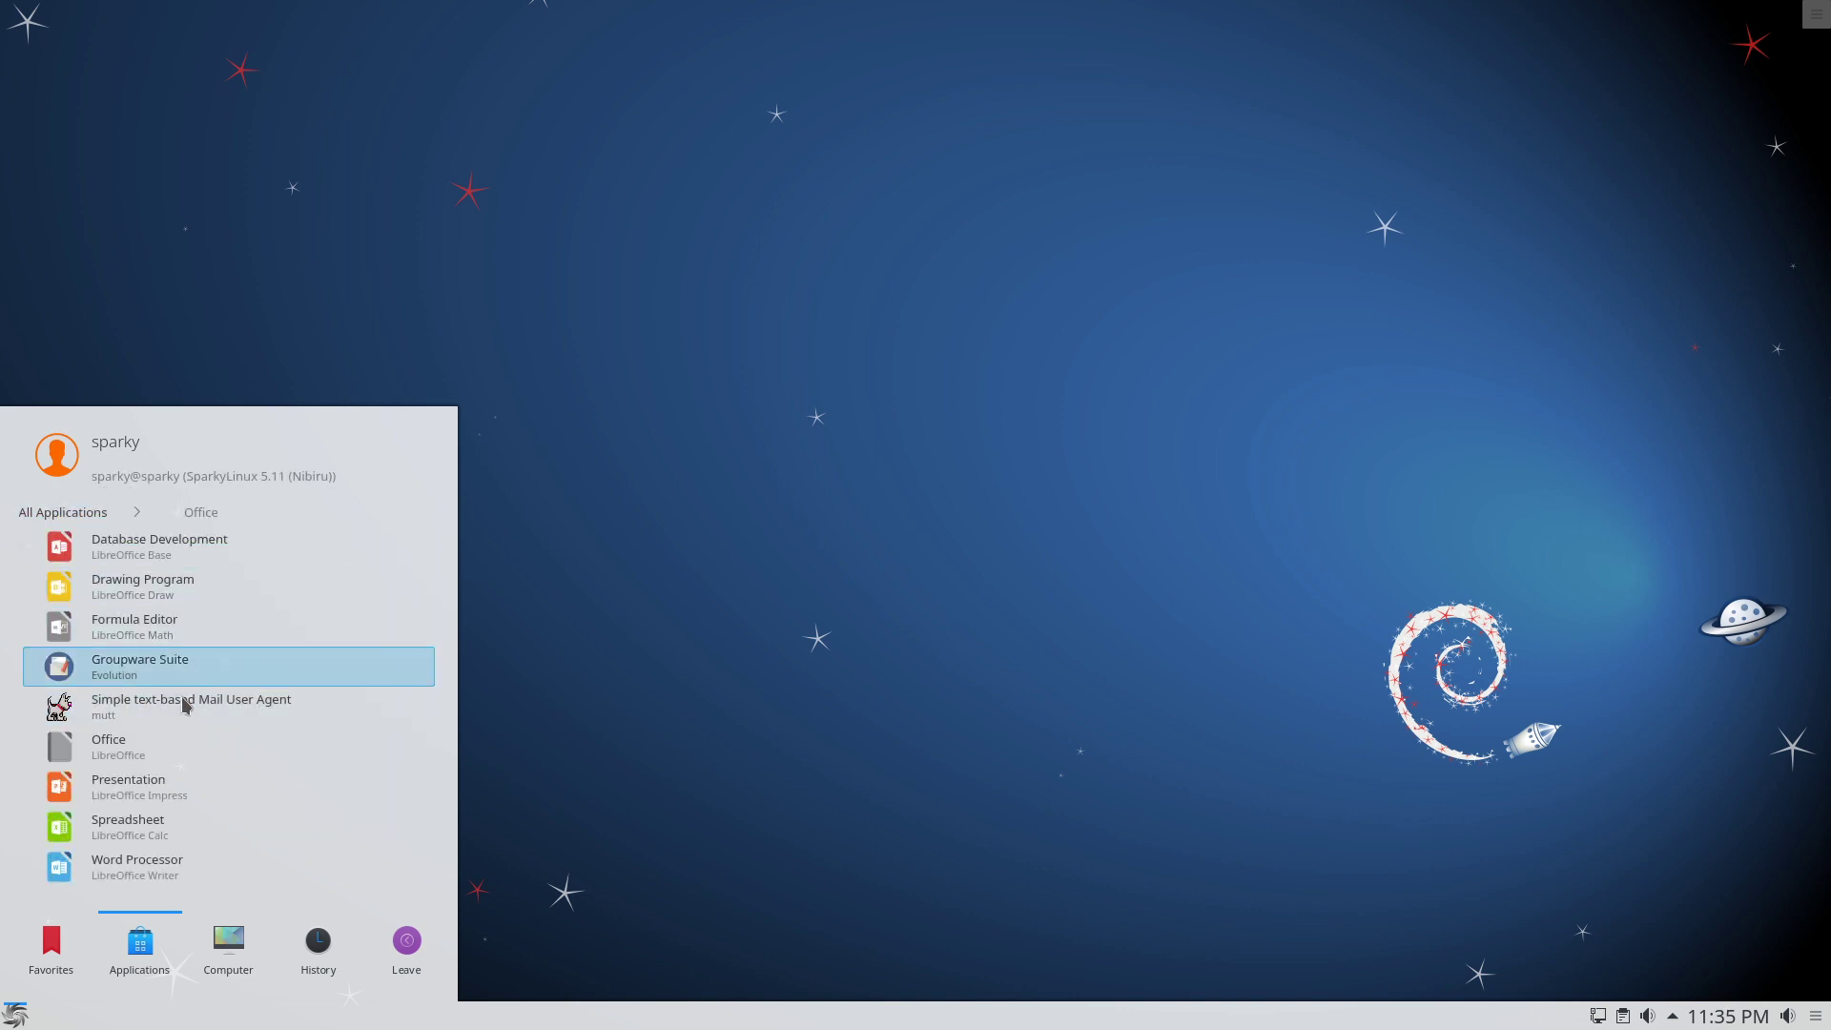
click(77, 514)
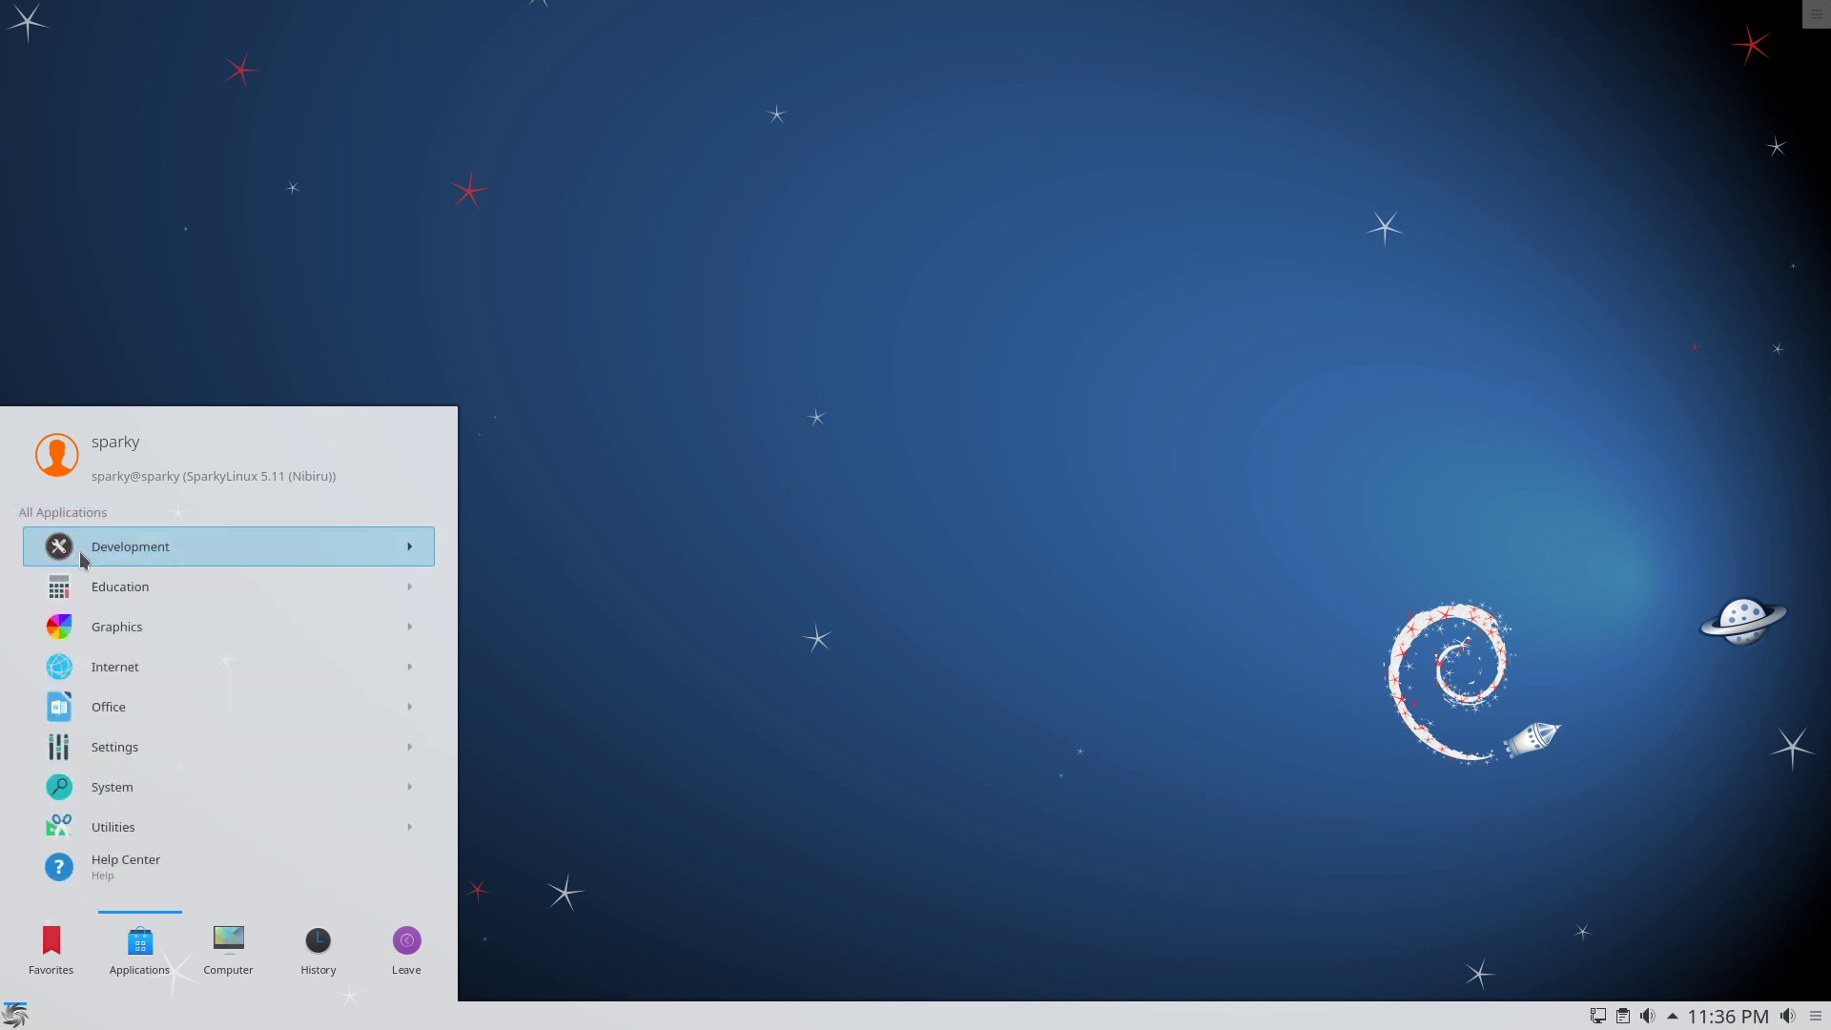
click(119, 747)
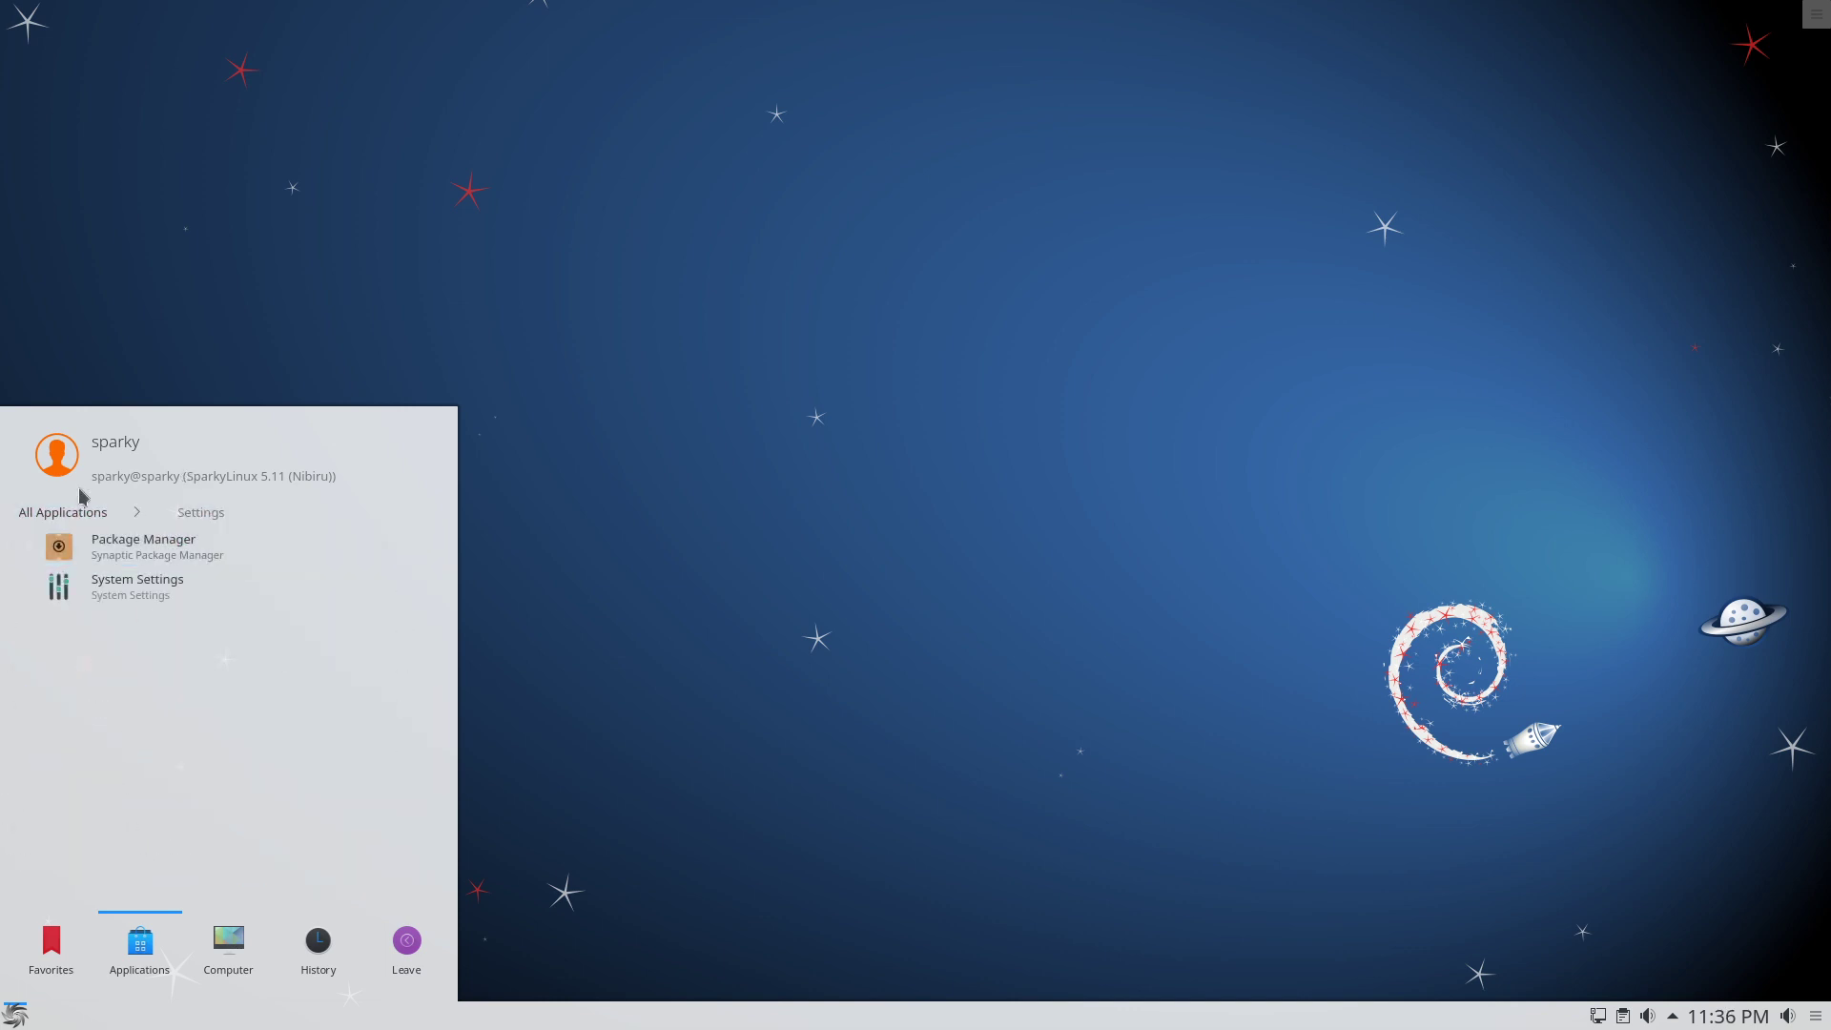
- Examine the available Look And Feel and Desktop Theme options under Workspace Theme in System Settings, and close the settings window
click(118, 588)
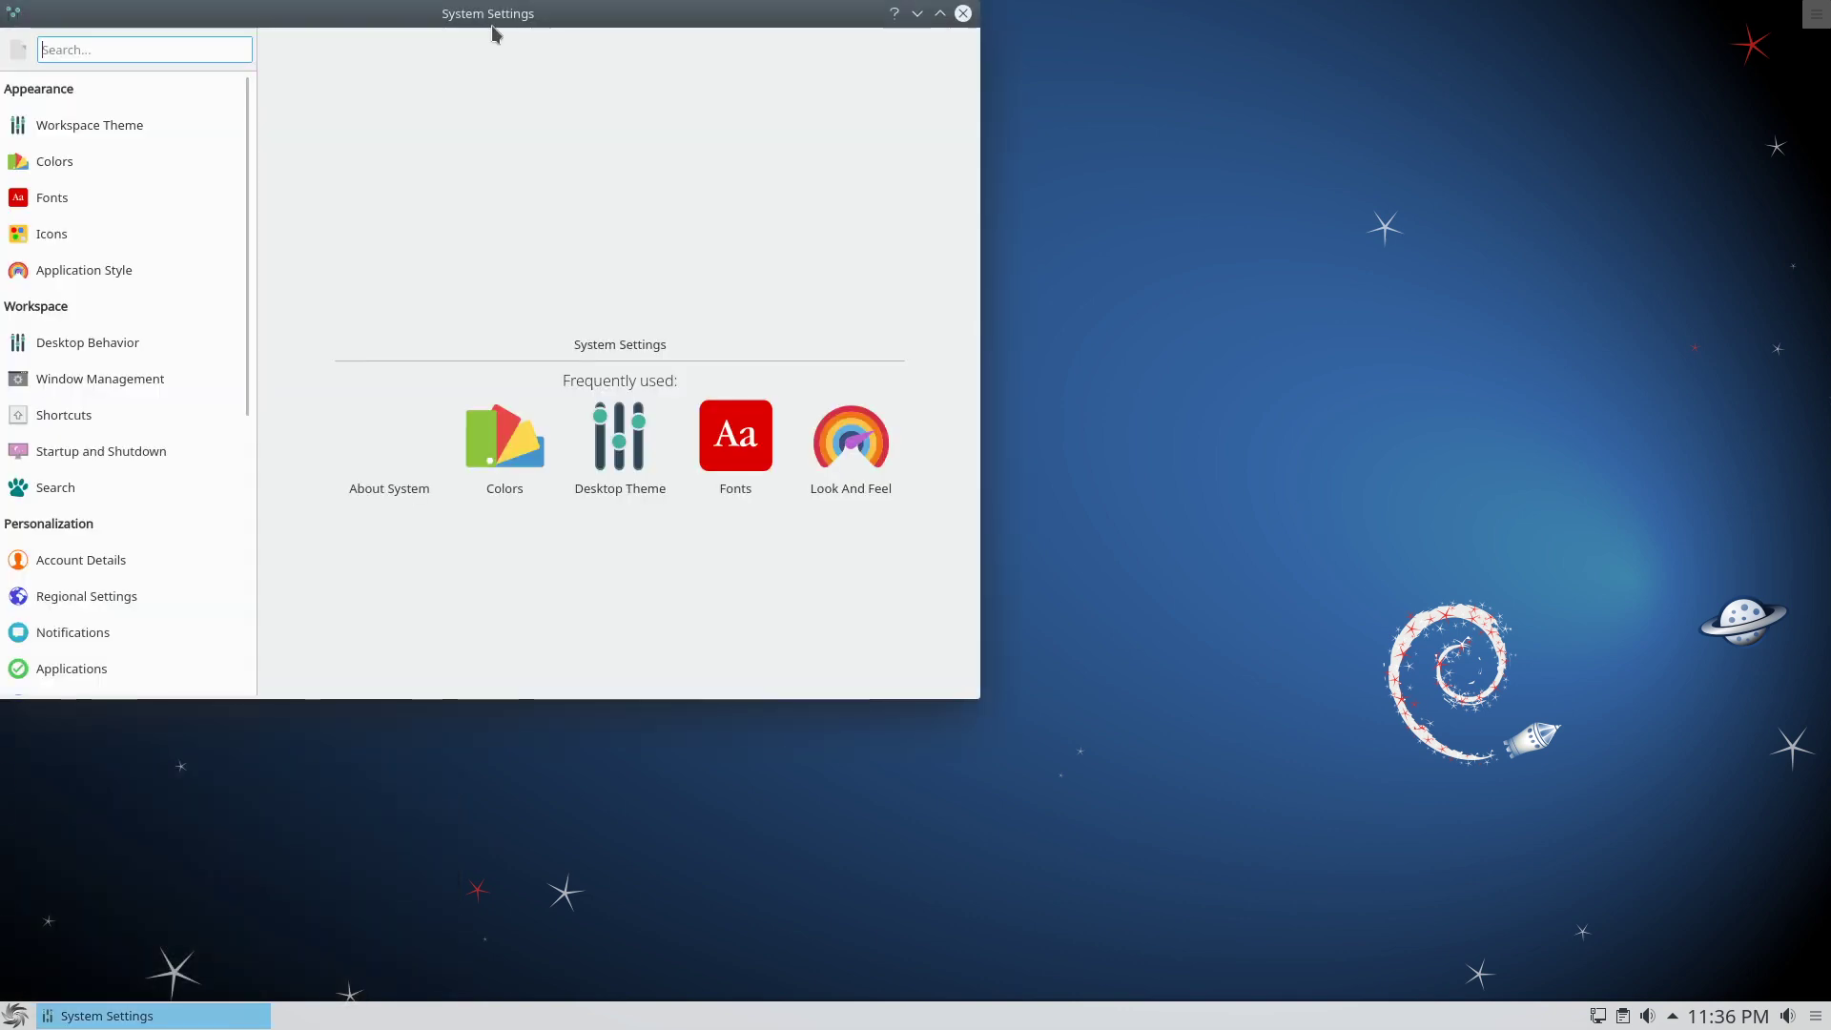
drag(490, 28, 1012, 95)
click(606, 195)
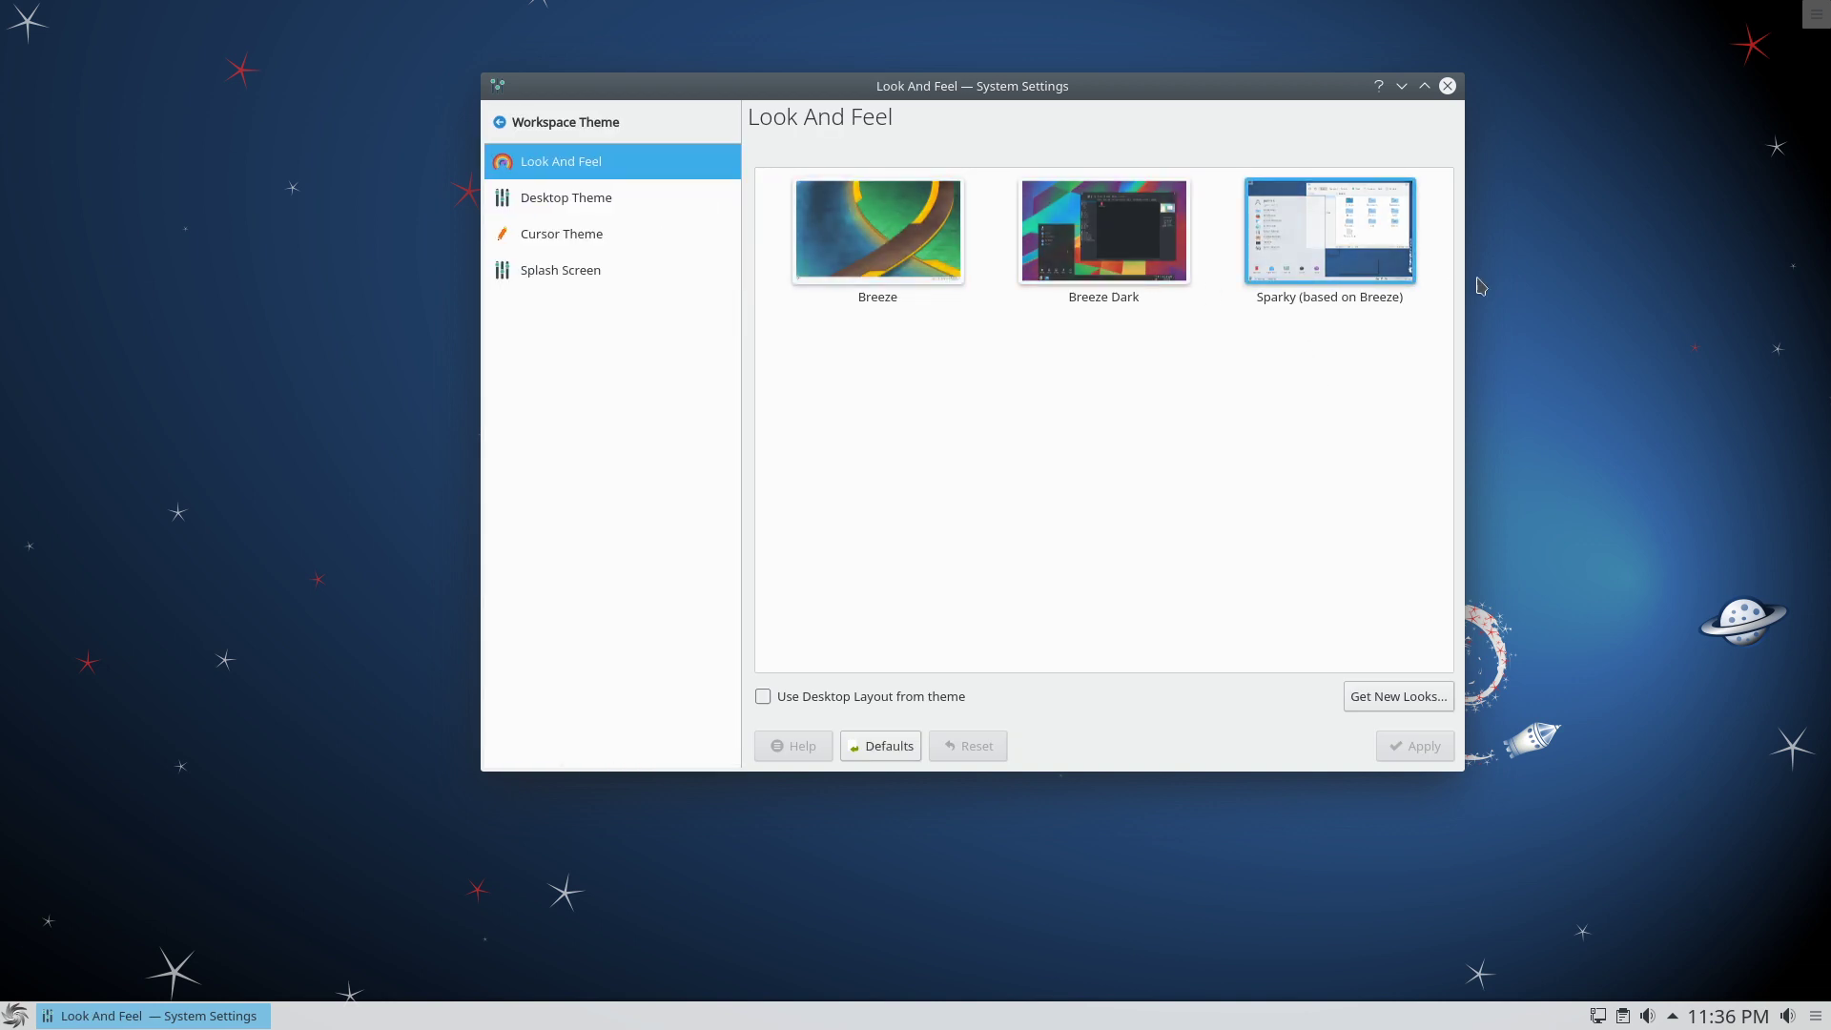
click(528, 200)
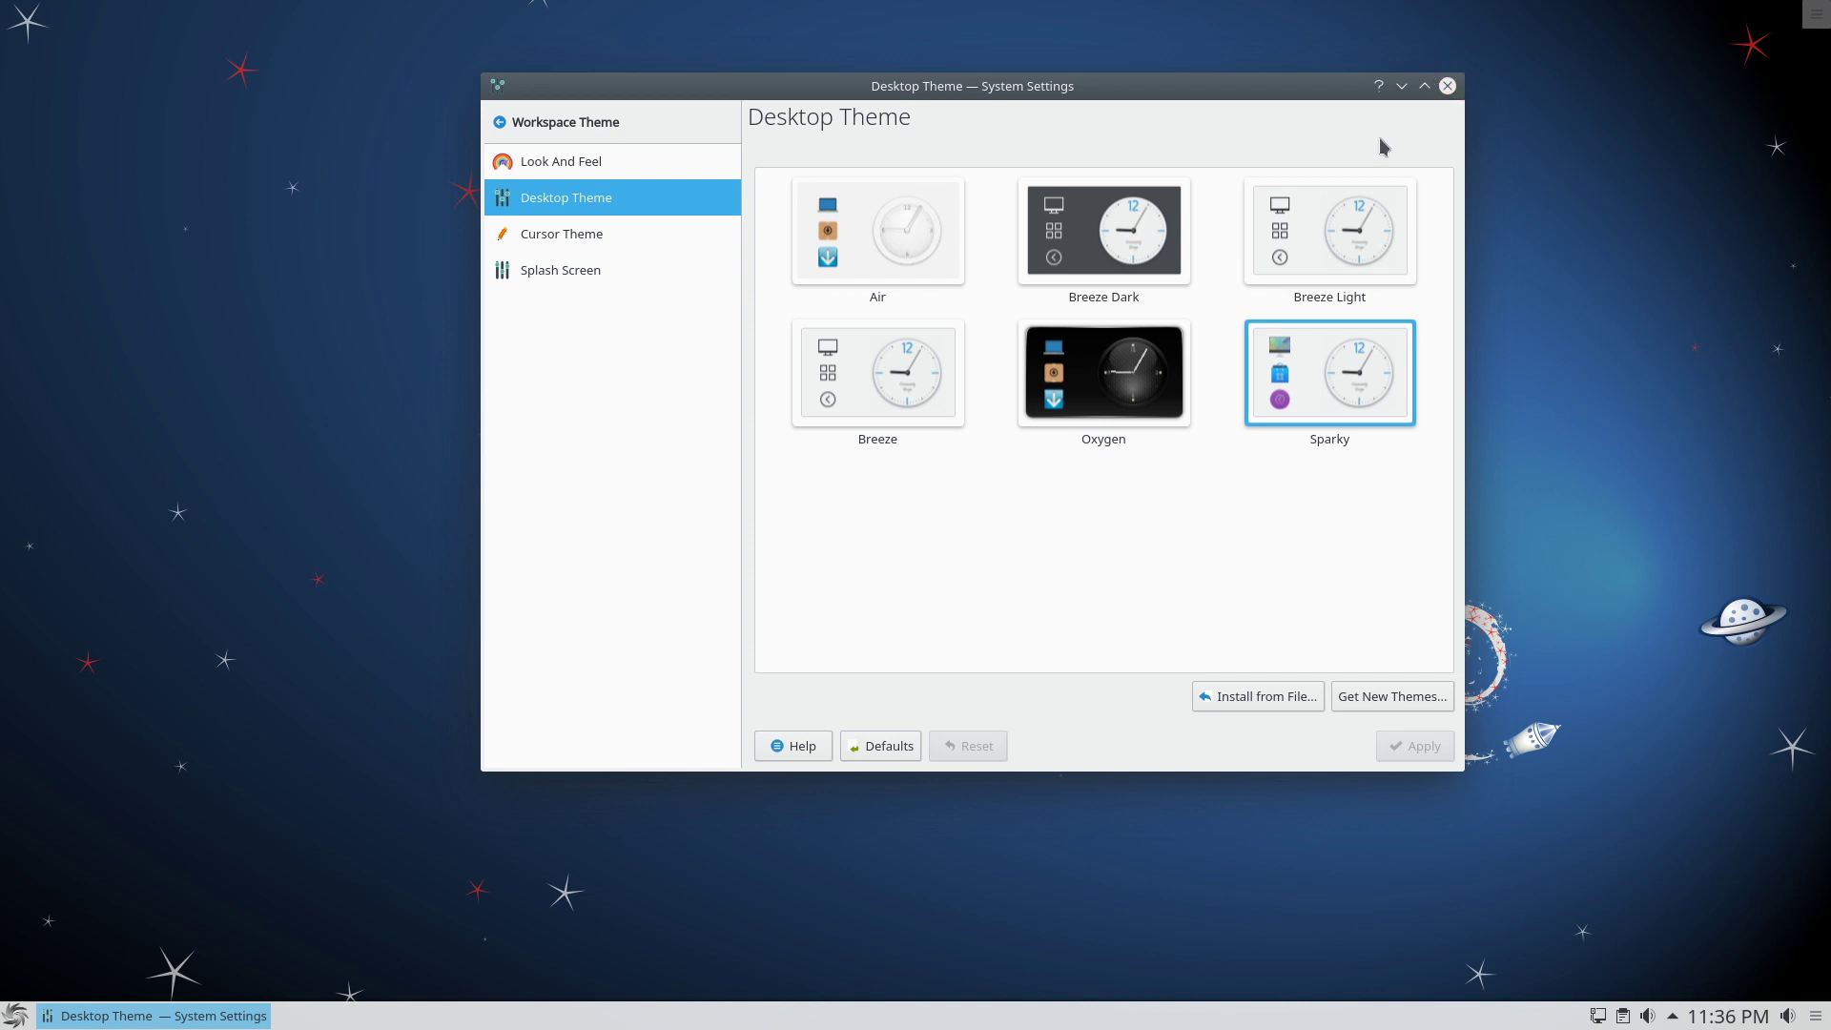
click(1448, 86)
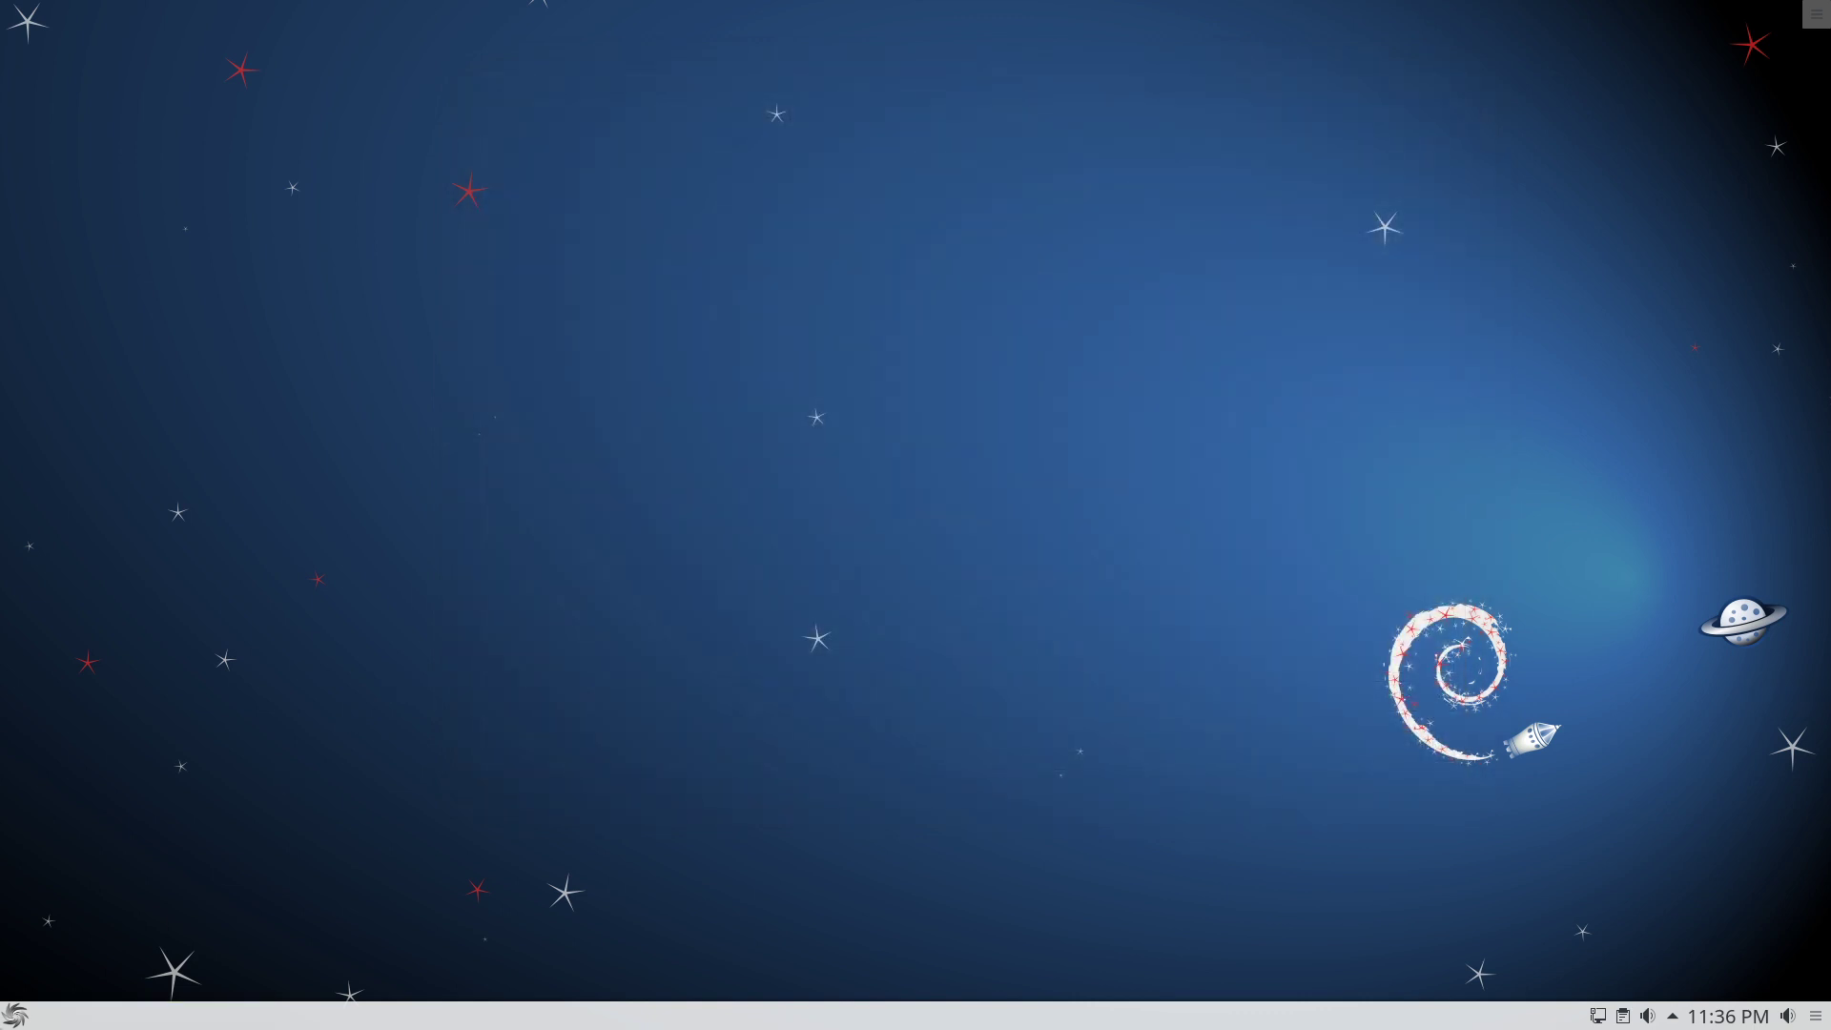
- Look through the installed programs in the launcher's Utilities category, return to all applications, and close the launcher
click(11, 1017)
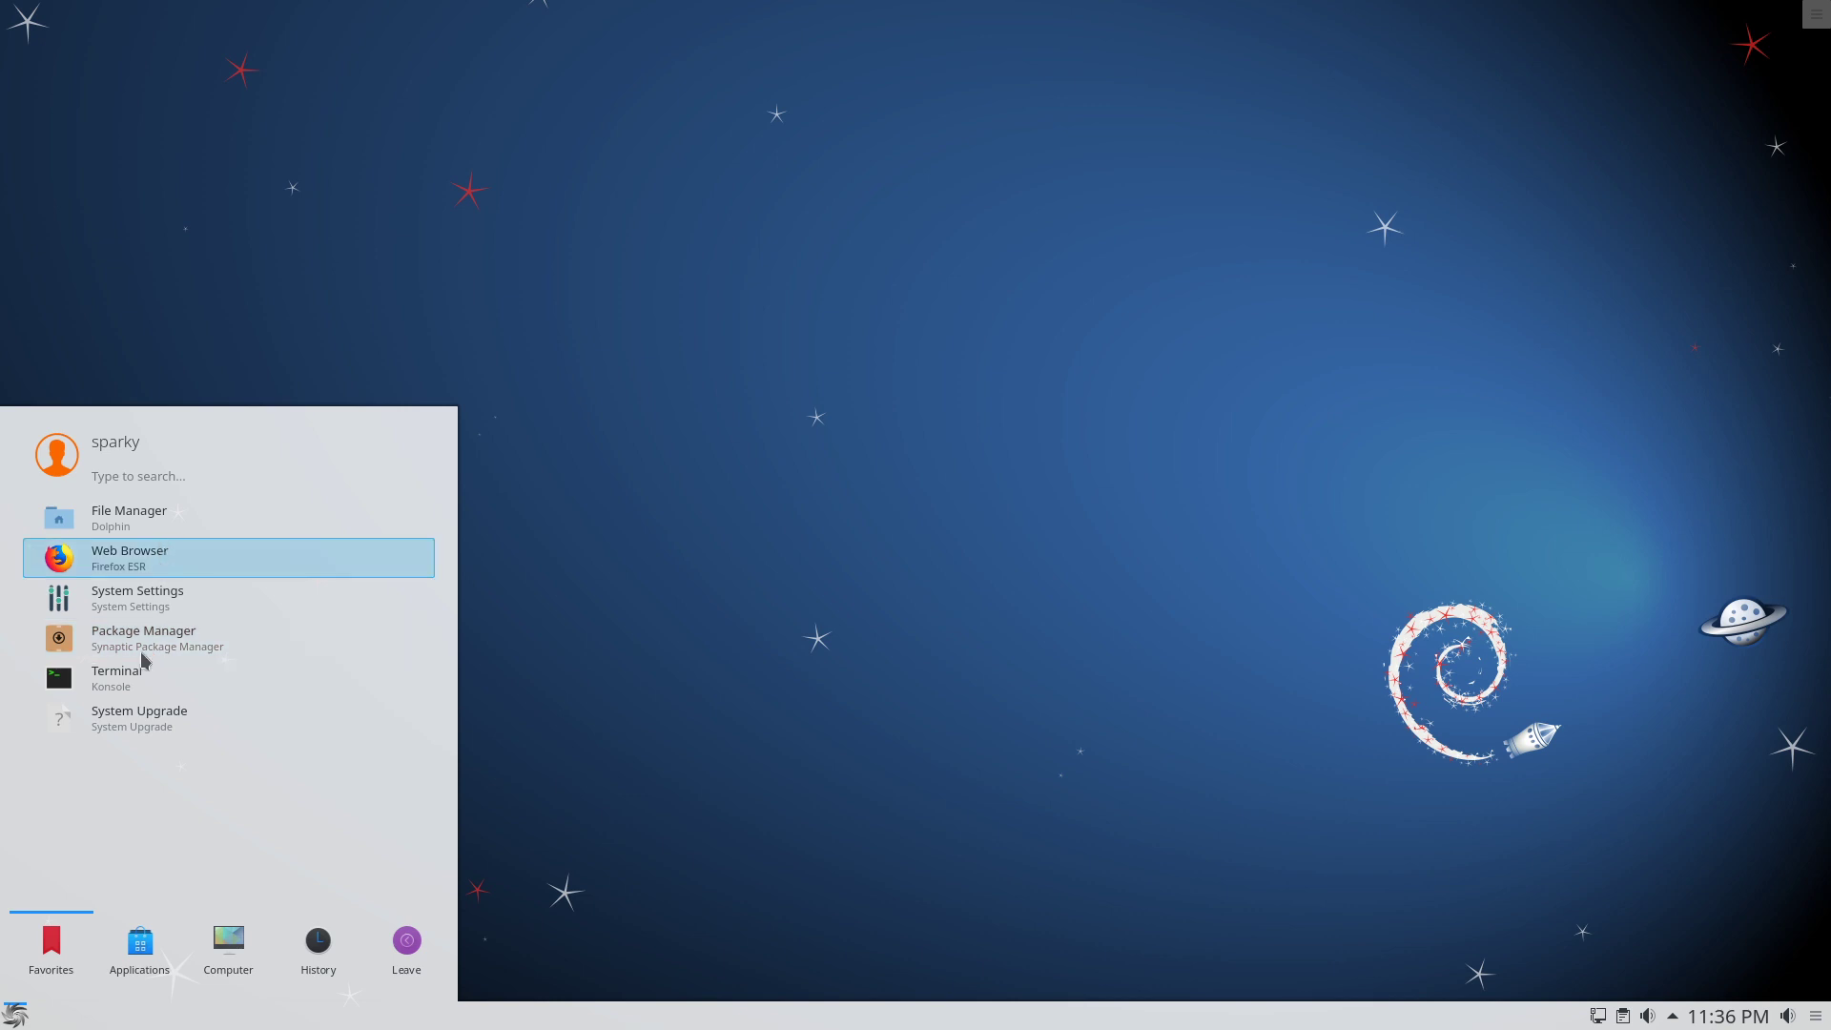
click(138, 962)
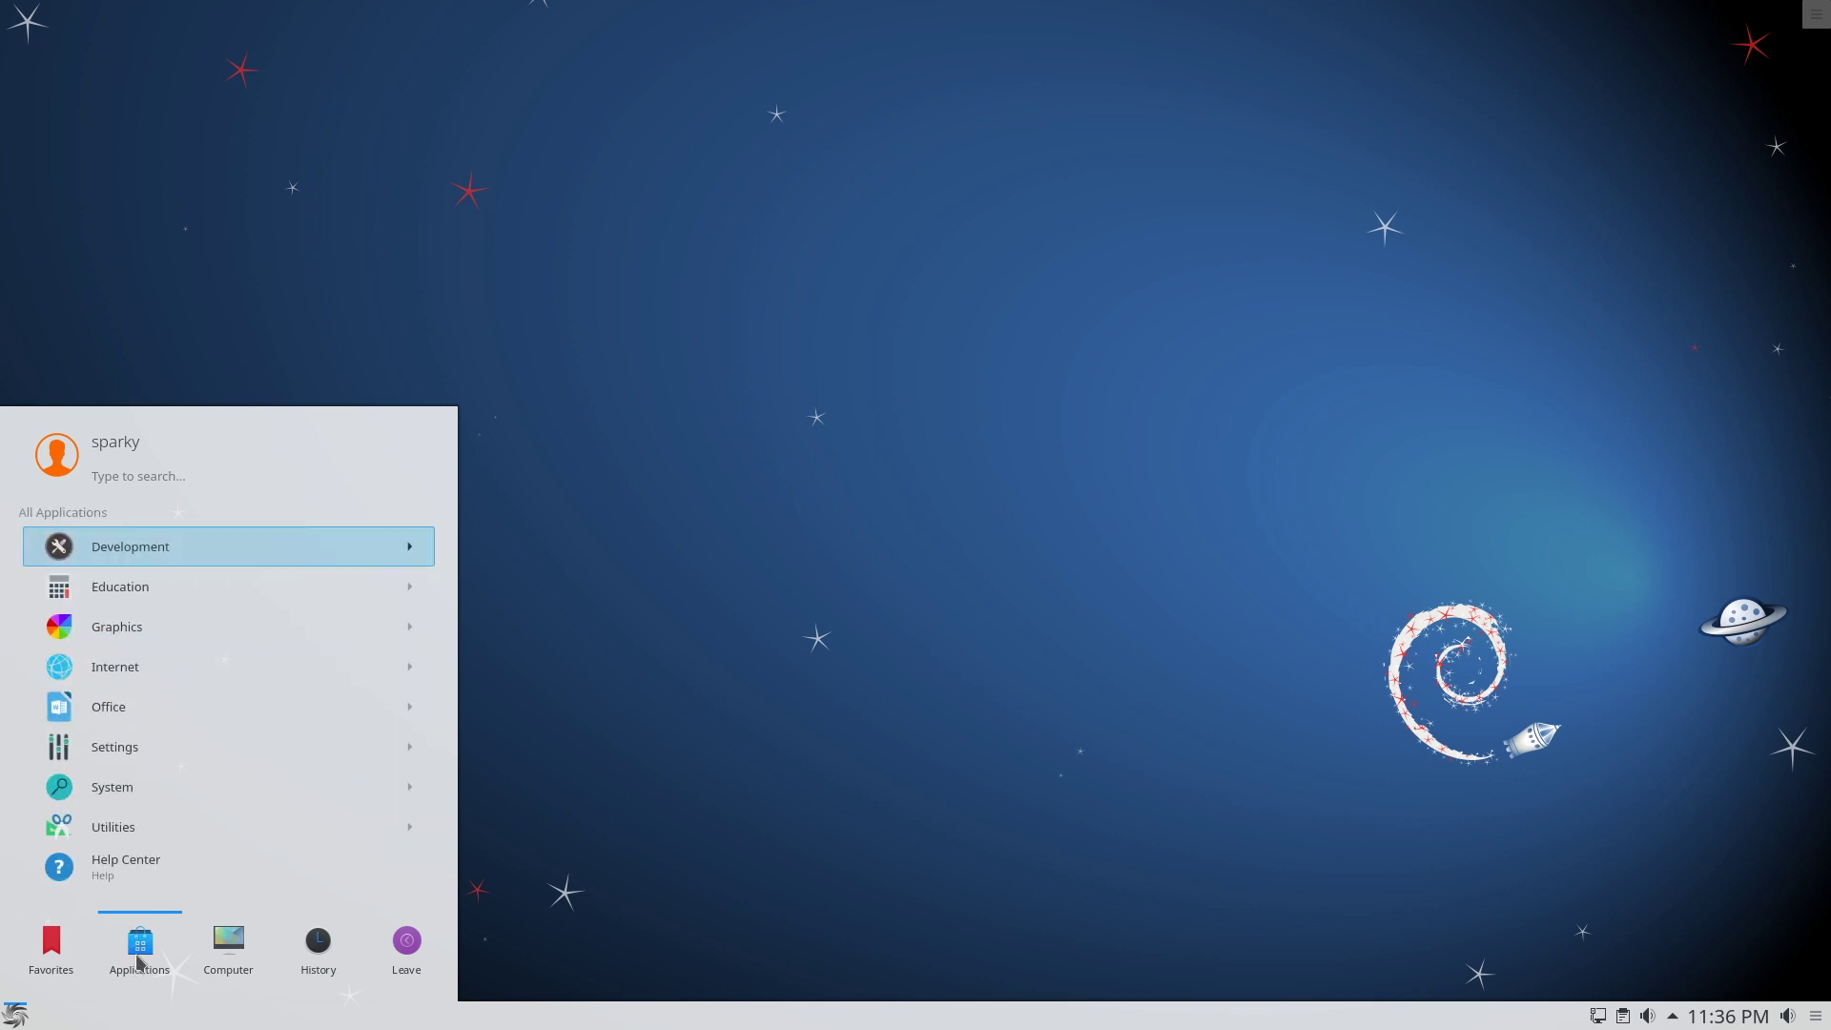
click(141, 843)
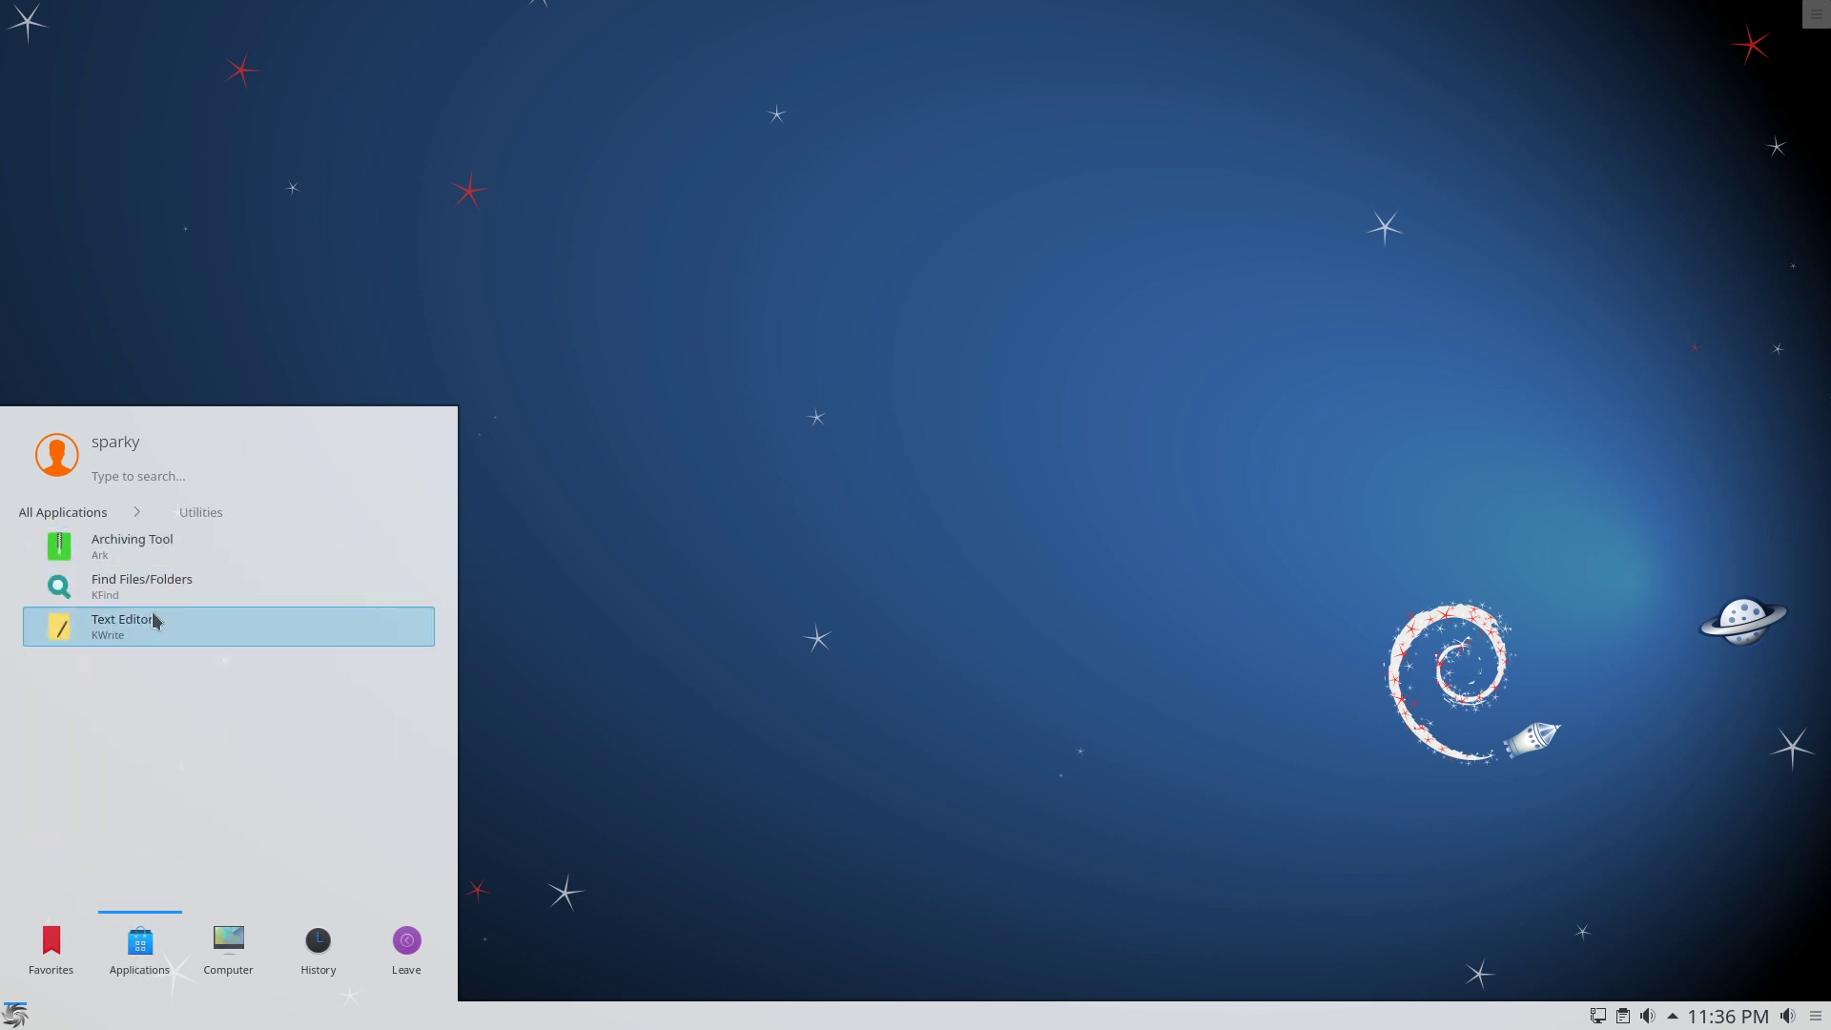
click(55, 515)
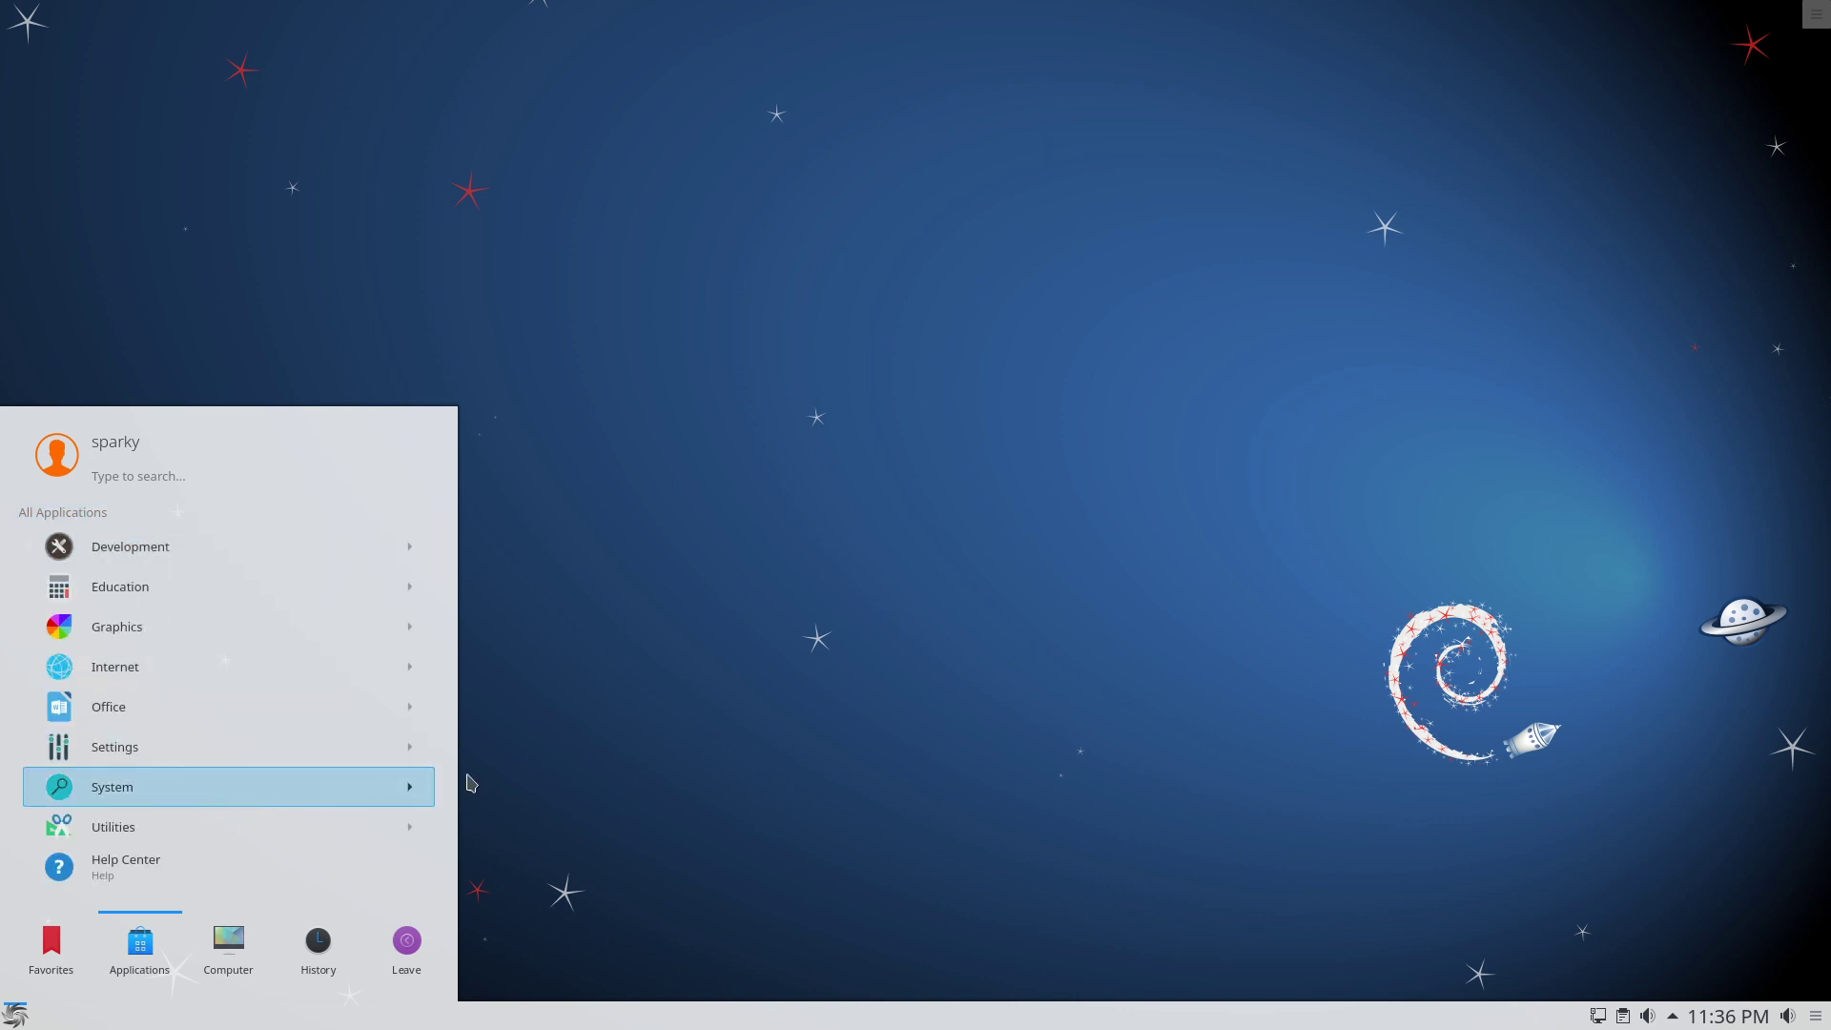
click(631, 738)
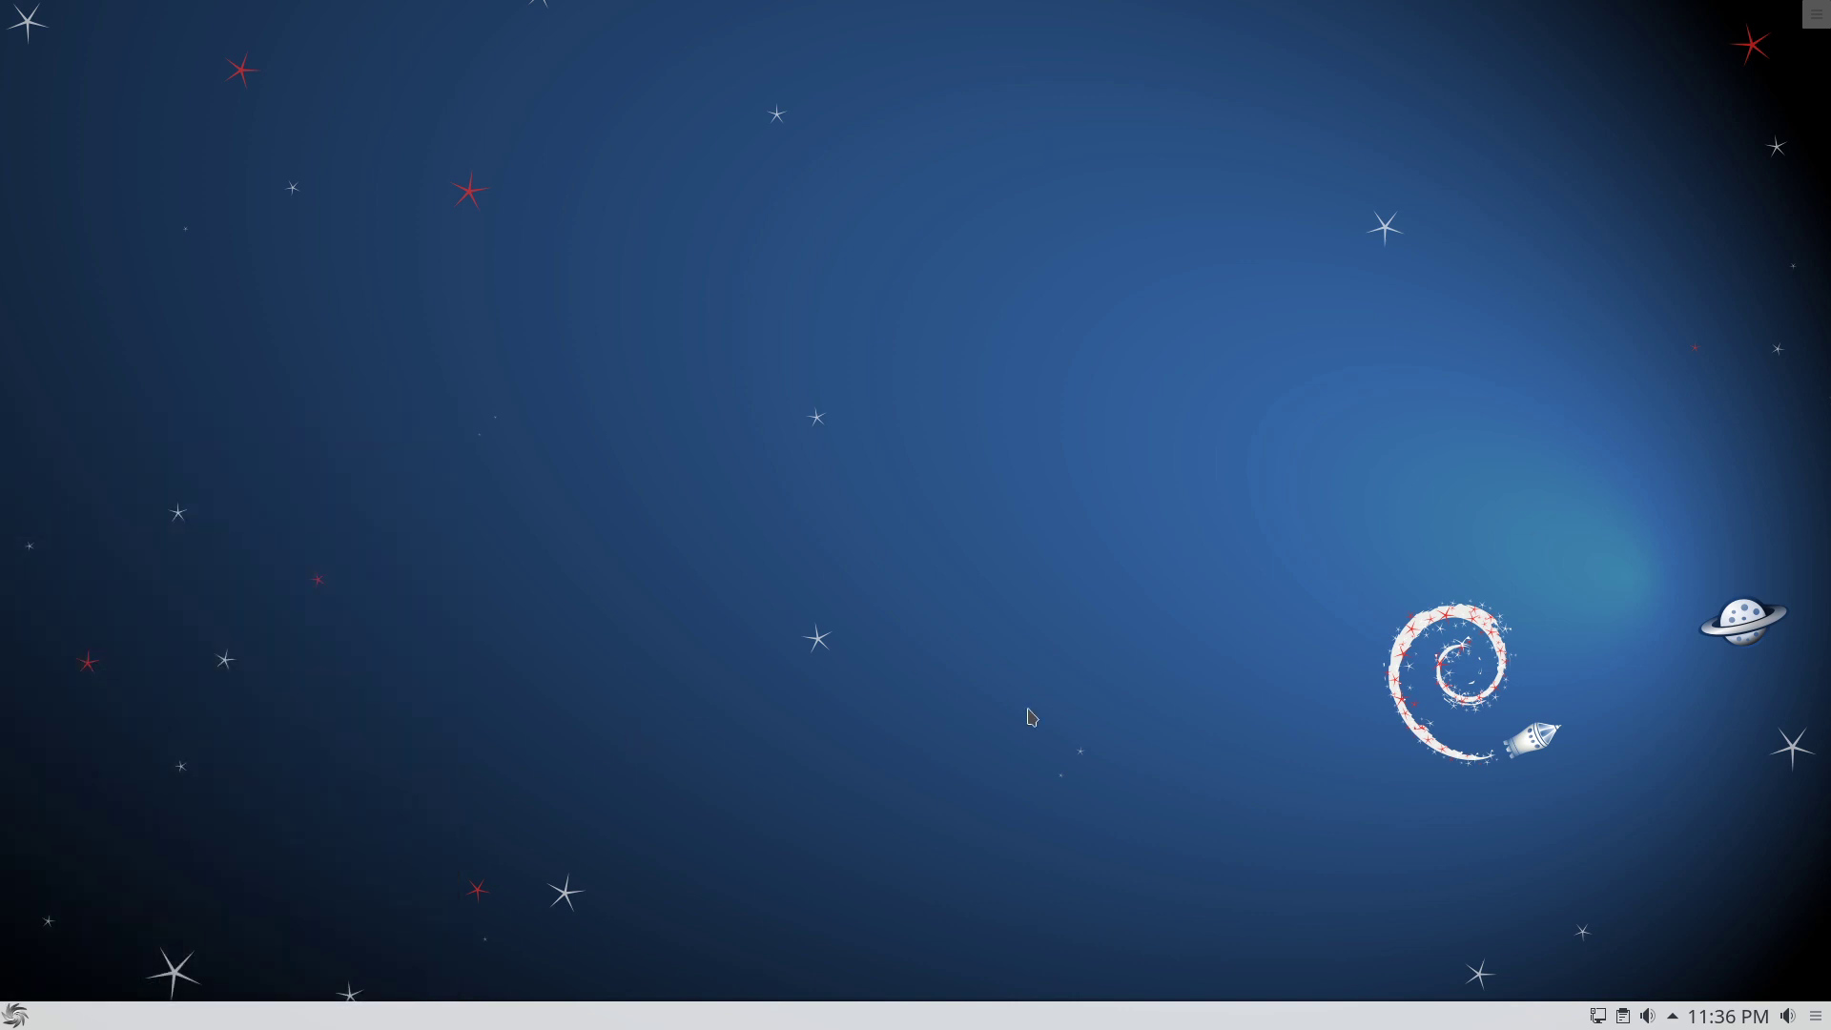